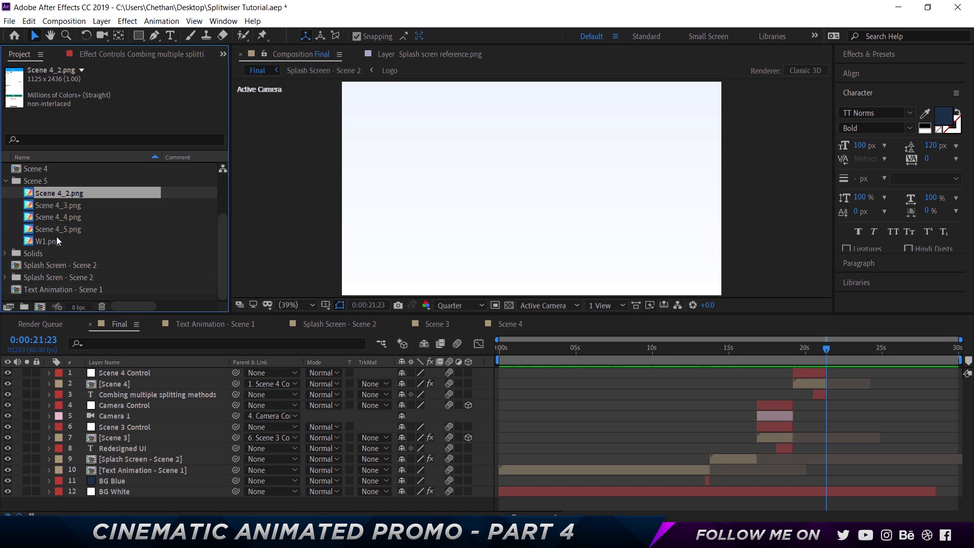
- Add Scene 4_1.png through Scene 4_5.png to the Final composition above all other layers, starting at about 0:00:21:23
shift+click(57, 237)
drag(43, 218, 826, 379)
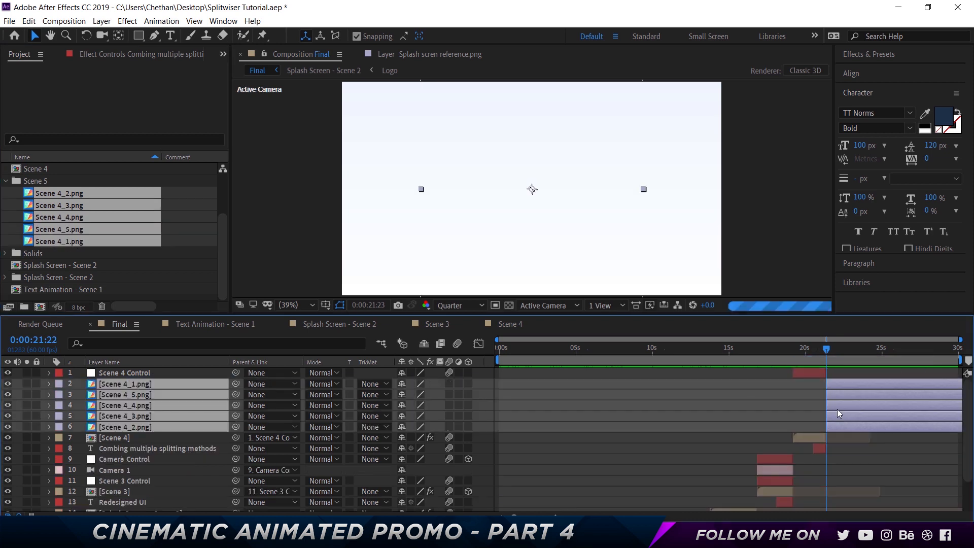
drag(157, 378, 157, 370)
scroll(836, 365, up, 4)
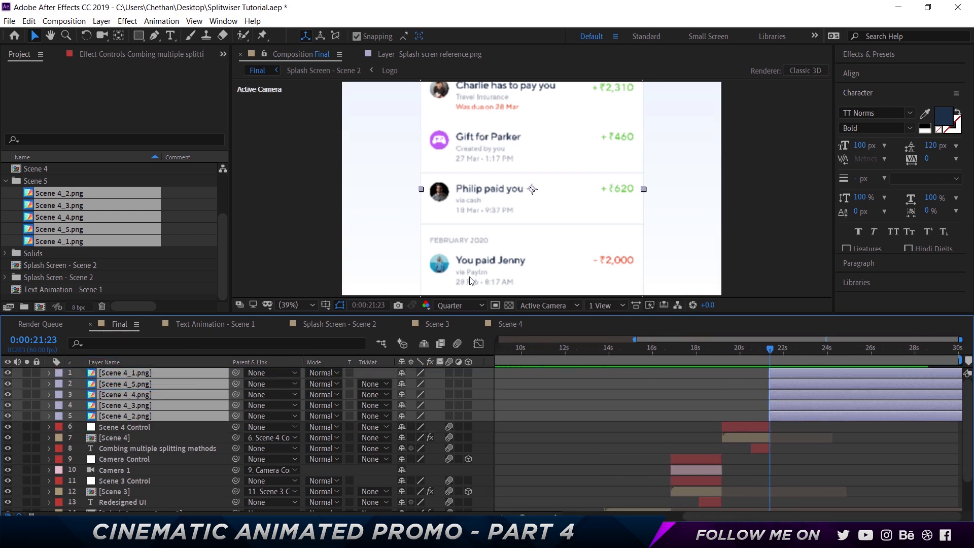
- Scale all five Scene 4 PNG layers to 35%
key(s)
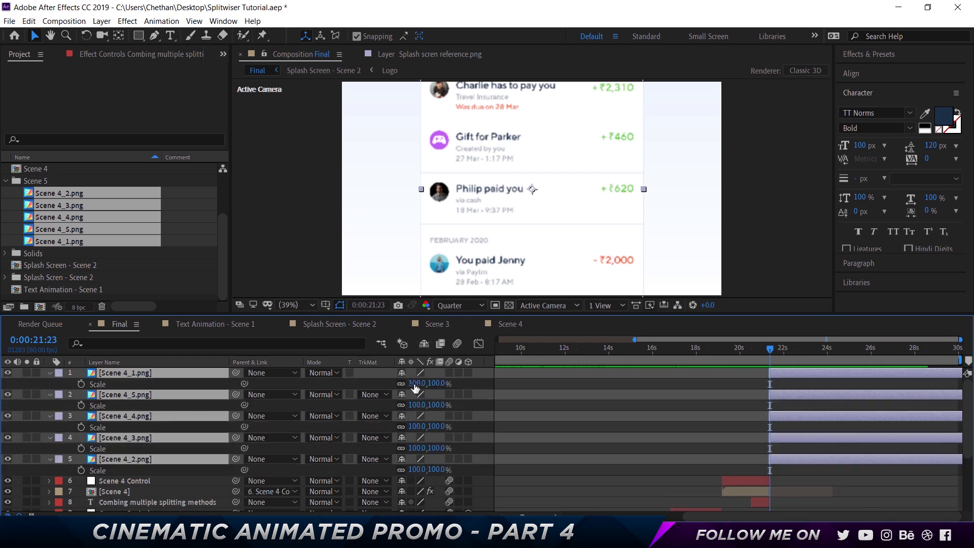
click(437, 383)
text(60)
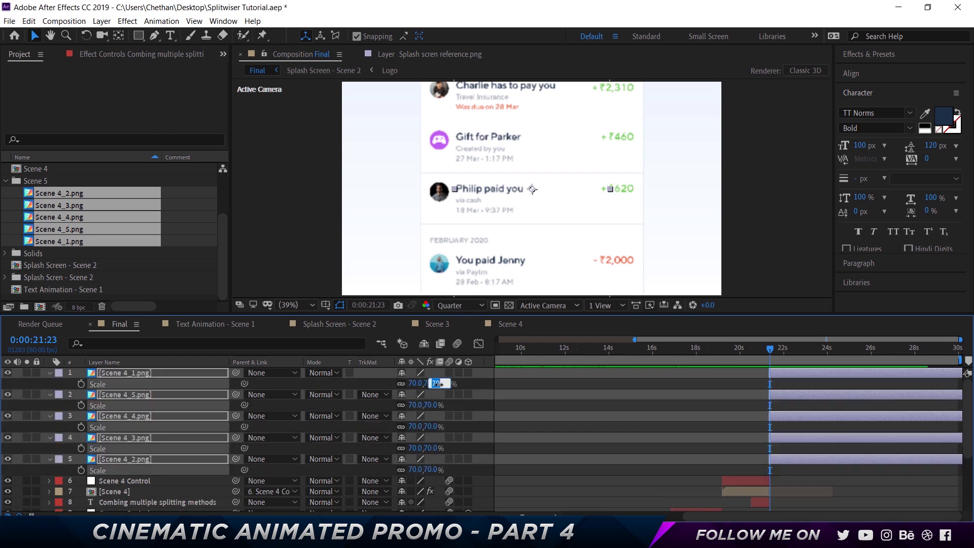
key(Return)
key(Down)
key(Down)
key(Down)
key(Down)
key(Down)
key(Down)
key(Down)
key(Down)
key(Down)
key(Down)
key(Down)
key(Down)
key(Down)
key(Down)
key(Down)
key(Down)
key(Down)
key(Down)
key(Down)
key(Down)
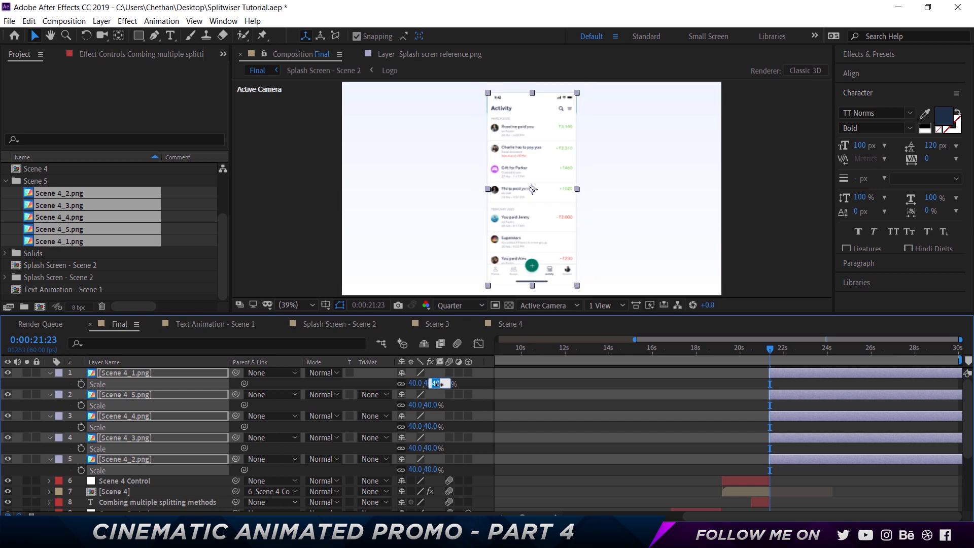
key(Up)
key(Up)
key(Up)
key(Up)
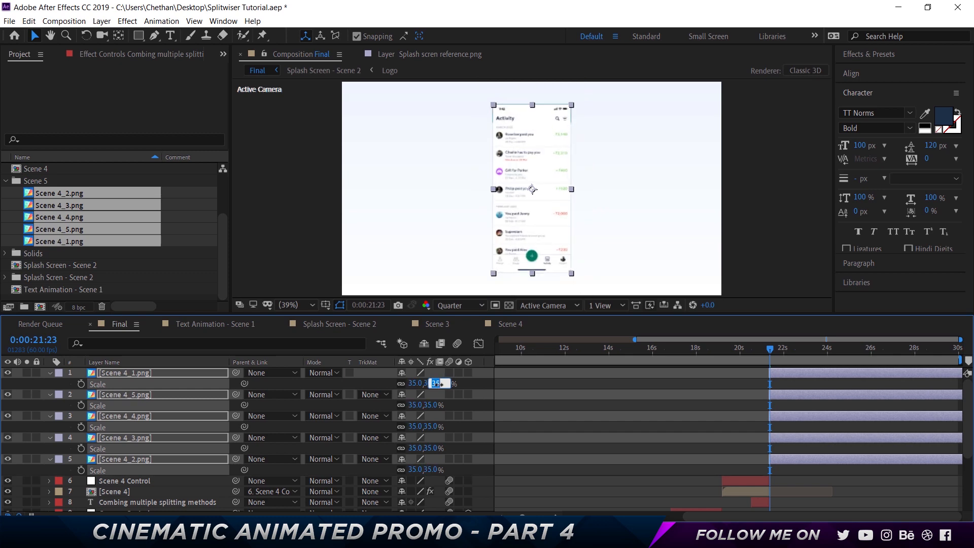
key(Down)
text(35)
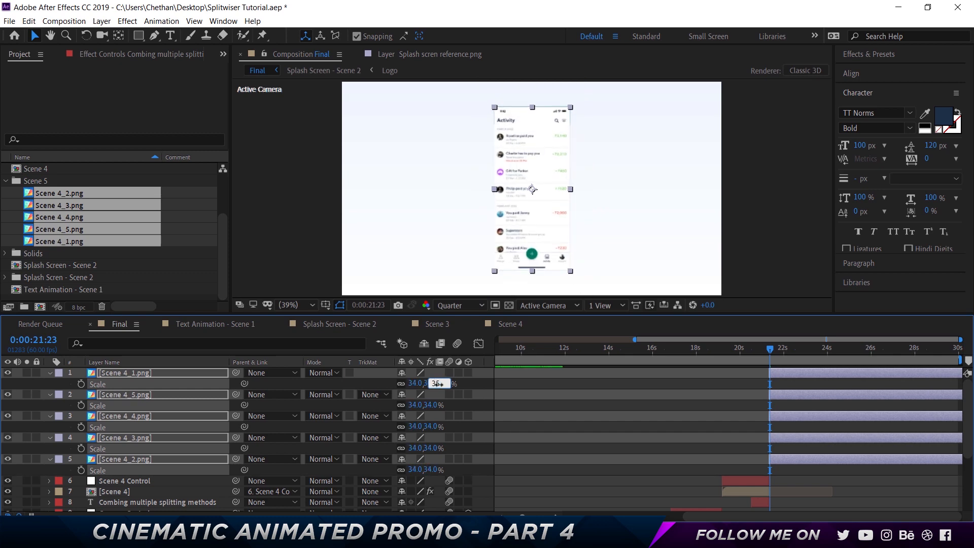
key(Return)
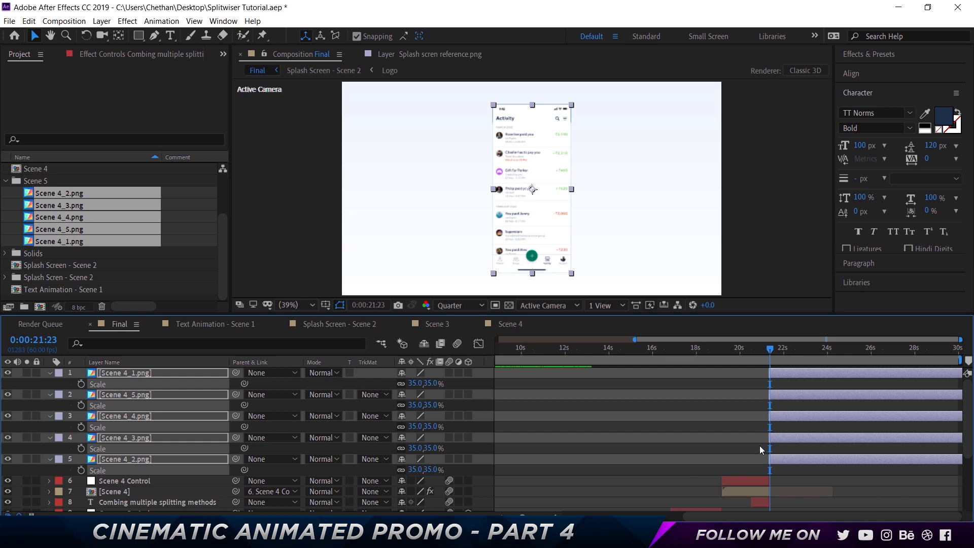
- Copy the Drop Shadow effect from the Scene 4 precomp layer to all five Scene 4 PNG layers
click(710, 421)
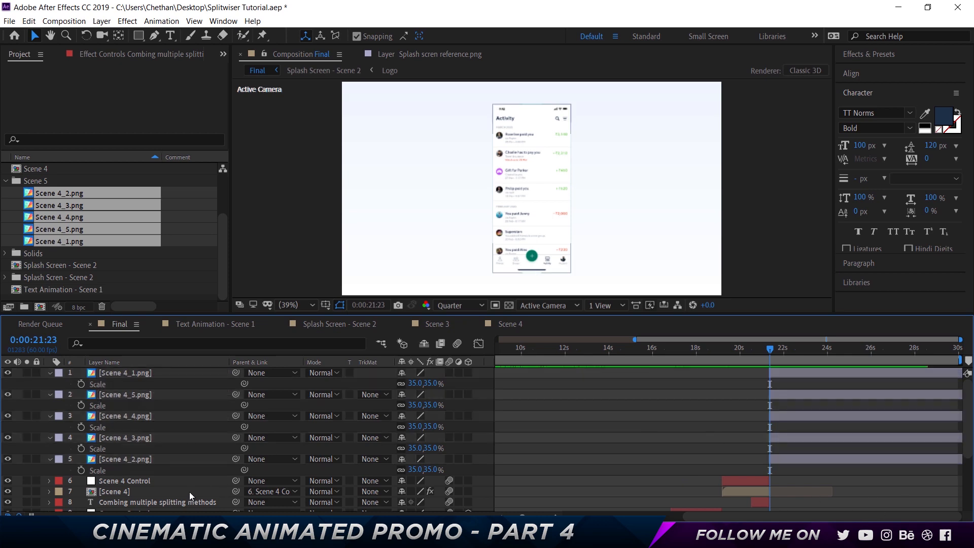
click(131, 491)
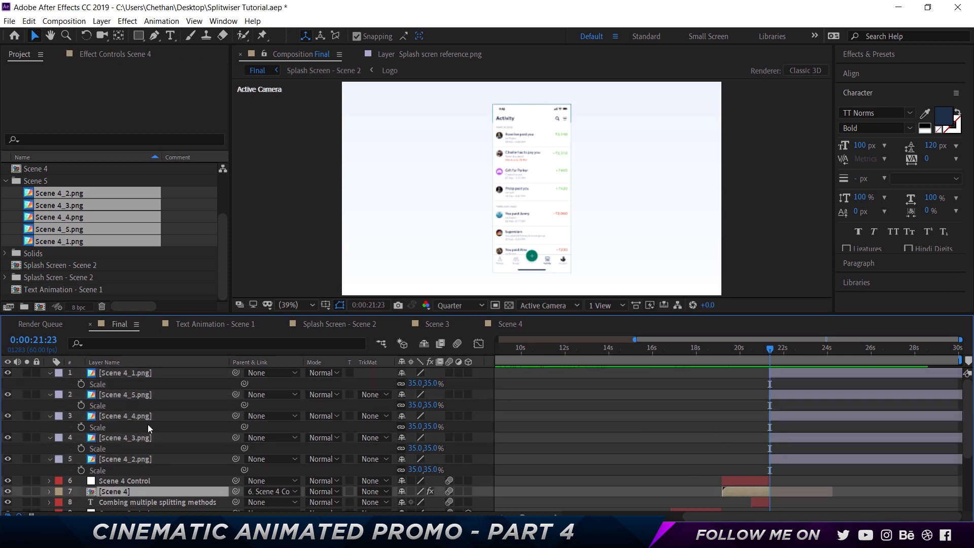
click(116, 55)
click(60, 81)
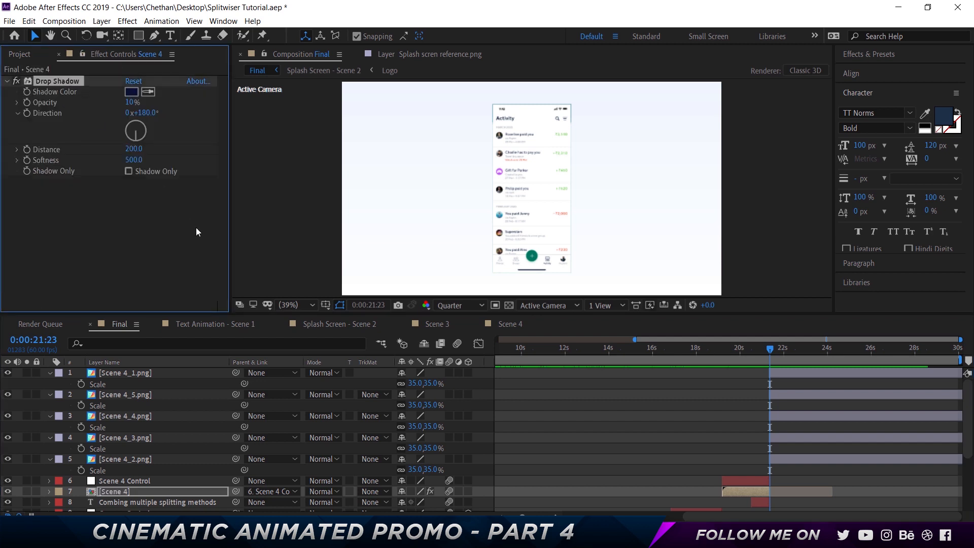
click(130, 373)
shift+click(132, 460)
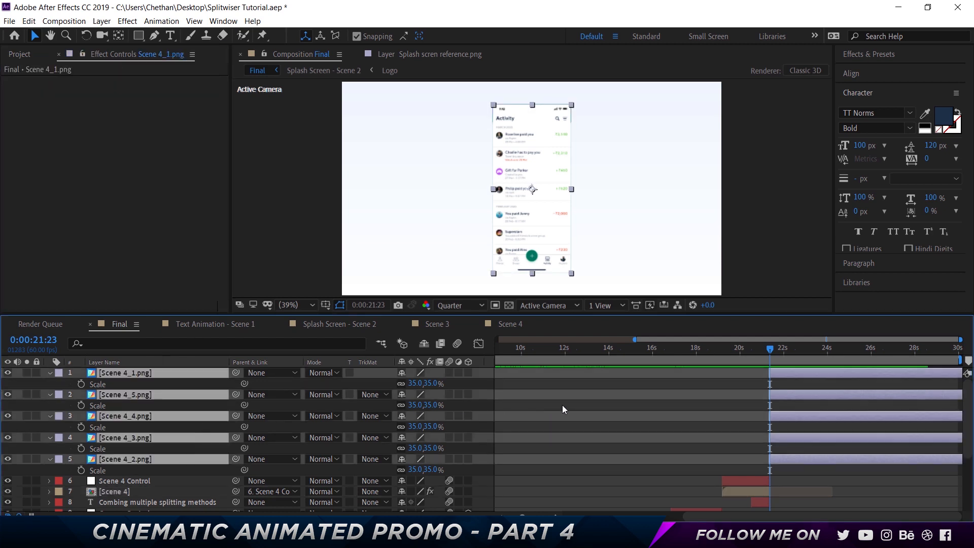
key(ctrl+v)
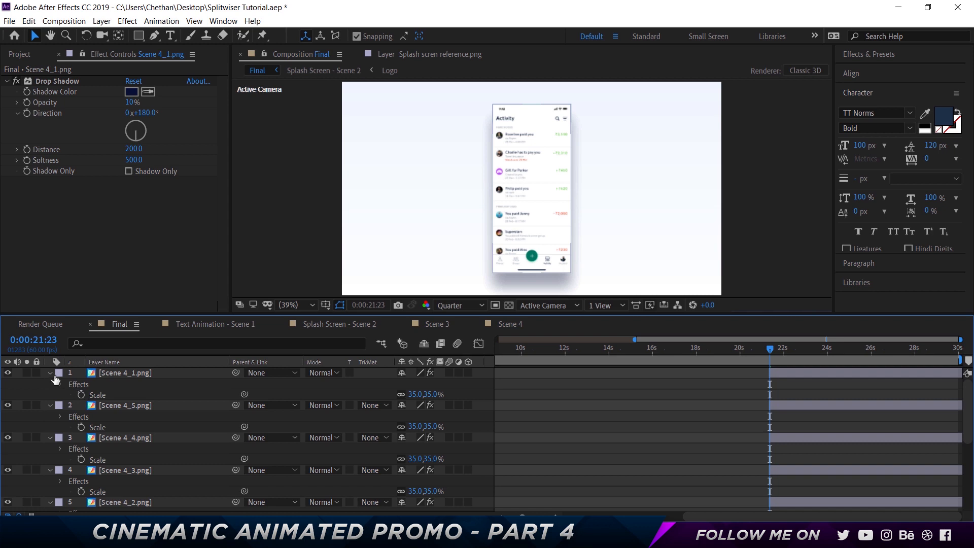
- Collapse the layer properties and reorder the PNG layers so Scene 4_1 to Scene 4_5 run in ascending order
key(ctrl+a)
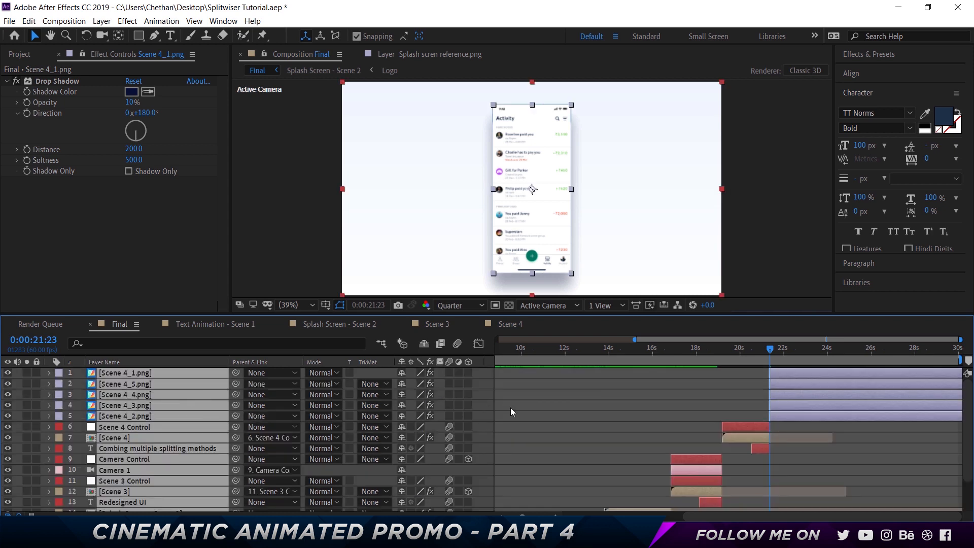
click(510, 406)
drag(140, 416, 141, 380)
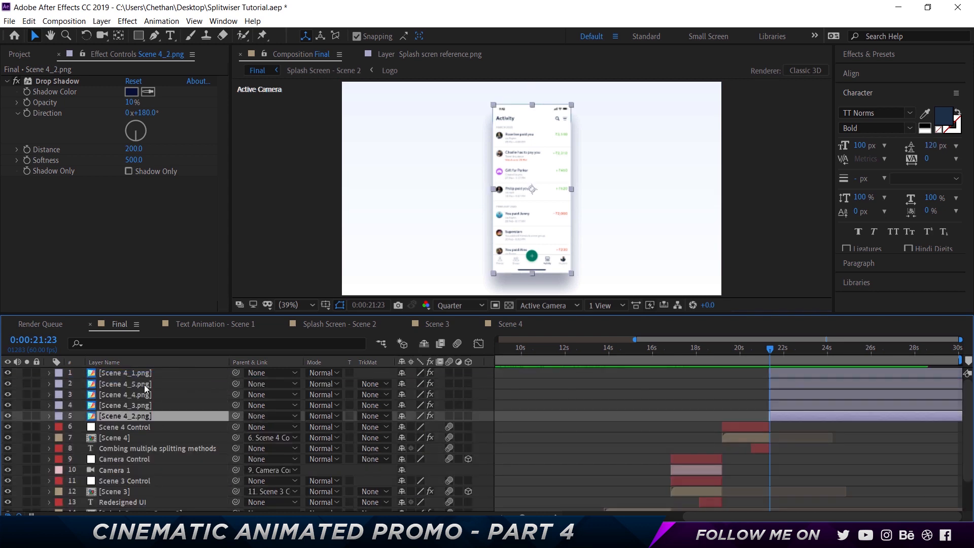
mouse_move(142, 414)
mouse_down()
mouse_move(142, 393)
mouse_move(138, 417)
mouse_up()
click(177, 417)
click(143, 372)
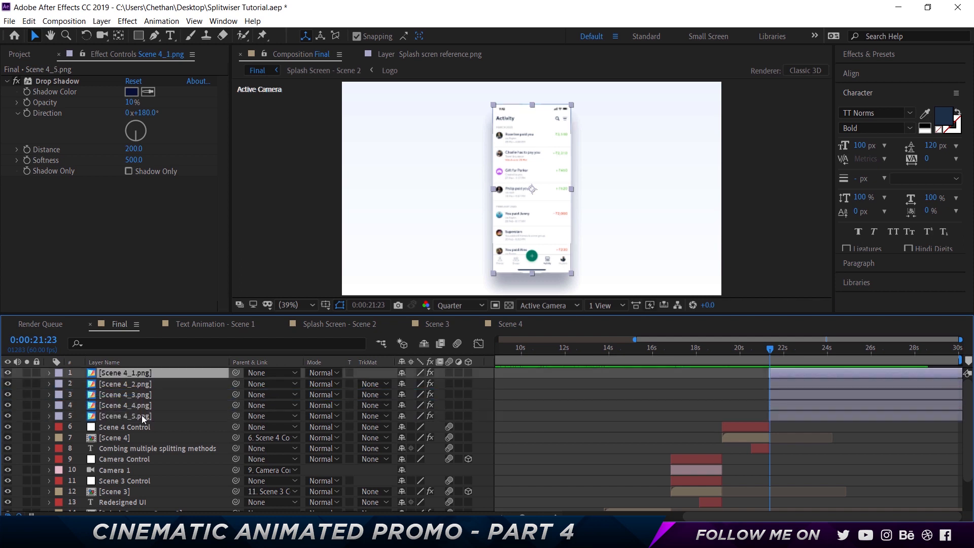
- Add a 25% Scale keyframe at 0:00:21:23 to all five Scene 4 PNG layers
shift+click(363, 420)
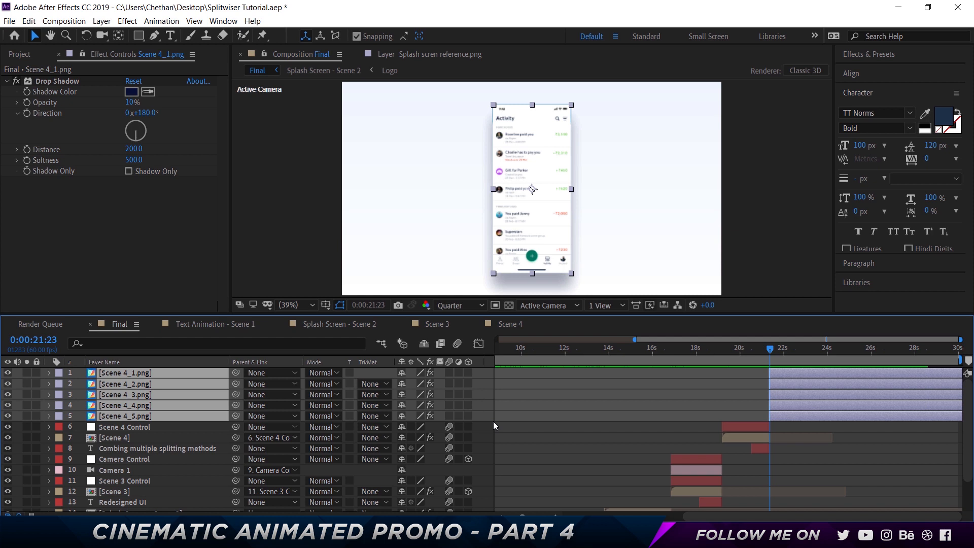
key(s)
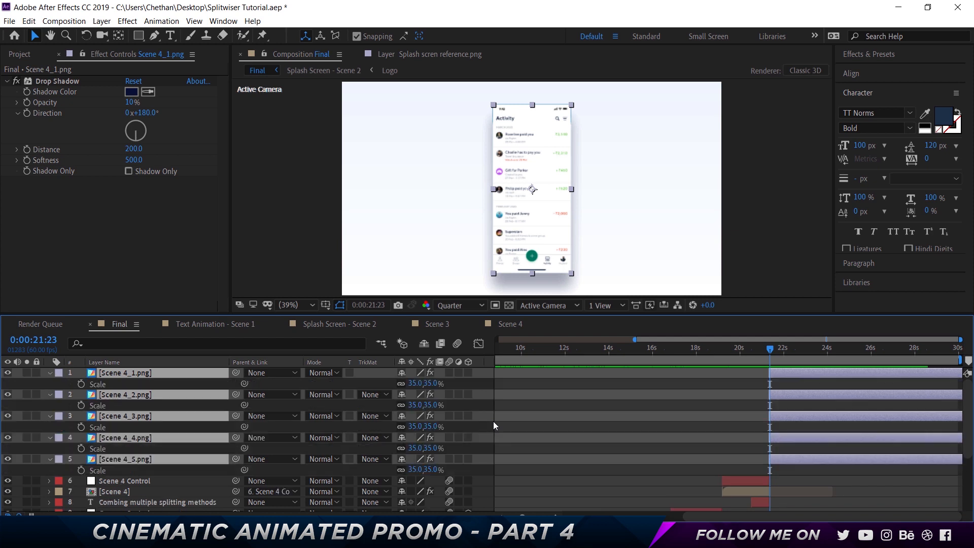
click(81, 470)
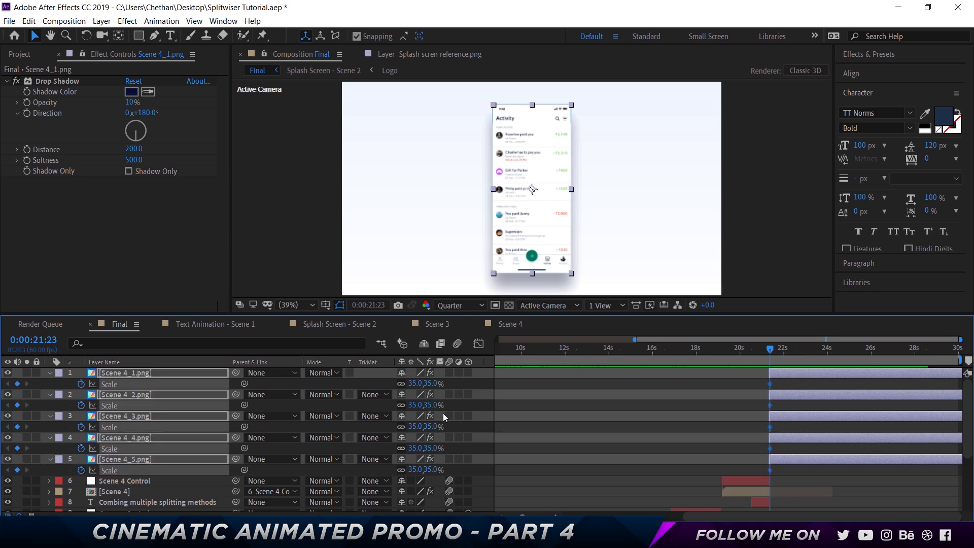
click(429, 384)
text(25)
key(Return)
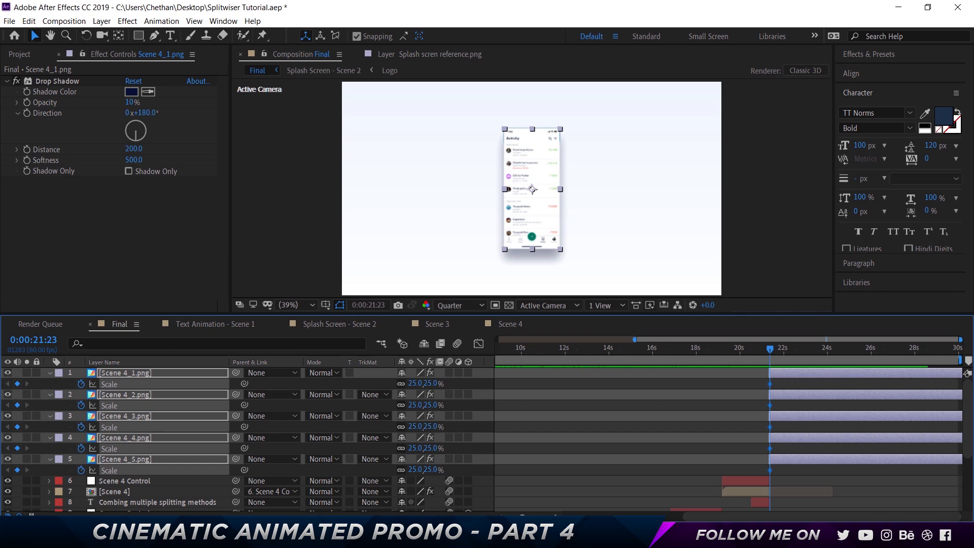
- Set the Scale of the five PNG layers to 35% at 0:00:21:53, 30 frames after the first keyframe
key(shift+Page_Down)
key(shift+Page_Down)
key(shift+Page_Down)
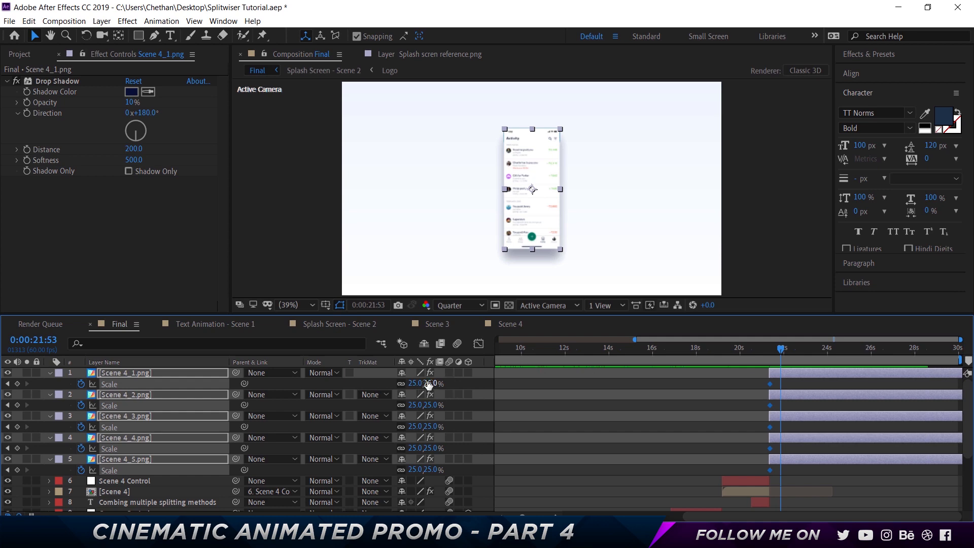
click(428, 383)
text(35)
key(Return)
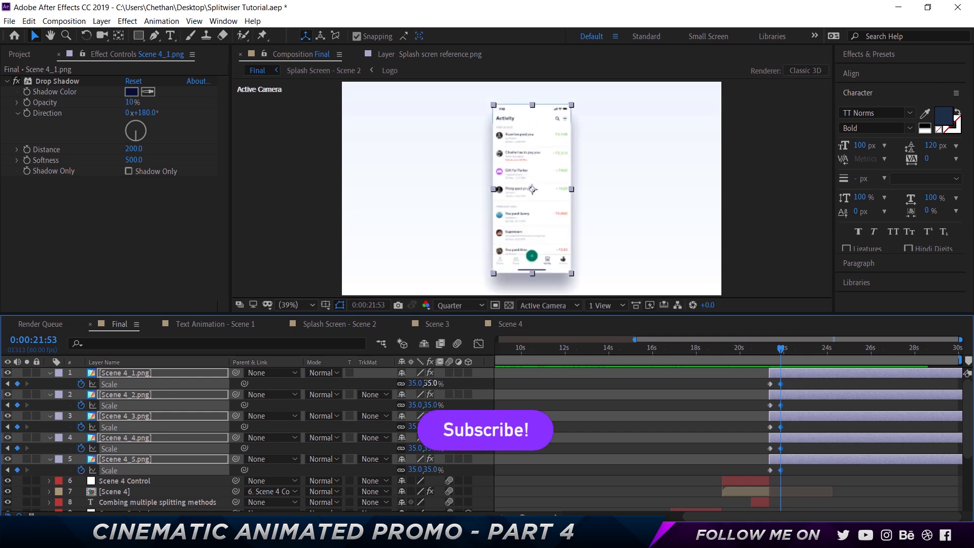
- Apply Easy Ease to all Scale keyframes of the five PNG layers
drag(802, 467, 748, 369)
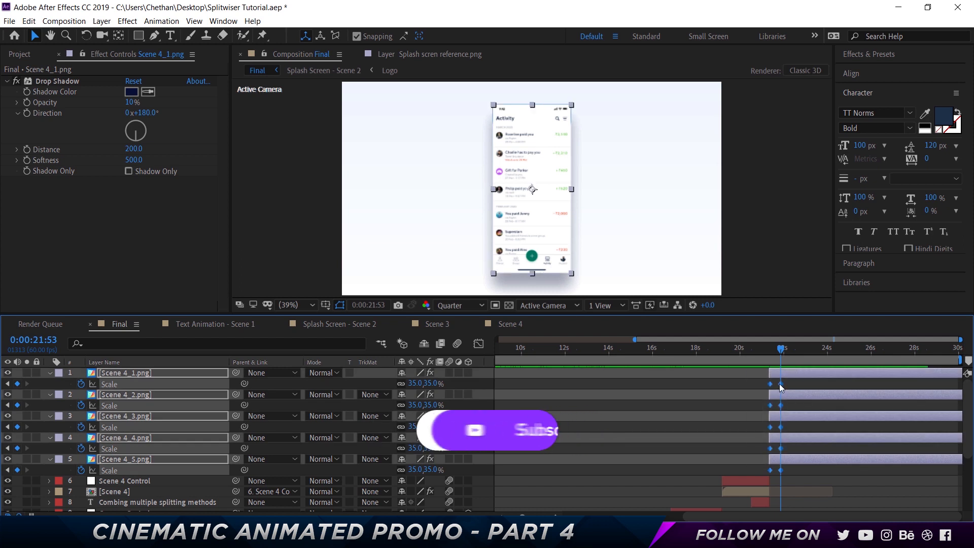
right_click(780, 384)
mouse_move(791, 376)
click(647, 413)
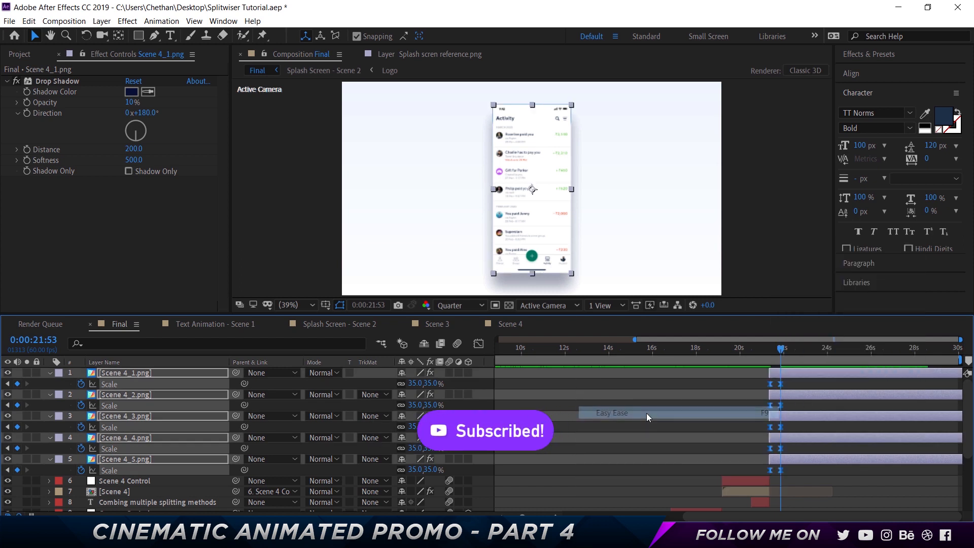
- Reshape the speed curve of the Scale animation in the graph editor for a smoother settle at the end keyframes
click(478, 344)
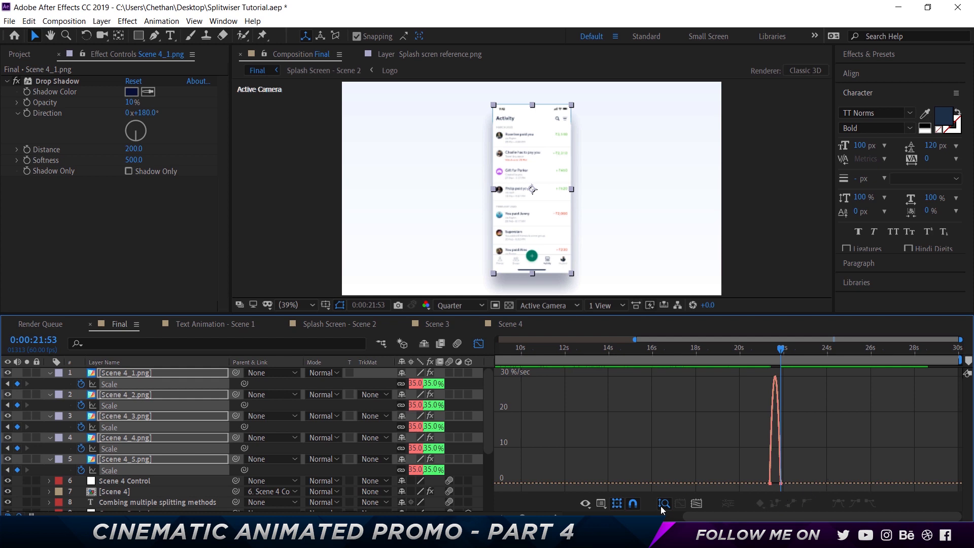
key(equal)
key(equal)
key(equal)
drag(827, 472, 721, 481)
click(477, 344)
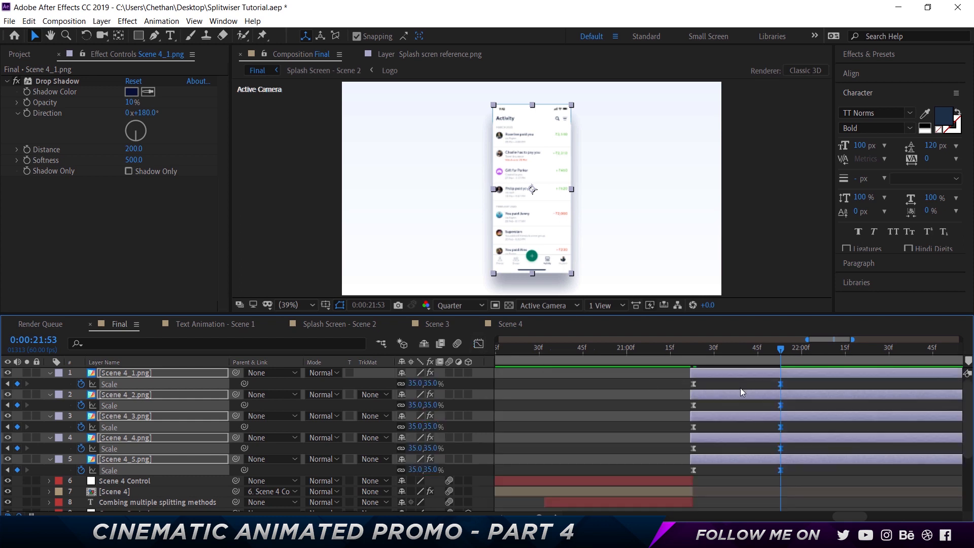
- Preview the scale-up animation of the phone screens from just before 0:00:21:23
click(689, 352)
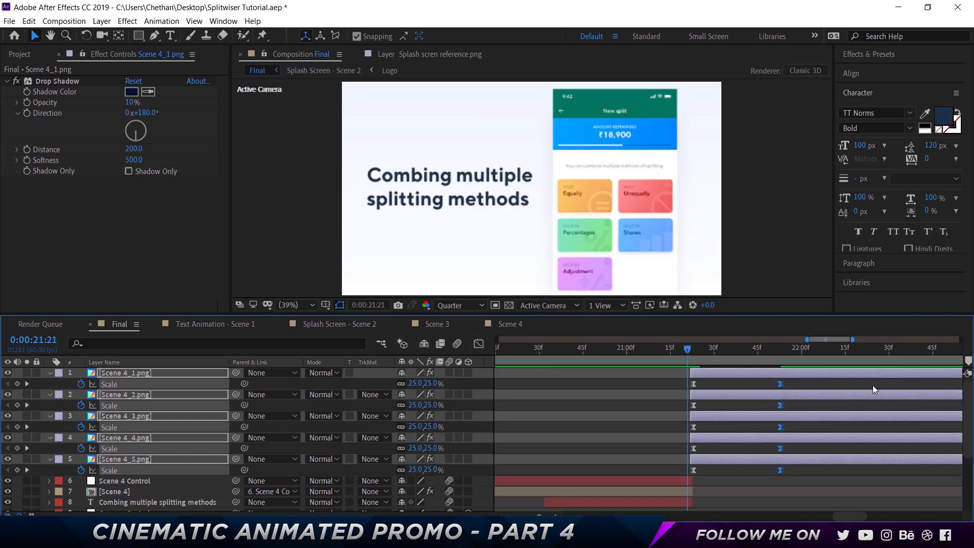
key(space)
key(space)
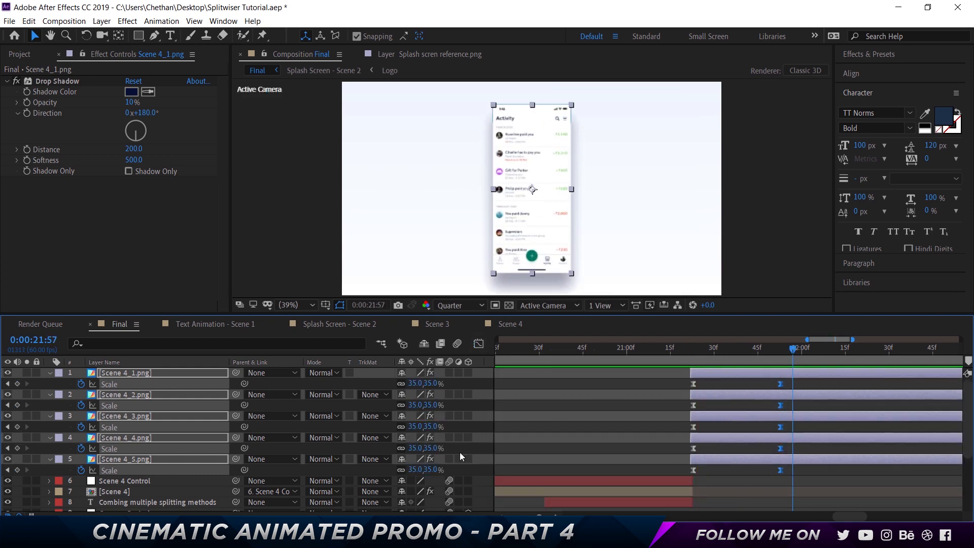
- Enable motion blur on the five PNG layers and trim their in points to 0:00:21:23
drag(450, 372, 450, 459)
click(691, 352)
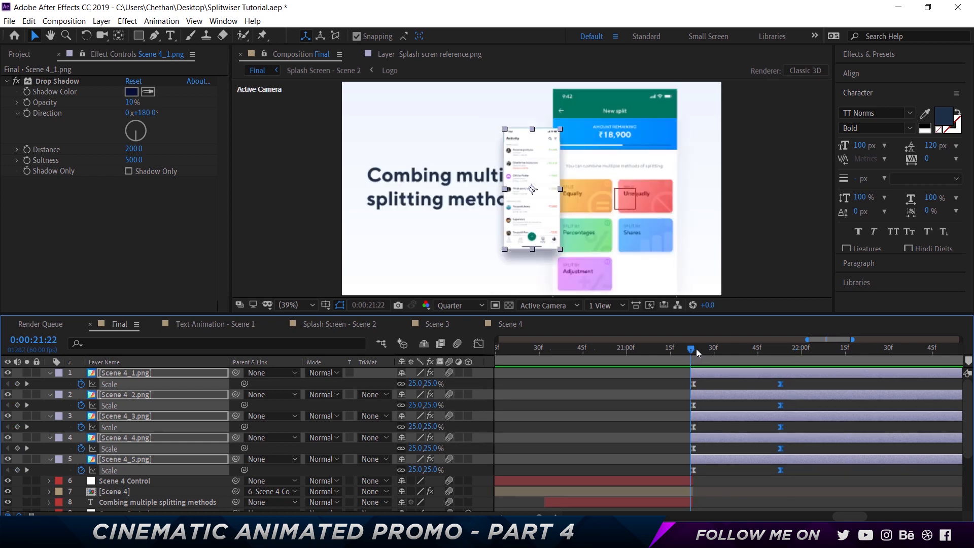
key(Page_Down)
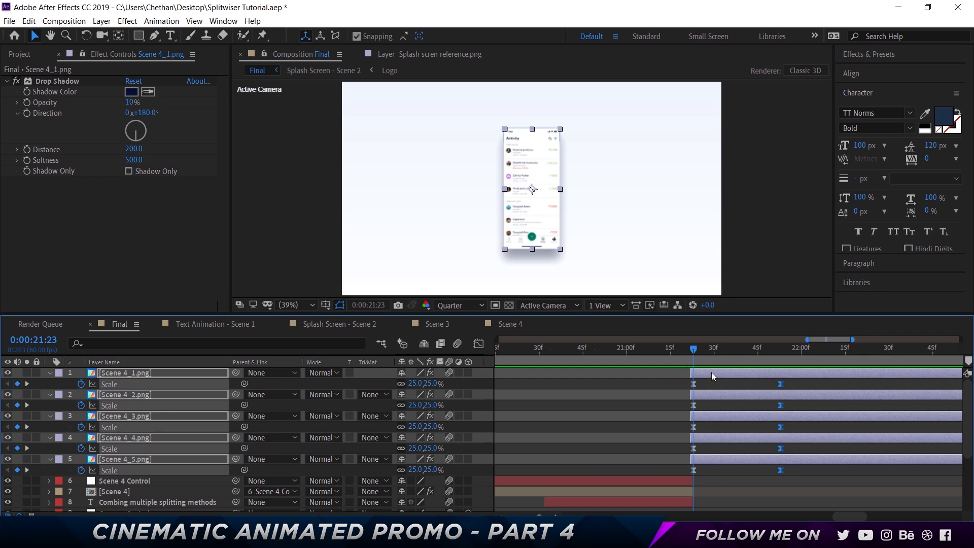
key(alt+bracketleft)
- Add a 0% Opacity keyframe at 0:00:21:23 to the five PNG layers
key(t)
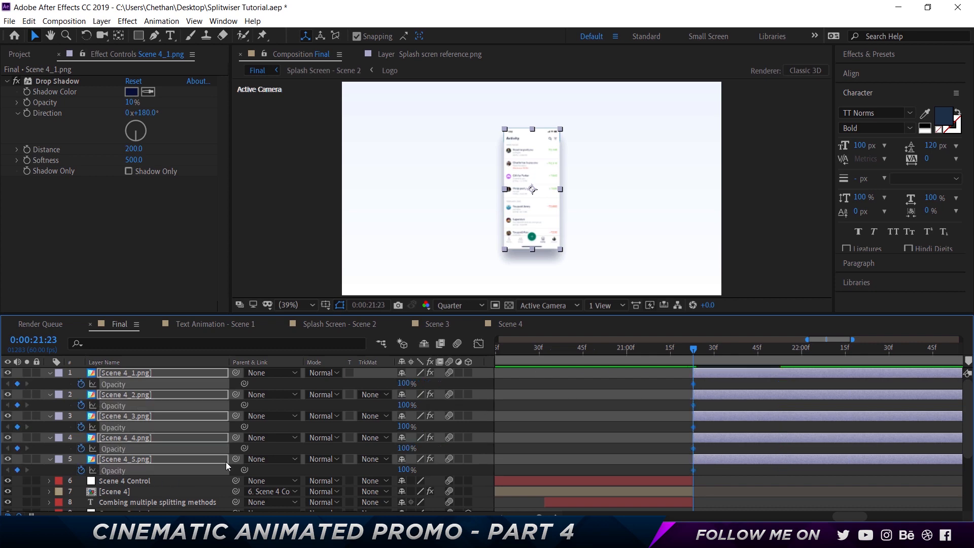
click(404, 383)
text(0)
key(Return)
- Set the Opacity of the five PNG layers to 100% at 0:00:21:53
key(shift+Page_Down)
key(shift+Page_Down)
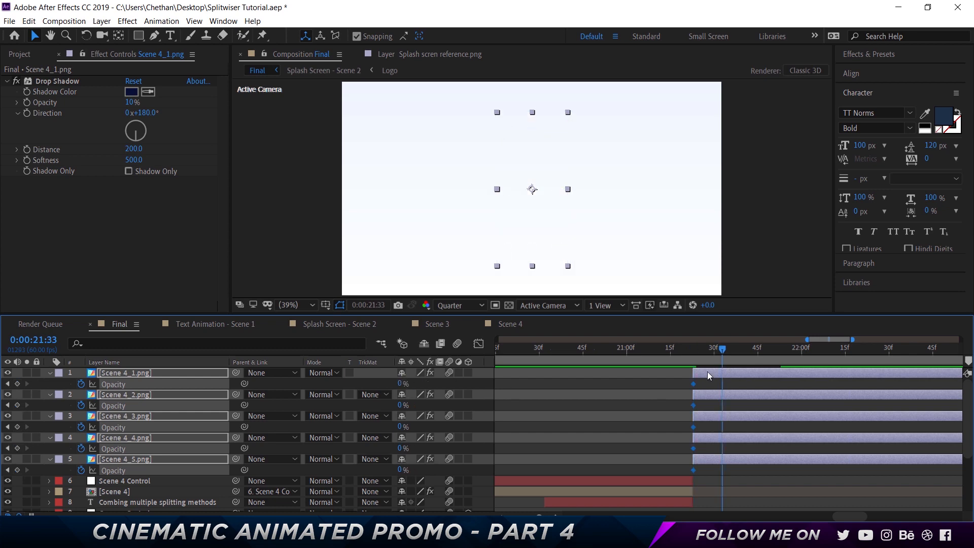
key(shift+Page_Down)
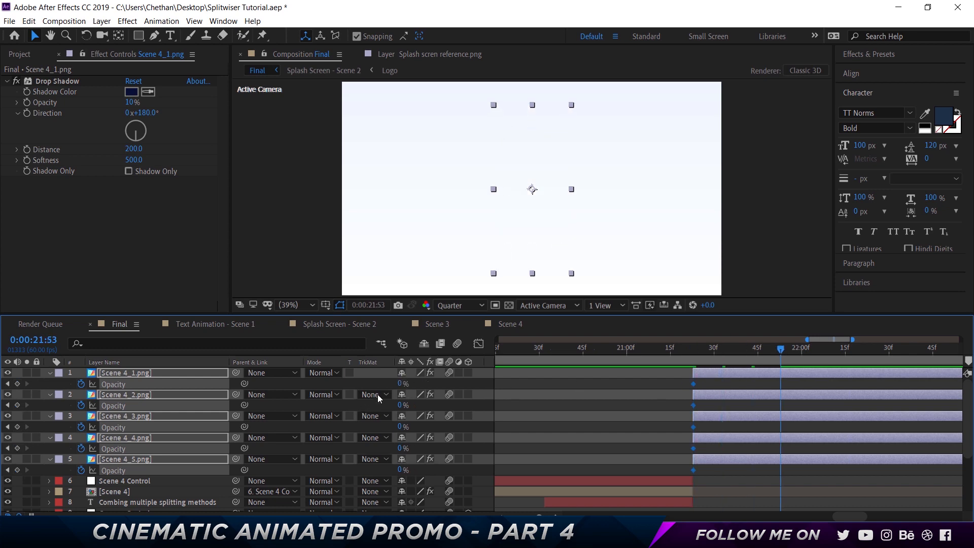
click(400, 384)
text(100)
key(Return)
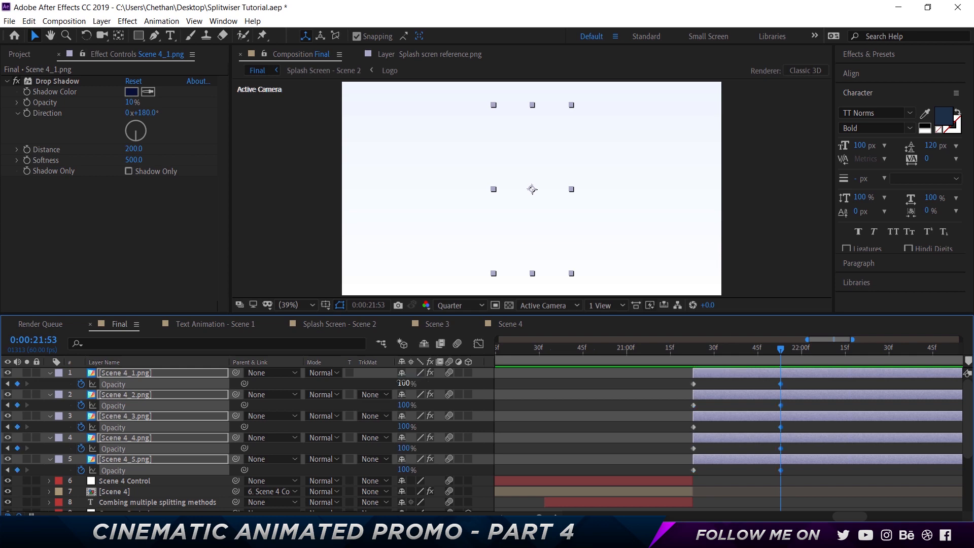
- Easy Ease the Opacity keyframes of the five PNG layers and reshape their speed curve to peak early and slow down gradually
drag(802, 467, 692, 379)
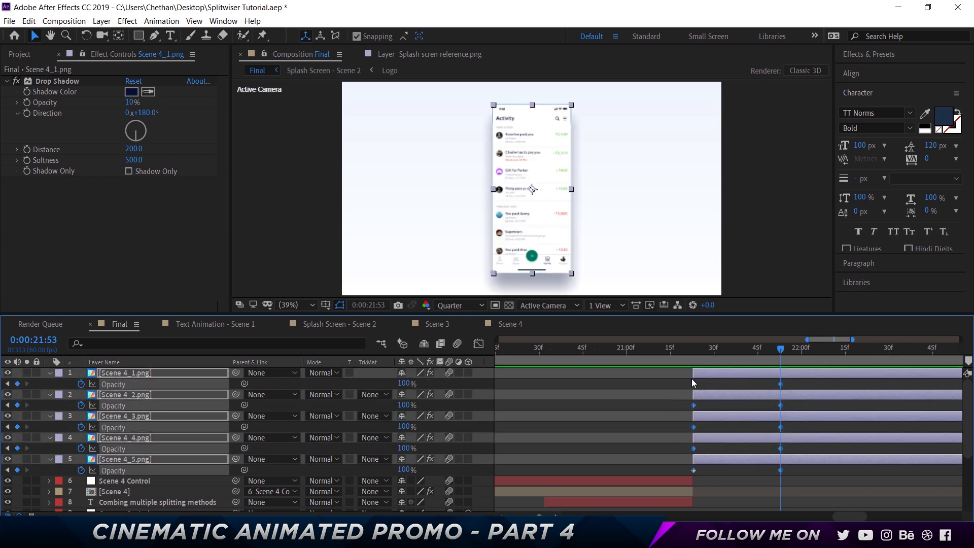
right_click(693, 382)
mouse_move(751, 374)
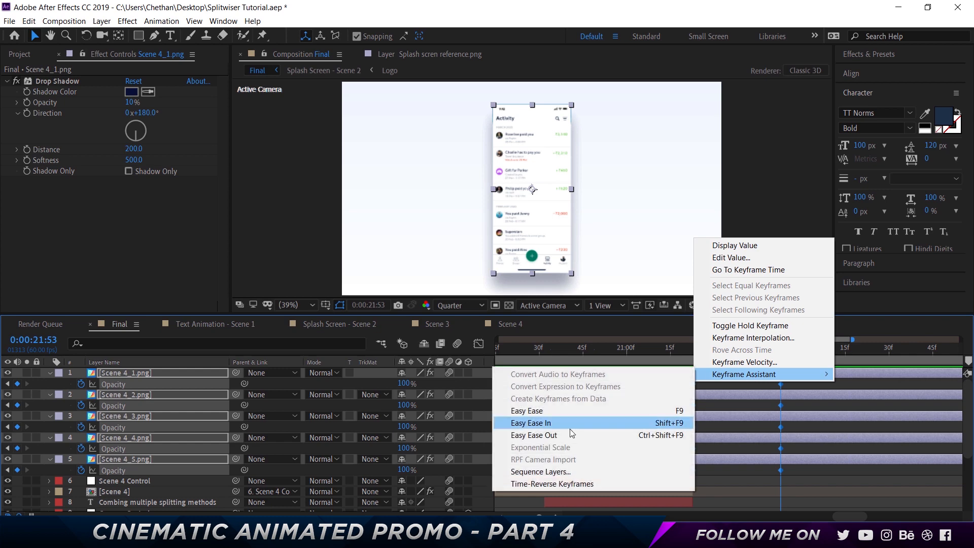
click(558, 411)
click(478, 344)
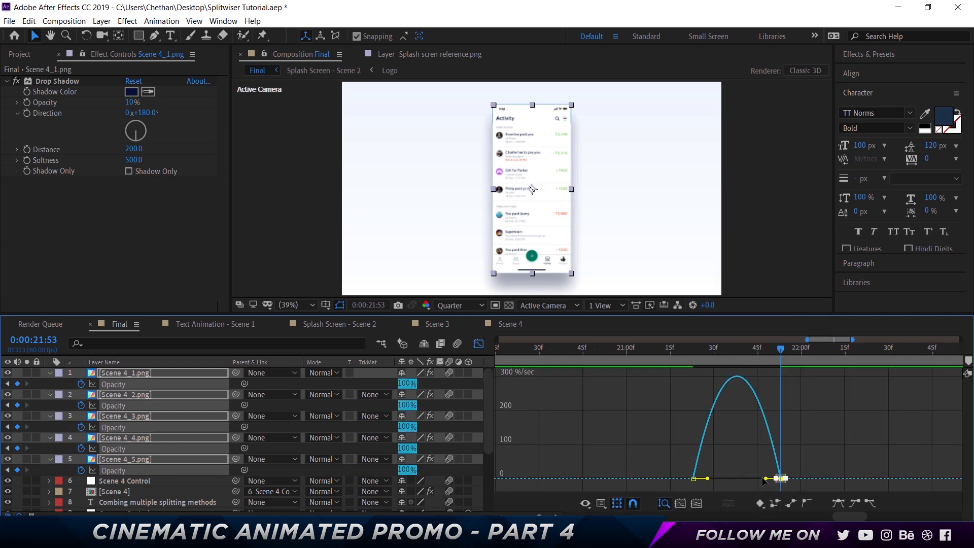
drag(763, 481, 704, 479)
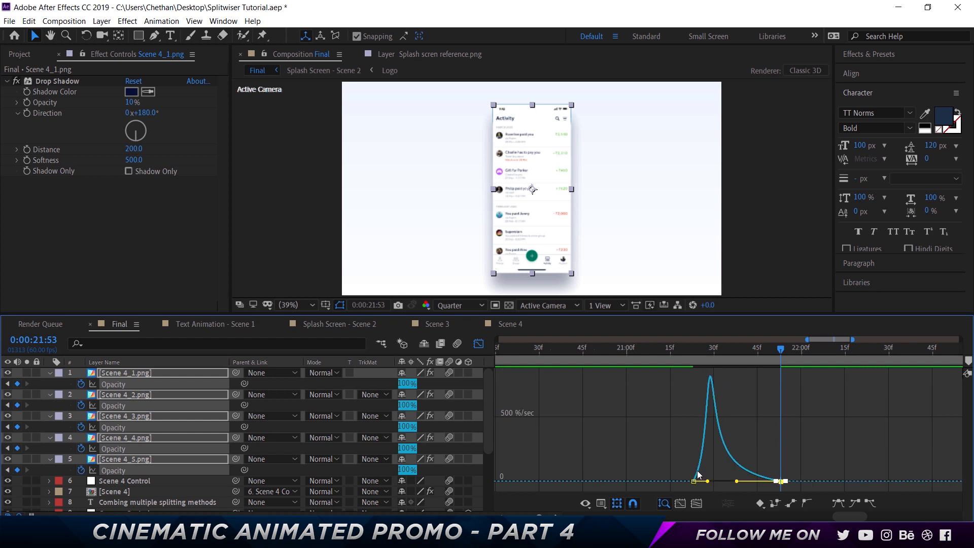
click(479, 344)
- Preview the scale-up and fade-in of the phone screens from 0:00:21:16
drag(693, 347, 672, 349)
key(space)
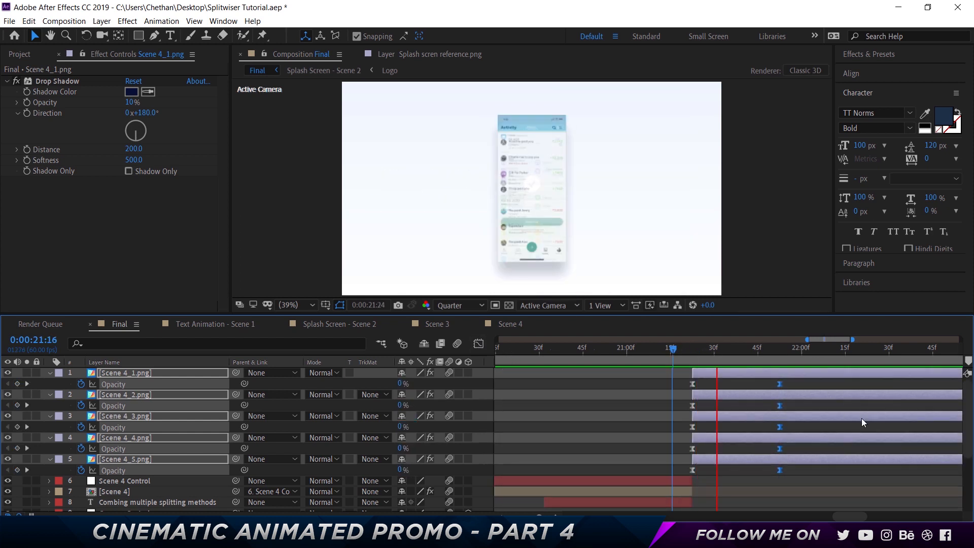
key(space)
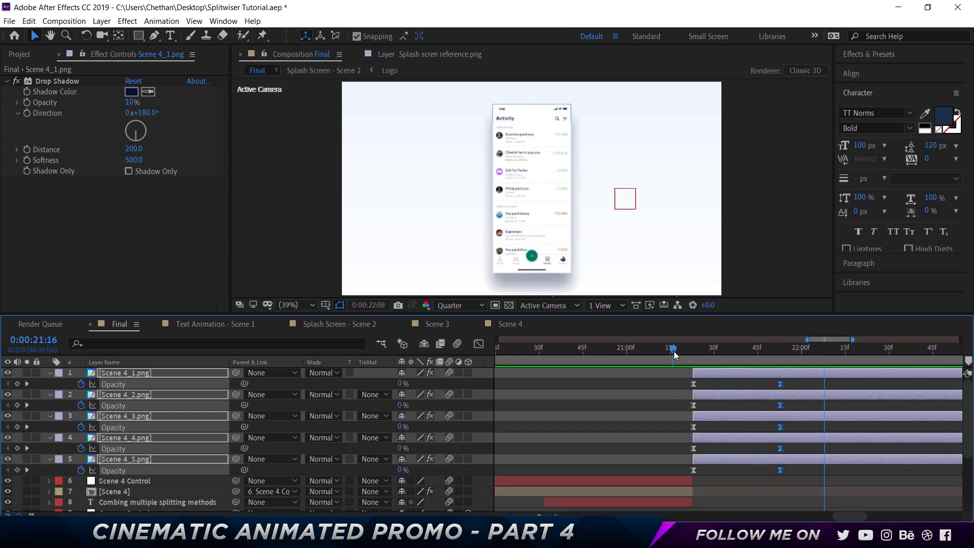
key(space)
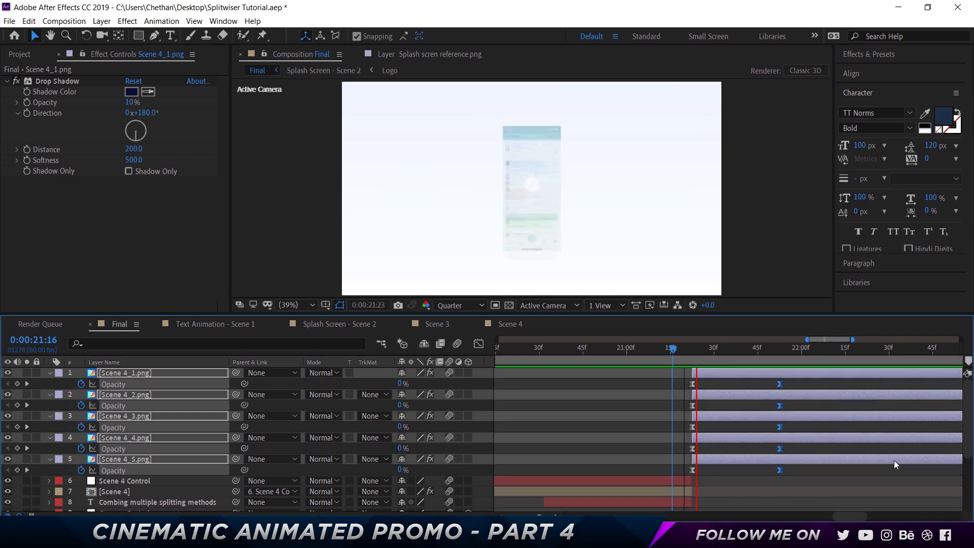
key(space)
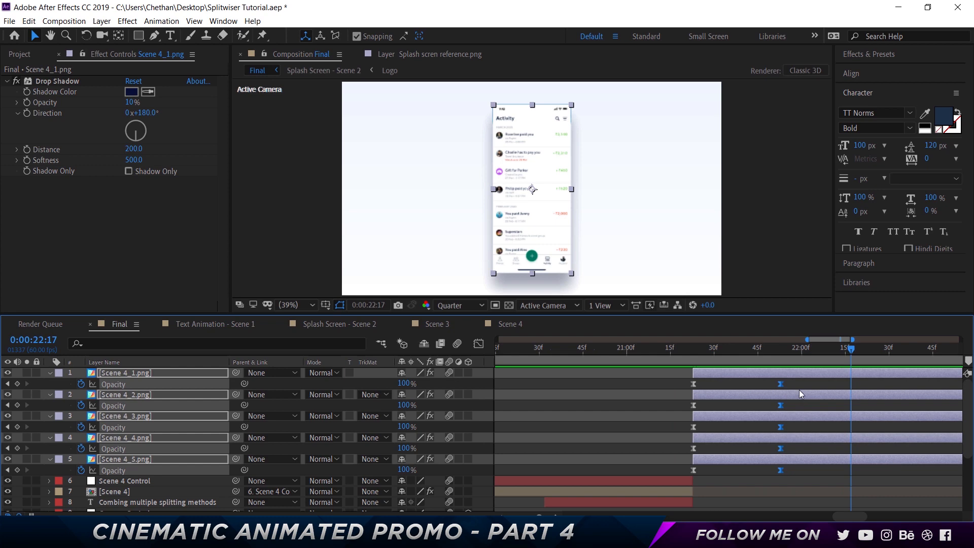
- Add a Position keyframe at 0:00:22:13 to the five PNG layers
drag(775, 349, 779, 349)
key(shift+Page_Down)
key(shift+Page_Down)
drag(855, 513, 861, 518)
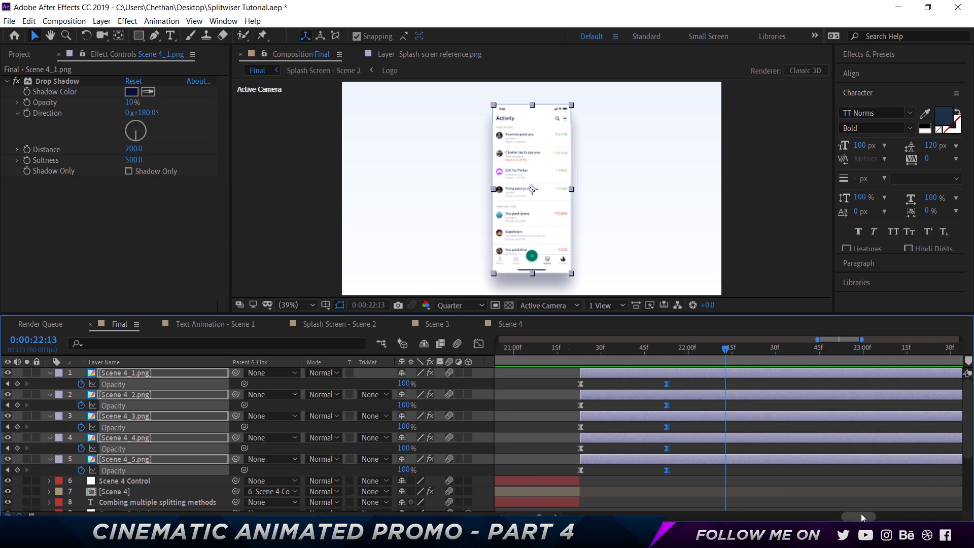
key(alt+shift+p)
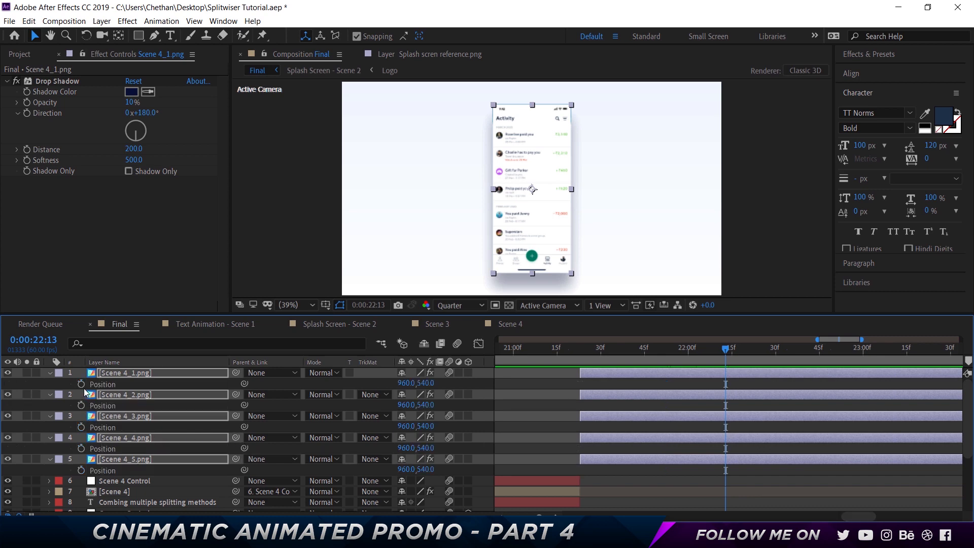
key(alt+shift+p)
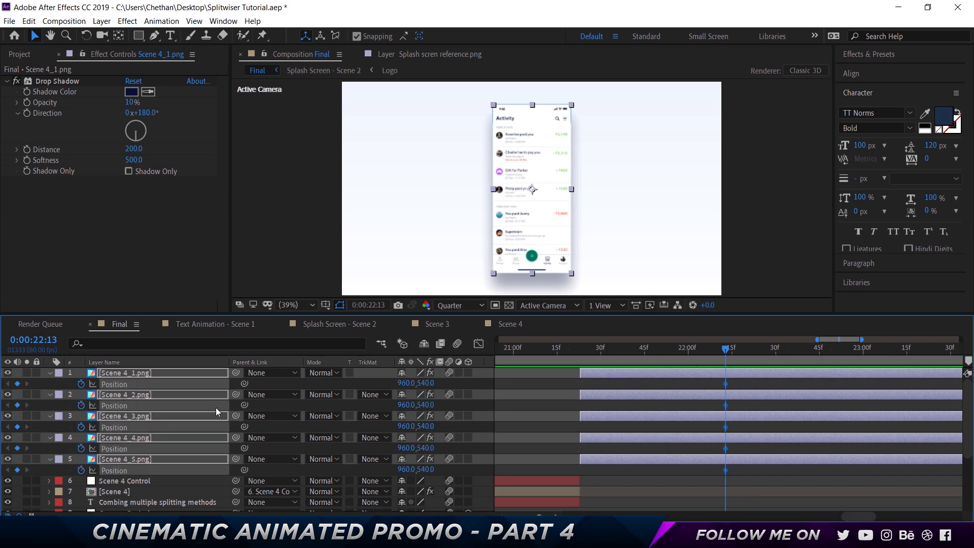
- At 0:00:22:43, move Scene 4_1, Scene 4_3 and Scene 4_5 horizontally out past the frame's right edge, to an X position of about 2458
key(shift+Page_Down)
key(shift+Page_Down)
key(shift+Page_Down)
click(152, 373)
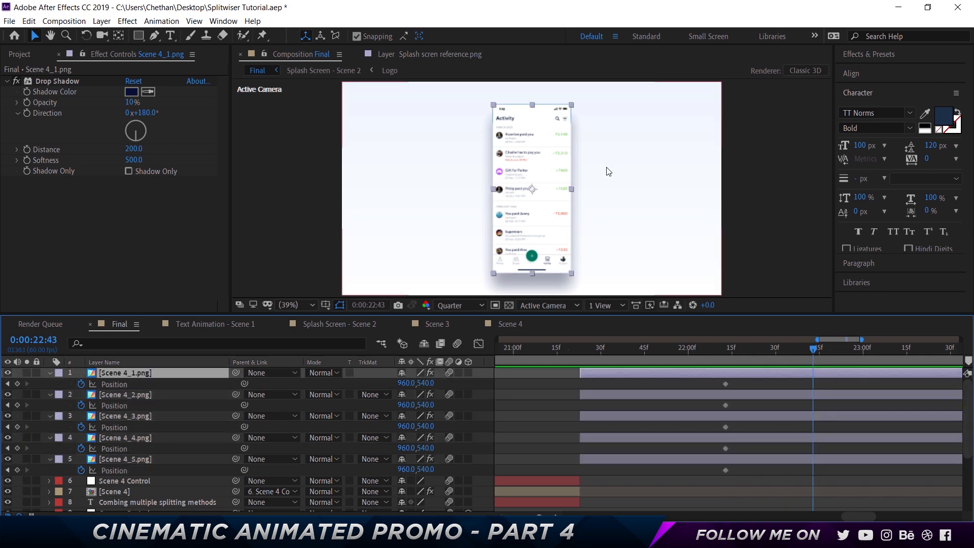
drag(543, 189, 876, 195)
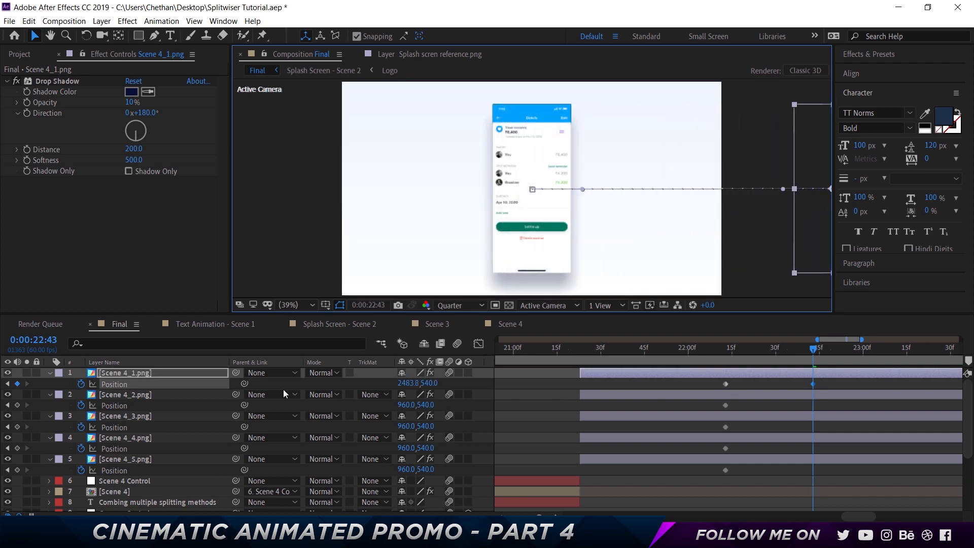
key(ctrl+z)
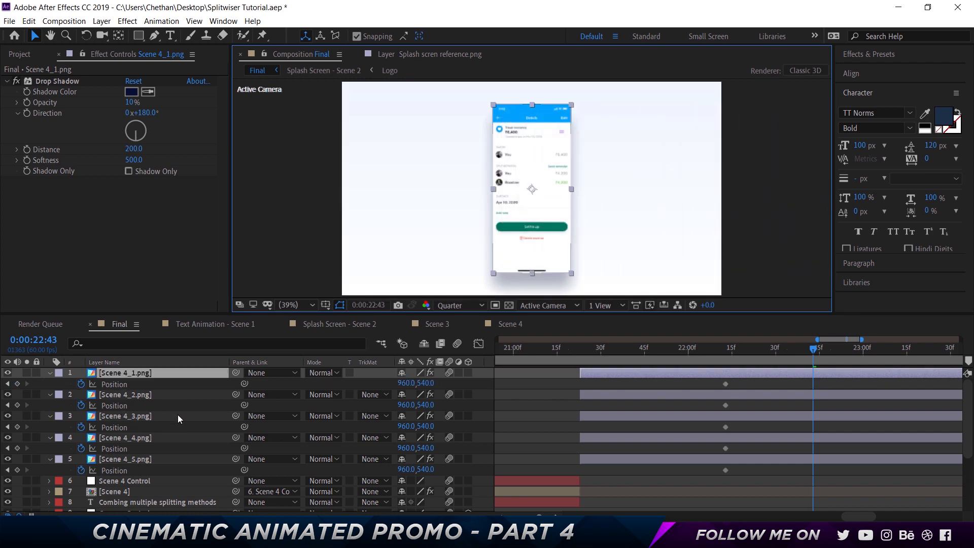
ctrl+click(146, 417)
ctrl+click(143, 459)
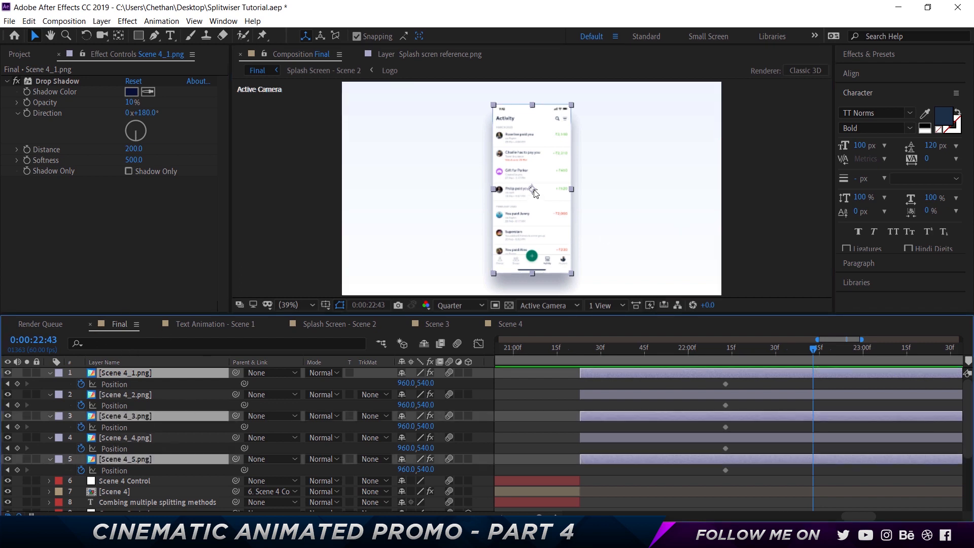
drag(535, 193, 832, 205)
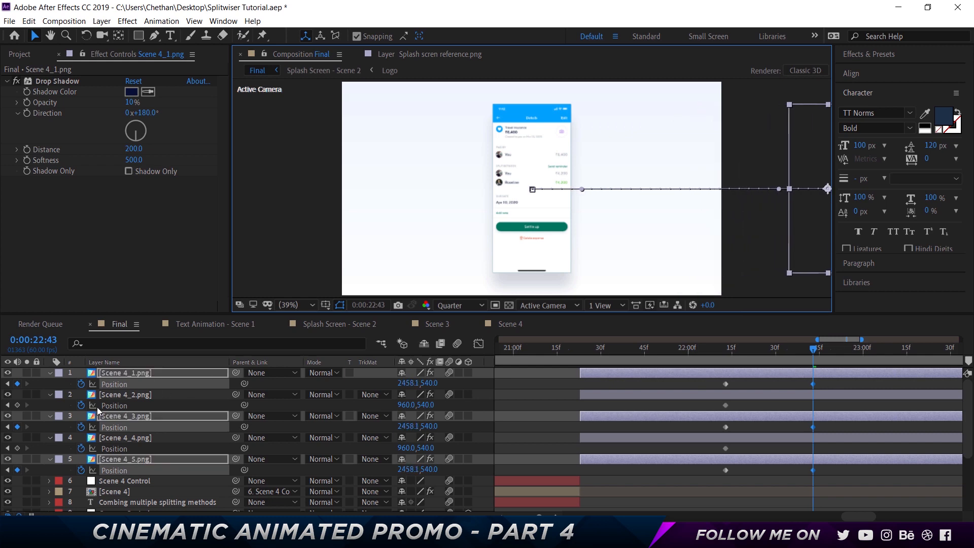
- Move Scene 4_2 and Scene 4_4 horizontally out past the frame's left edge, to an X position of about -448
click(125, 394)
ctrl+click(138, 437)
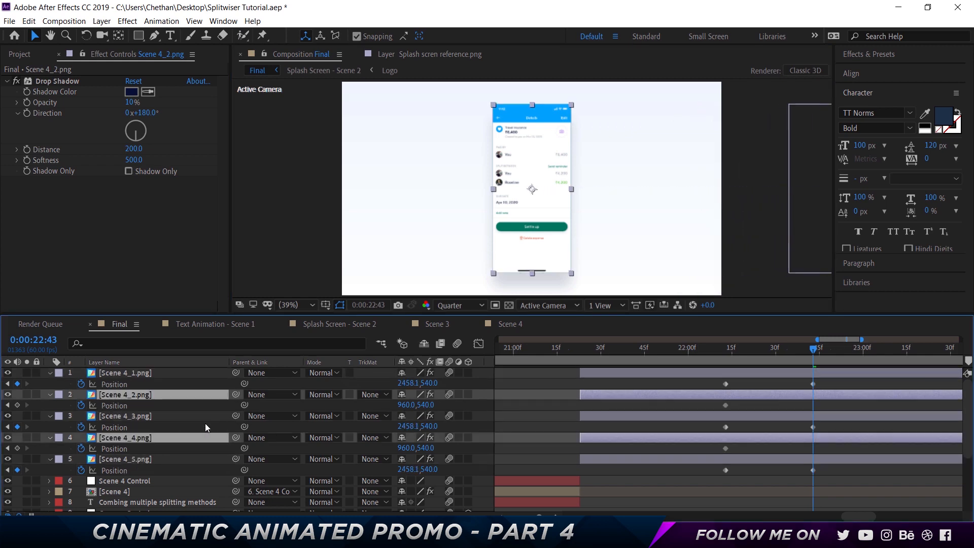
drag(508, 195, 255, 190)
- Easy Ease the Position keyframes of the five PNG layers and reshape their speed curves to peak early and slow down gradually
drag(829, 470, 725, 383)
right_click(726, 383)
mouse_move(748, 377)
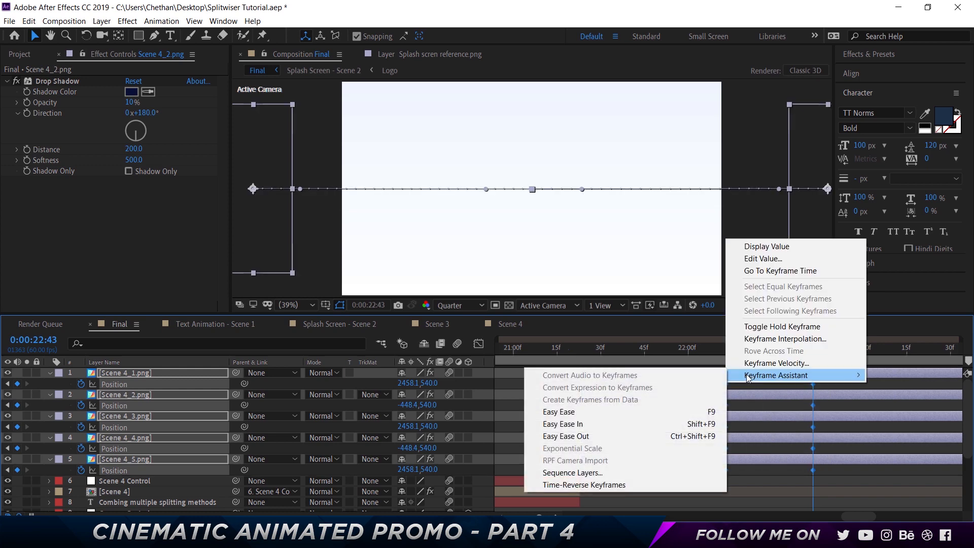
click(558, 411)
click(478, 343)
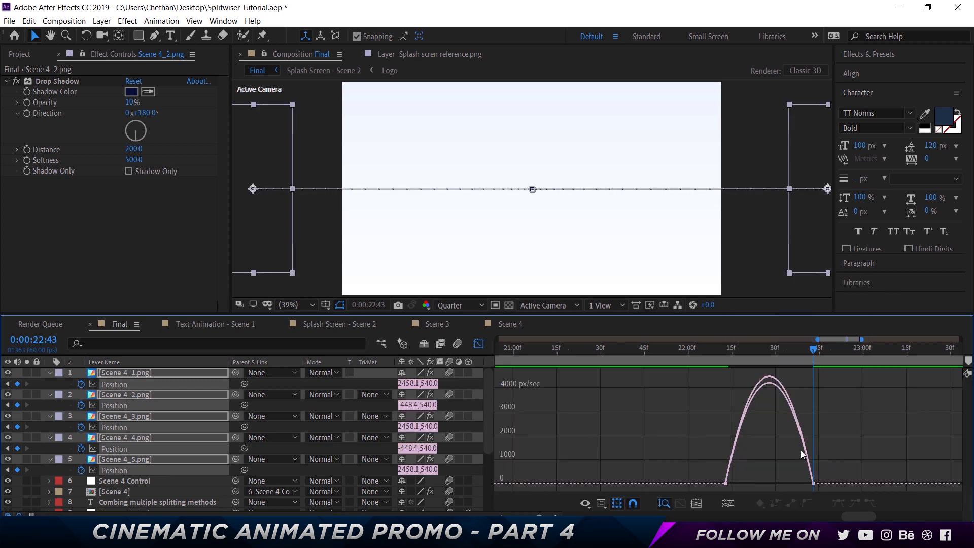
drag(823, 476, 750, 482)
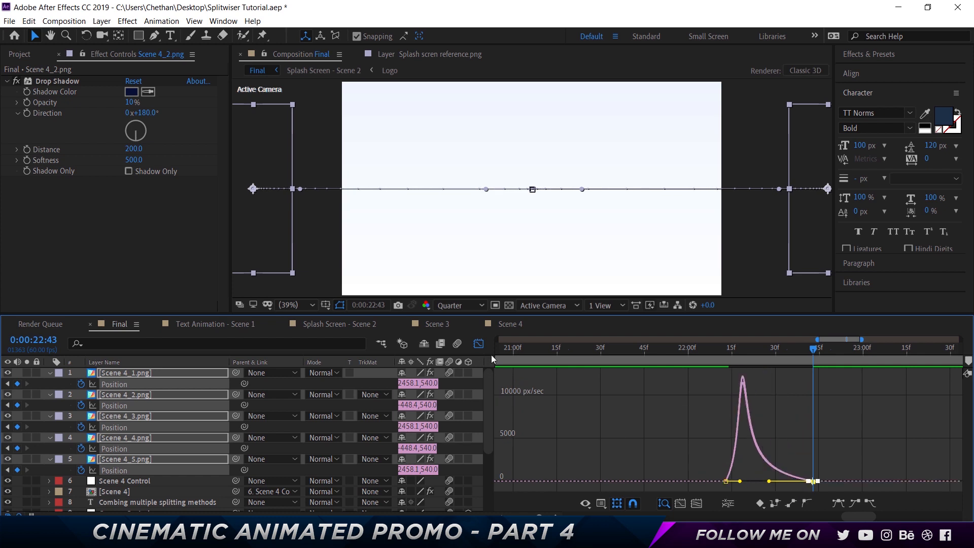
click(479, 344)
- Preview the phone screens appearing and sliding out of frame from 0:00:21:18, then return to 0:00:22:13
click(565, 350)
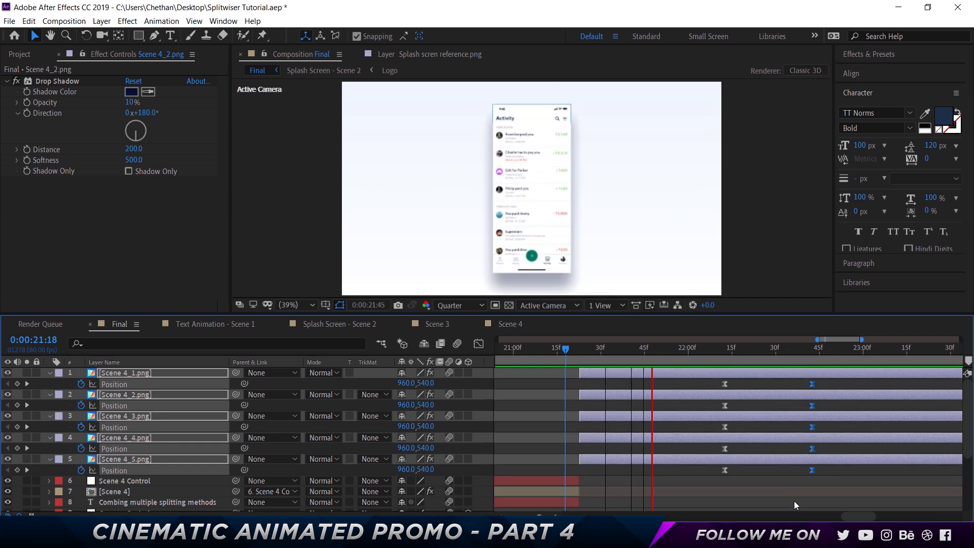
key(space)
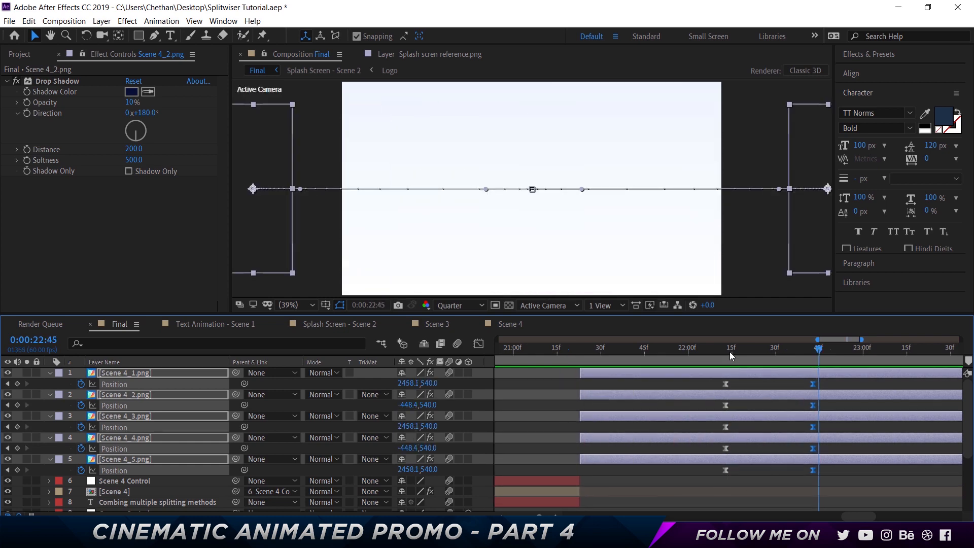
click(726, 349)
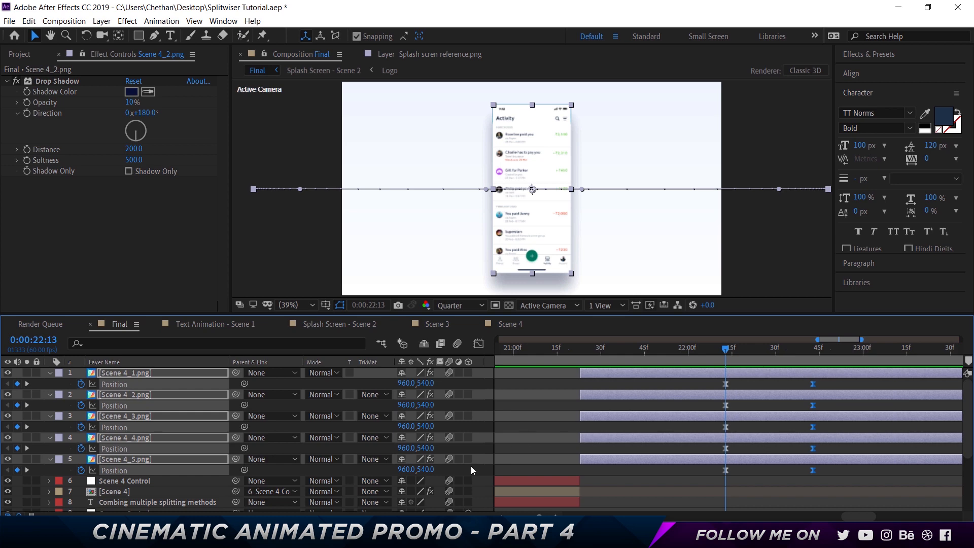
- Make the five PNG layers 3D, collapse their properties and return to 0:00:21:23
drag(467, 459, 466, 376)
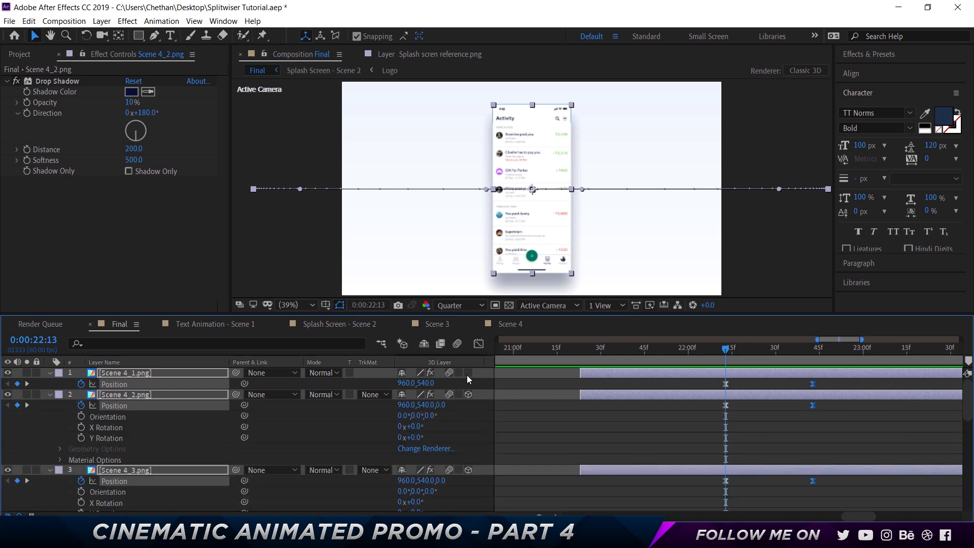
click(48, 375)
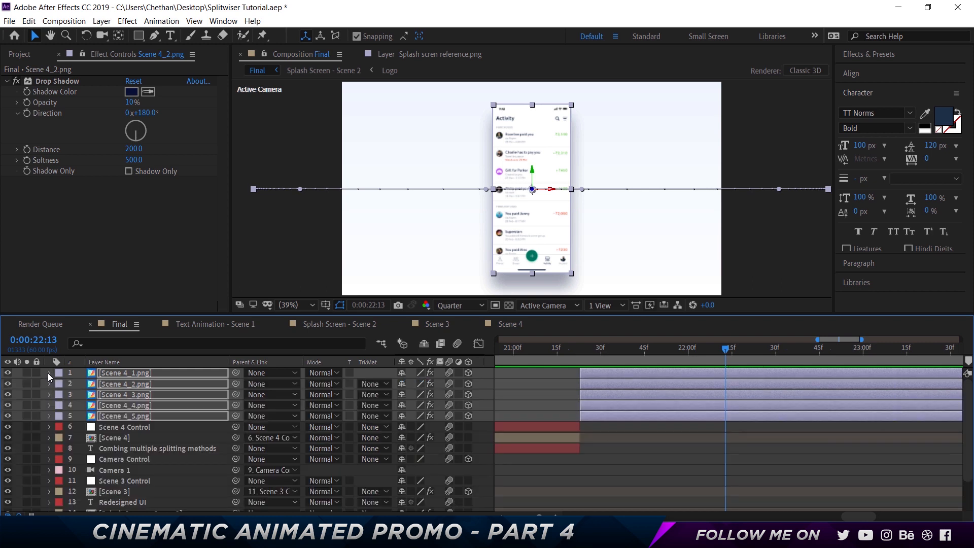
click(578, 367)
click(581, 349)
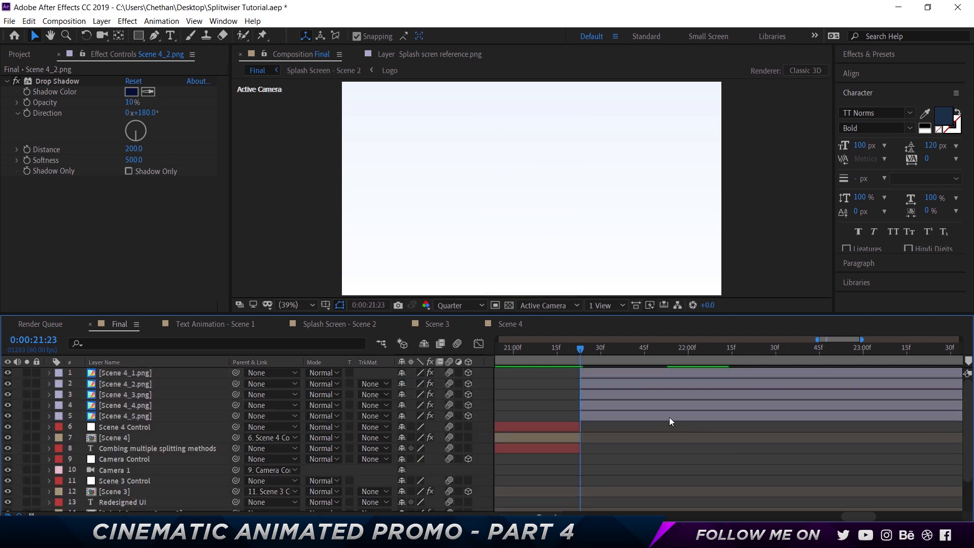
- Reveal all keyframed properties of the five PNG layers
click(163, 388)
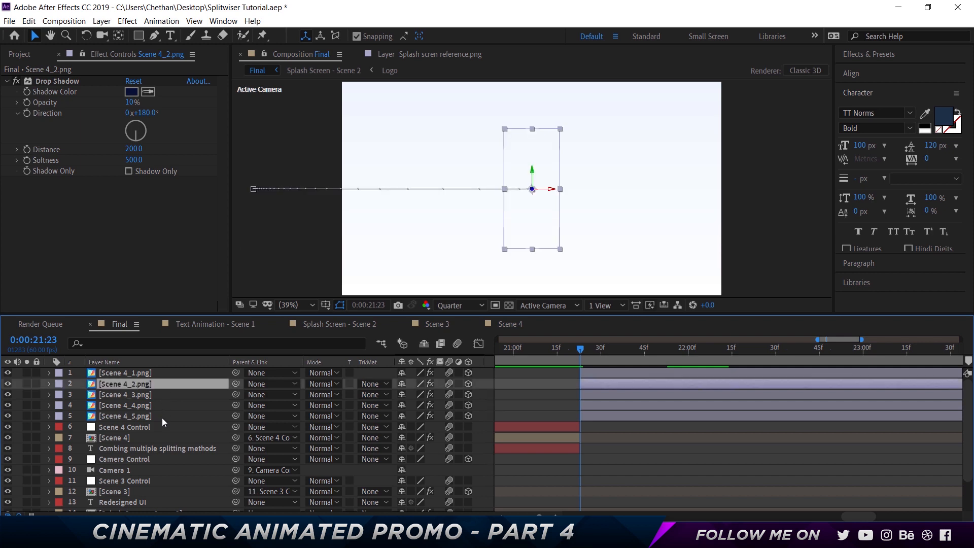
shift+click(162, 418)
shift+click(172, 371)
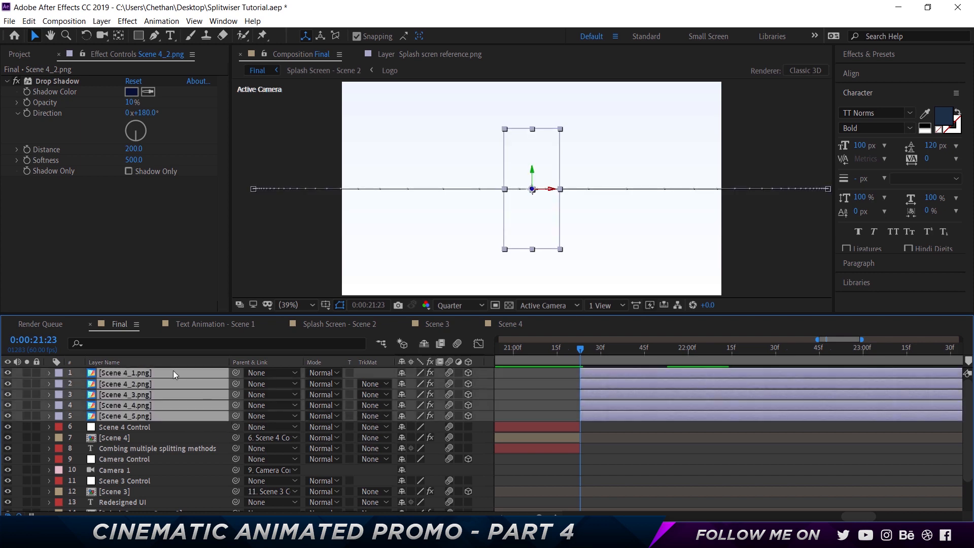
key(u)
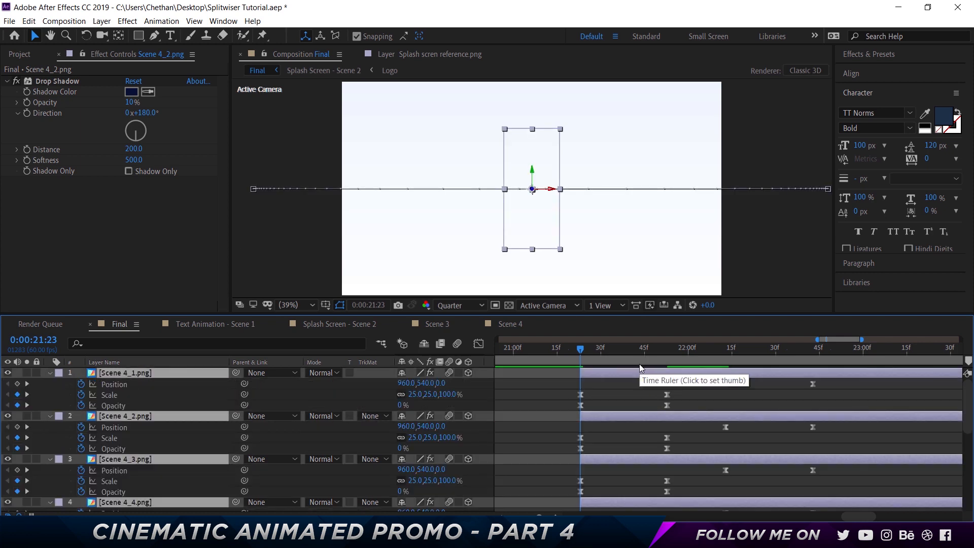
- Shift the Scene 4_2.png layer with its keyframes to start at 0:00:22:13, when Scene 4_1 begins sliding out
click(725, 350)
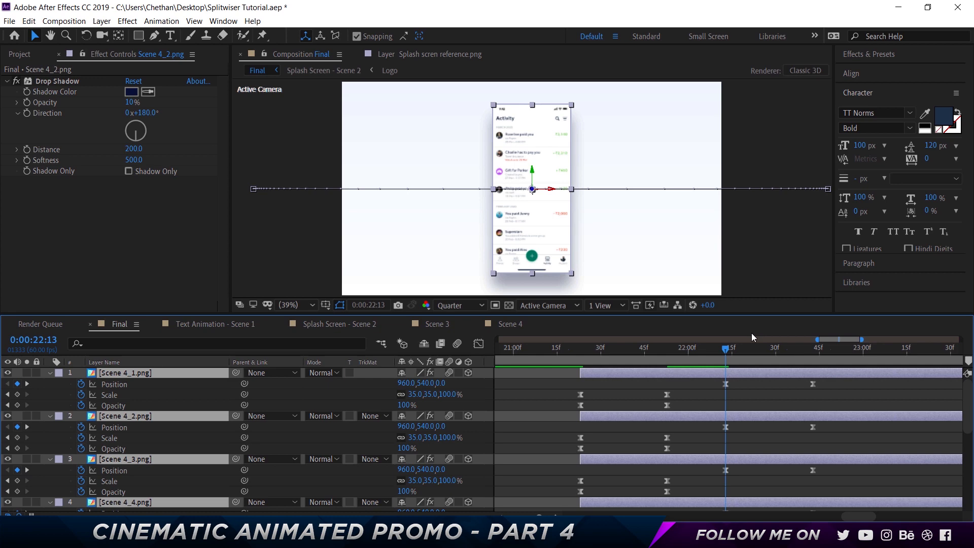
click(659, 416)
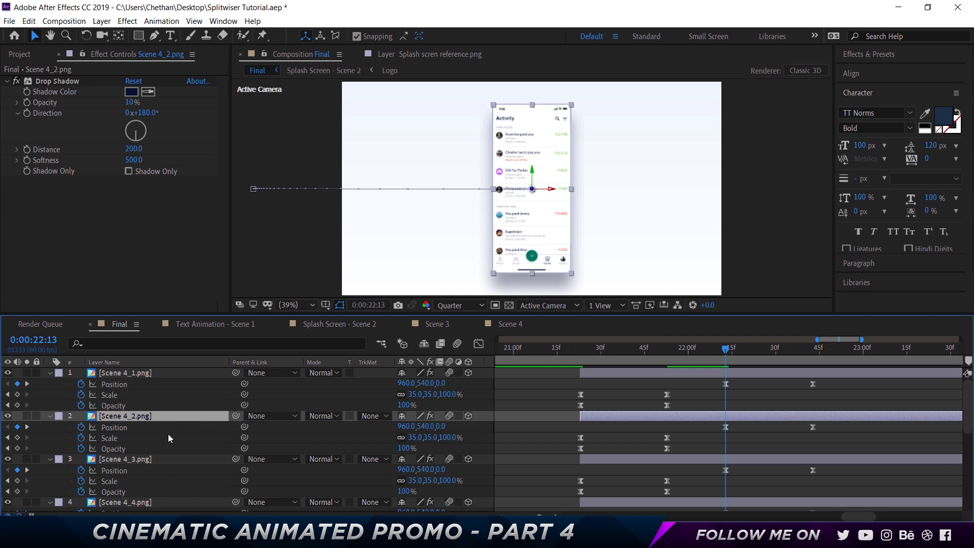
key(bracketleft)
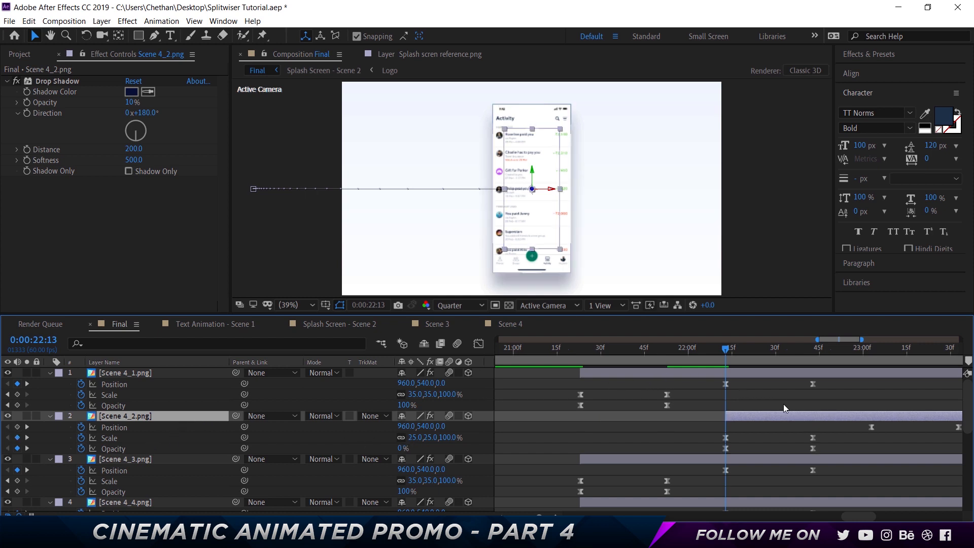
- Lengthen the duration of the Final composition in its settings
scroll(783, 403, down, 2)
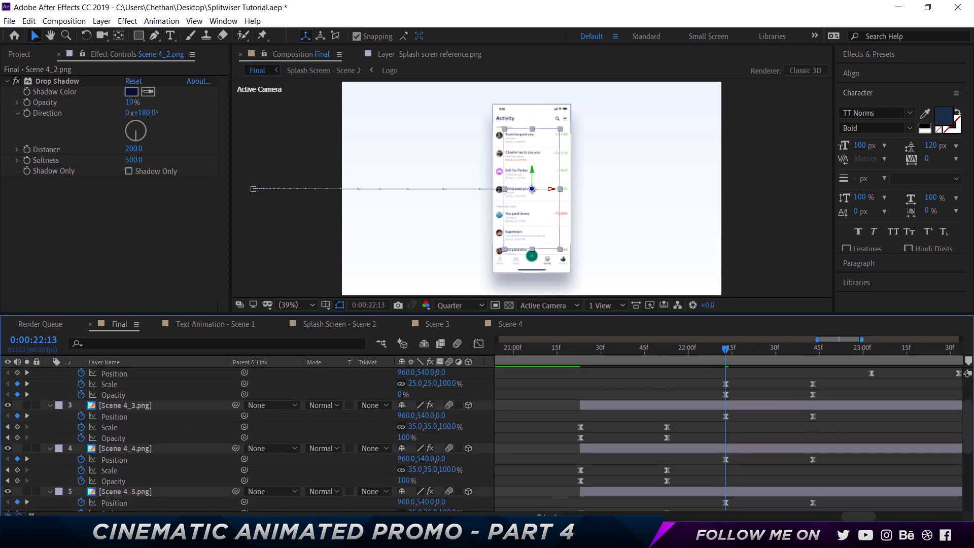
key(ctrl+k)
click(706, 329)
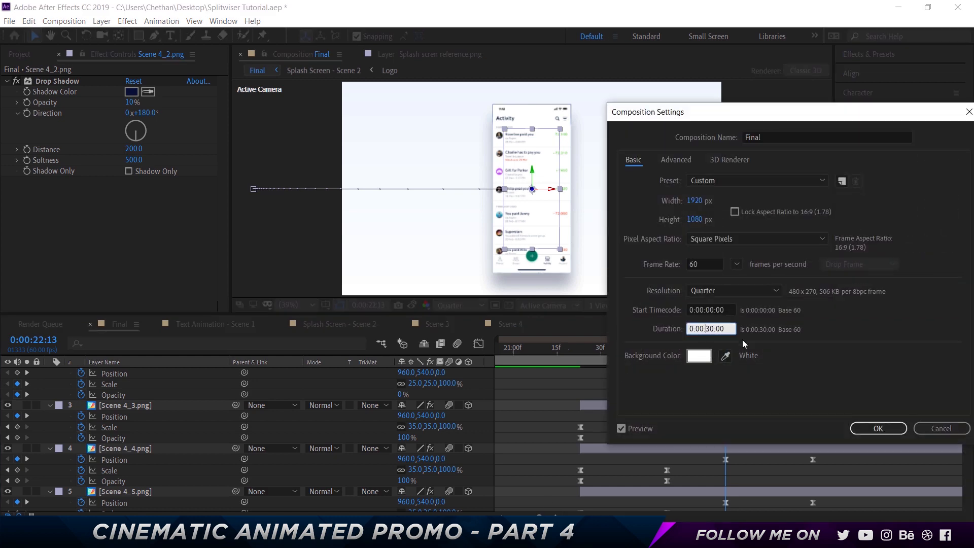
key(Return)
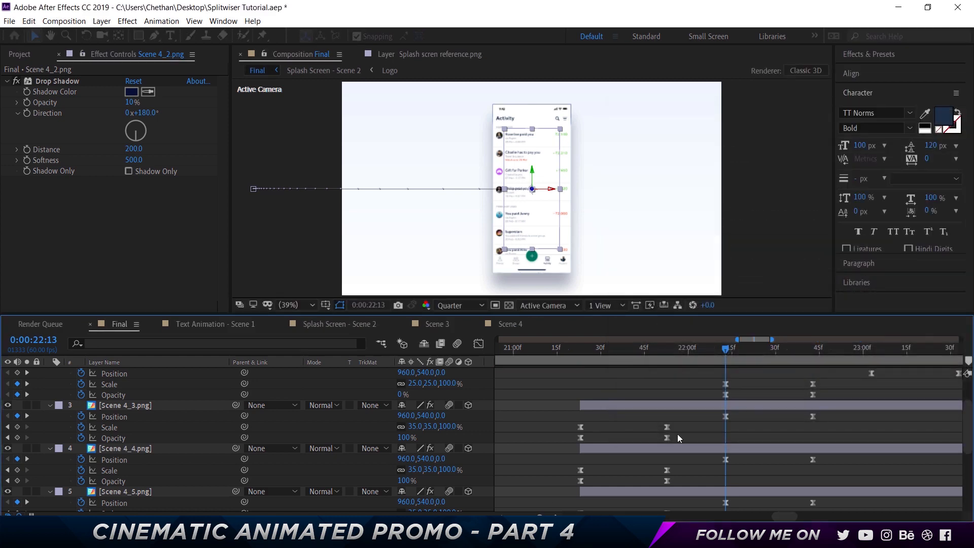
- Shift the Scene 4_3.png layer with its keyframes to start at 0:00:23:03, when Scene 4_2 begins sliding out
drag(539, 516, 531, 517)
click(754, 346)
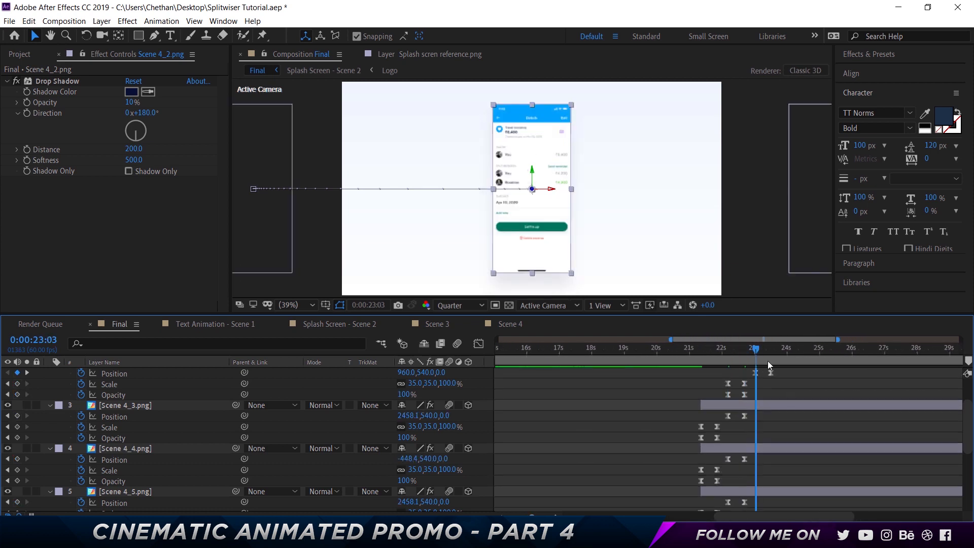
scroll(784, 394, up, 3)
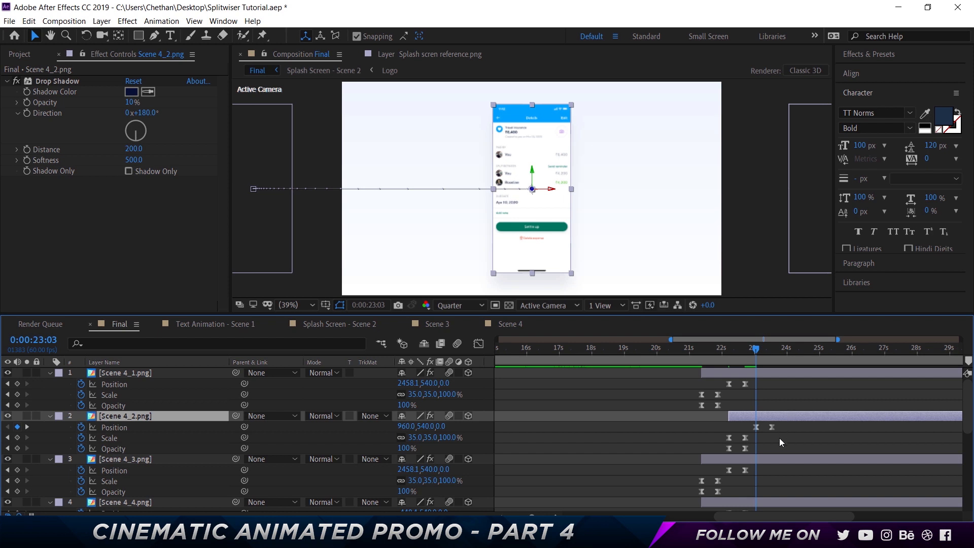
click(777, 457)
key(bracketleft)
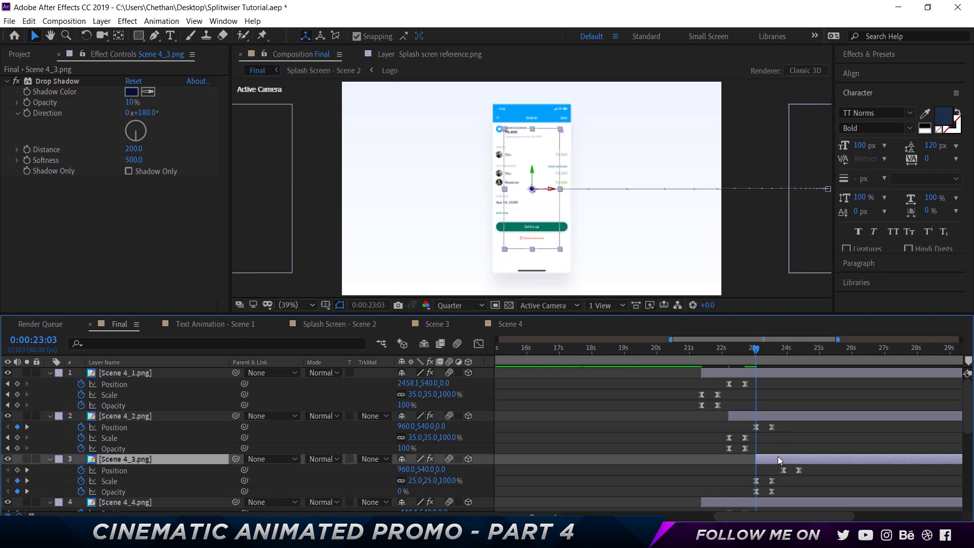
- Shift the Scene 4_4.png layer with its keyframes to start at 0:00:23:53, when Scene 4_3 begins sliding out
click(786, 350)
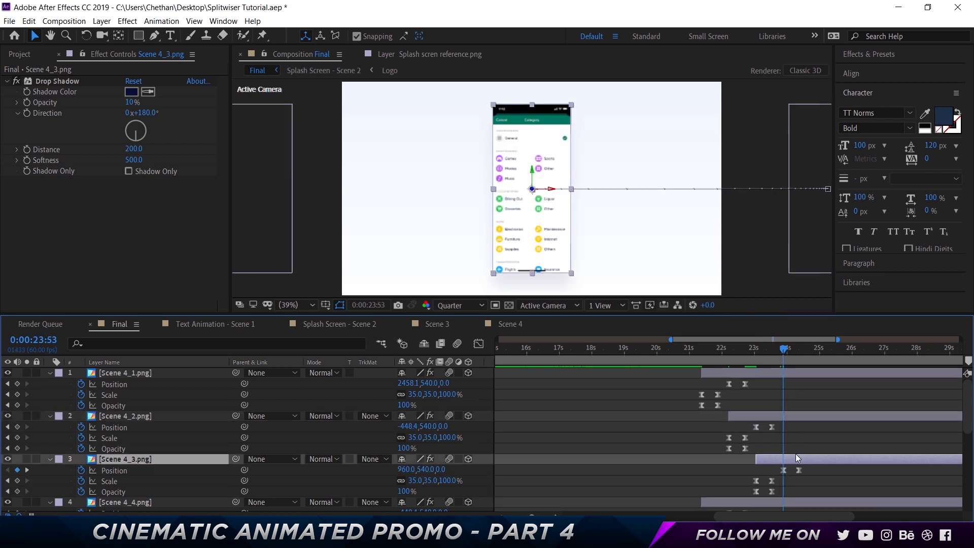
click(796, 504)
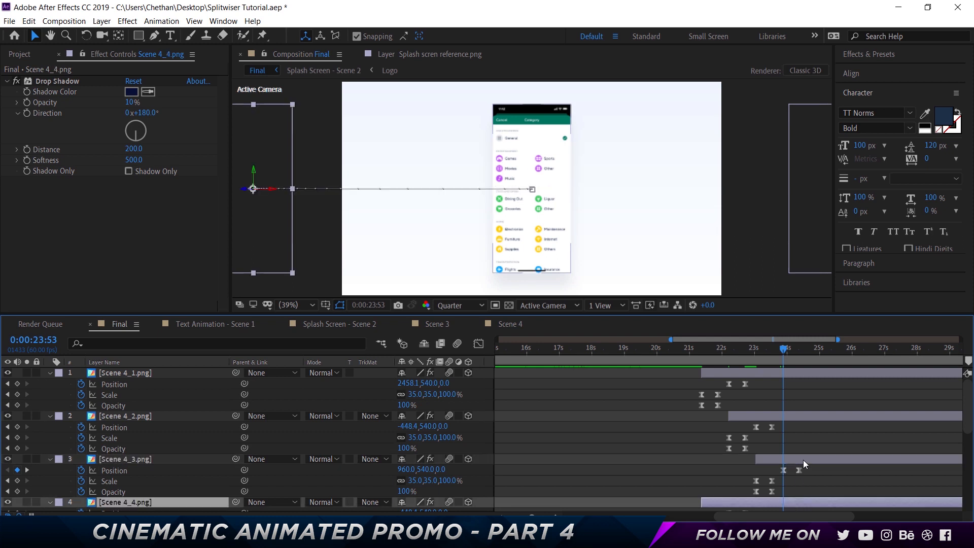
key(bracketleft)
- Shift the Scene 4_5.png layer with its keyframes to start at 0:00:24:43, when Scene 4_4 begins sliding out
scroll(812, 432, down, 2)
drag(798, 348, 808, 348)
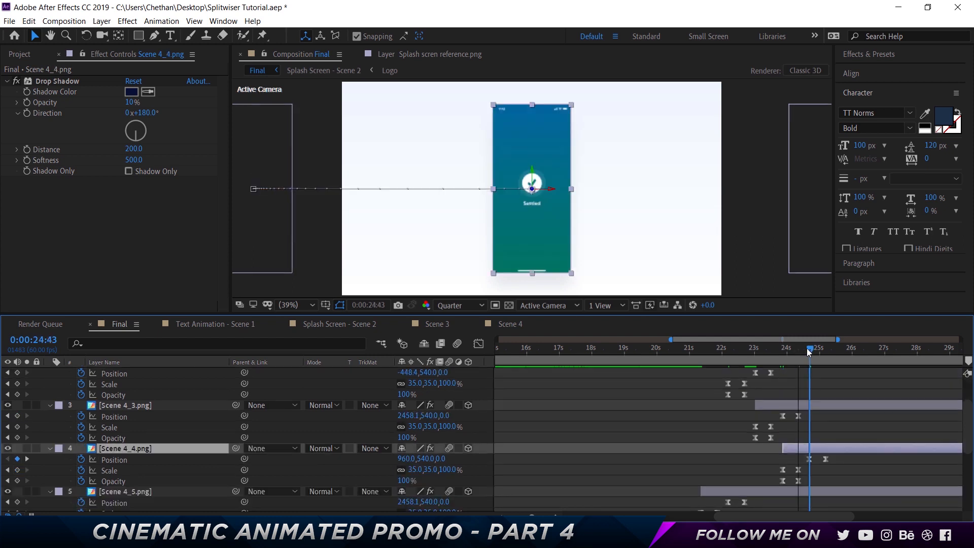
click(815, 492)
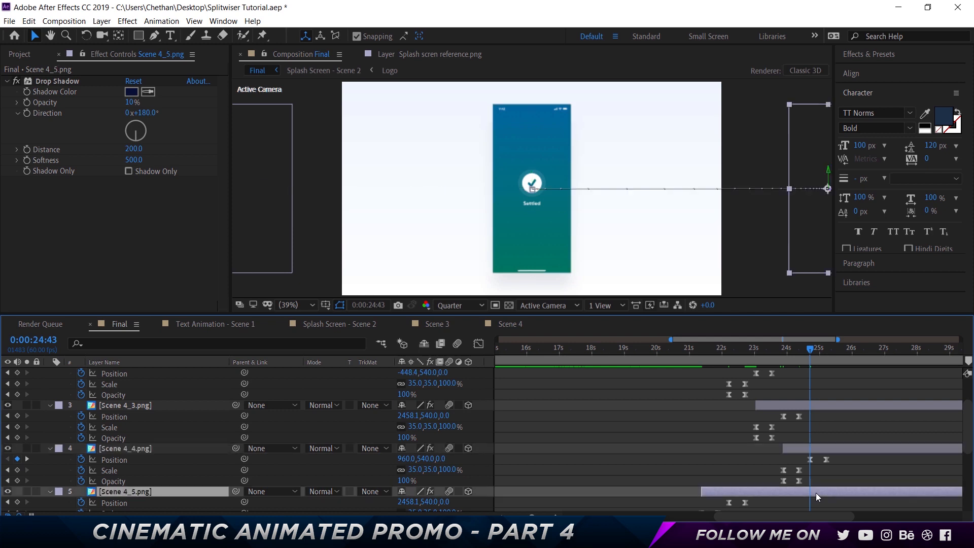
key(bracketleft)
- Preview the sequence of five sliding screenshots from 0:00:21:02 until the last one has left
scroll(698, 375, up, 2)
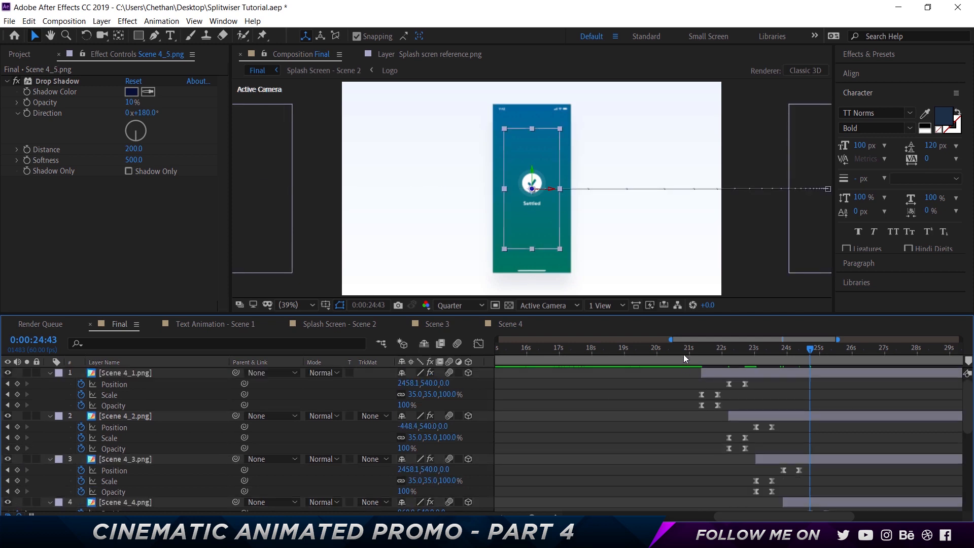
click(689, 349)
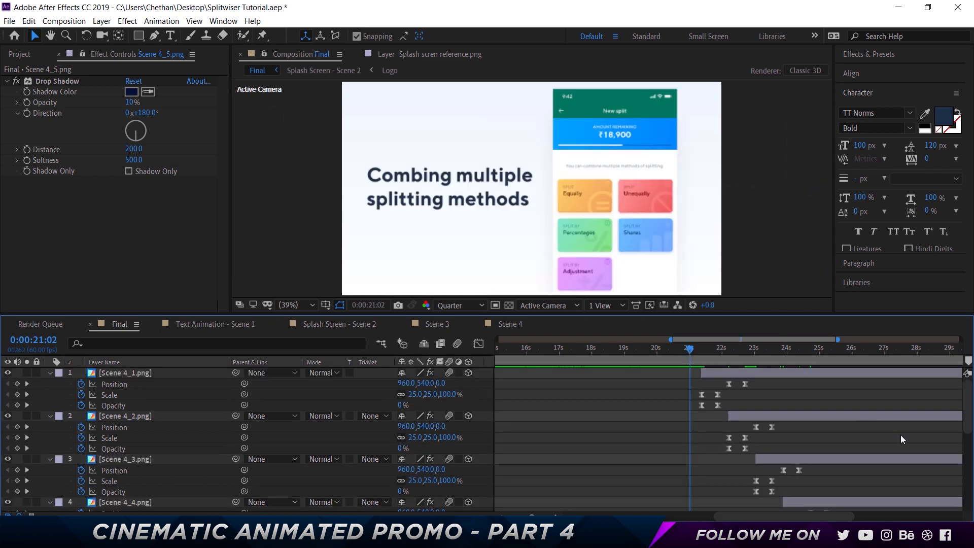
key(space)
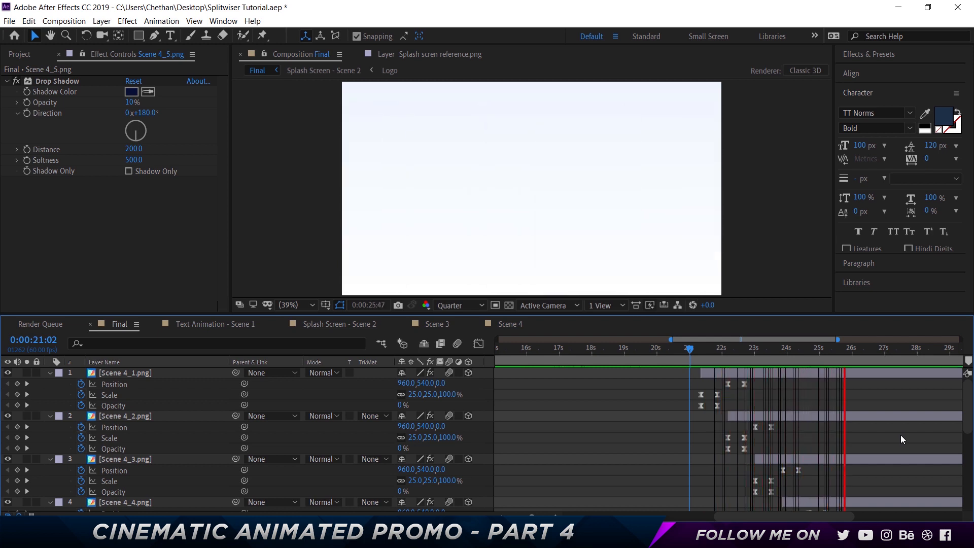
key(space)
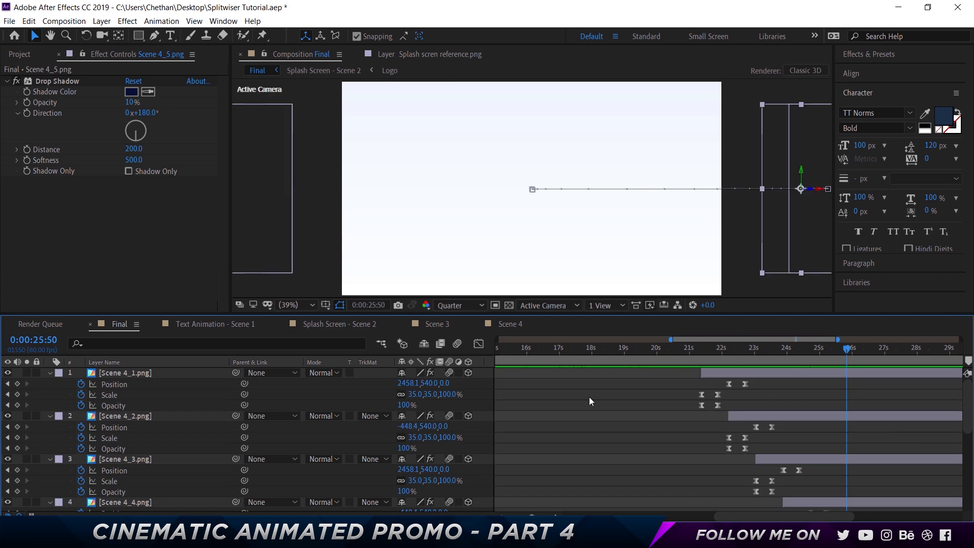
- Show the layers by source name and go through the five PNG layers one by one
click(96, 81)
click(104, 362)
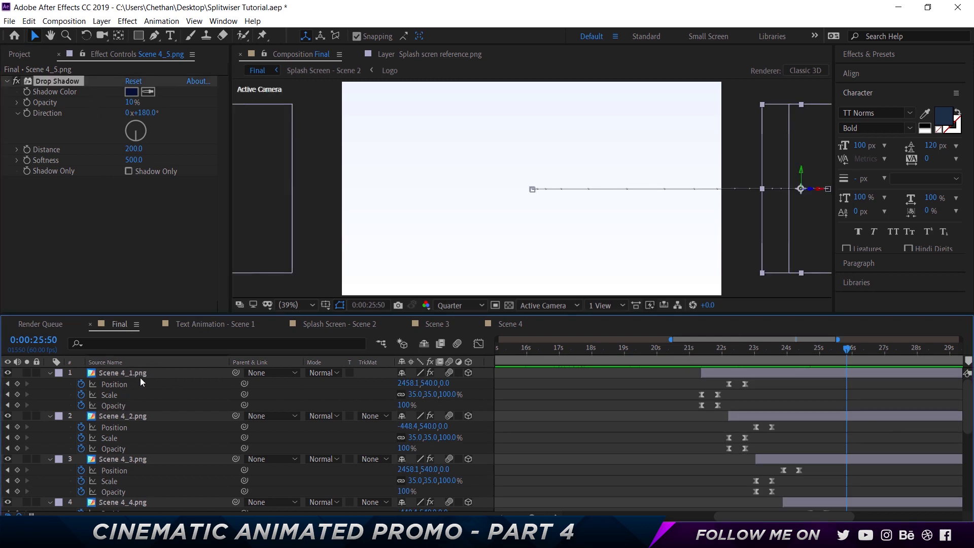
click(141, 373)
click(140, 416)
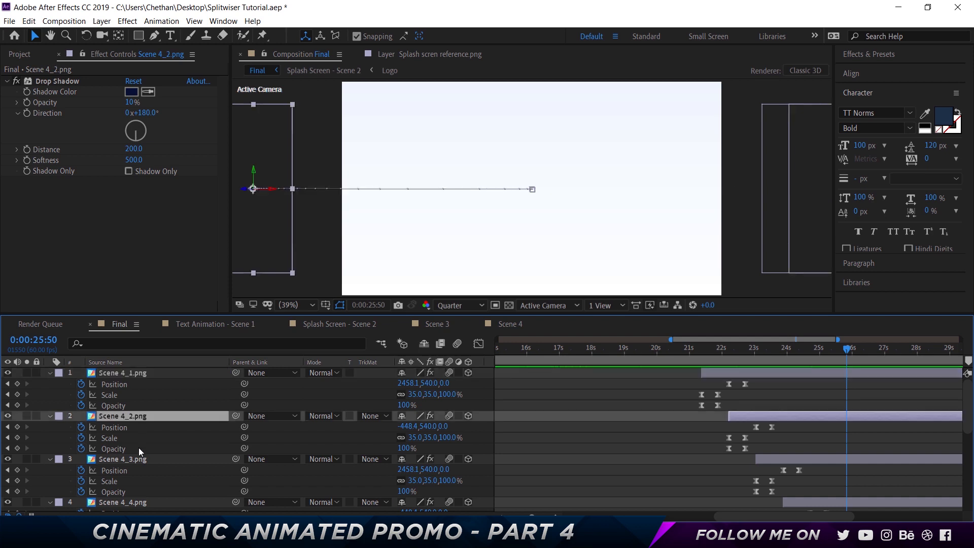
click(145, 463)
scroll(147, 479, down, 2)
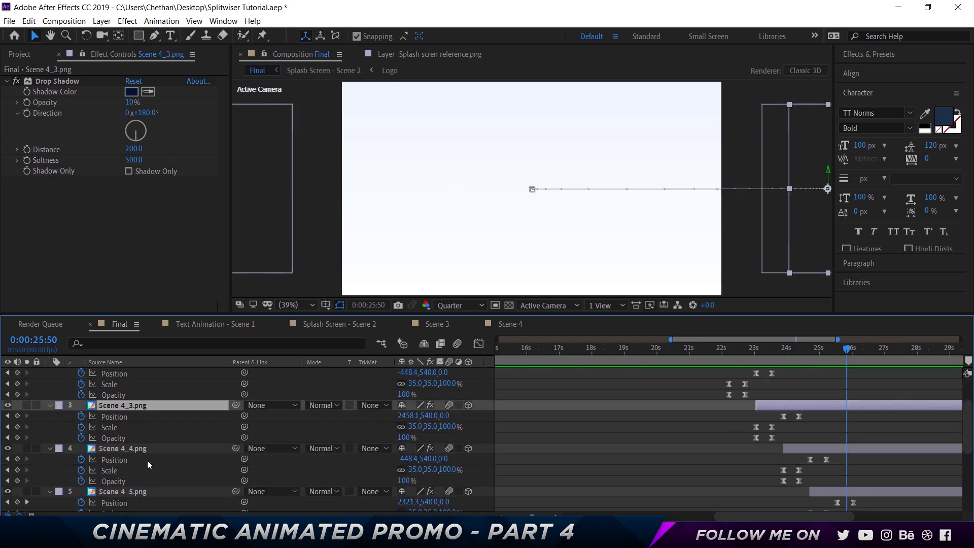
click(149, 453)
click(151, 491)
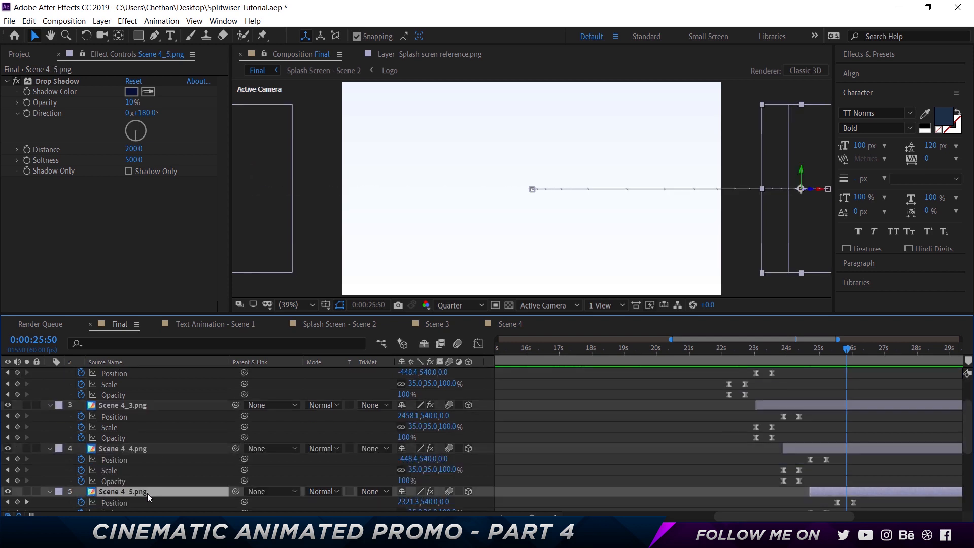
scroll(622, 437, up, 2)
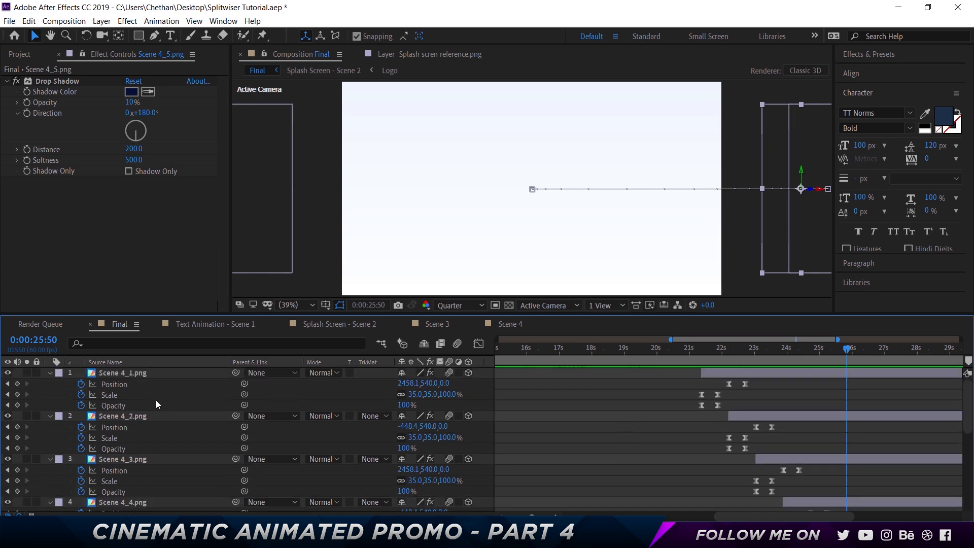
- Collapse the properties of all layers in the Final composition and clear the selection
key(ctrl+a)
key(u)
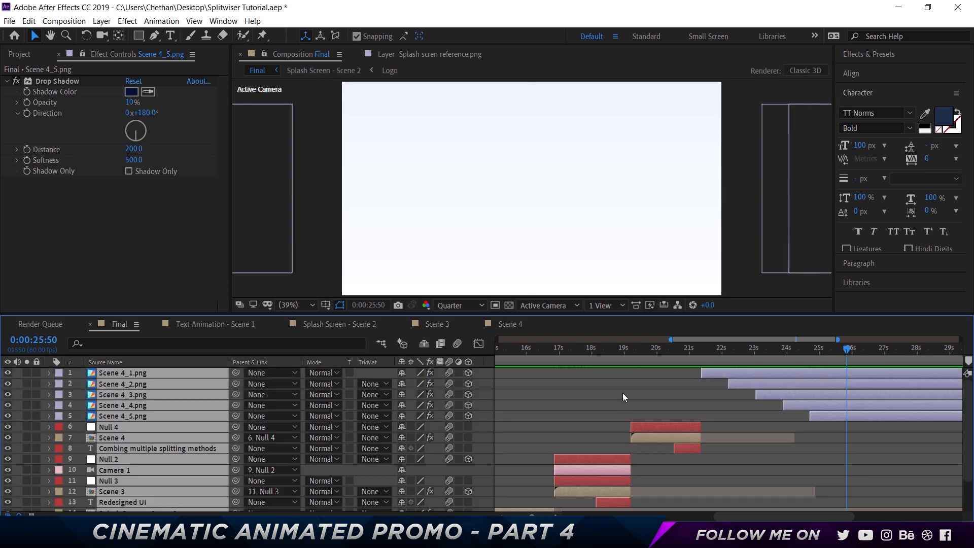
click(623, 393)
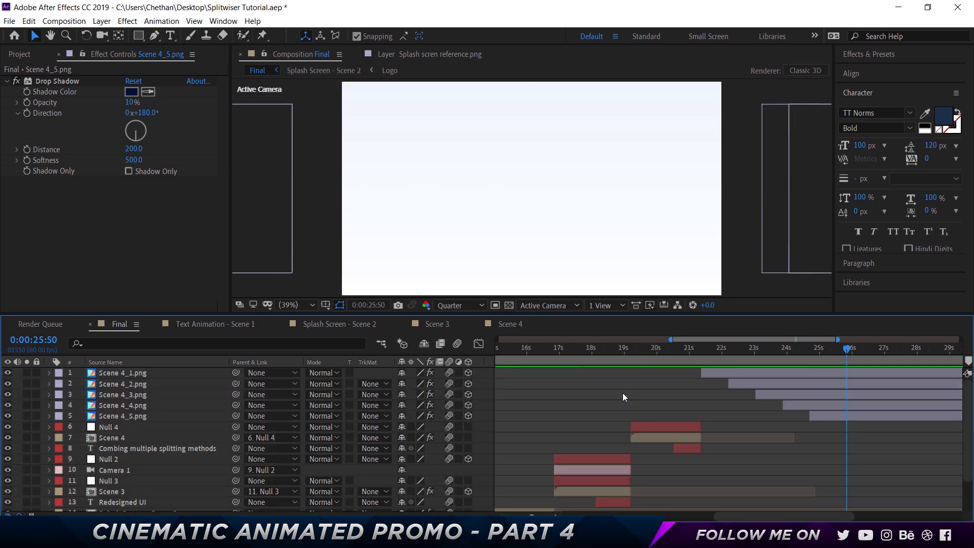
- Add a new camera to the Final composition with the current time at 0:00:21:23, keeping its default settings
drag(717, 347, 699, 347)
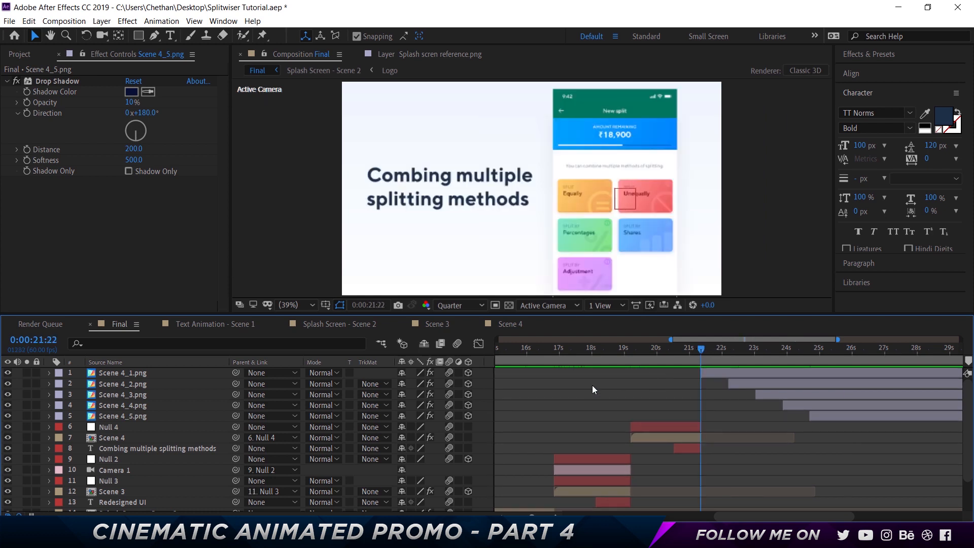
key(Page_Down)
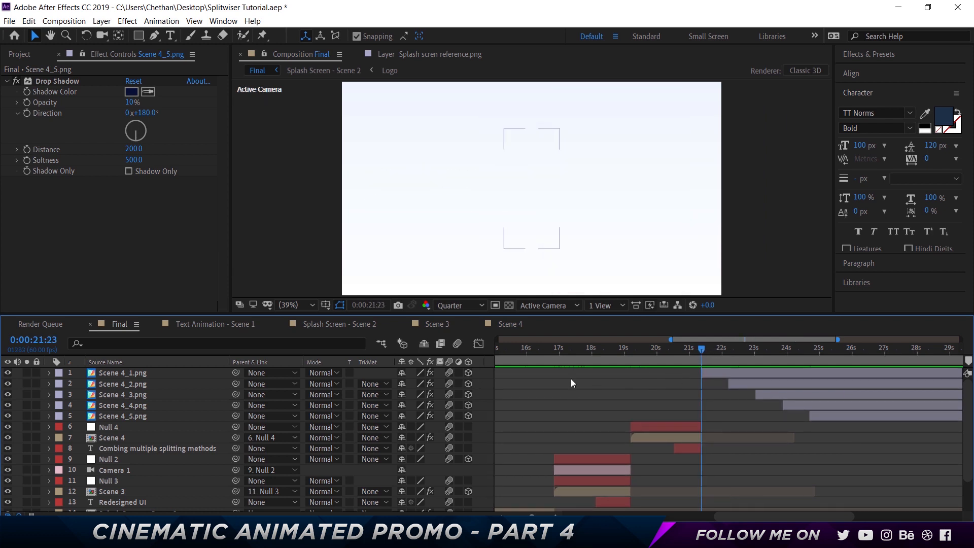
right_click(485, 380)
mouse_move(517, 388)
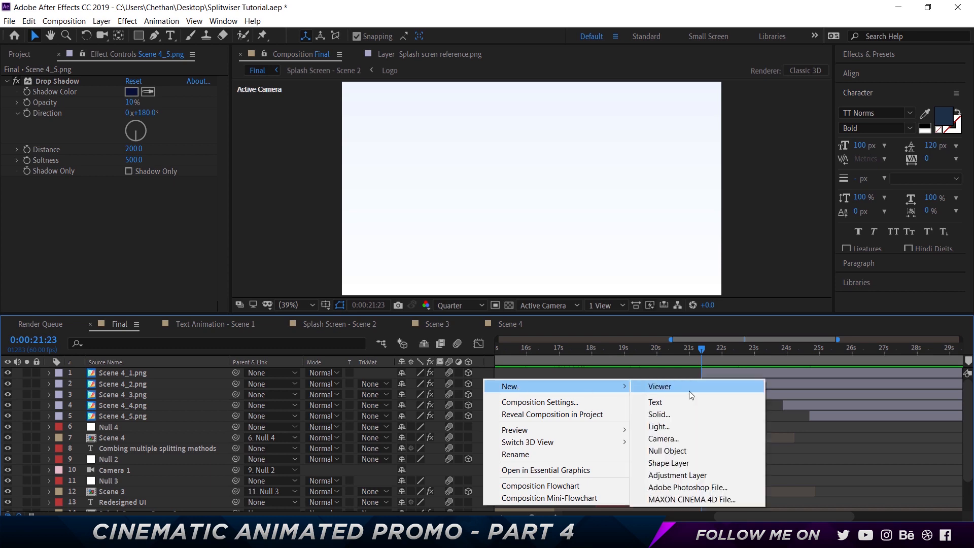
click(682, 437)
key(Return)
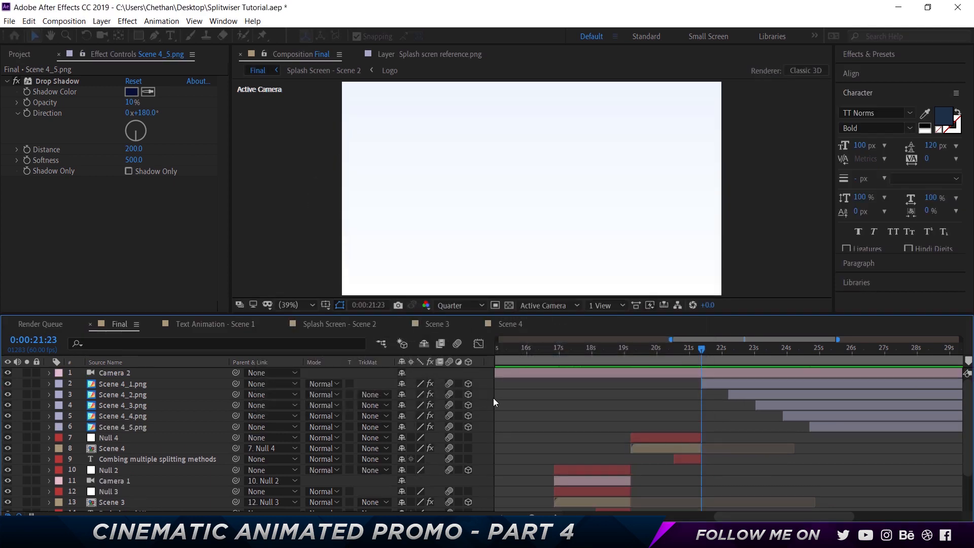
- Rename the new camera layer as Camera Scene 5
key(Return)
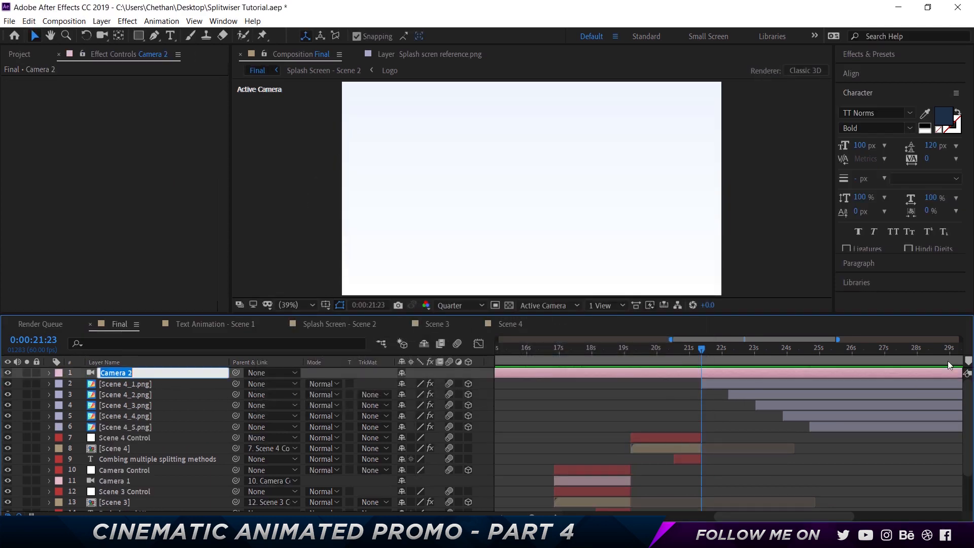
text(Camera Scene )
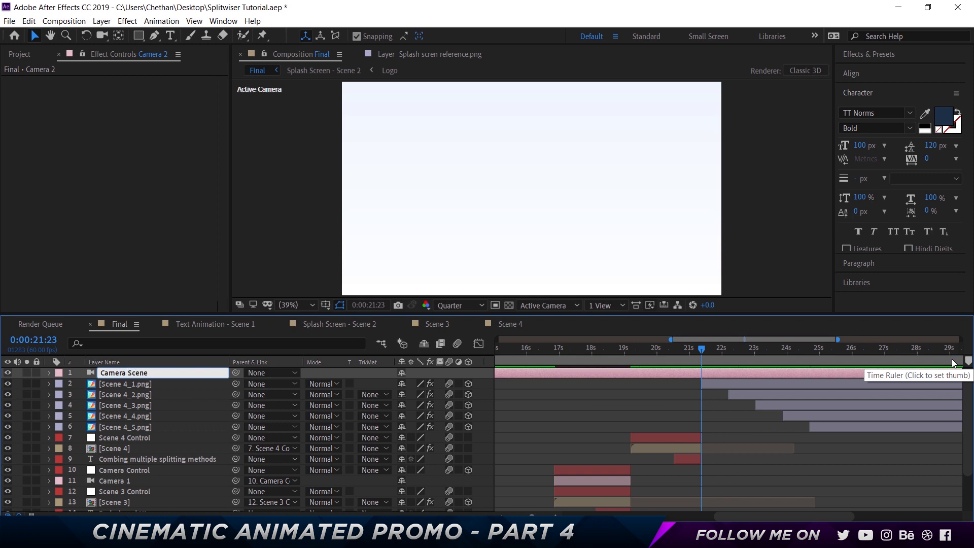
text(5)
key(Return)
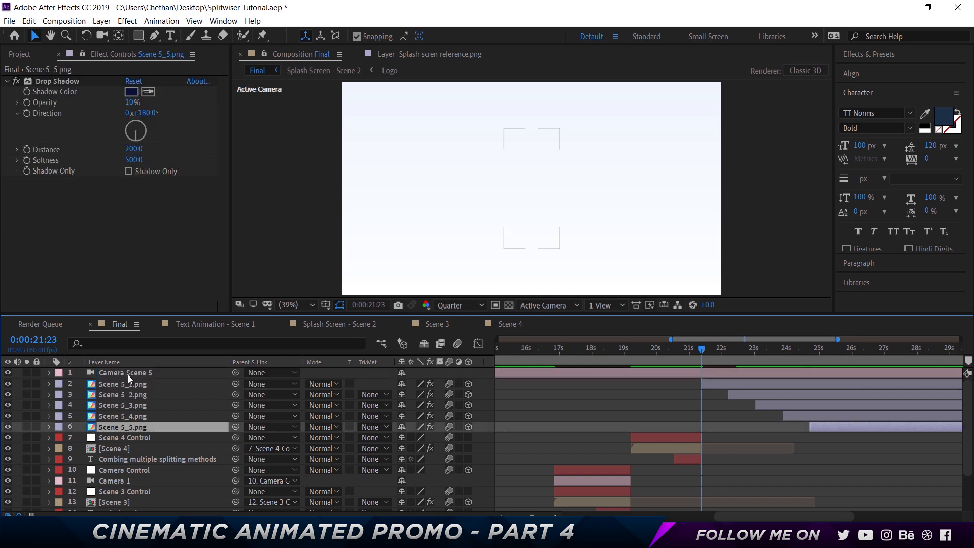
click(184, 370)
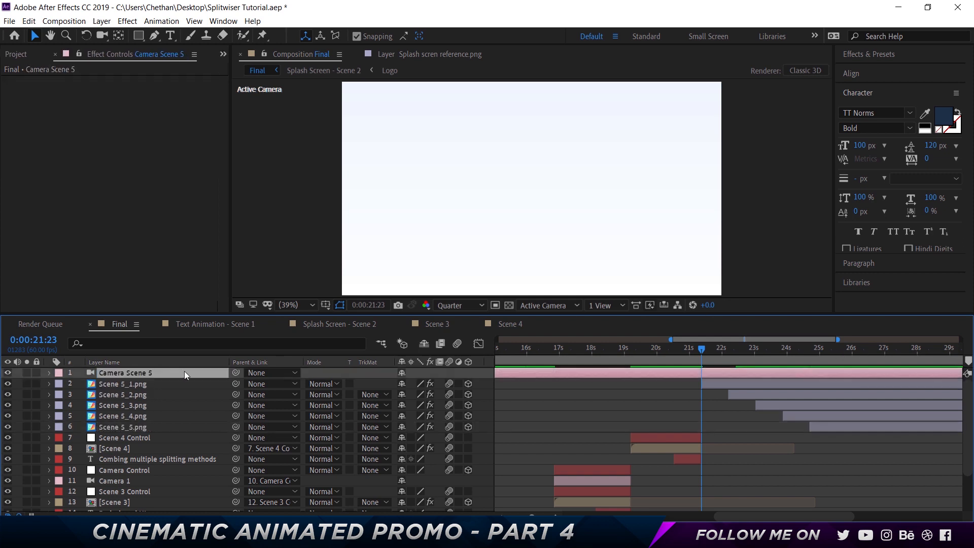
- Add a null object above the Camera Scene 5 layer and reveal its Anchor Point property
right_click(479, 388)
mouse_move(558, 395)
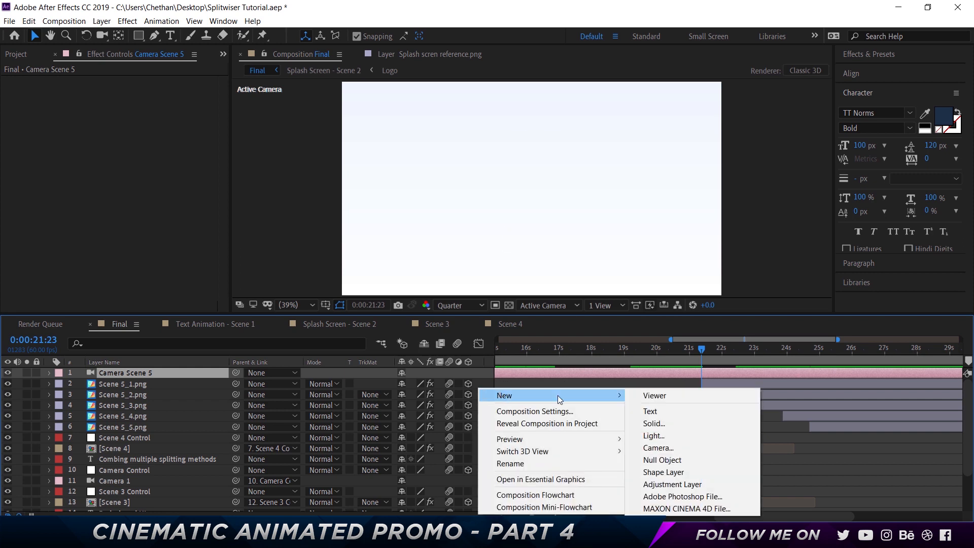
click(681, 458)
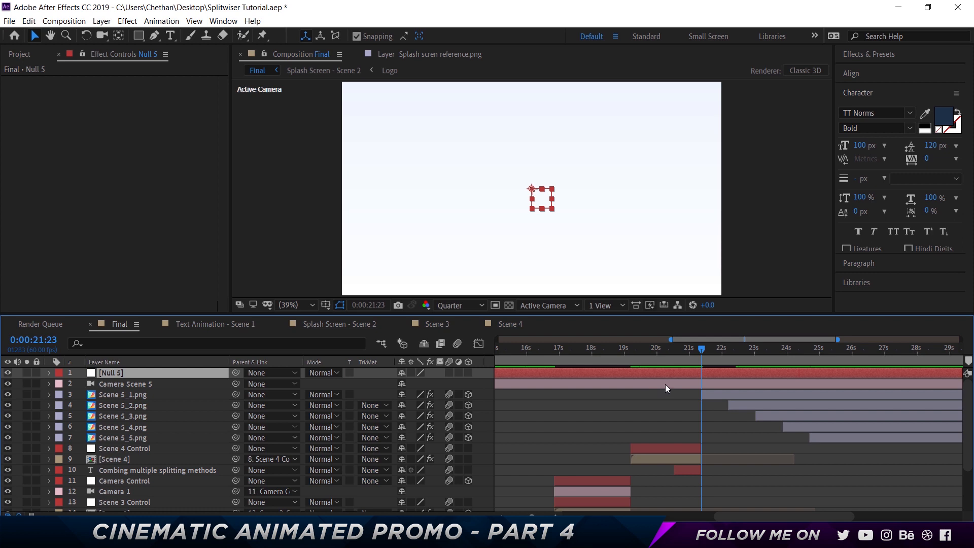
key(a)
key(y)
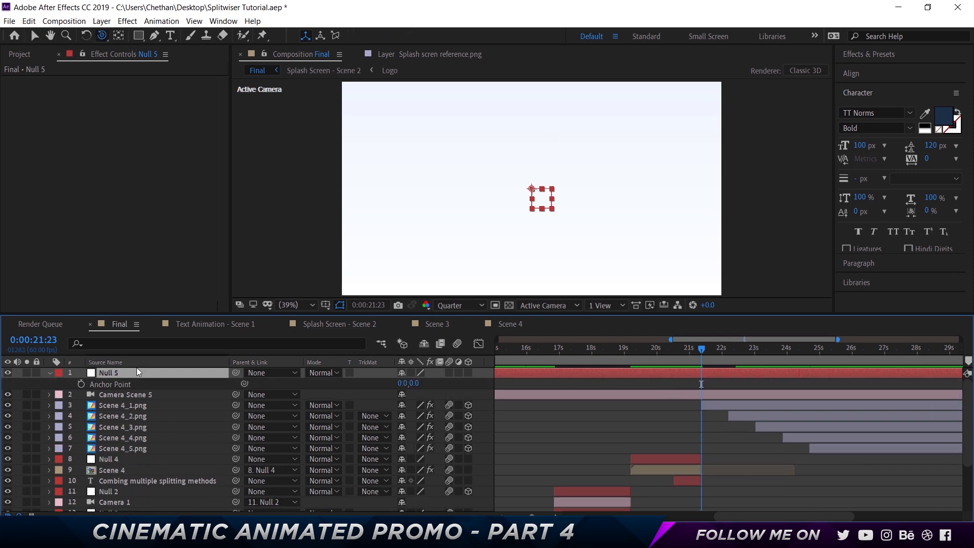
- Rename the new null layer as Camera 5 Control
key(Return)
text(Ca)
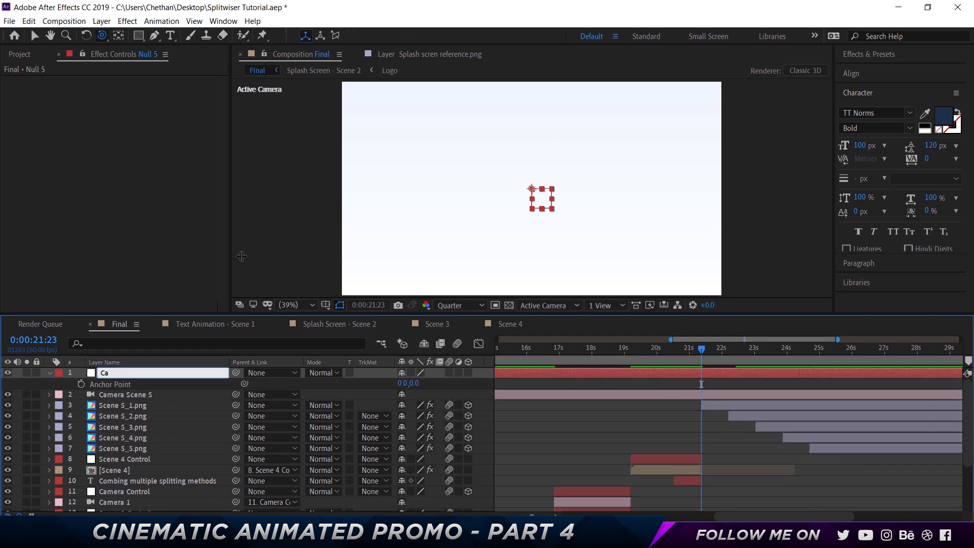
text(mera 5 COntrol)
key(ctrl+shift+Left)
text(cn)
key(BackSpace)
key(BackSpace)
text(COntrontrol)
key(Return)
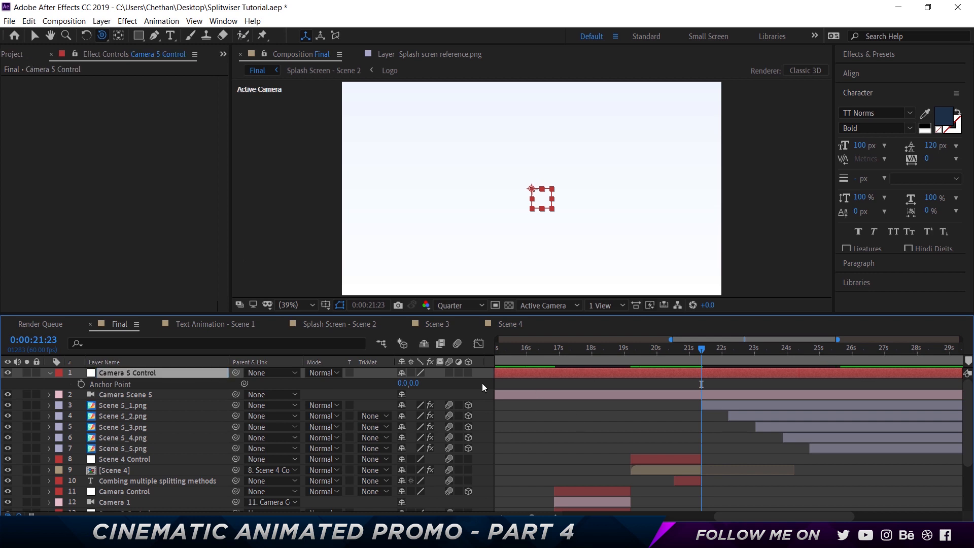
- Make the Camera 5 Control null a 3D layer and save the project
click(479, 382)
key(v)
click(469, 373)
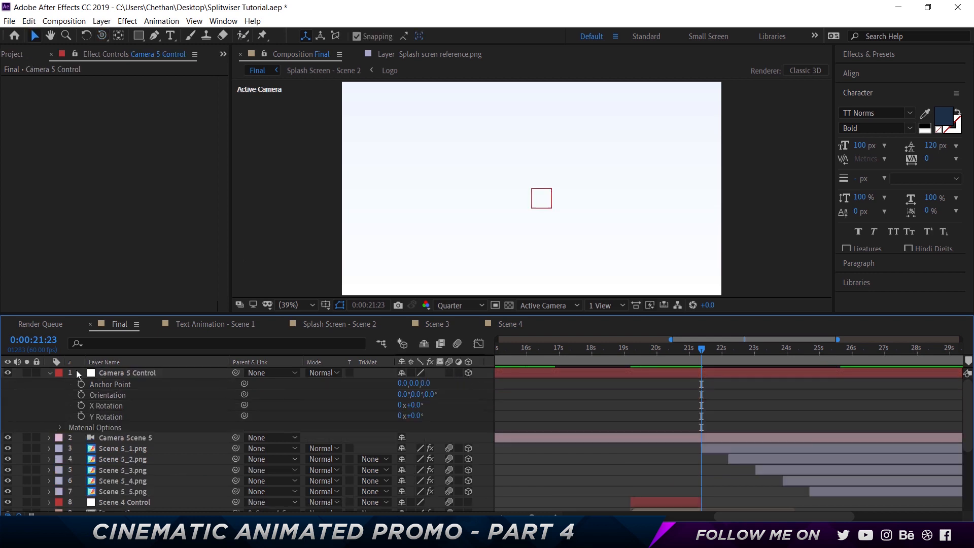
click(123, 373)
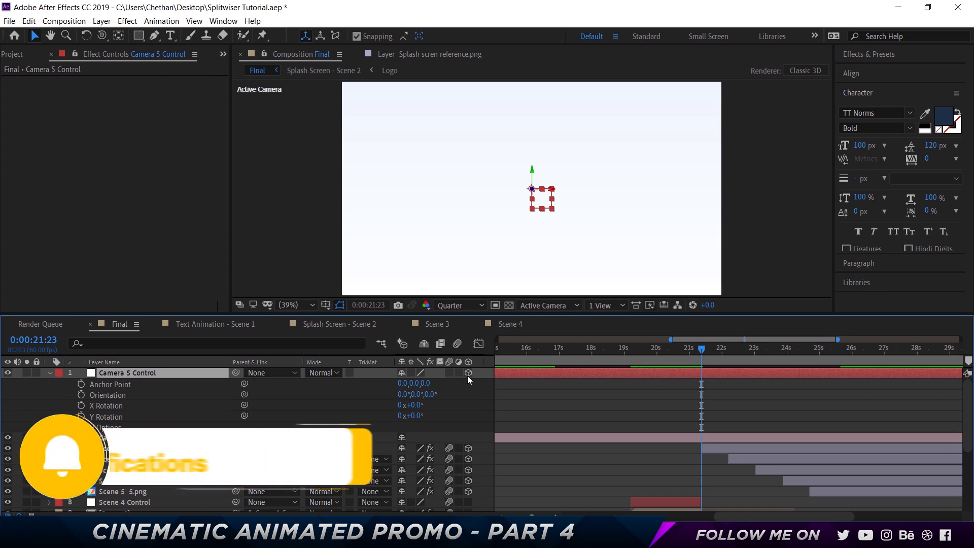
key(ctrl+s)
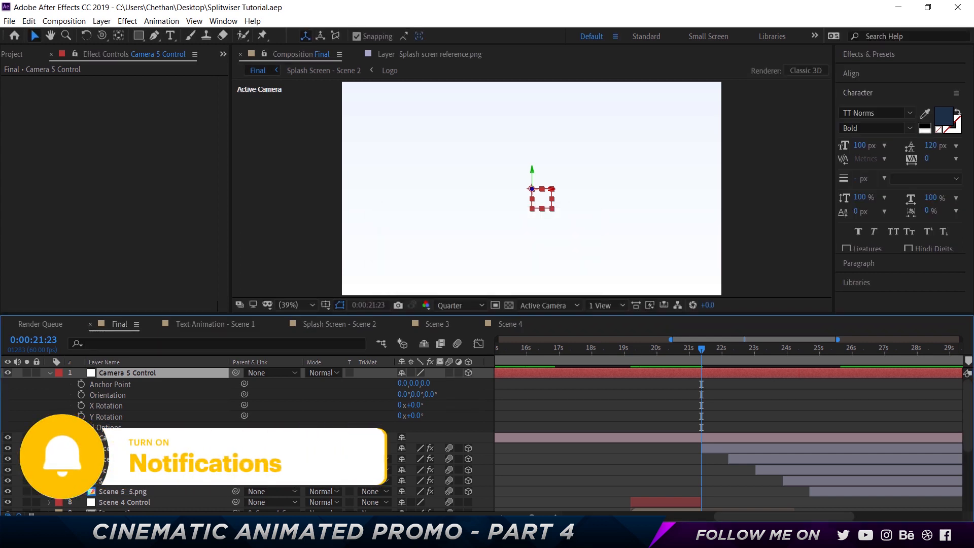
- Parent Camera Scene 5 to the Camera 5 Control null and trim both layers to start at 0:00:21:23
click(125, 437)
drag(236, 437, 160, 374)
click(49, 373)
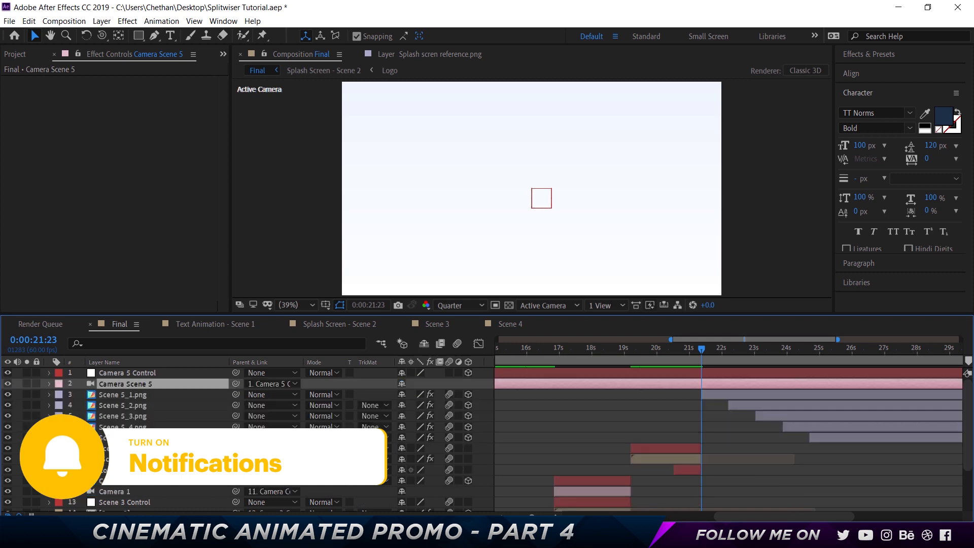
click(173, 374)
key(alt+bracketleft)
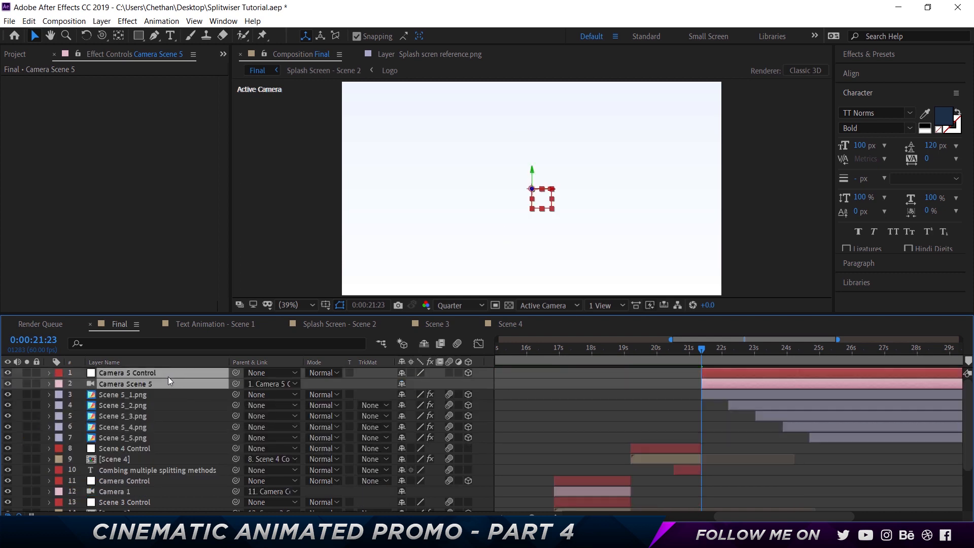
- Set a 100% Scale keyframe for the Camera 5 Control layer at 0:00:21:23
click(623, 400)
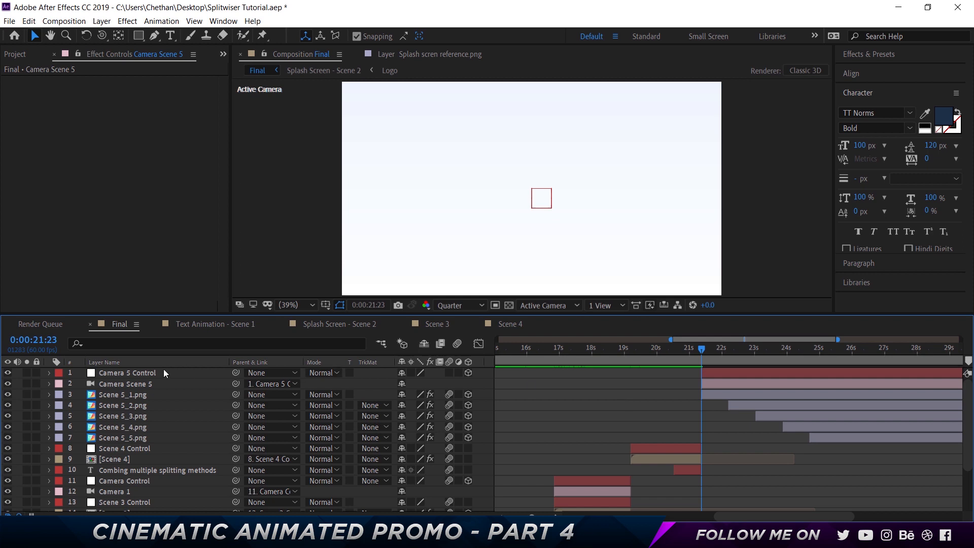
click(139, 372)
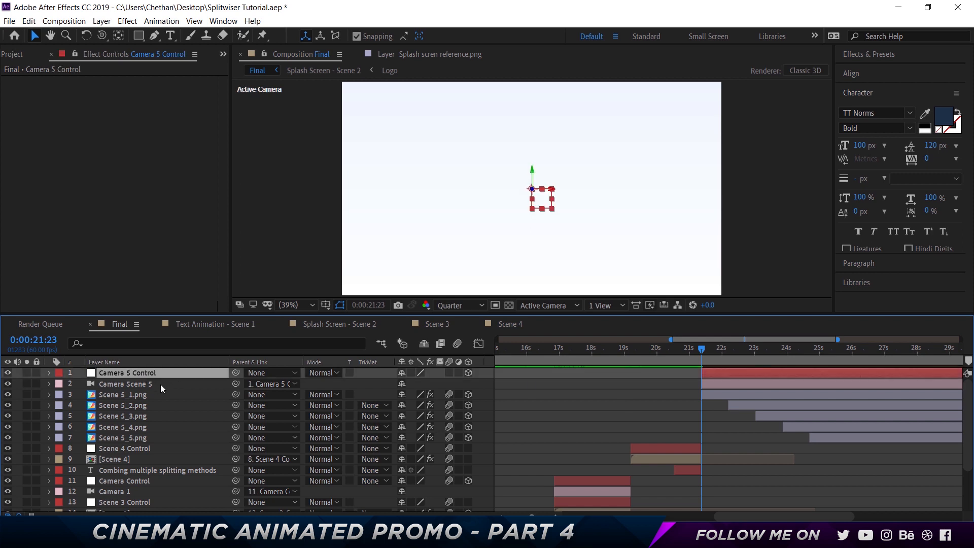
key(s)
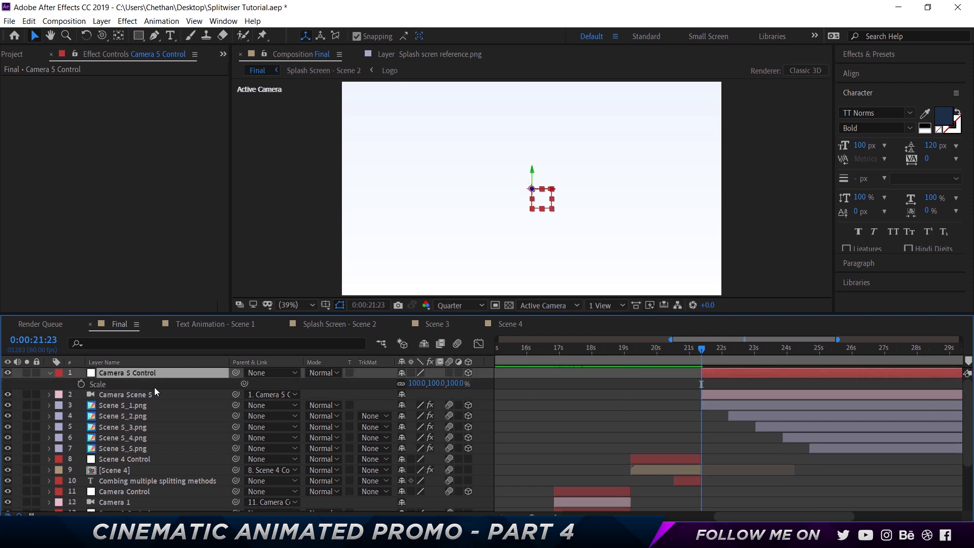
click(80, 385)
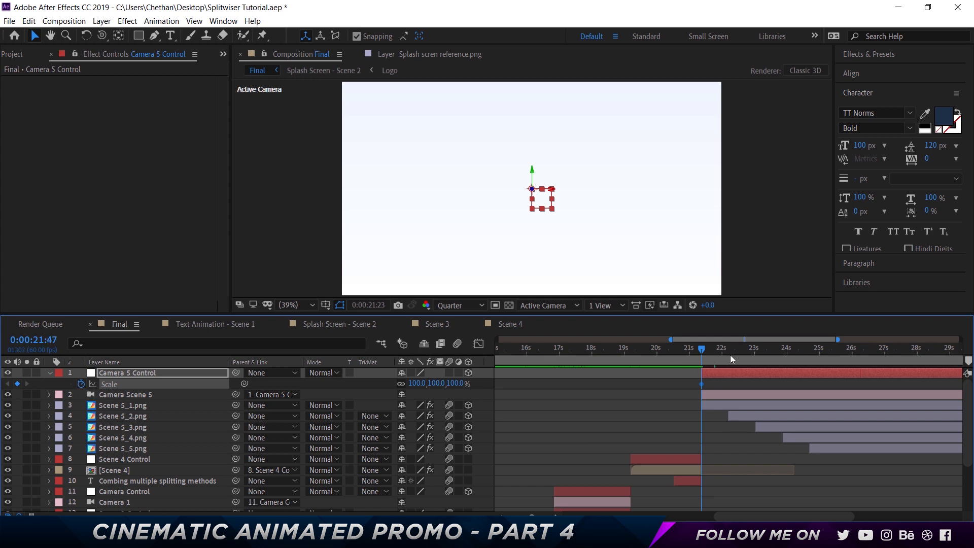
- Set the Camera 5 Control scale to 110% at 0:00:26:03, in line with the last Position keyframe of Scene 5_5.png
drag(730, 355, 837, 355)
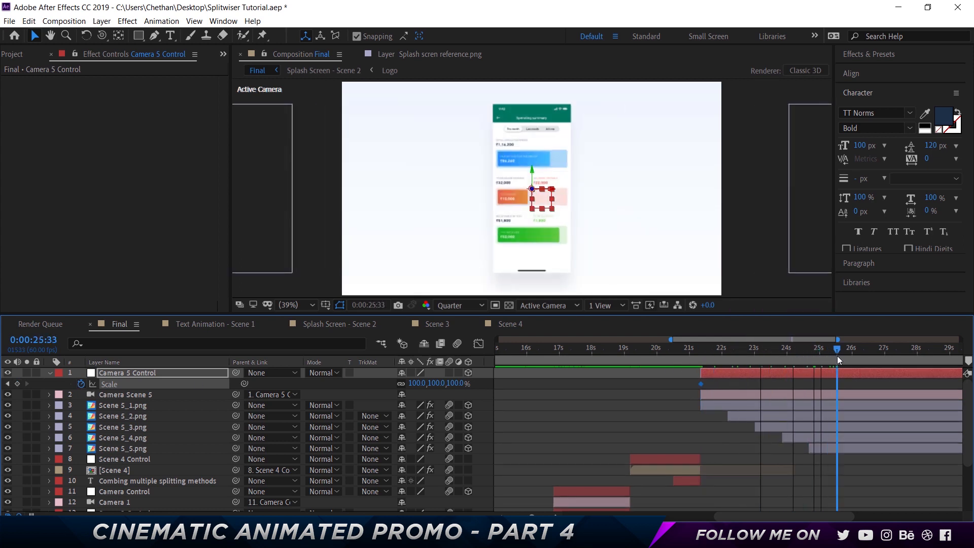
click(841, 449)
key(u)
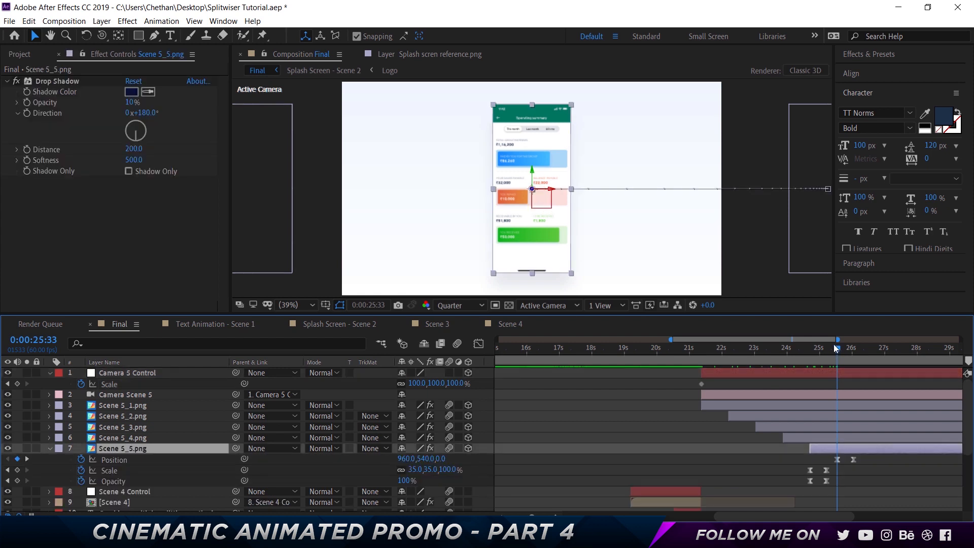
drag(840, 350, 854, 350)
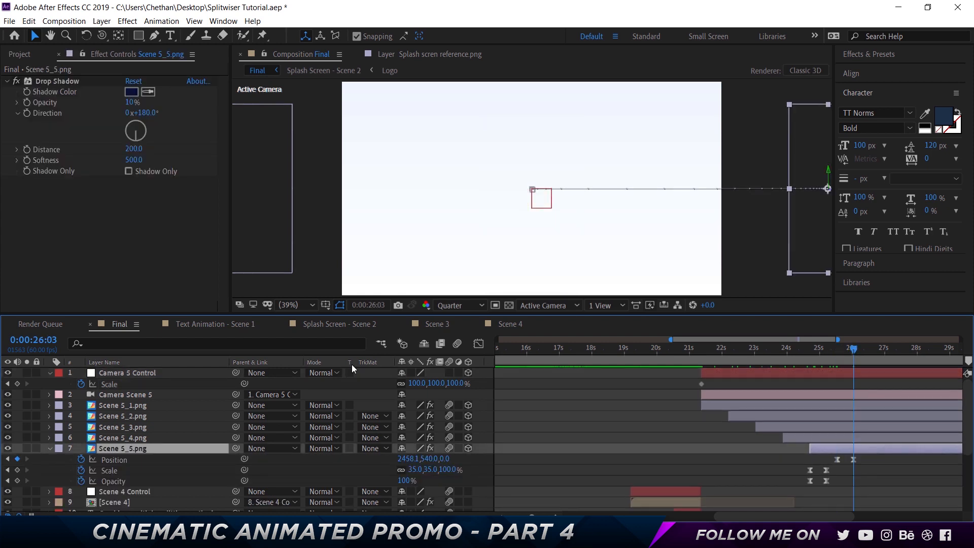
click(455, 384)
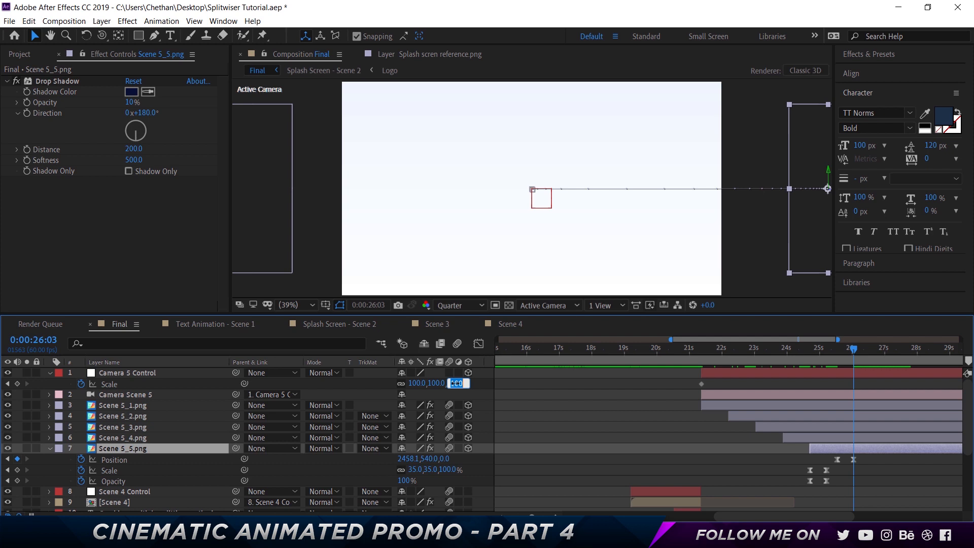
text(110)
key(Return)
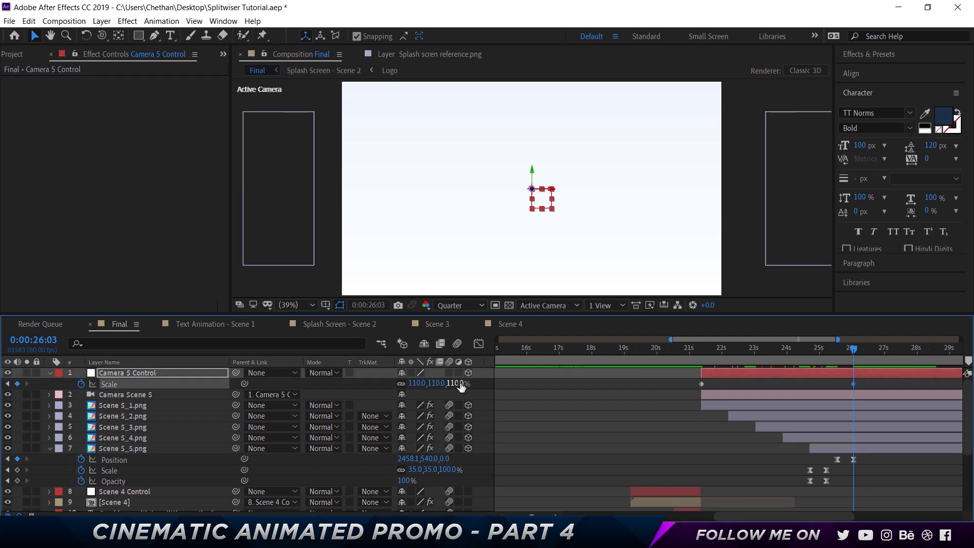
- Apply Easy Ease to both Scale keyframes of Camera 5 Control and preview the scene from 0:00:21:08
click(694, 355)
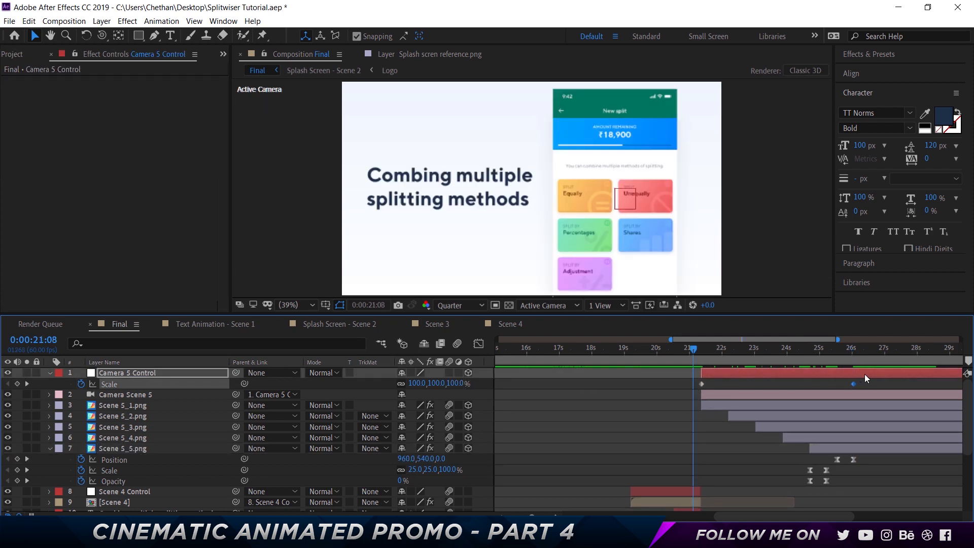
right_click(853, 383)
mouse_move(871, 378)
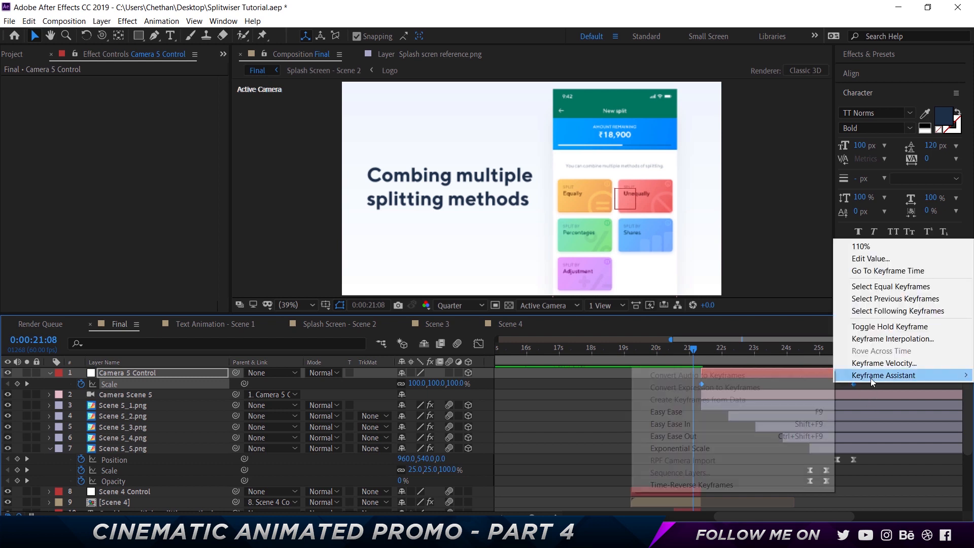
click(704, 411)
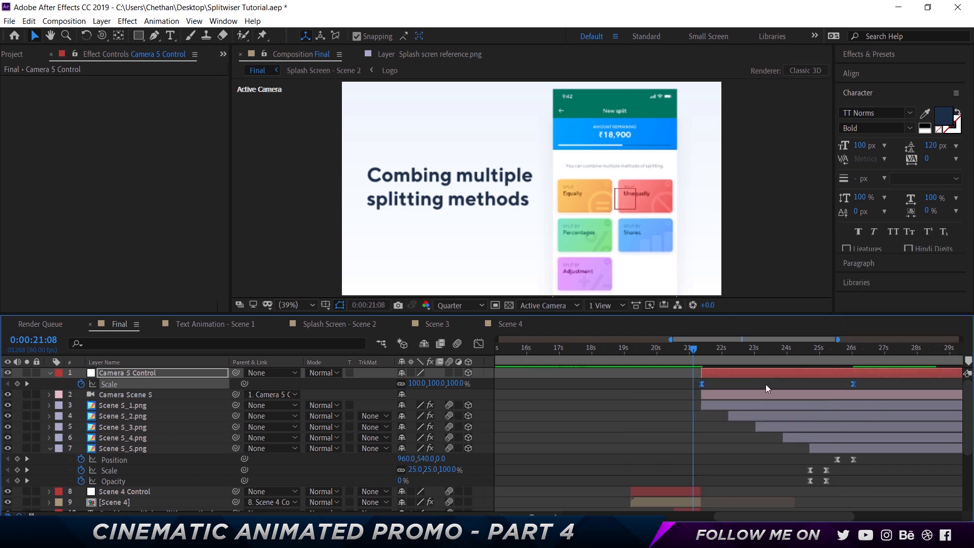
key(space)
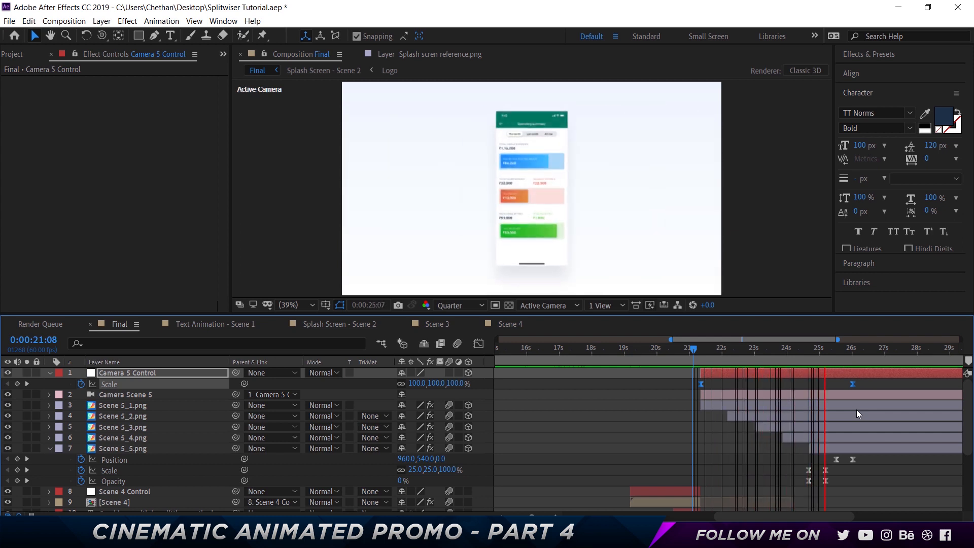
key(space)
- Change the Camera 5 Control scale at 0:00:26:03 to 90% and preview the camera move
drag(802, 347, 769, 350)
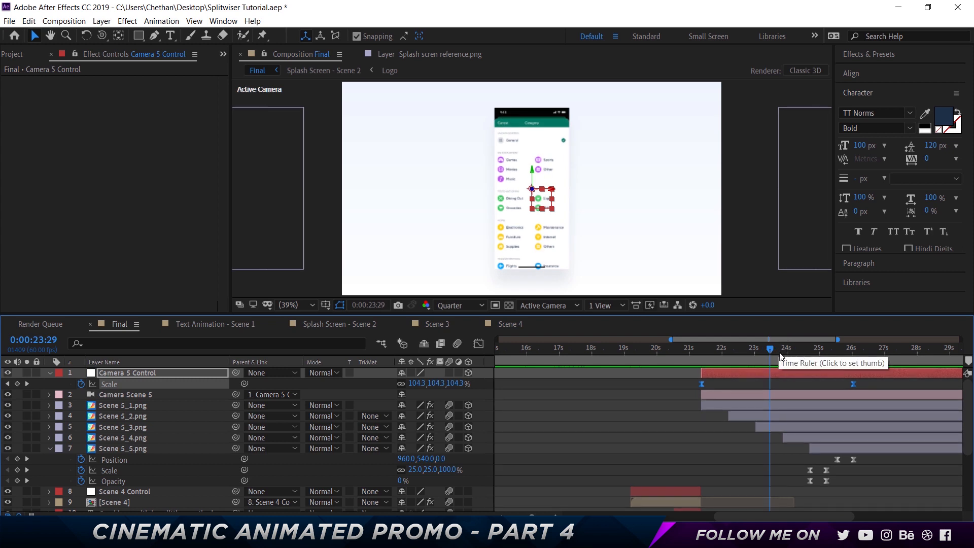
drag(780, 355, 848, 355)
click(511, 378)
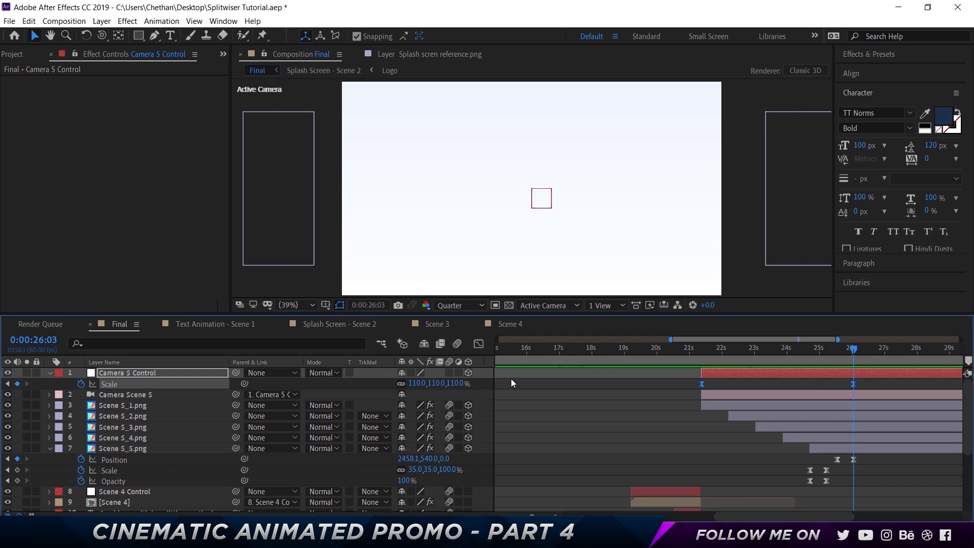
click(455, 383)
text(90)
key(Return)
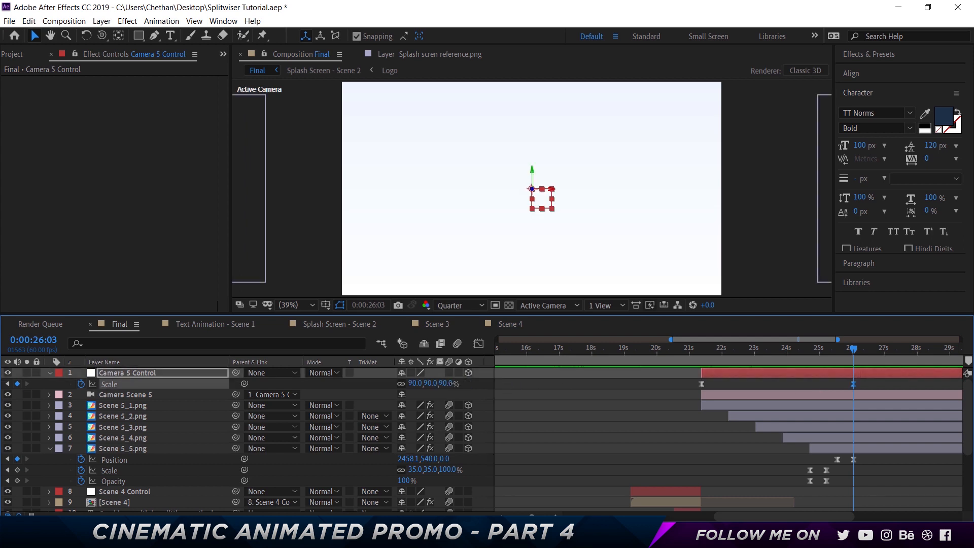
drag(710, 348, 741, 346)
key(space)
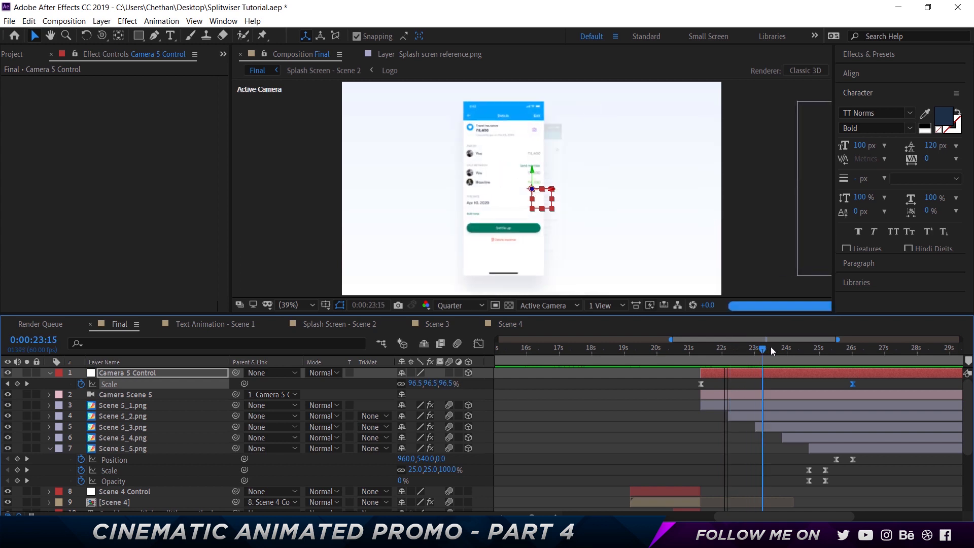
- Add an Orientation keyframe to Camera 5 Control at 0:00:21:23 and show its Scale property alongside the rotation properties
click(701, 348)
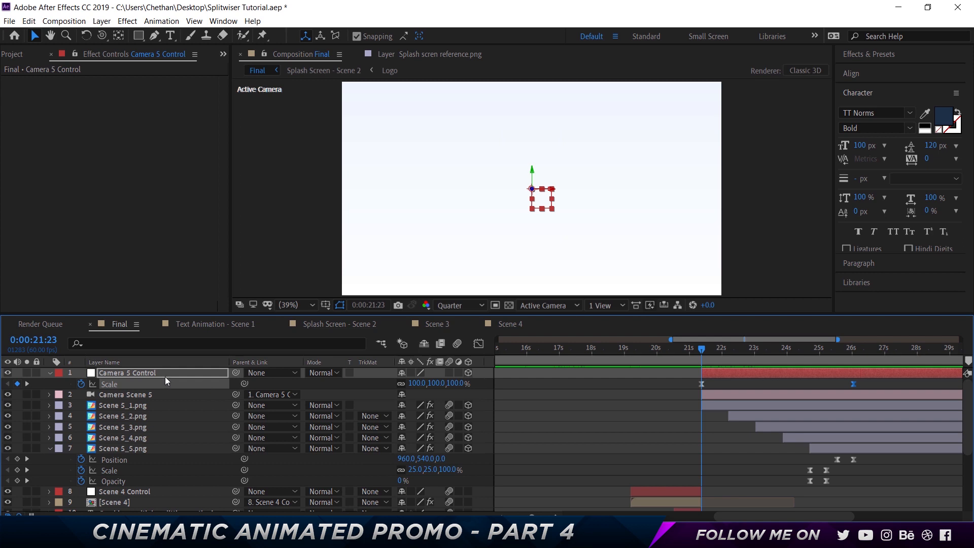
key(r)
click(81, 384)
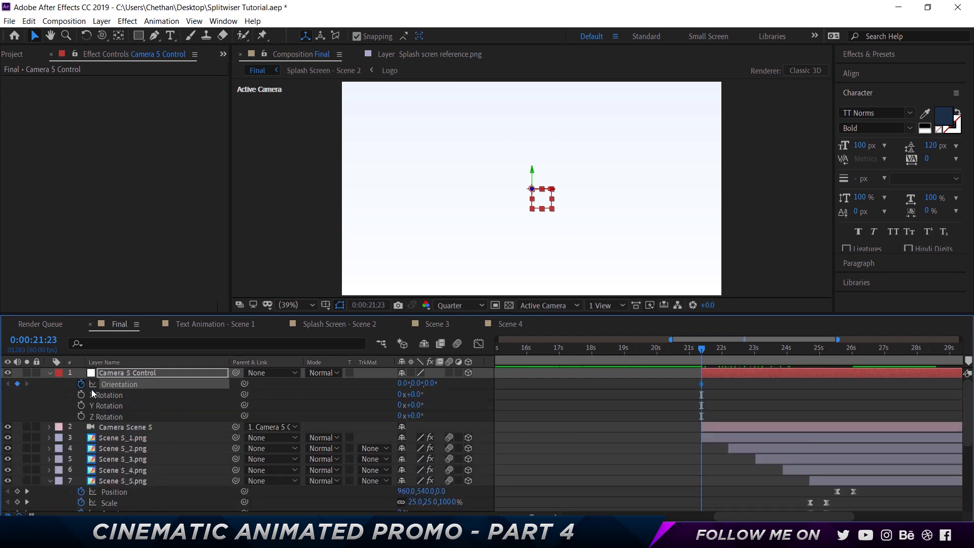
key(shift+s)
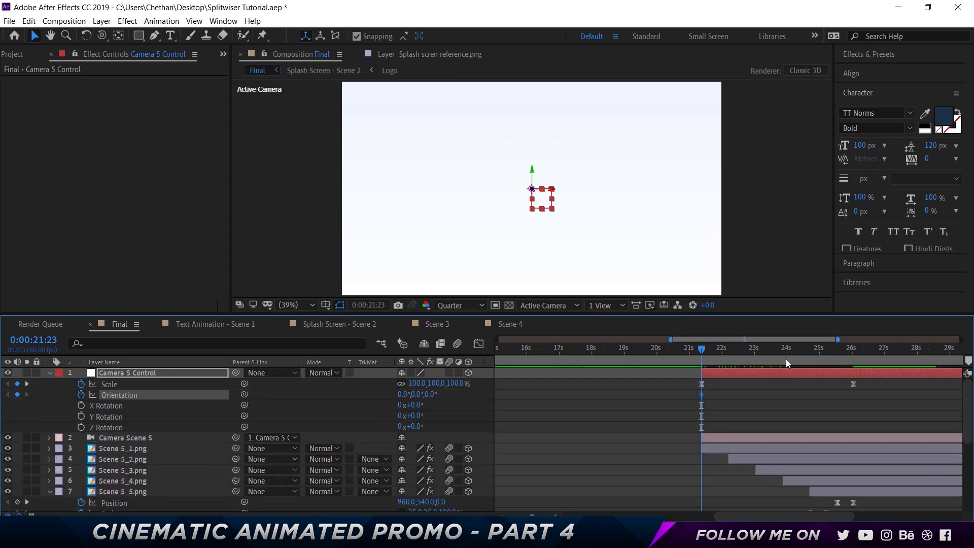
- Set the Camera 5 Control orientation to 11°, 19°, 0° and keep that as its only Orientation keyframe, at 0:00:21:23
drag(780, 364, 720, 353)
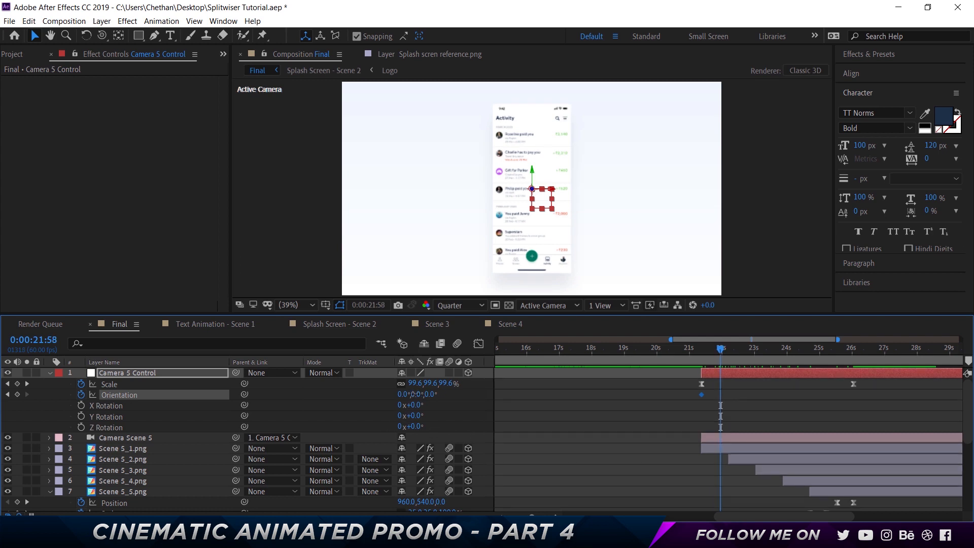
drag(416, 395, 428, 394)
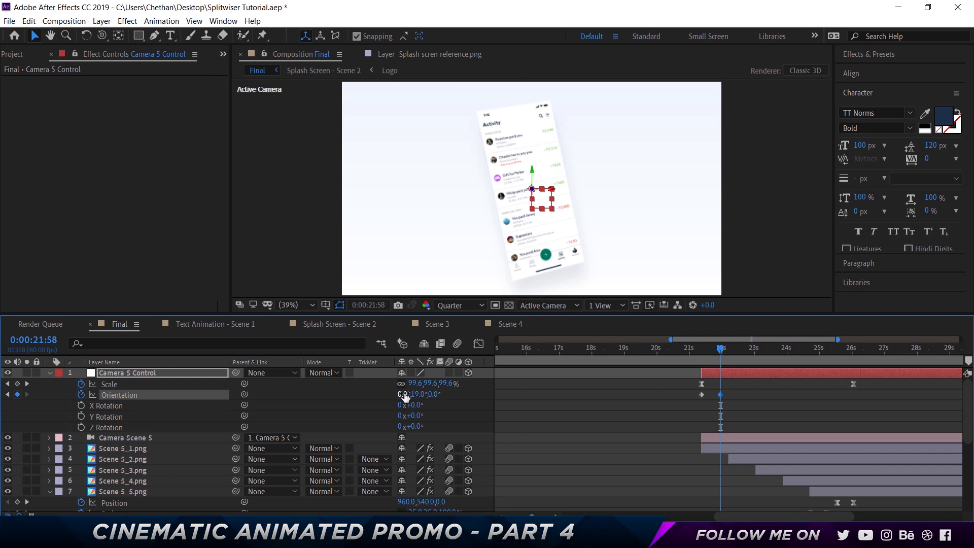
drag(405, 396, 414, 394)
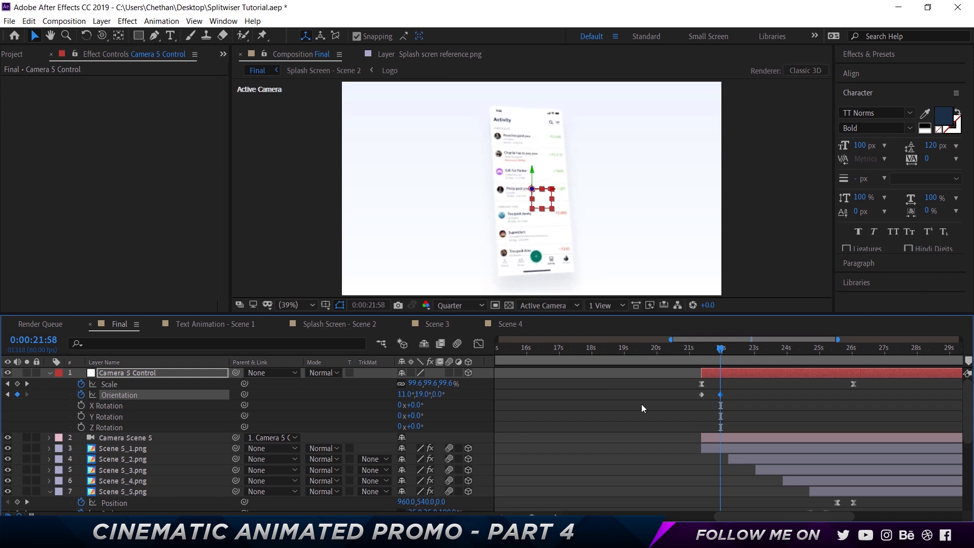
click(701, 394)
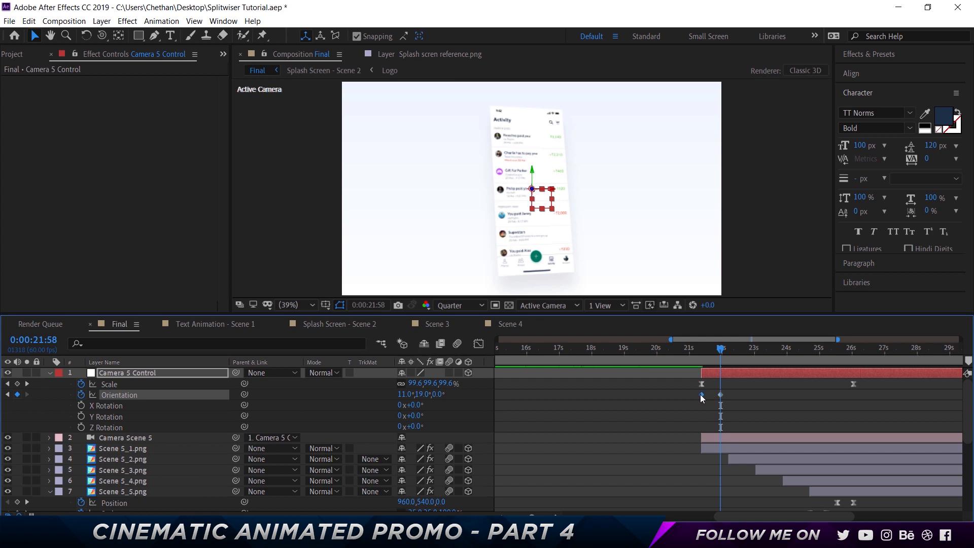
click(720, 394)
key(Delete)
- Set a second Camera 5 Control orientation of 5°, 1°, 0° and align its keyframe with the final Scale keyframe at 0:00:26:03
drag(720, 354, 829, 351)
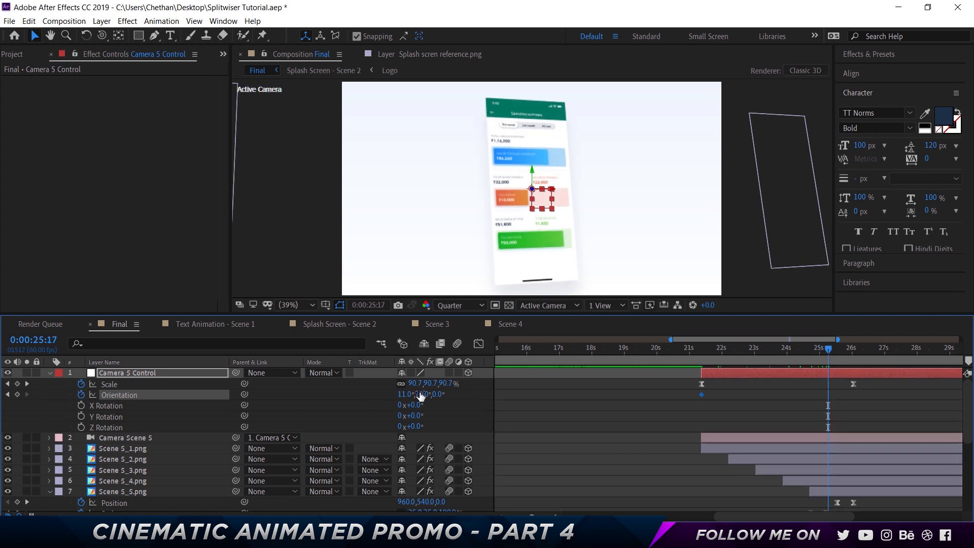
drag(421, 394, 415, 393)
drag(413, 394, 402, 394)
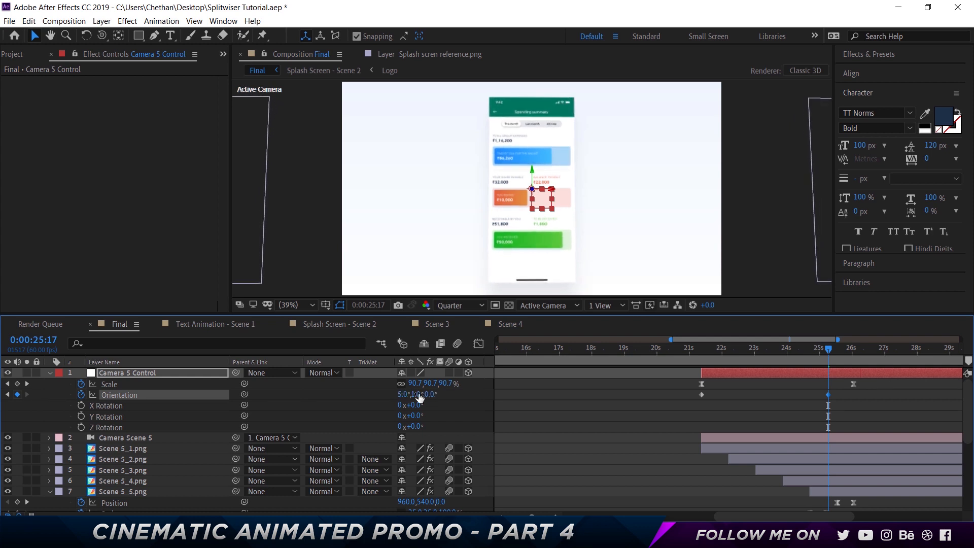
drag(838, 402, 702, 393)
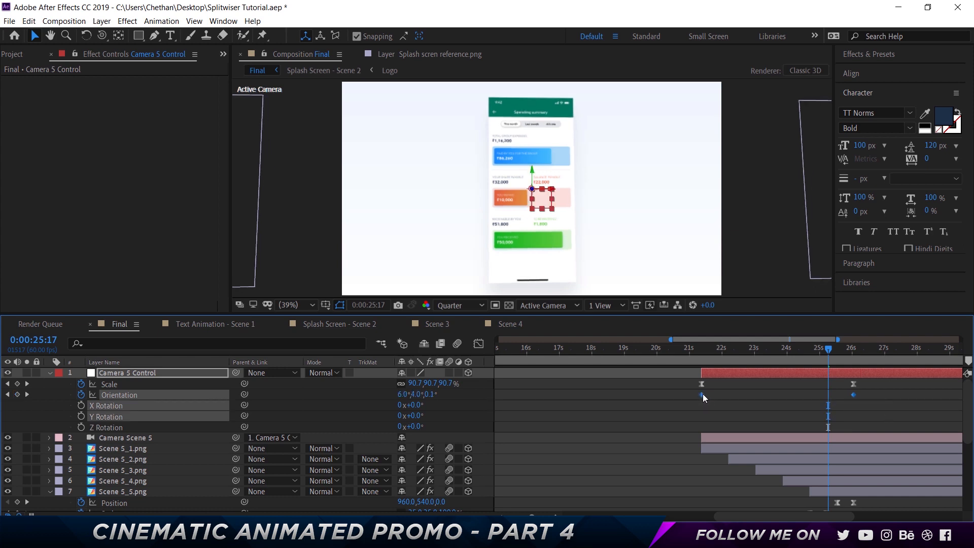
- Apply Easy Ease to both Orientation keyframes of Camera 5 Control and preview the scene from 0:00:20:28
right_click(744, 395)
mouse_move(747, 390)
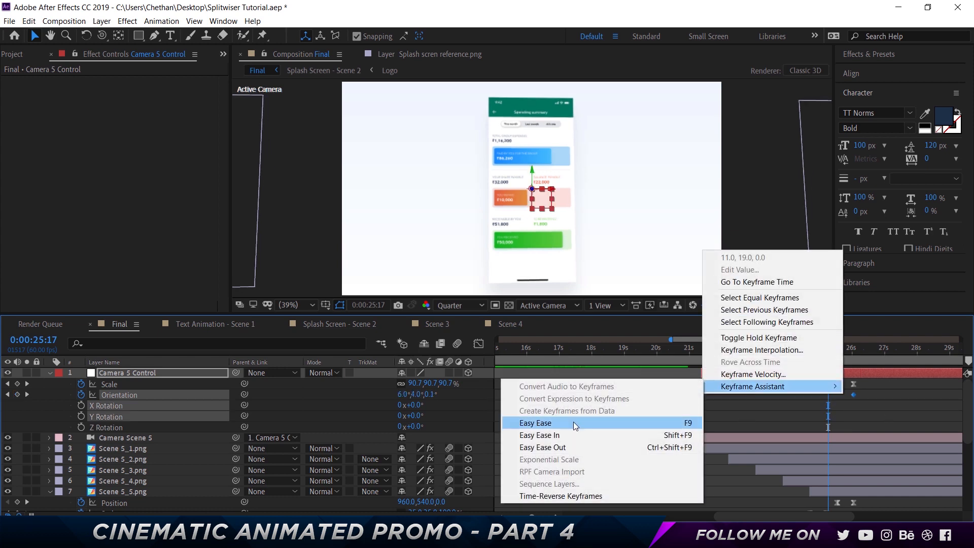
click(570, 419)
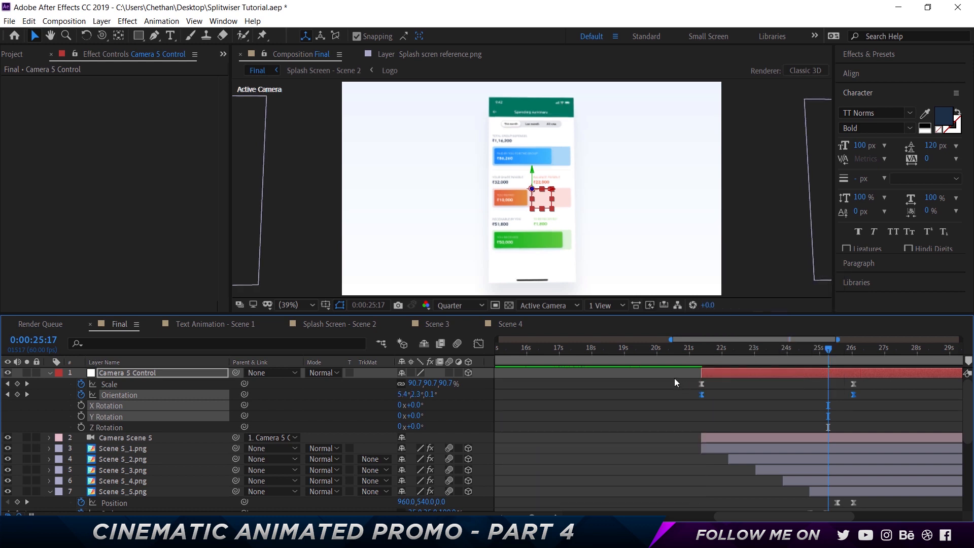
click(672, 348)
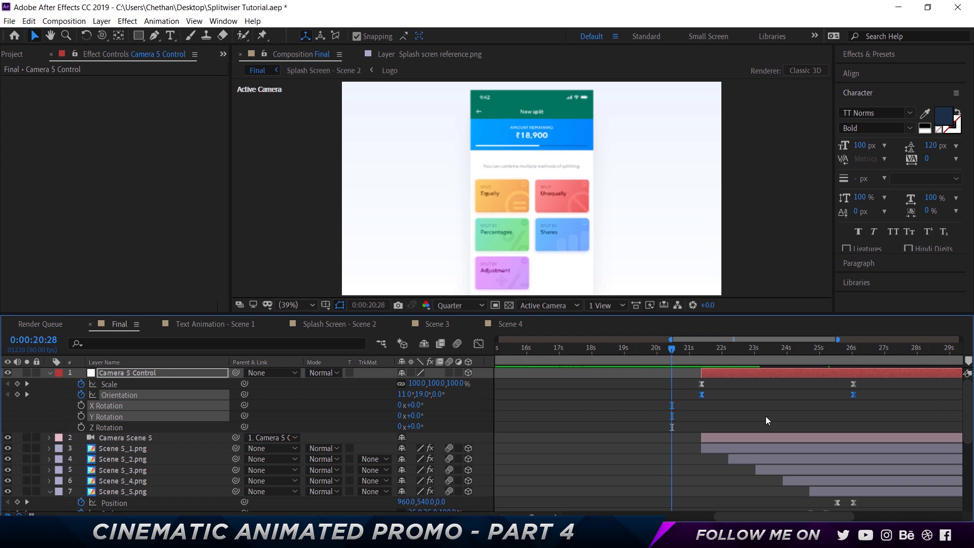
key(space)
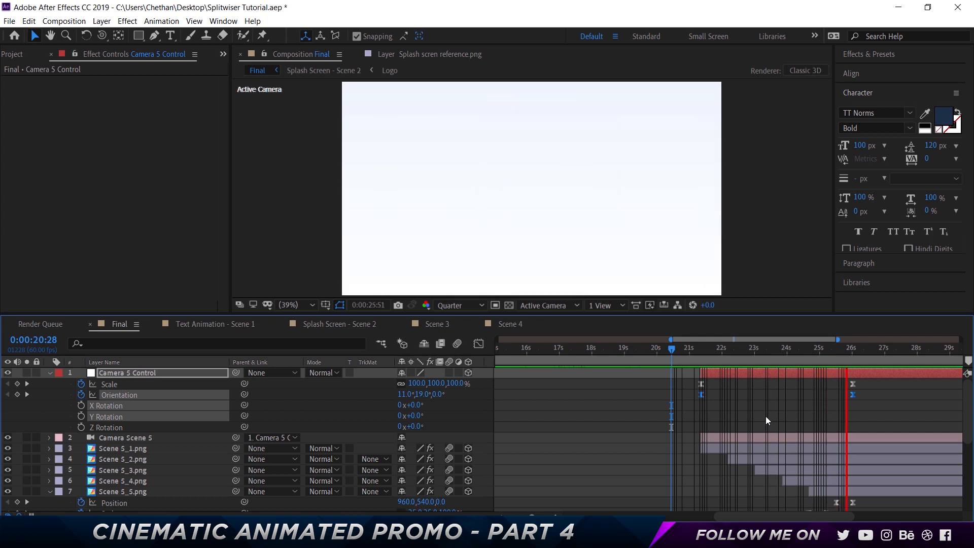
key(space)
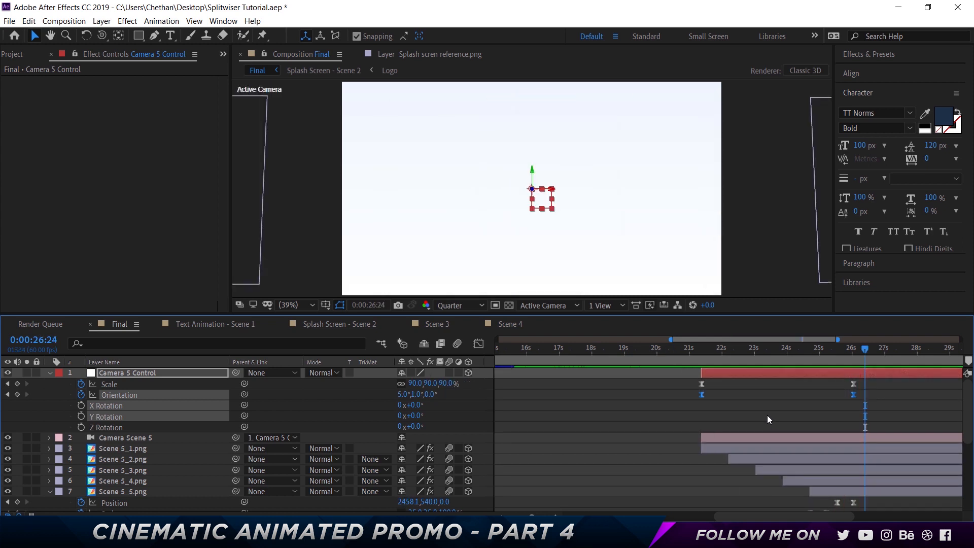
- Duplicate the "Combing multiple splitting methods" text layer, place the copy directly below Scene 5_5.png, and start it at 0:00:26:24
click(745, 415)
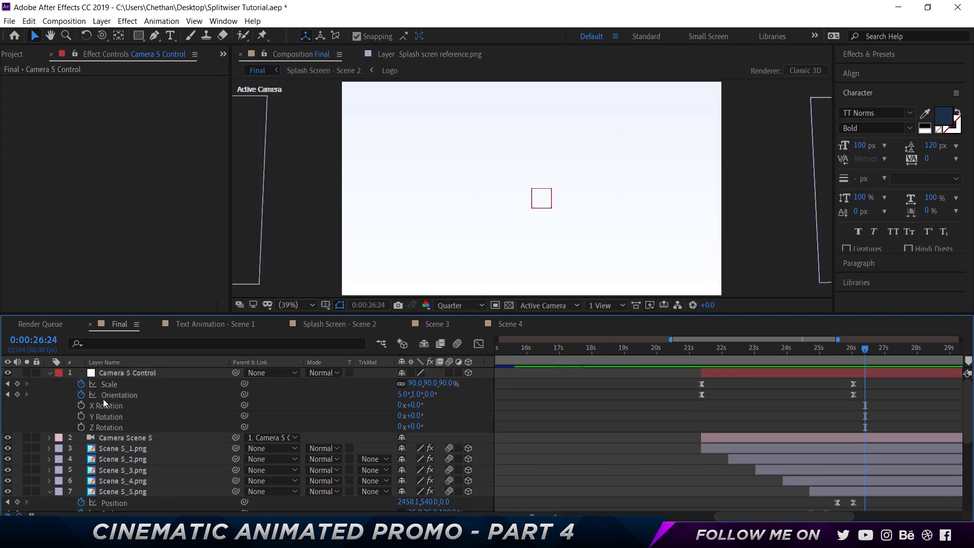
click(49, 373)
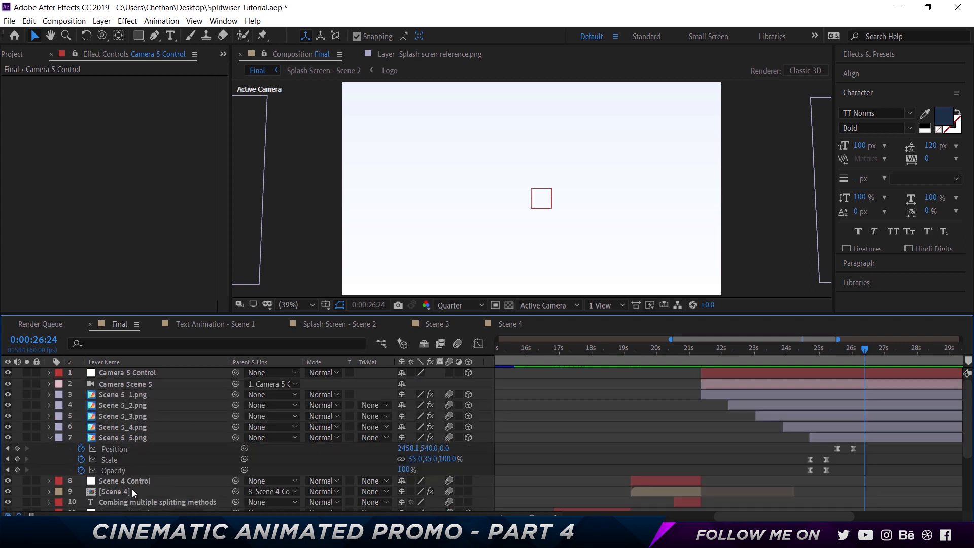
click(130, 502)
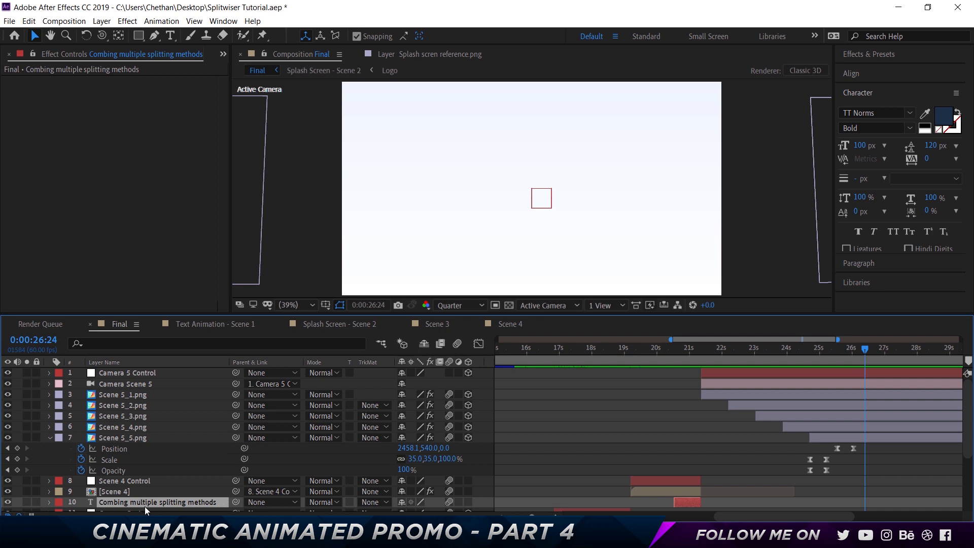
key(ctrl+d)
drag(132, 500, 155, 482)
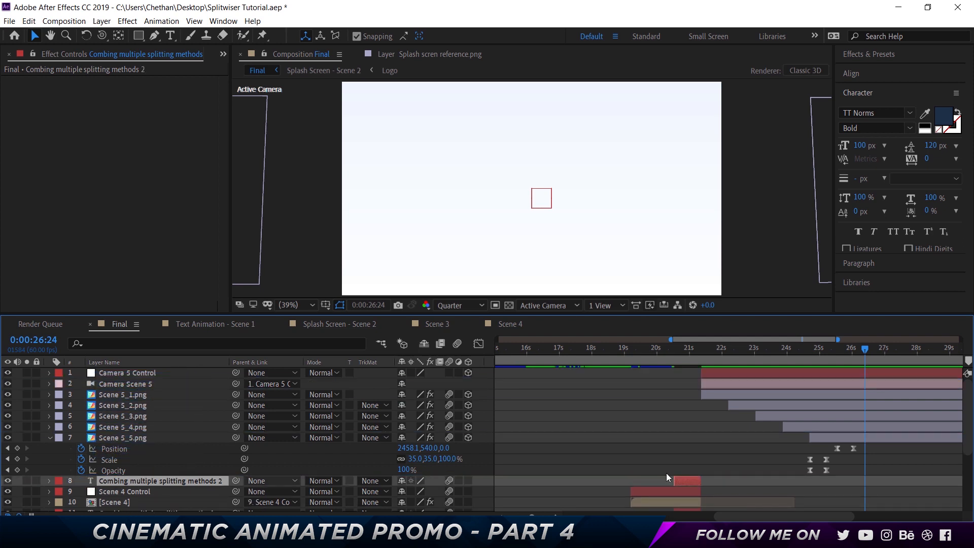
key([)
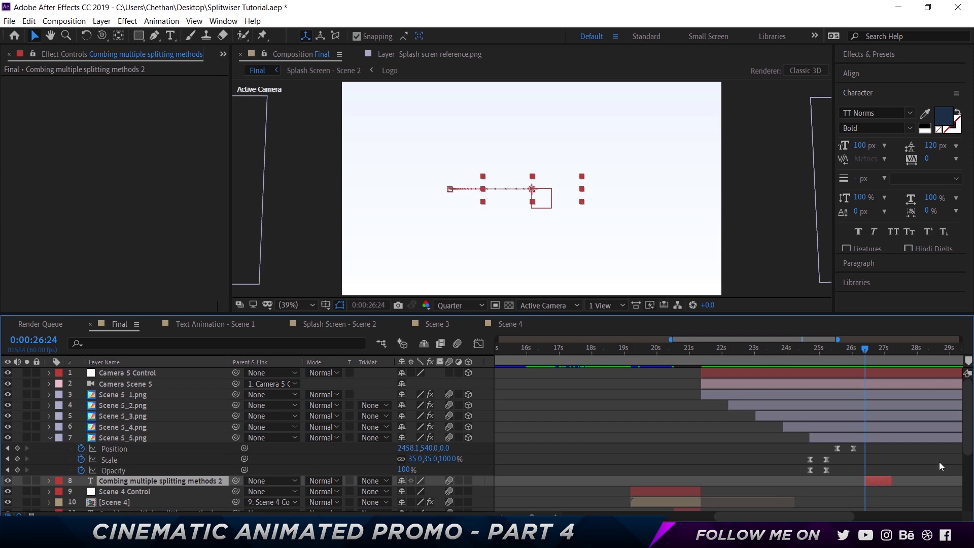
- Replace the duplicated layer's text with "and of course"
double_click(574, 189)
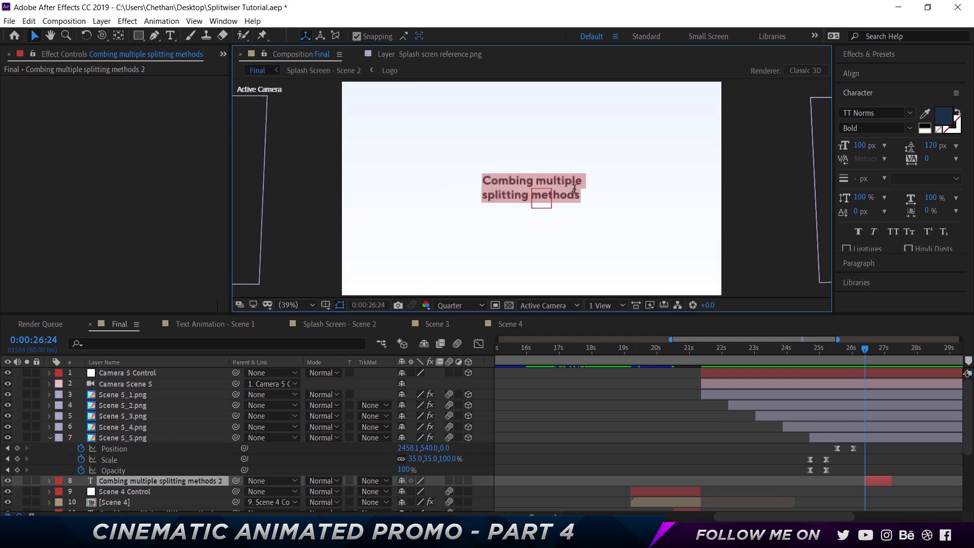
text(and of course)
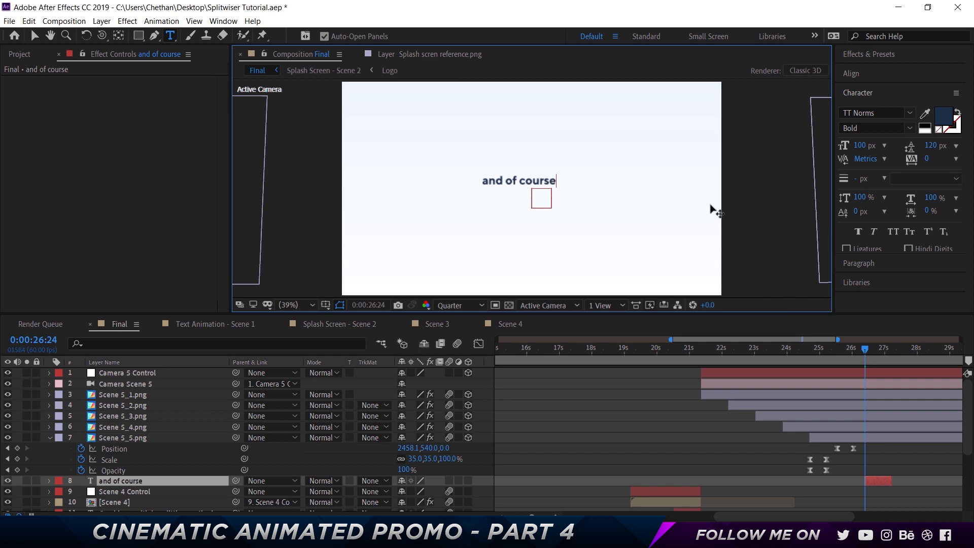
click(550, 412)
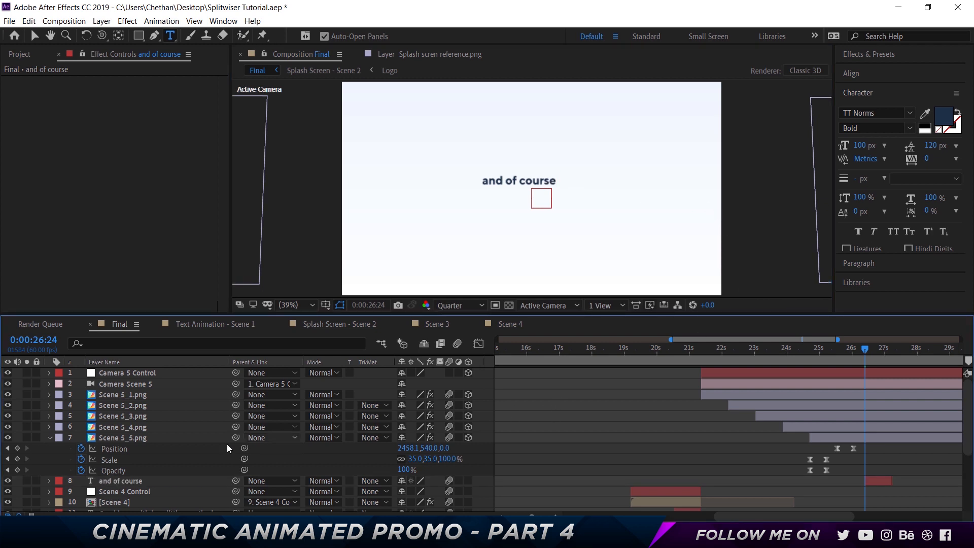
- Remove the Position and Scale animation from the "and of course" layer and set its scale to 100%
click(132, 483)
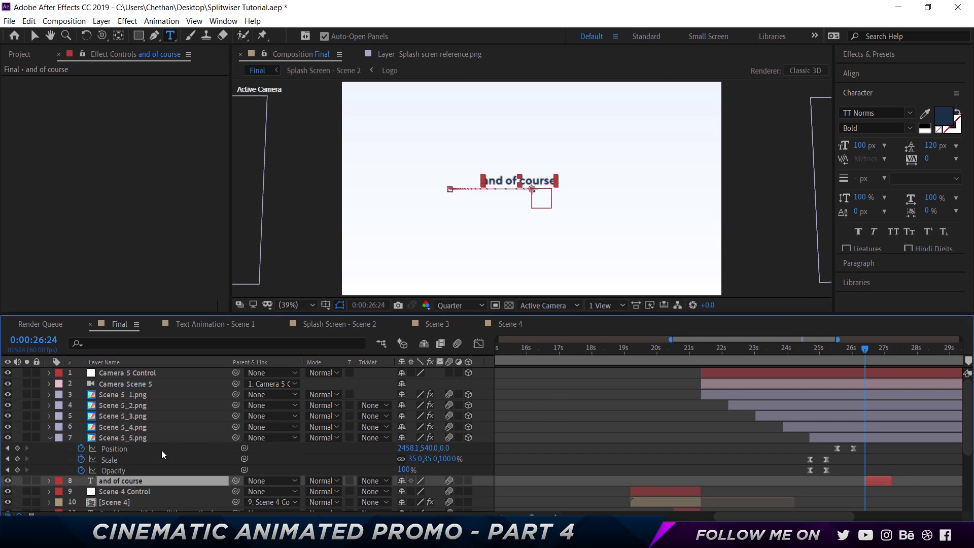
key(u)
scroll(152, 457, down, 2)
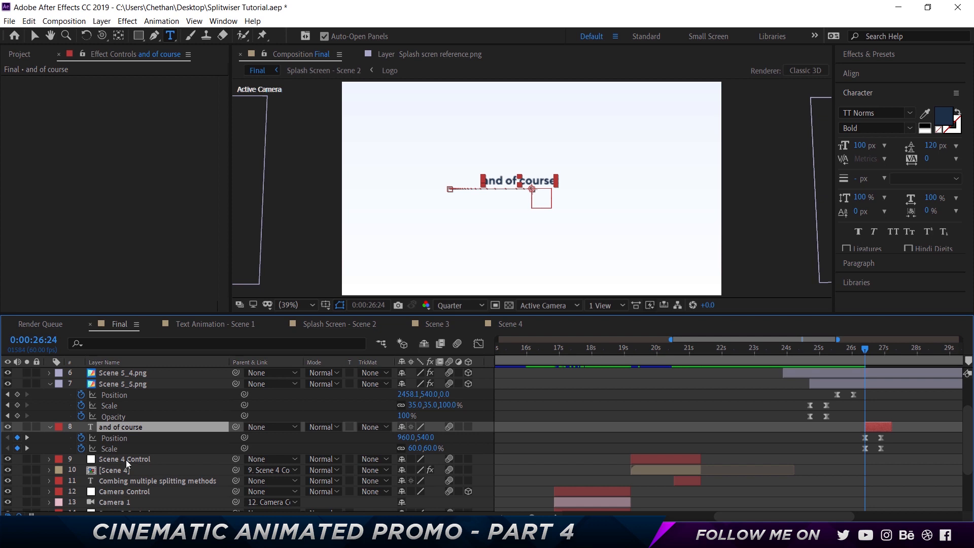
click(82, 448)
click(82, 438)
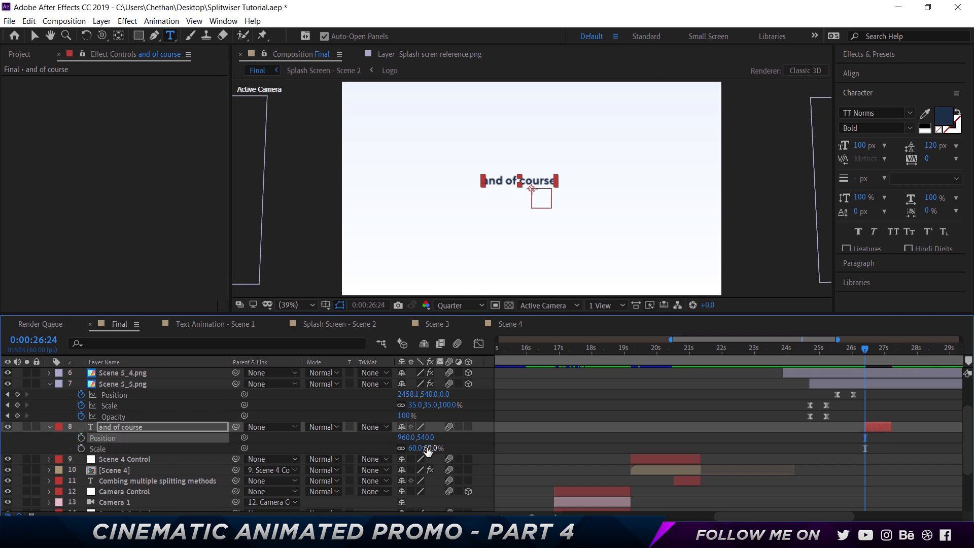
click(428, 449)
text(100)
key(Return)
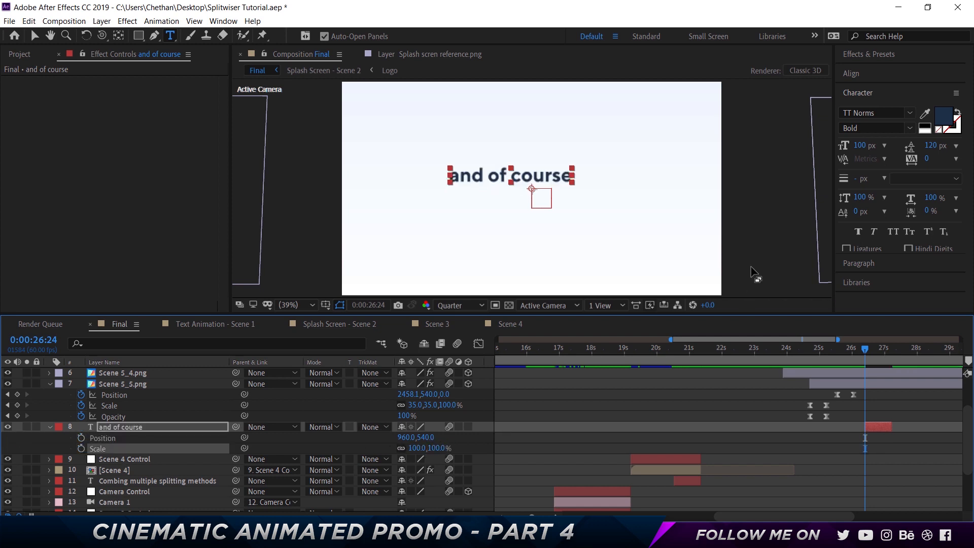
- Center the anchor point of "and of course" within the text and align the layer to the composition's horizontal and vertical center
key(v)
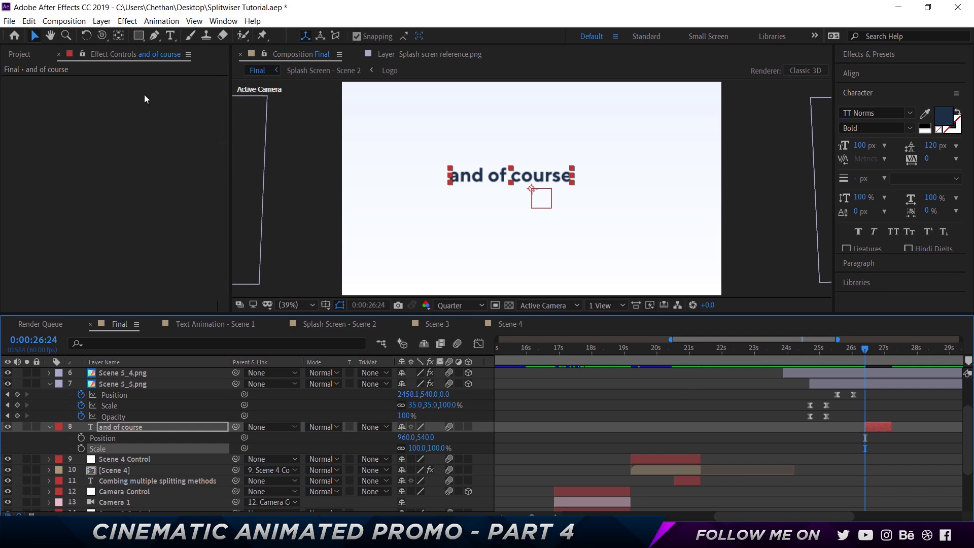
click(121, 37)
key(ctrl+alt+Home)
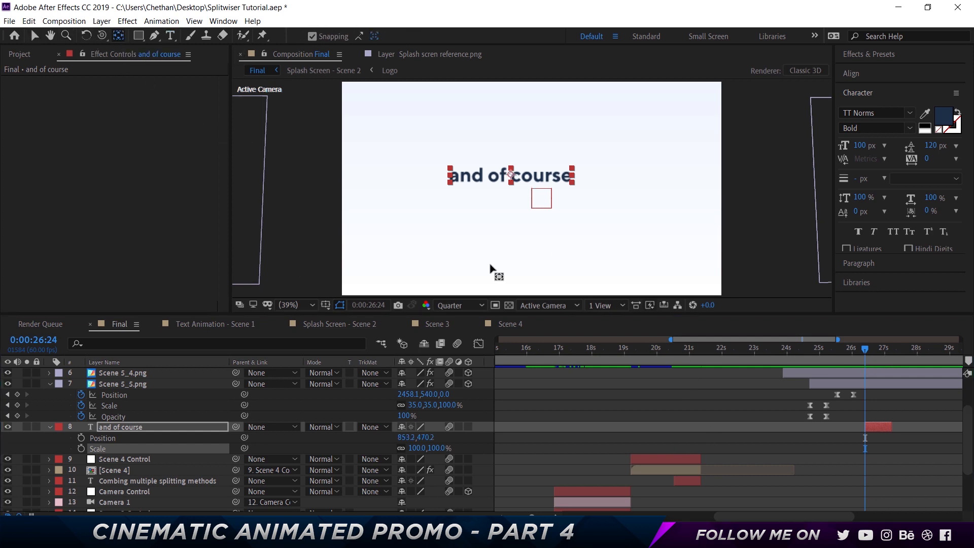
key(v)
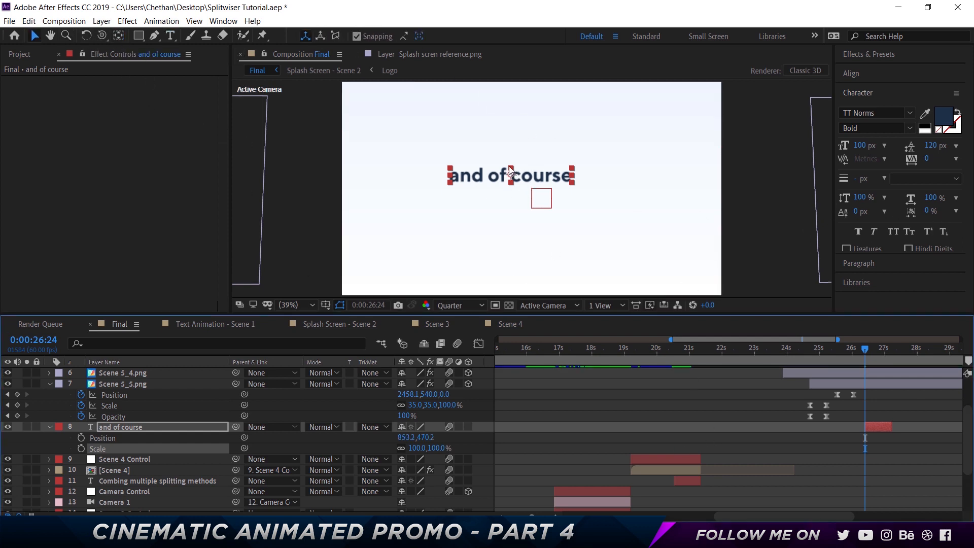
click(867, 75)
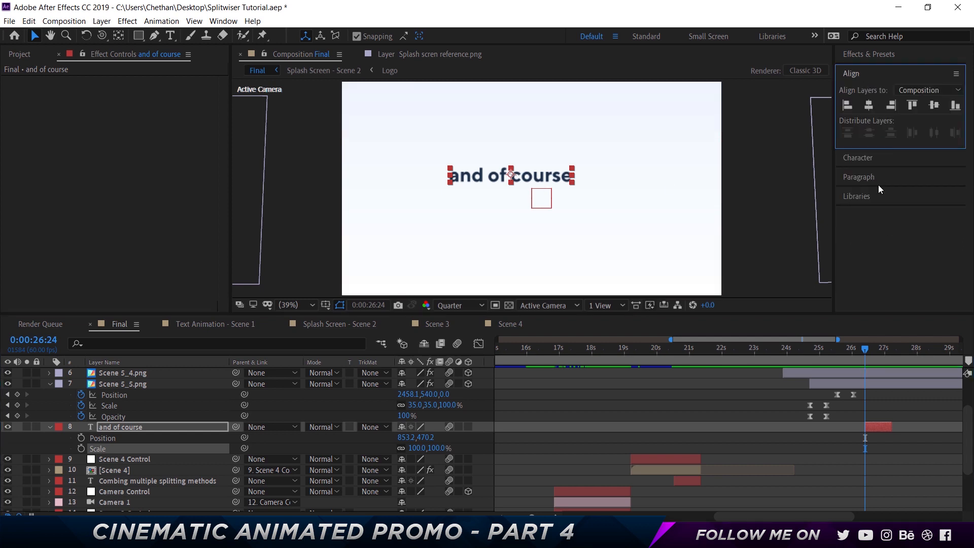
click(869, 105)
click(934, 105)
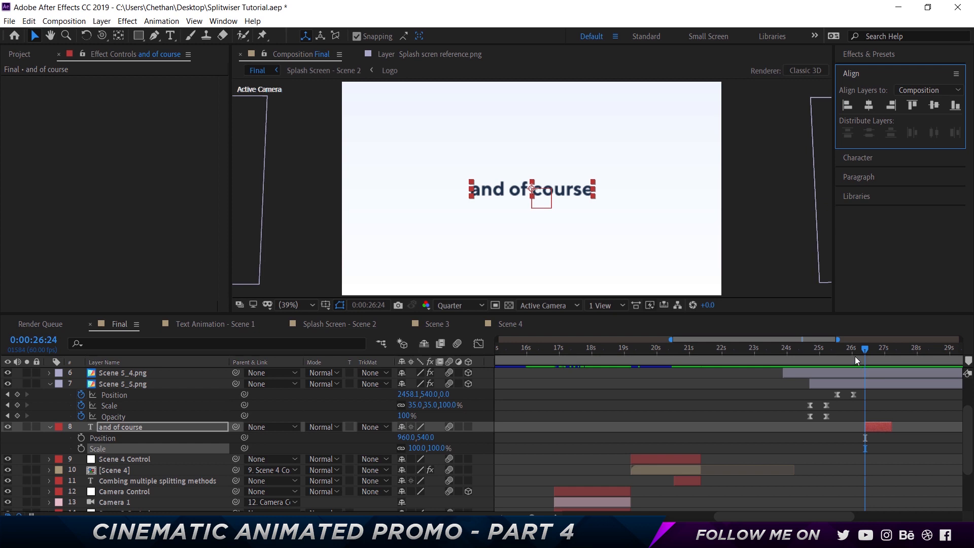
- Move the "and of course" layer to start at 0:00:25:33 and add a Scale keyframe of 60% there
click(836, 355)
drag(876, 425, 852, 427)
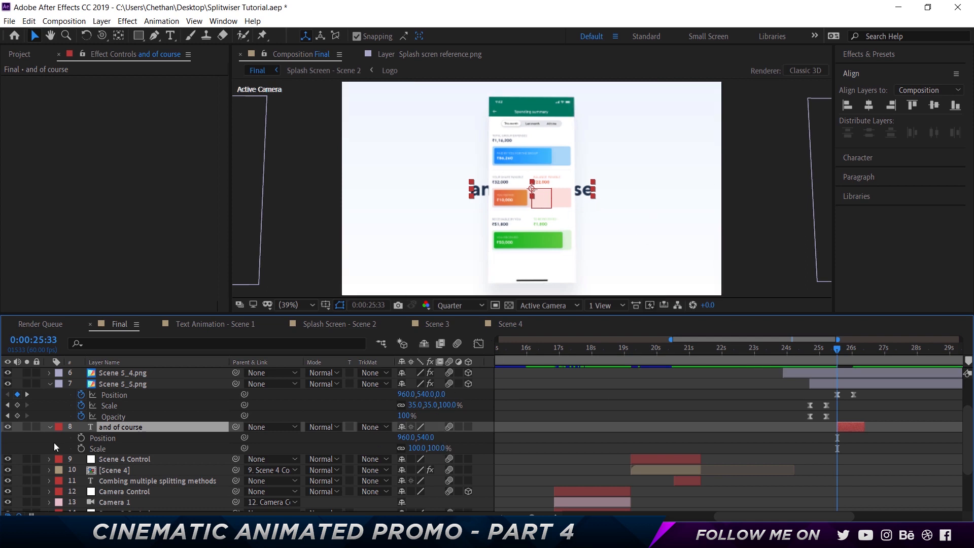
click(81, 448)
click(436, 448)
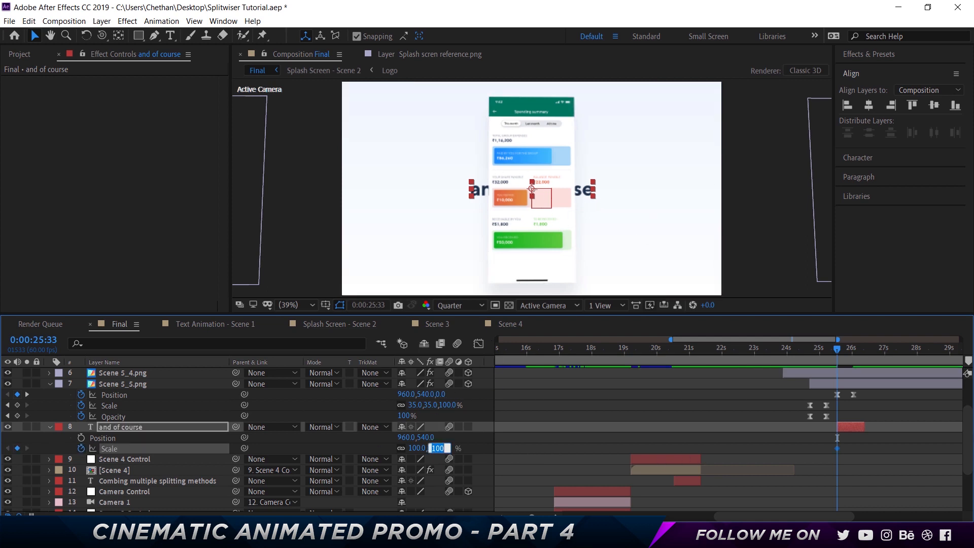
text(60)
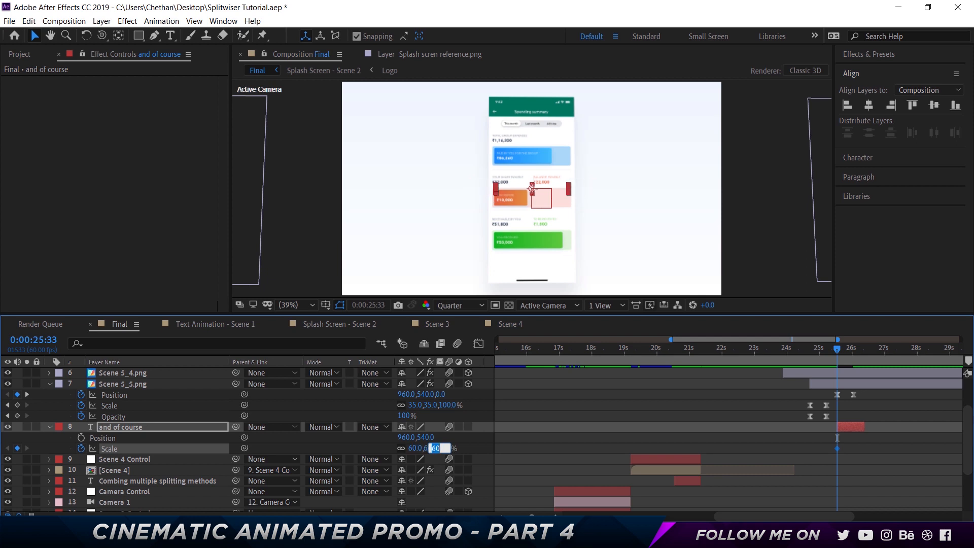
click(784, 422)
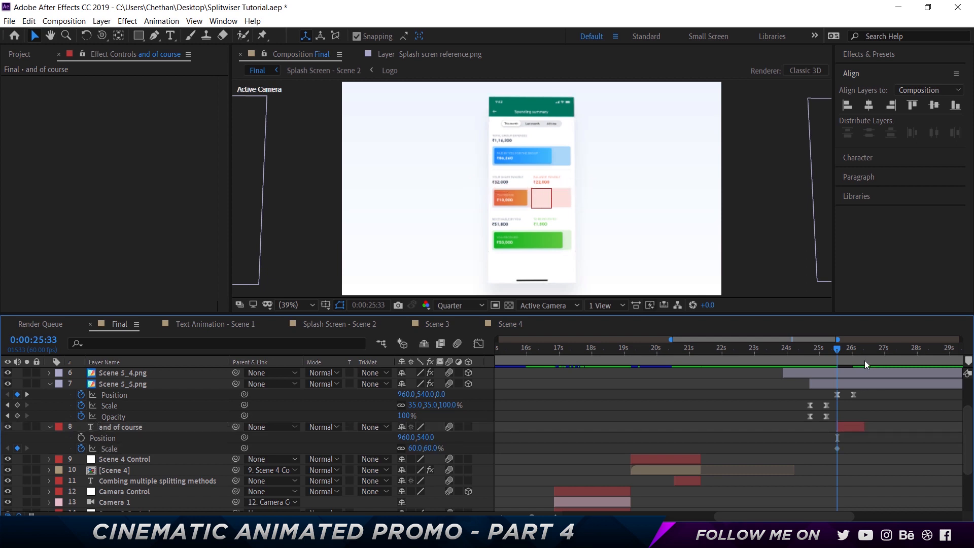
- Set the scale of "and of course" to 100% at 0:00:26:03 and apply Easy Ease to both Scale keyframes
drag(840, 358, 854, 352)
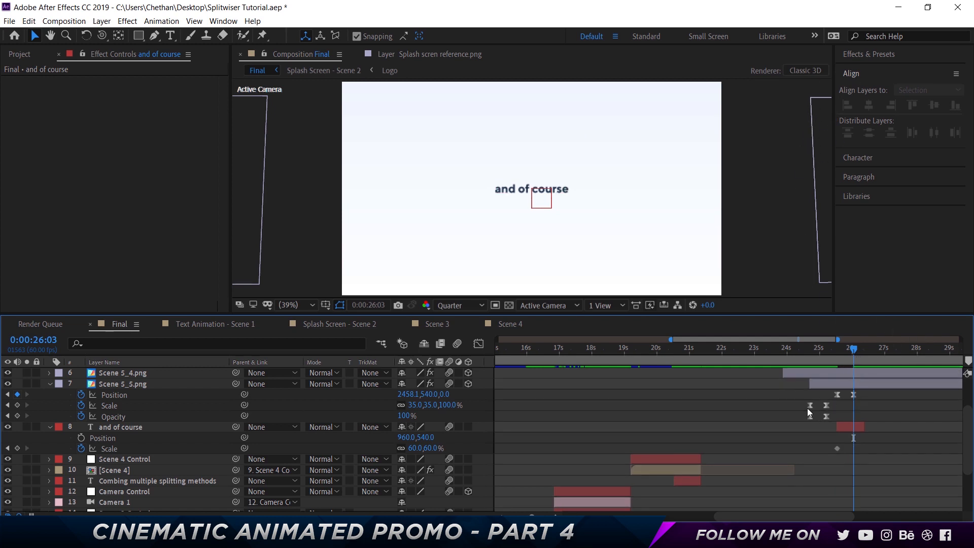
click(433, 447)
key(Return)
drag(879, 476, 840, 452)
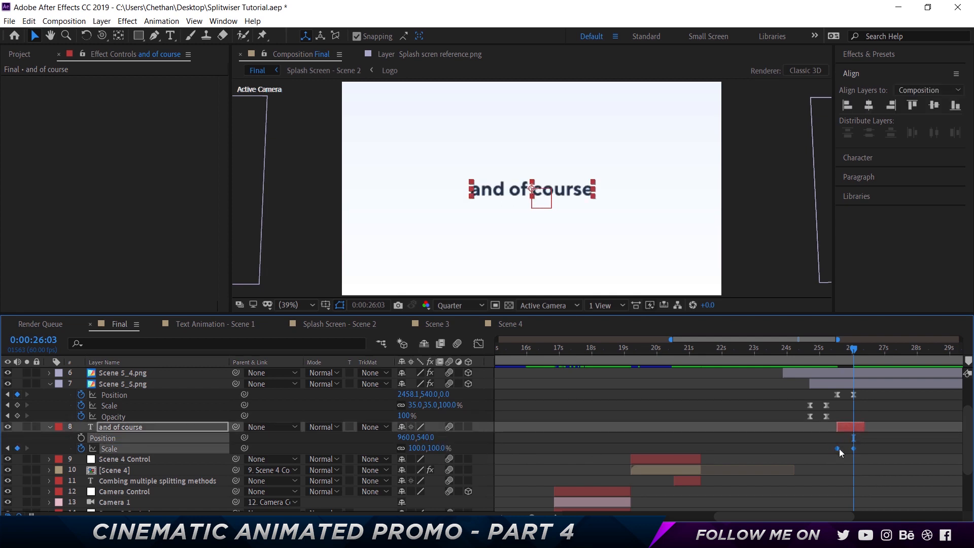
right_click(837, 449)
mouse_move(862, 501)
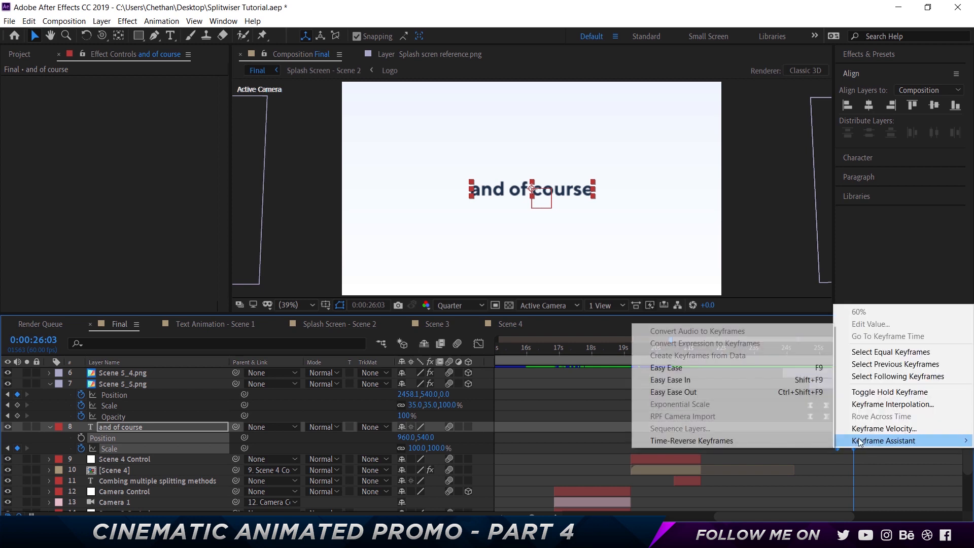
click(699, 366)
- Raise the final Scale keyframe's incoming influence to 100% in the speed graph and preview the scene from 0:00:20:55
click(477, 344)
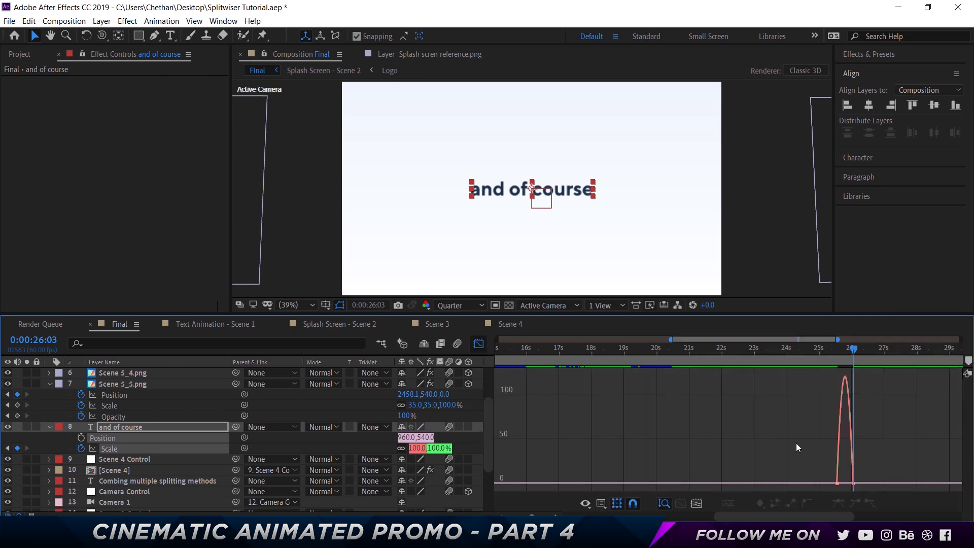
drag(852, 484, 845, 483)
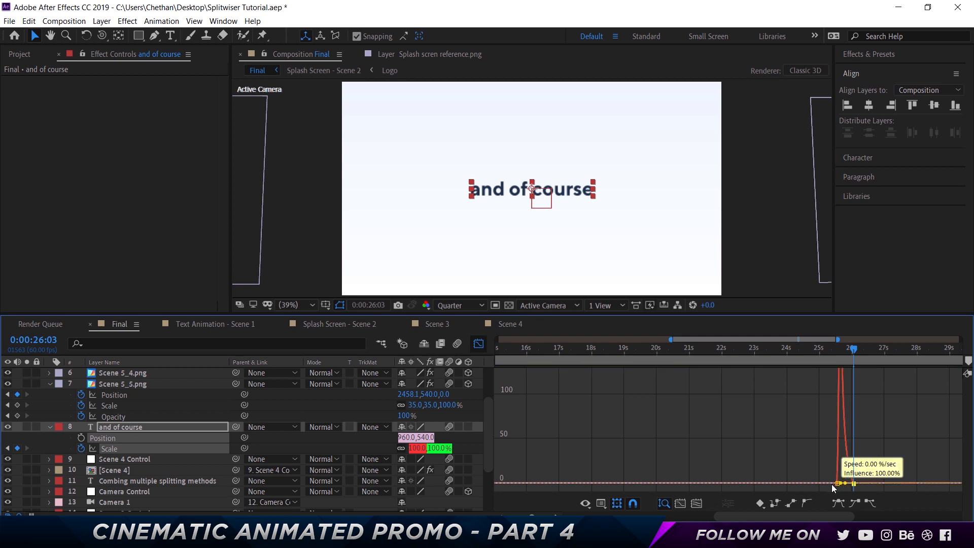
click(478, 343)
click(757, 351)
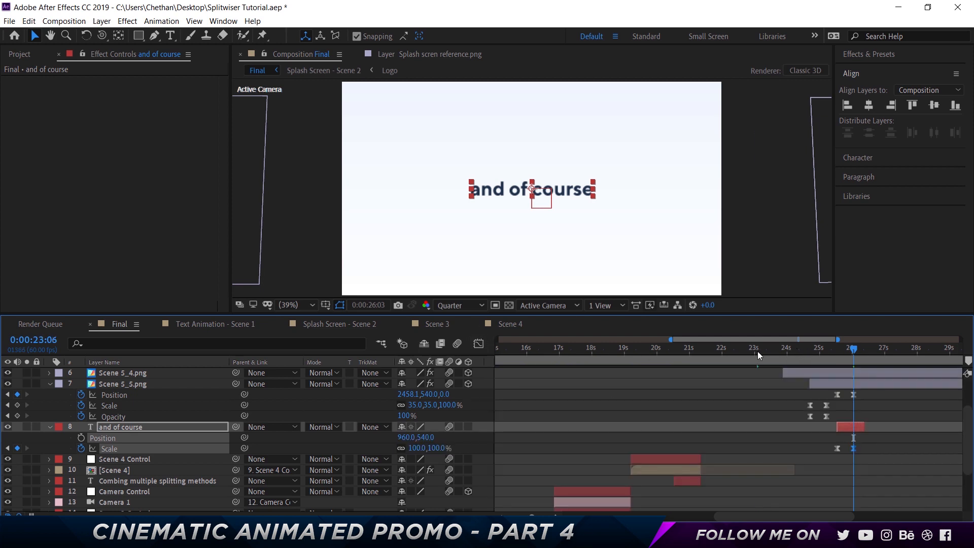
click(715, 352)
click(687, 352)
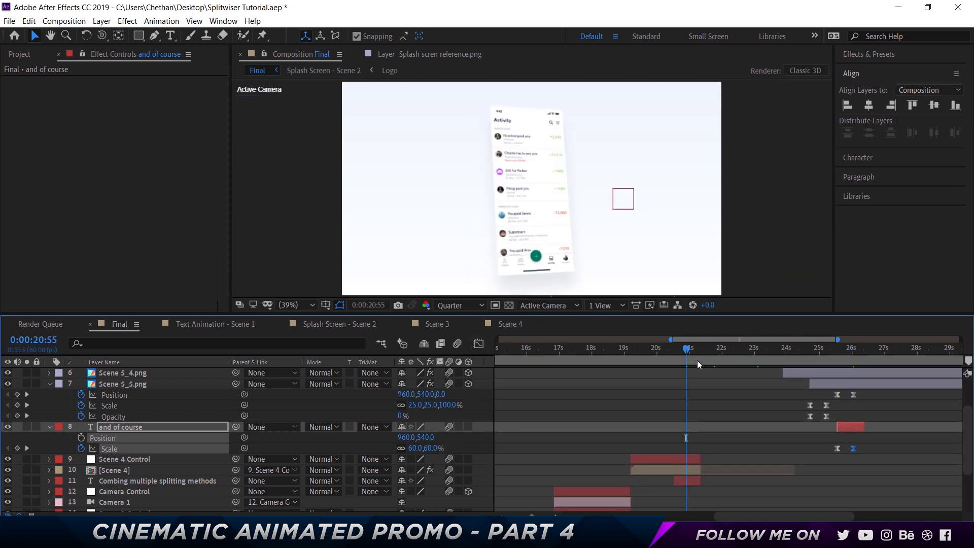
key(space)
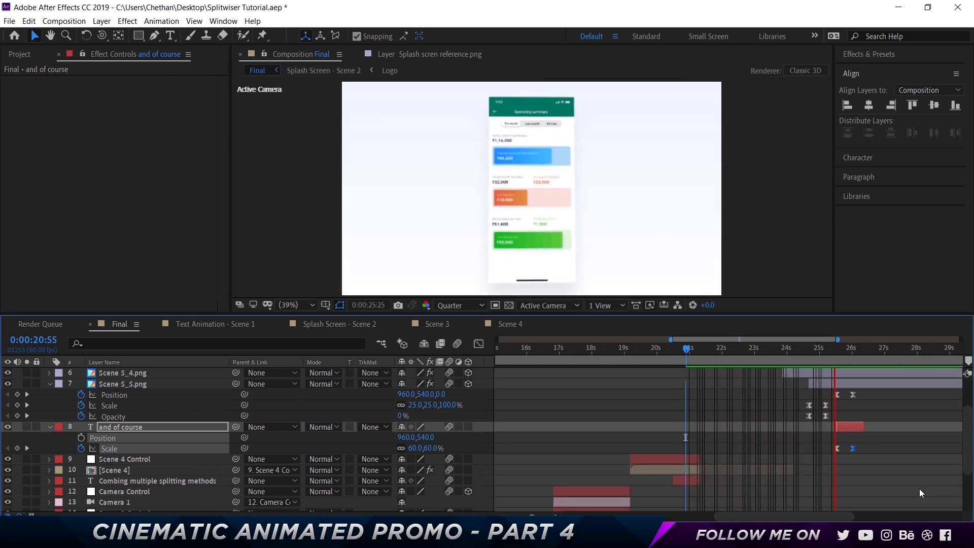
key(space)
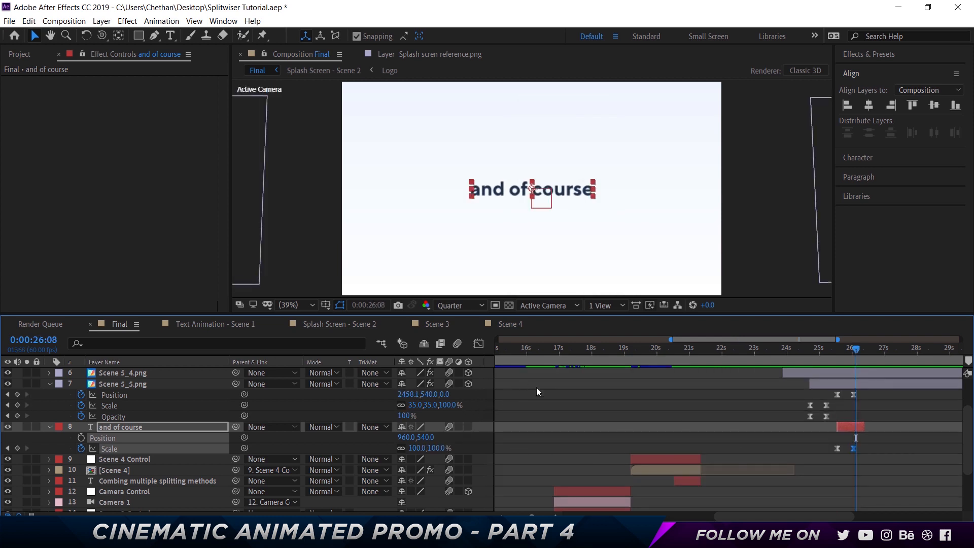
- Collapse the properties of the Scene 5_5.png and "and of course" layers and deselect all layers
scroll(537, 387, up, 3)
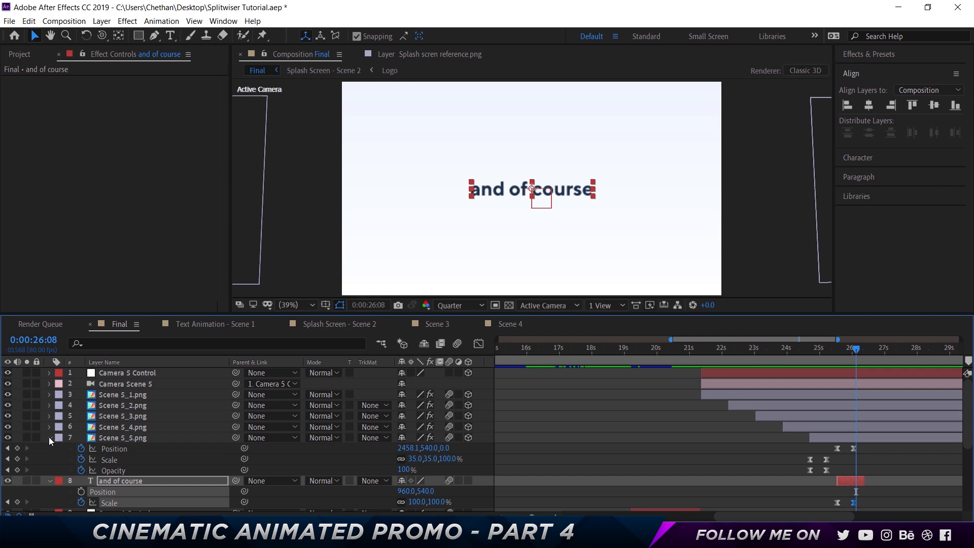
click(50, 437)
click(50, 449)
click(558, 403)
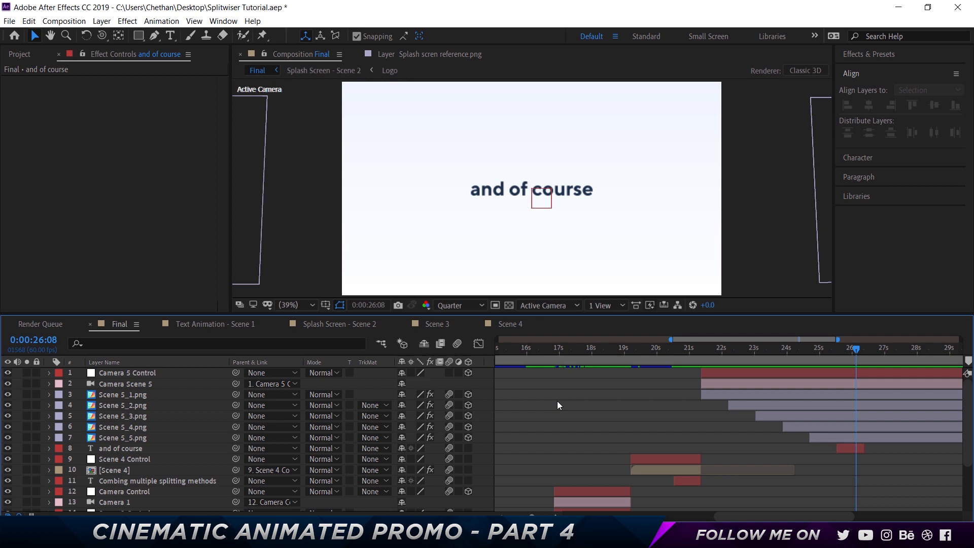
- Collapse the Scene 5 project folder and group the imported dark mode images into a new folder named Scene 6
click(18, 54)
scroll(153, 170, up, 2)
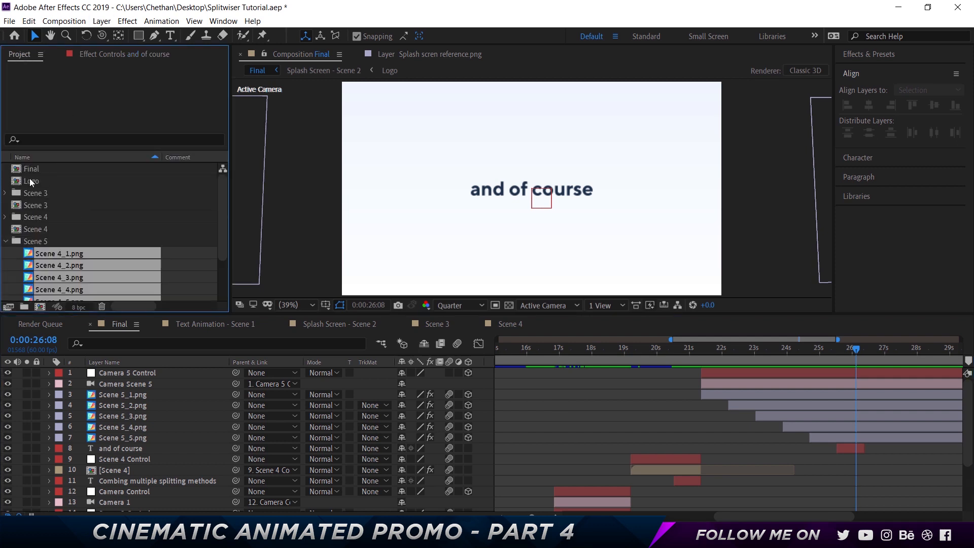
click(5, 242)
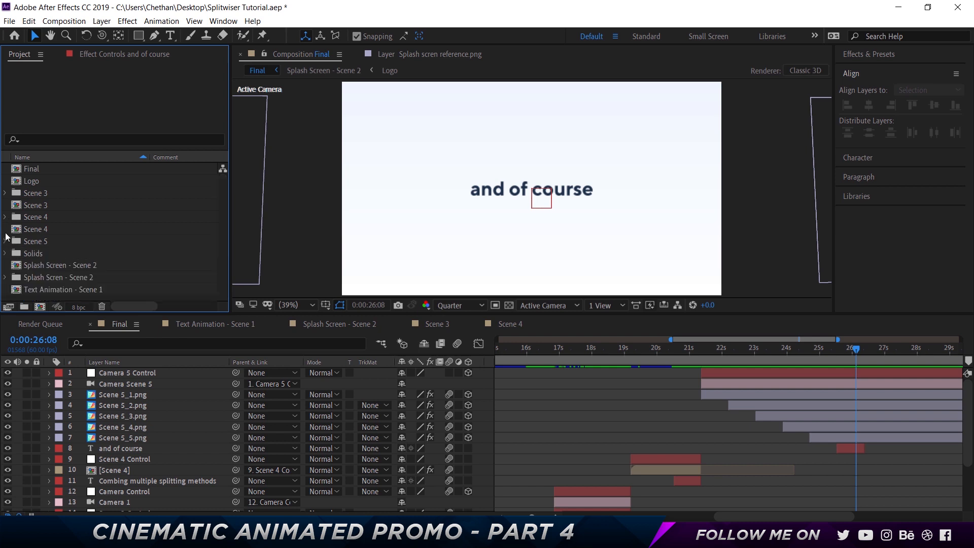
key(ctrl+alt+shift+n)
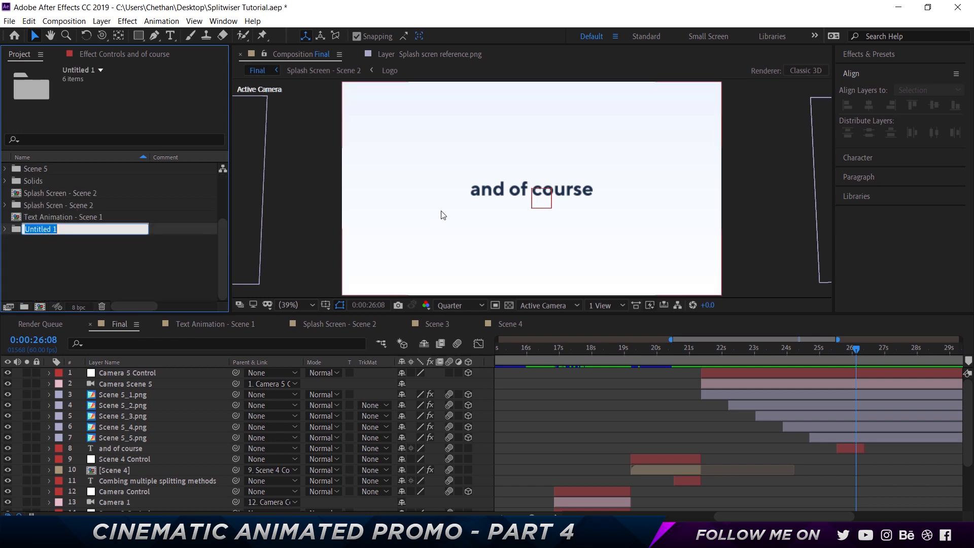
text(Scene 6)
key(Return)
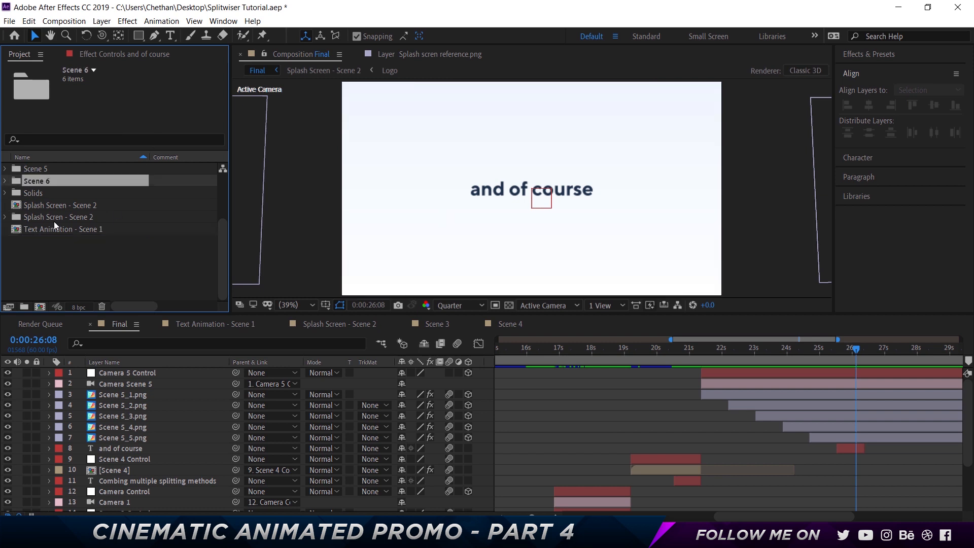
- Expand the Scene 6 folder and check its images B1.png to B5.png and W1.png, leaving nothing selected
scroll(54, 221, up, 2)
click(5, 252)
scroll(70, 251, down, 2)
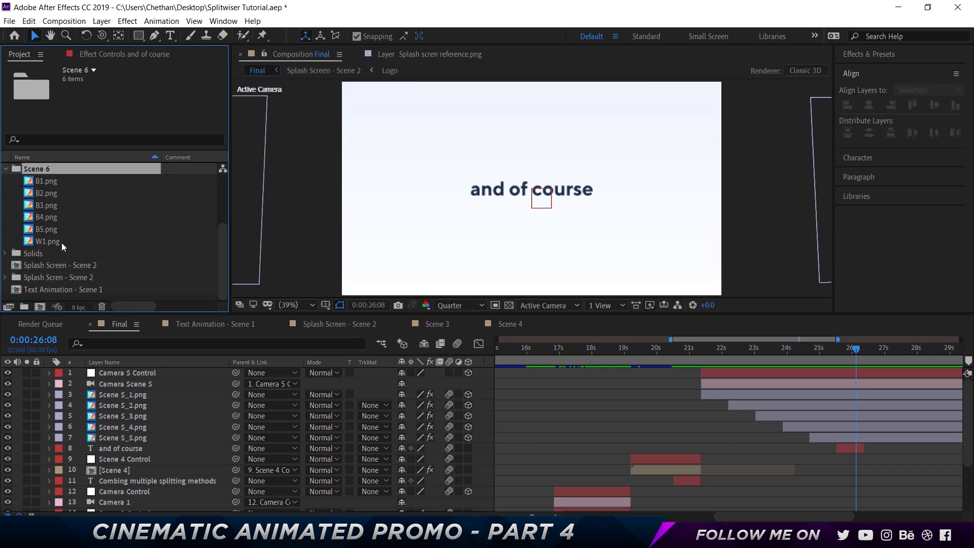
click(56, 184)
shift+click(56, 227)
click(66, 242)
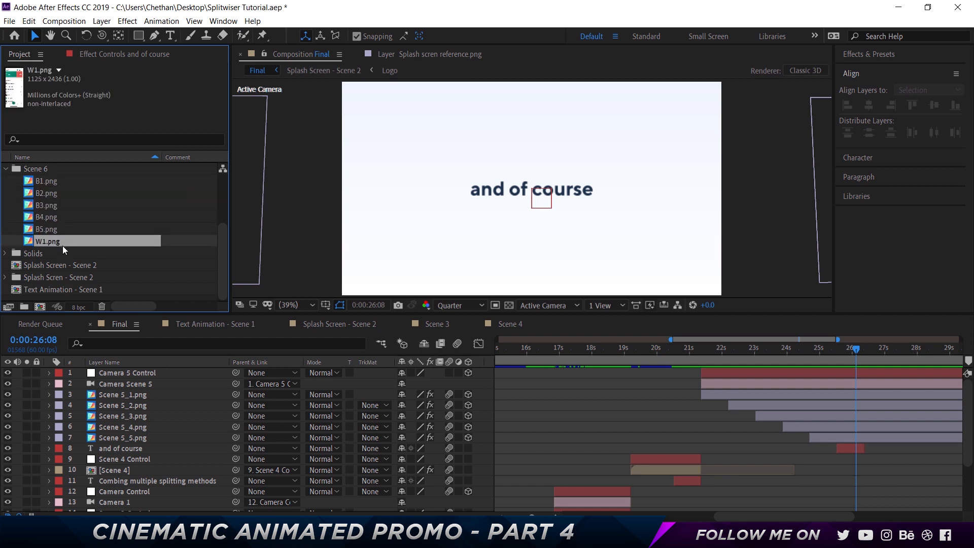
click(2, 245)
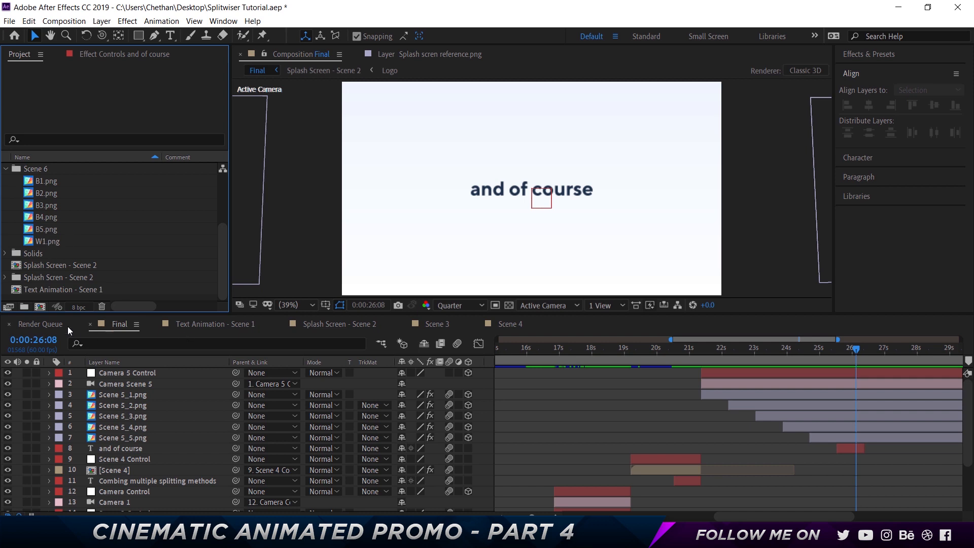
- Create a new 1920 x 1080 composition named "Darl Mode" at 60 fps with a duration of 0:00:40:00
click(40, 306)
text(Darl Mode)
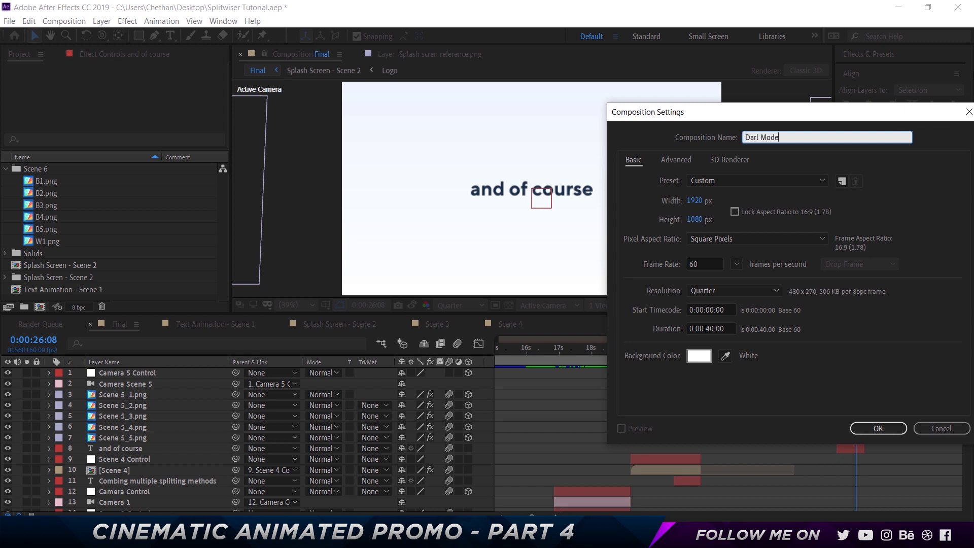
key(Return)
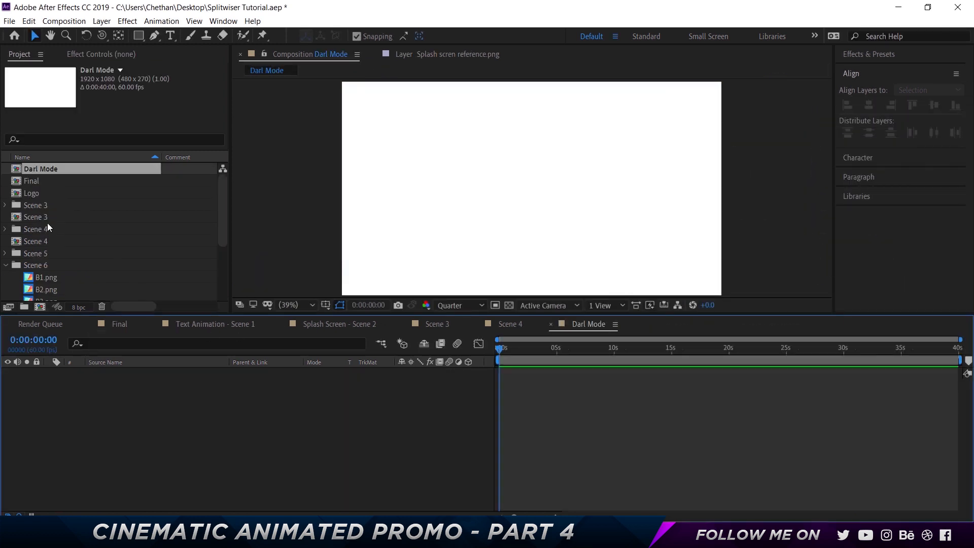
- Add all six Scene 6 images, B1.png to B5.png and W1.png, as layers in the Darl Mode composition
click(51, 277)
scroll(59, 279, down, 4)
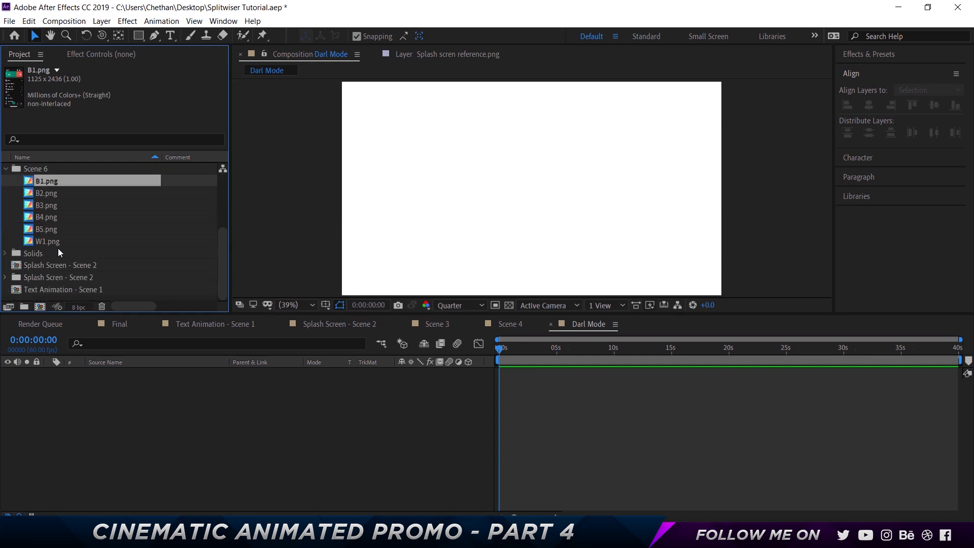
shift+click(52, 242)
drag(53, 242, 304, 452)
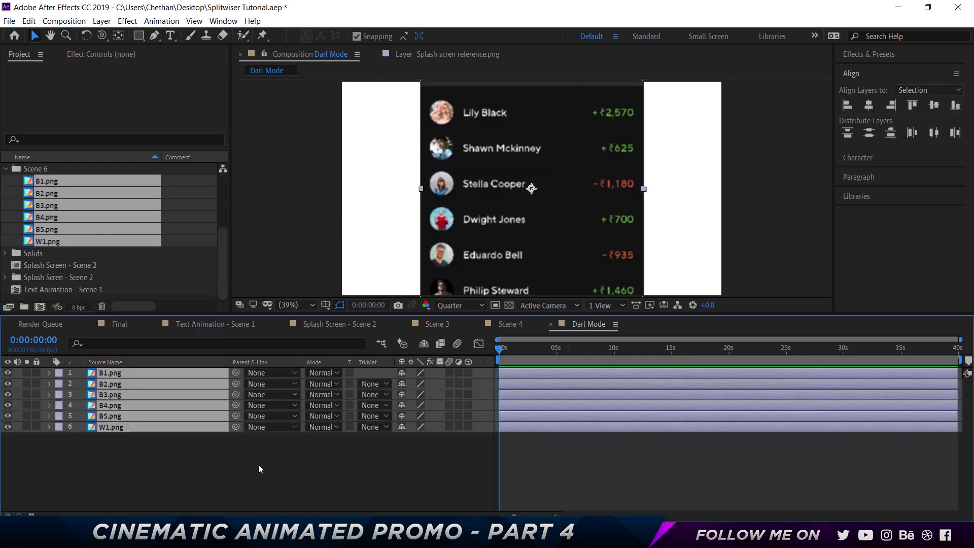
- Scale all six image layers down to 36% so the whole phone screen fits in the frame, and deselect them
key(s)
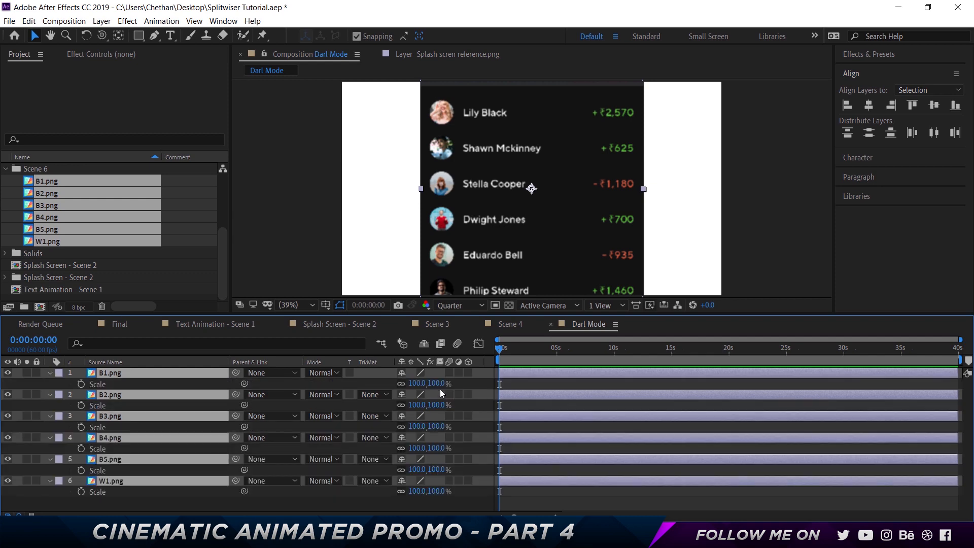
click(438, 385)
text(70)
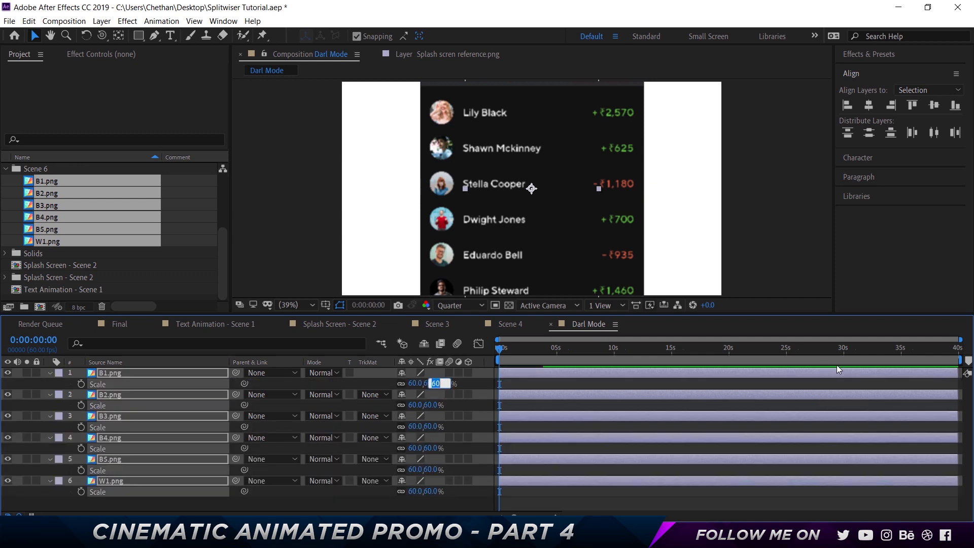
key(shift+Down)
key(shift+Down)
key(shift+Down)
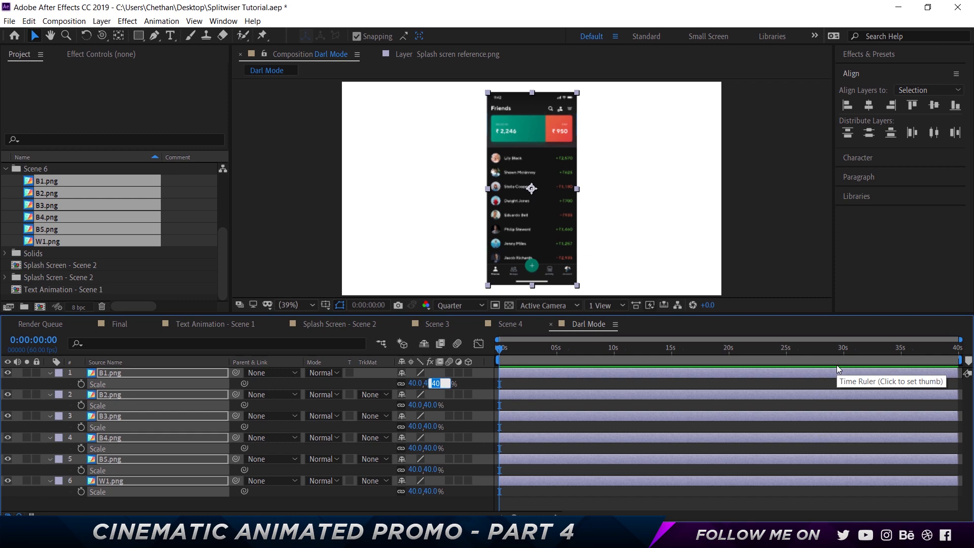
key(Down)
key(Down)
key(Down)
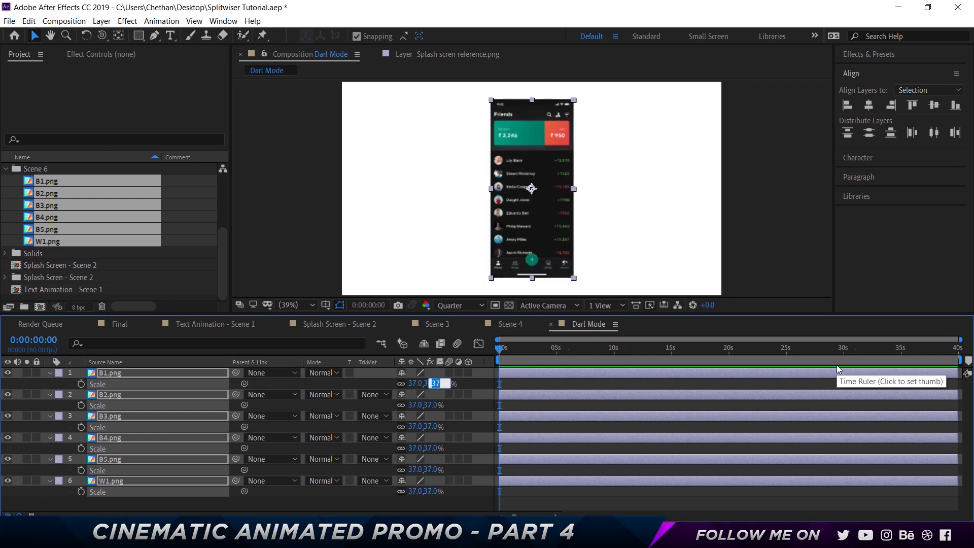
key(Down)
key(Return)
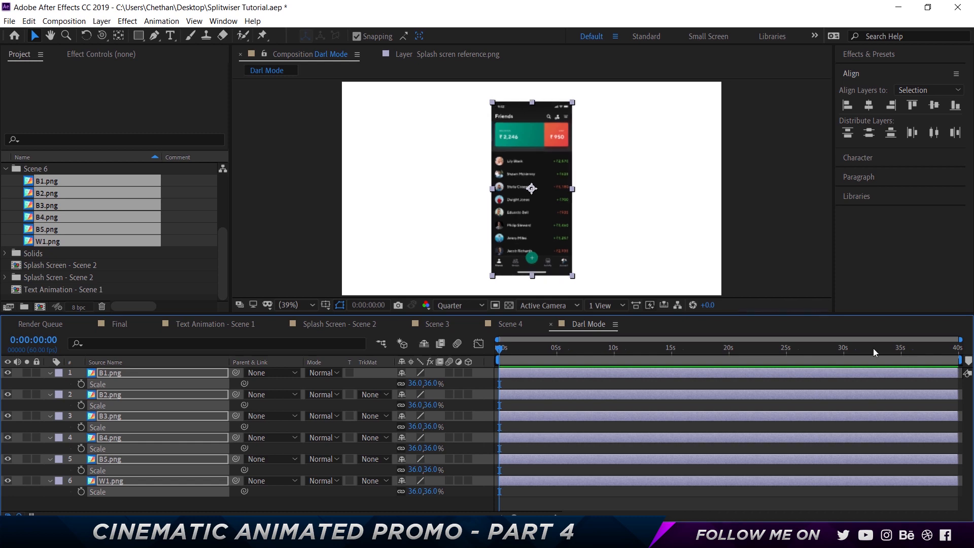
click(372, 505)
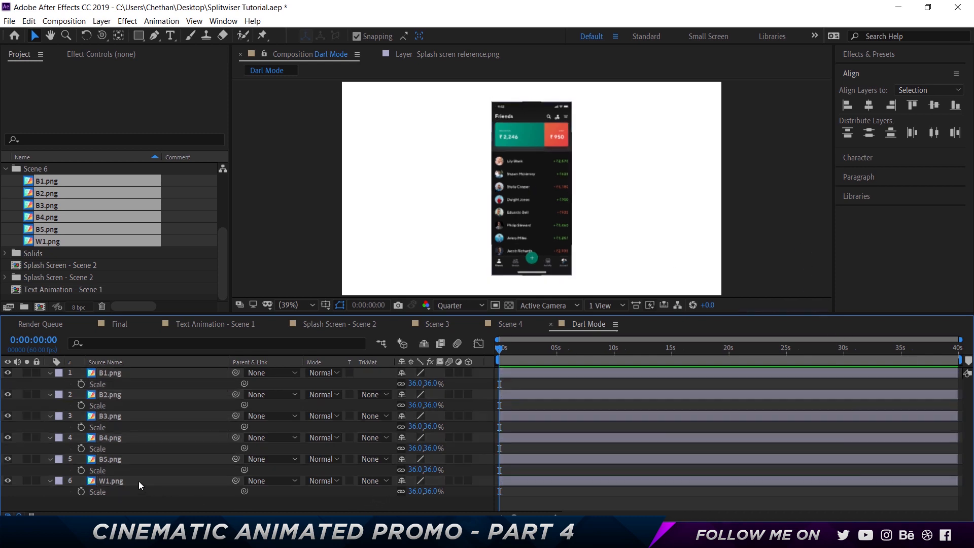
- Move W1.png to the top of the layer stack and collapse the Scale properties of all layers
drag(139, 481, 130, 371)
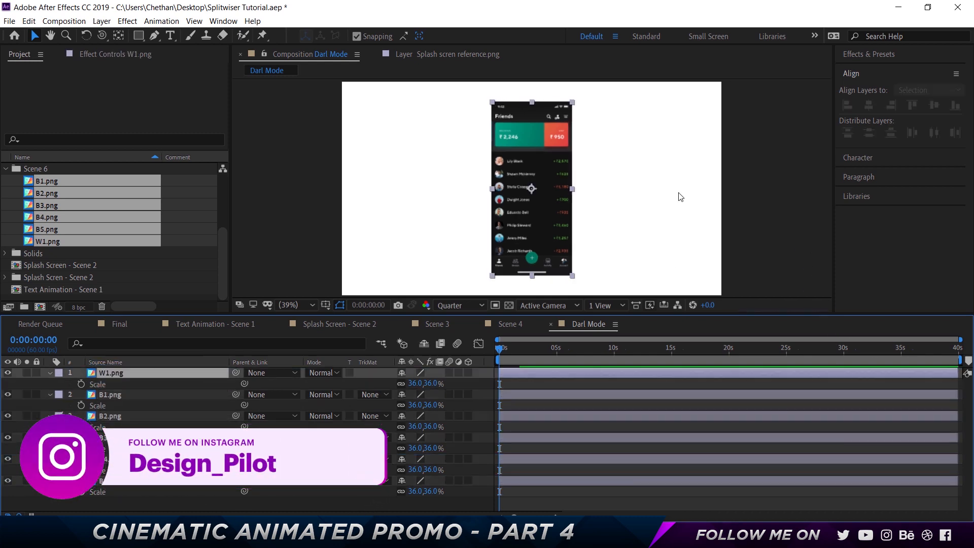
click(729, 175)
click(797, 474)
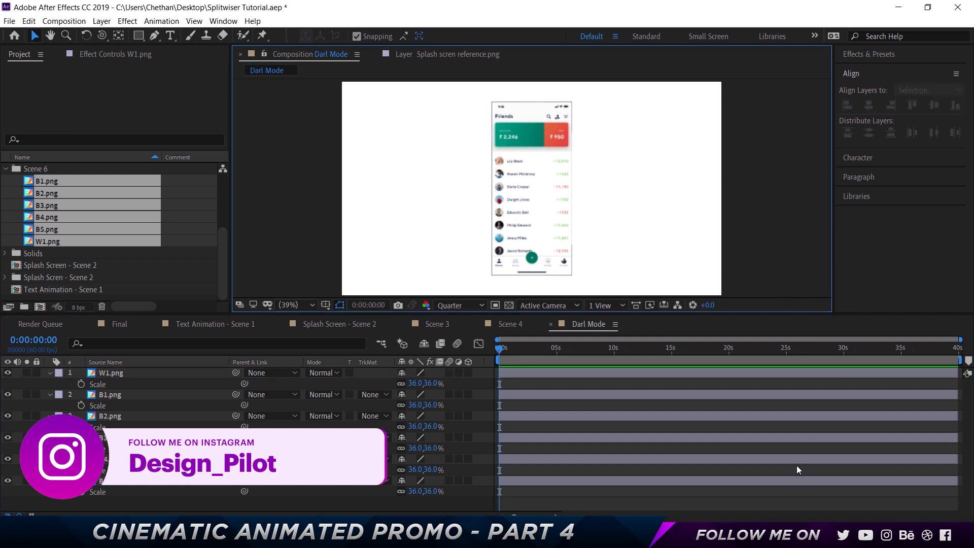
key(ctrl+a)
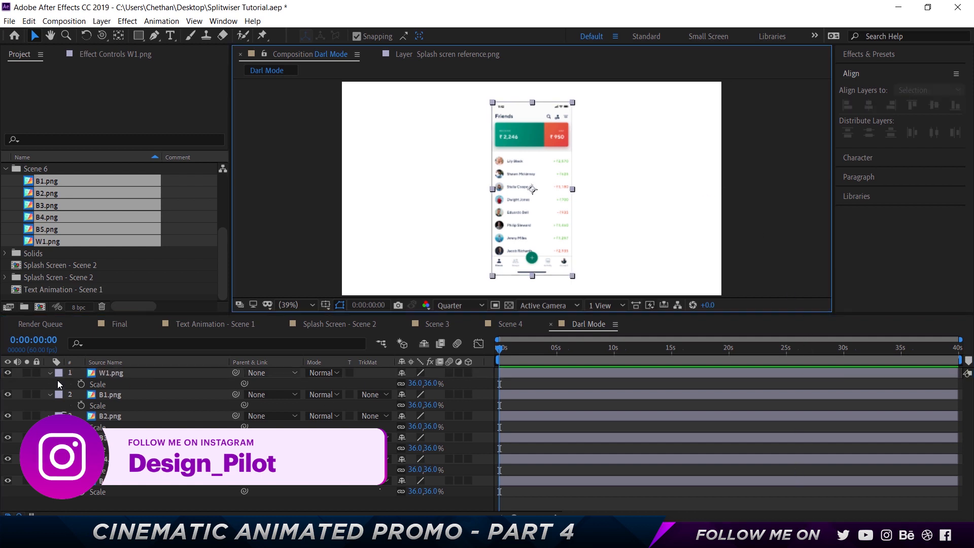
click(50, 373)
click(318, 472)
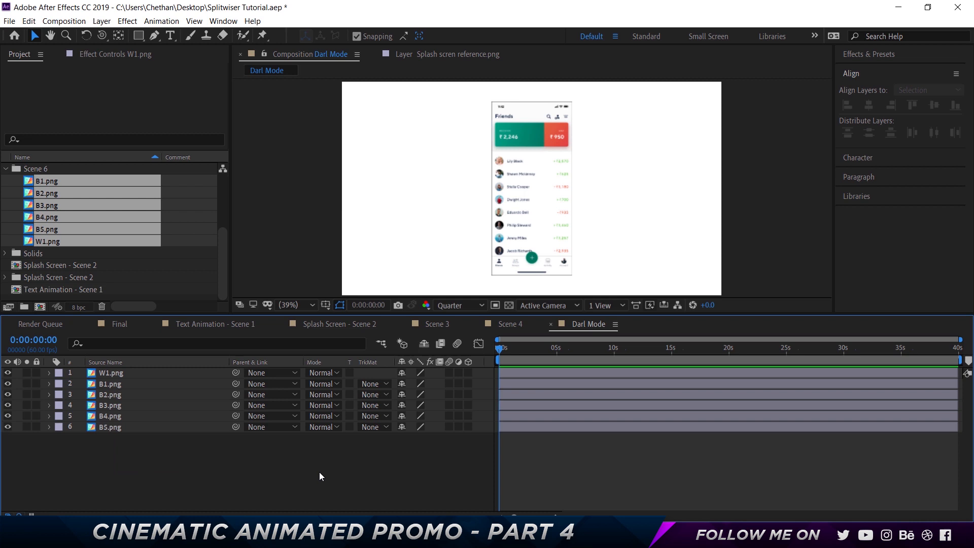
- Check Tile 3.png in Scene 4 for effects, and close the Scene 4, Scene 3, Splash Screen - Scene 2 and Text Animation - Scene 1 timelines
click(523, 323)
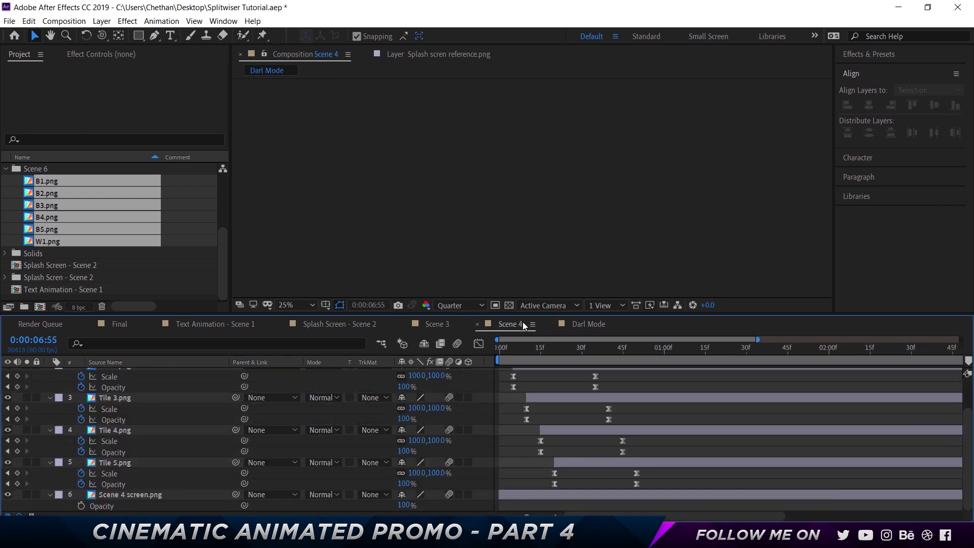
click(118, 400)
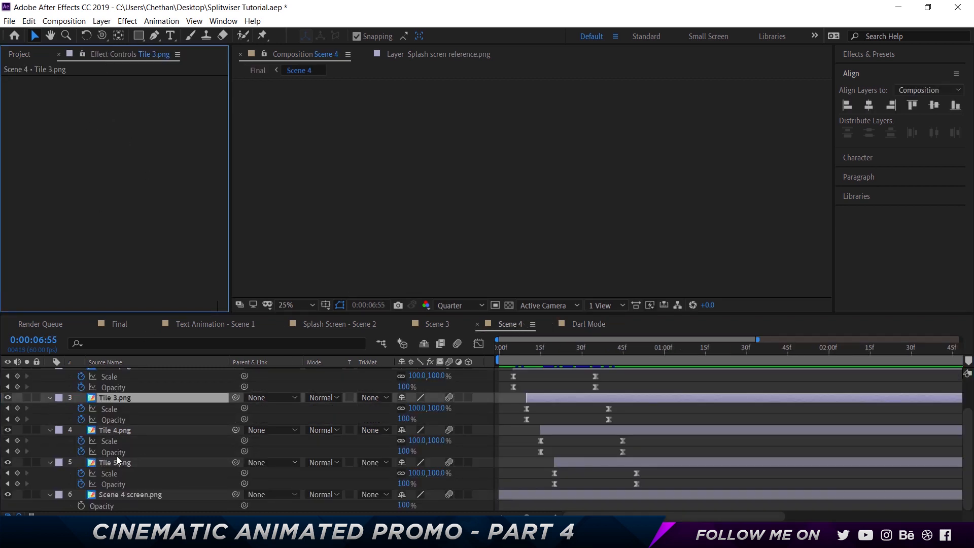
scroll(107, 397, up, 2)
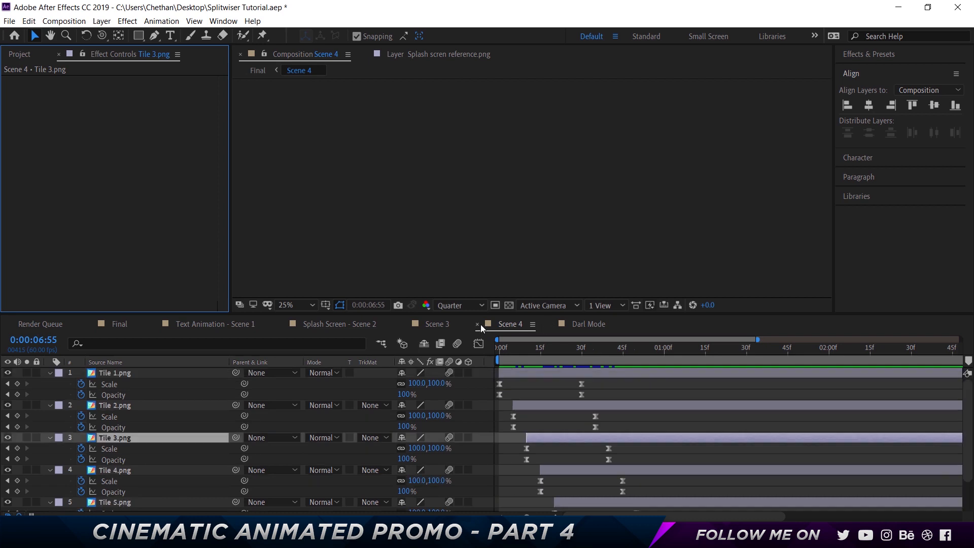
click(478, 324)
click(403, 324)
click(283, 324)
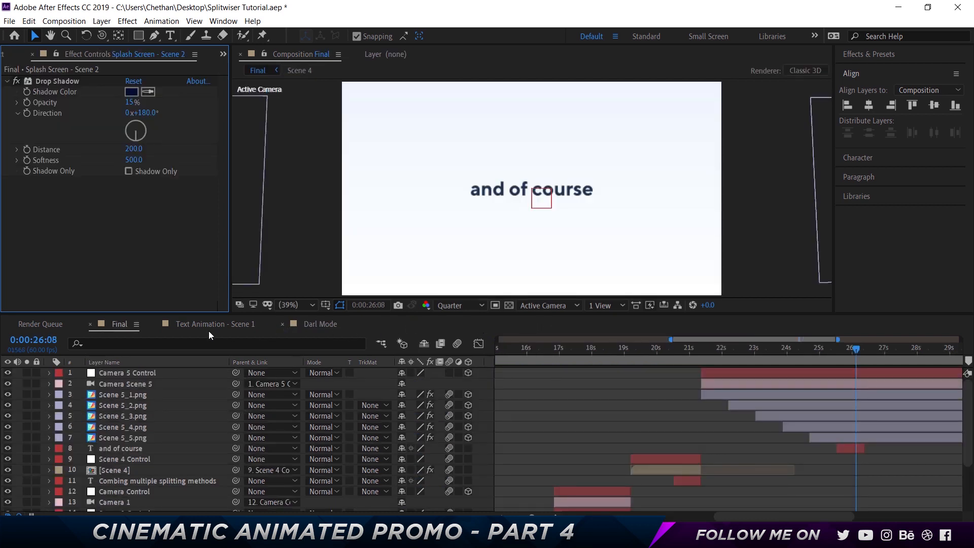
click(155, 324)
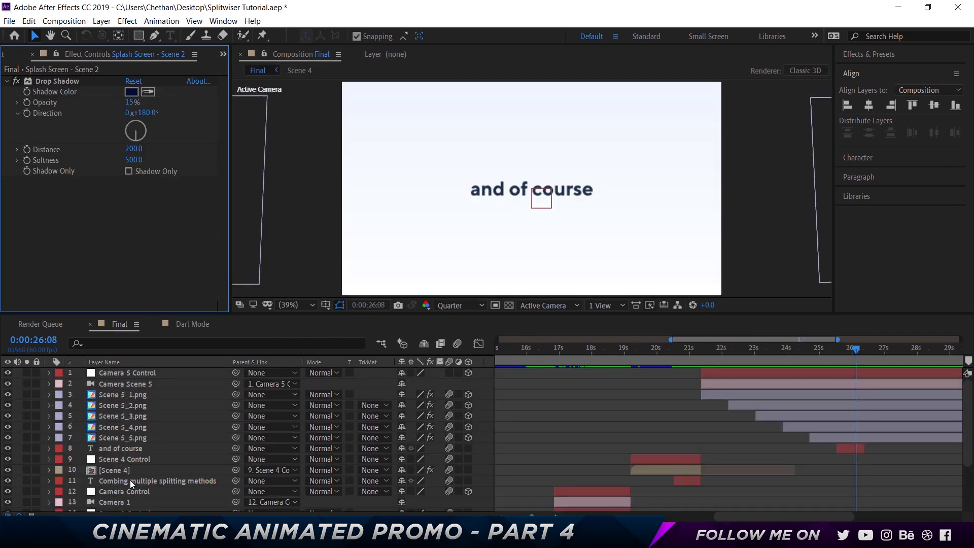
- Copy the Drop Shadow effect from the Scene 4 layer in Final and paste it onto W1.png in Darl Mode
click(122, 470)
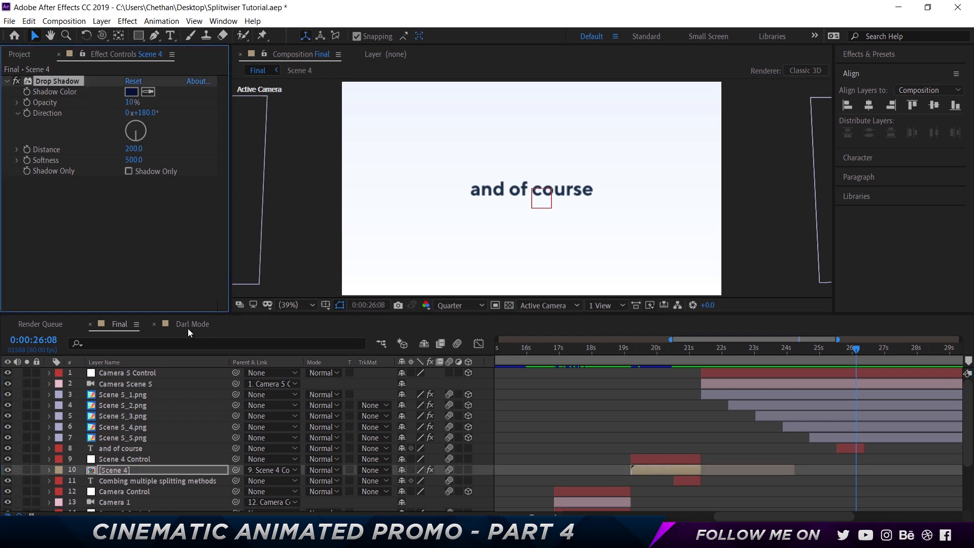
click(188, 326)
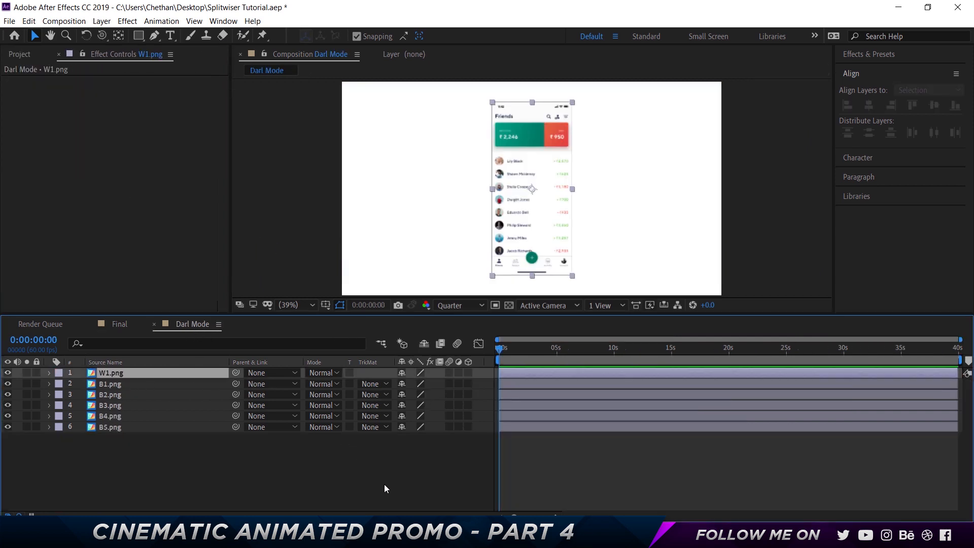
key(ctrl+v)
click(428, 438)
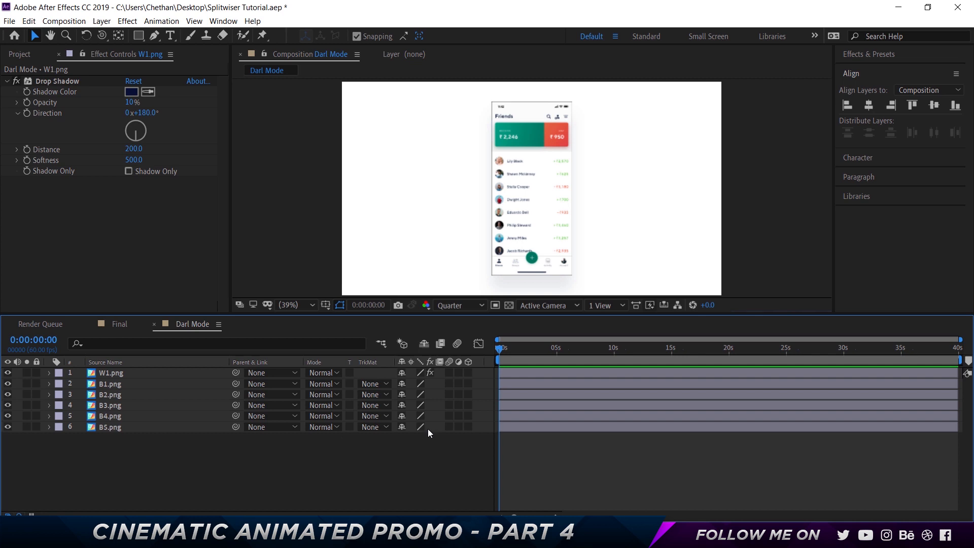
- Set the scale of W1.png to 37% and deselect the layer
click(133, 372)
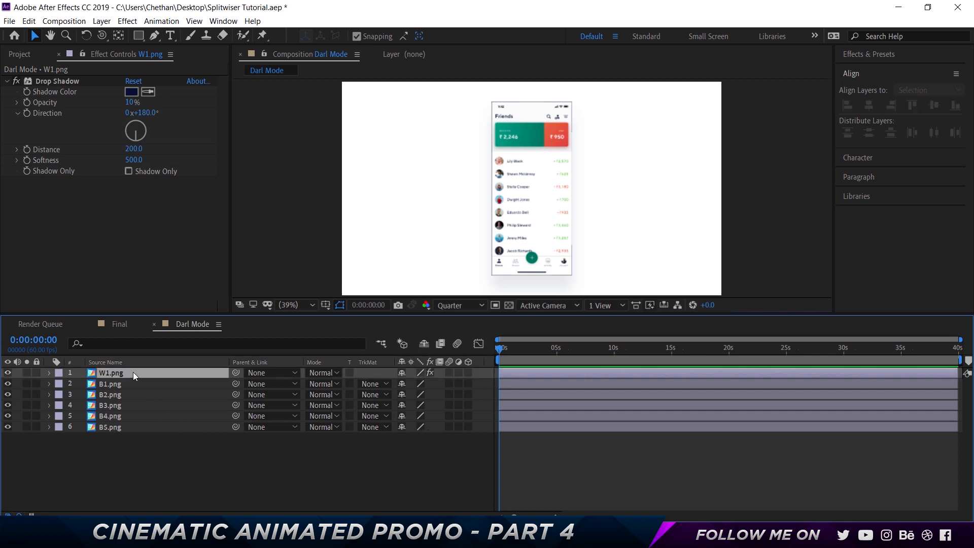
key(s)
click(431, 384)
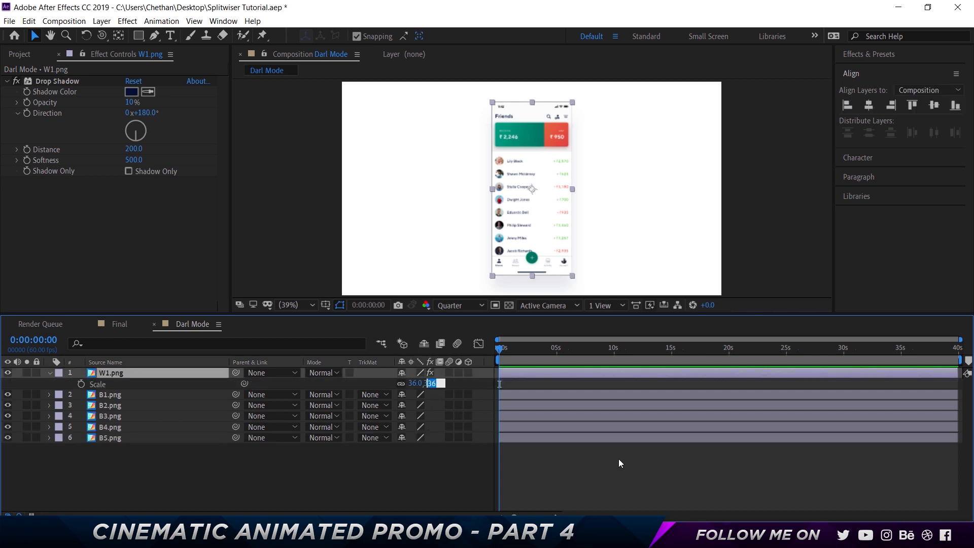
text(37)
key(Return)
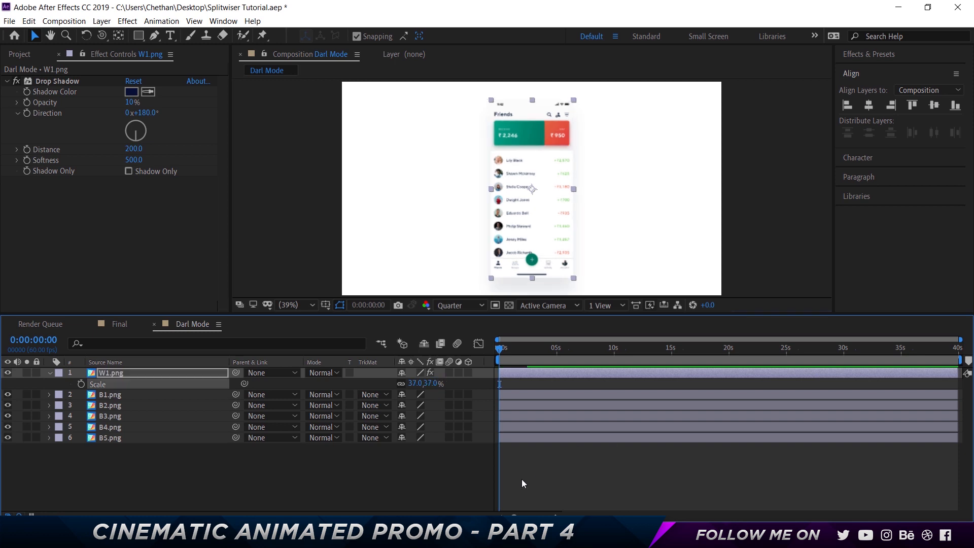
click(397, 488)
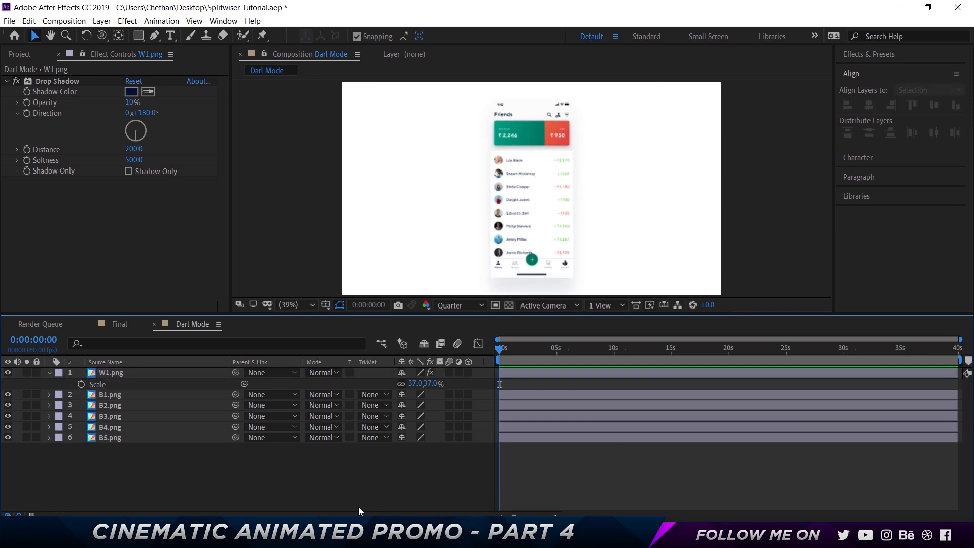
- Compare W1.png with the B1.png layer's bounds and set the scale of W1.png back to 36%
click(114, 392)
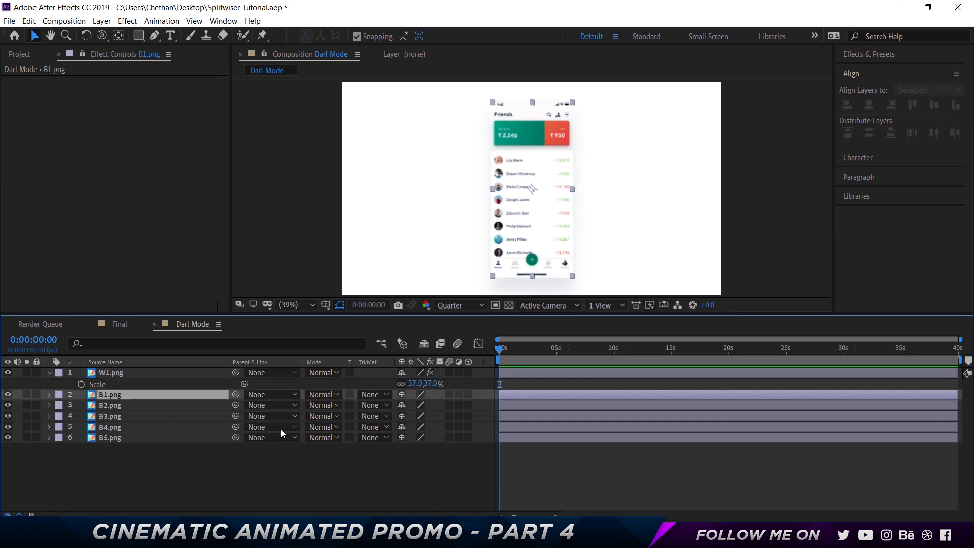
click(303, 482)
drag(430, 384, 421, 385)
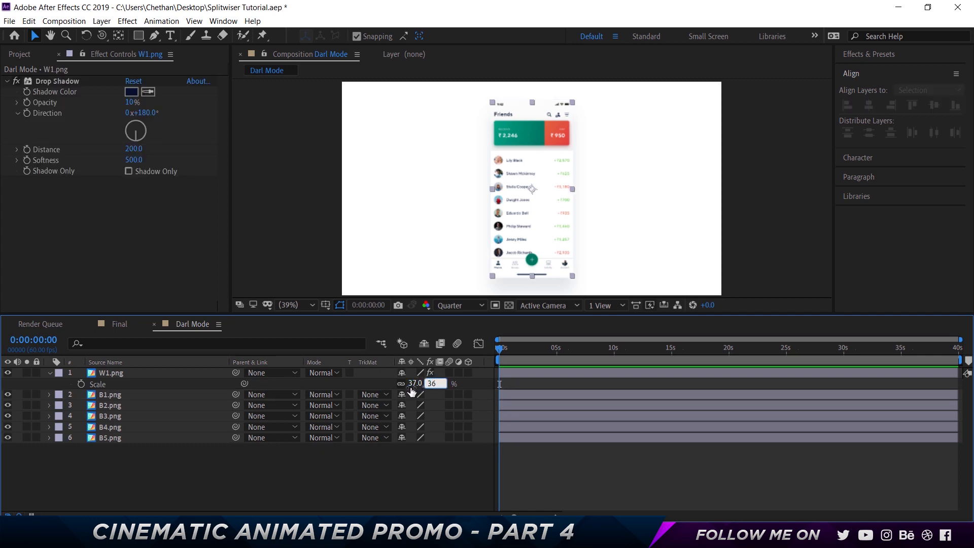
- Set the scale of W1.png to 36.2% and deselect the layer
click(415, 477)
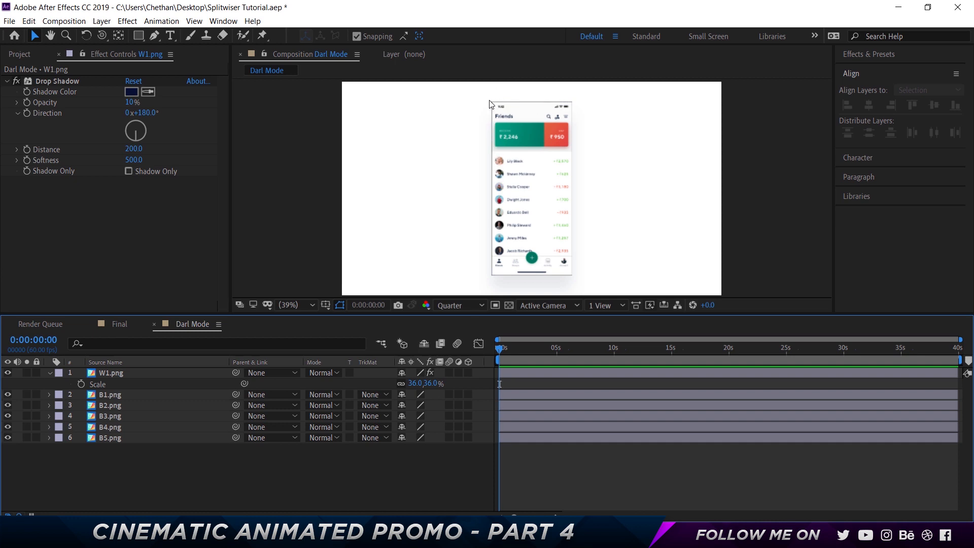
click(430, 384)
text(36.2)
key(Return)
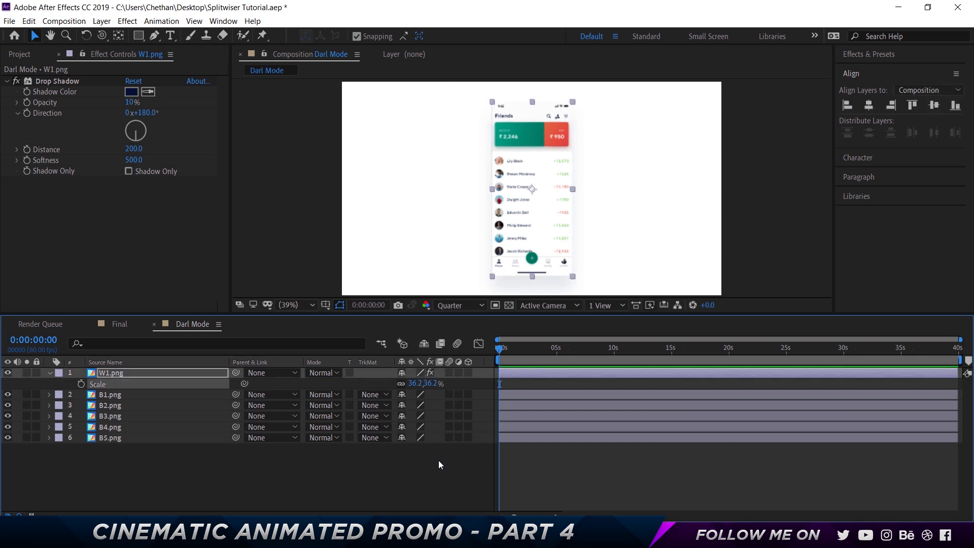
click(458, 463)
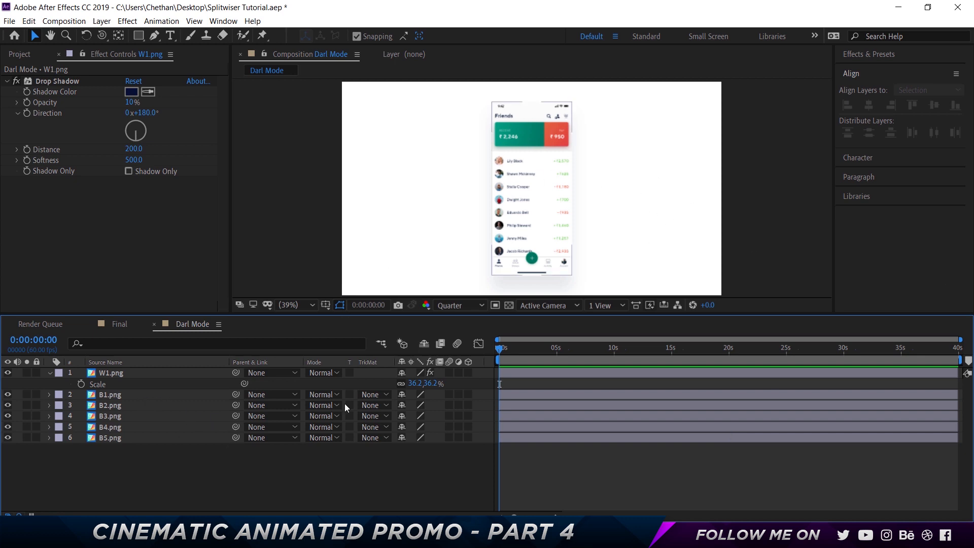
- Parent the B1.png to B5.png layers to W1.png
click(49, 373)
click(111, 384)
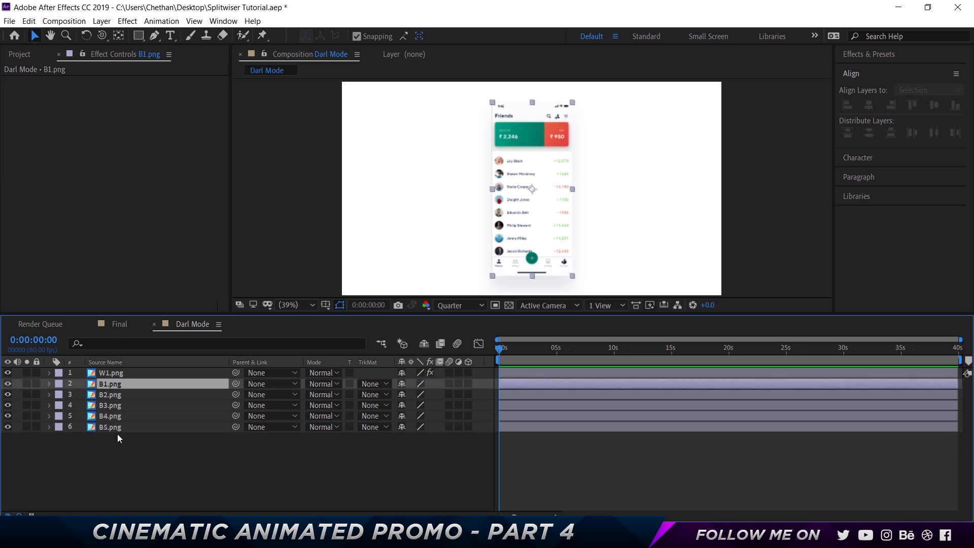
shift+click(117, 428)
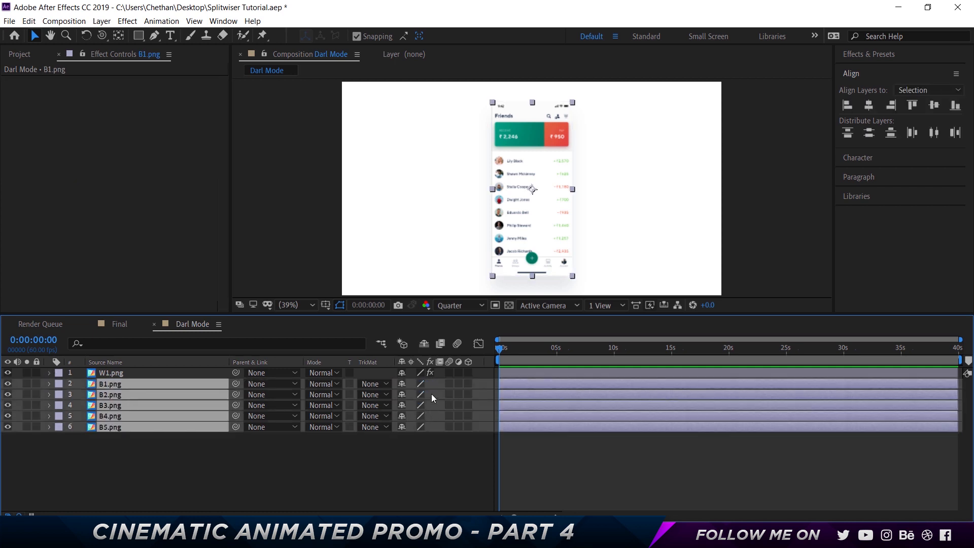
drag(235, 384, 151, 373)
- Add a Scale keyframe to W1.png at the start of the Darl Mode composition
click(127, 375)
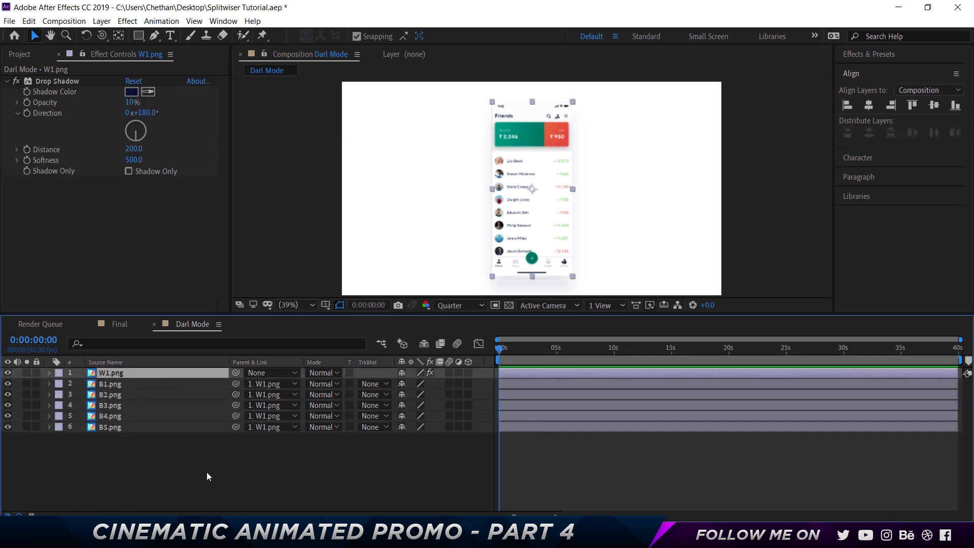
key(s)
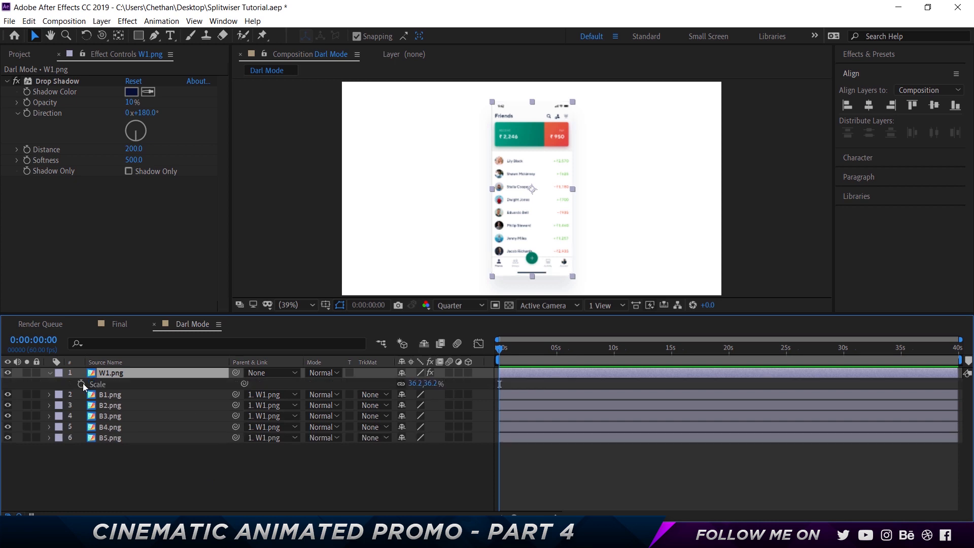
click(82, 384)
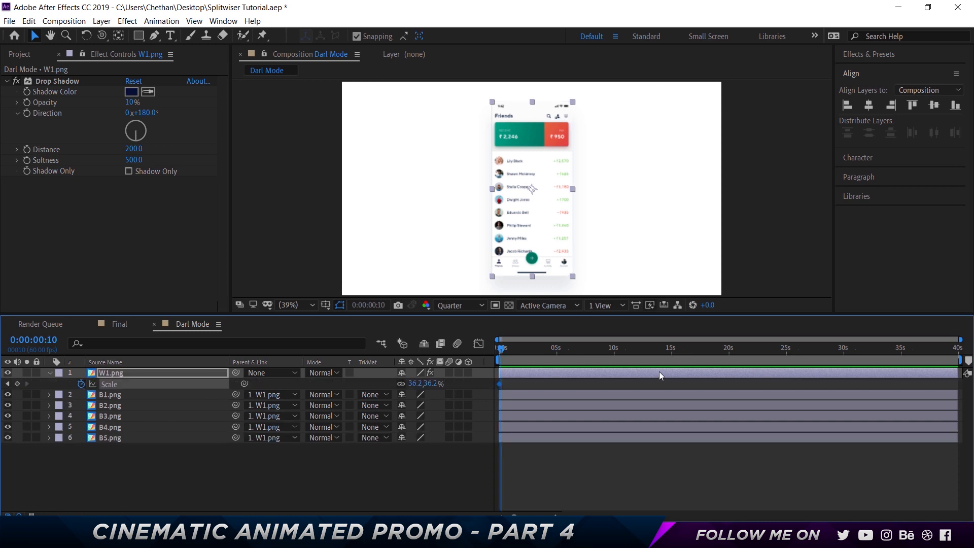
- Set the Darl Mode composition's duration to 0:00:05:00 and recheck it in the composition settings
key(ctrl+k)
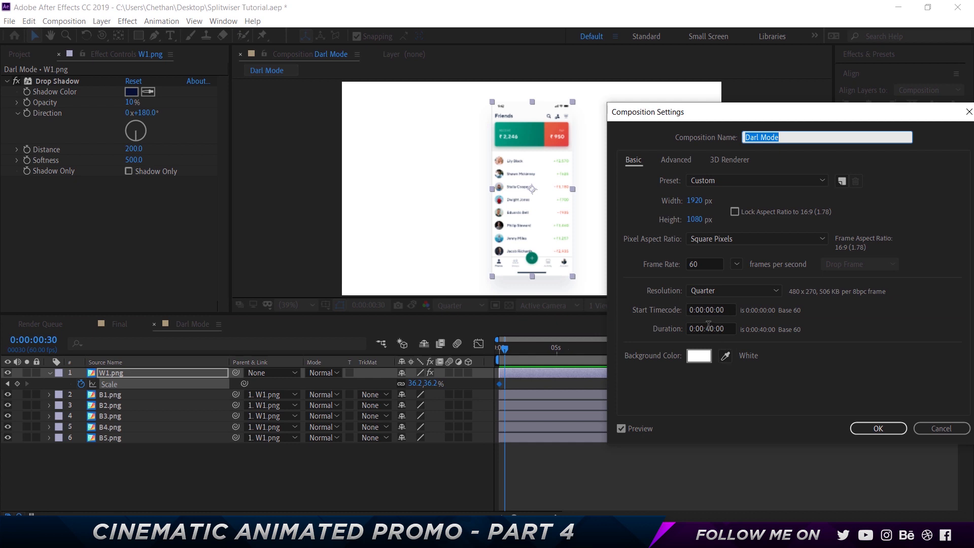
click(708, 328)
key(BackSpace)
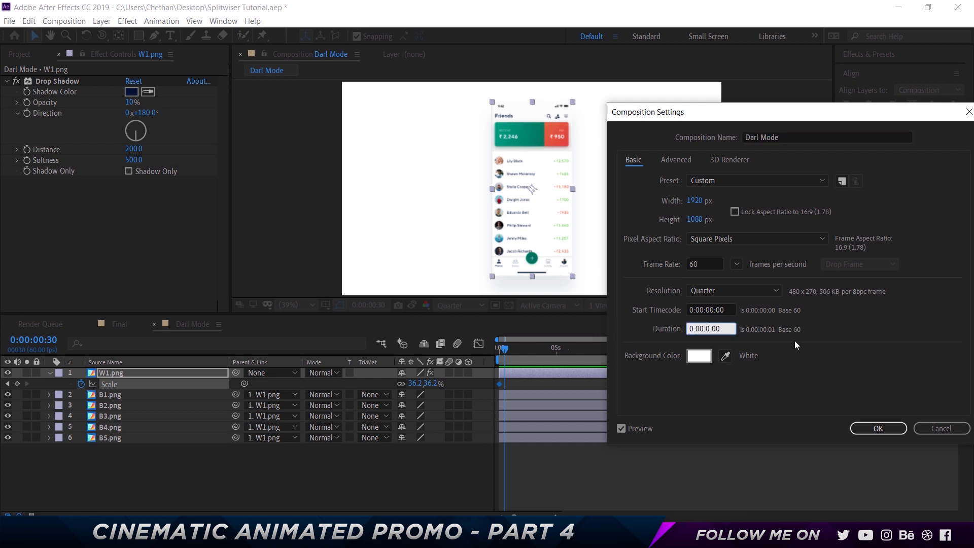
text(5)
key(Return)
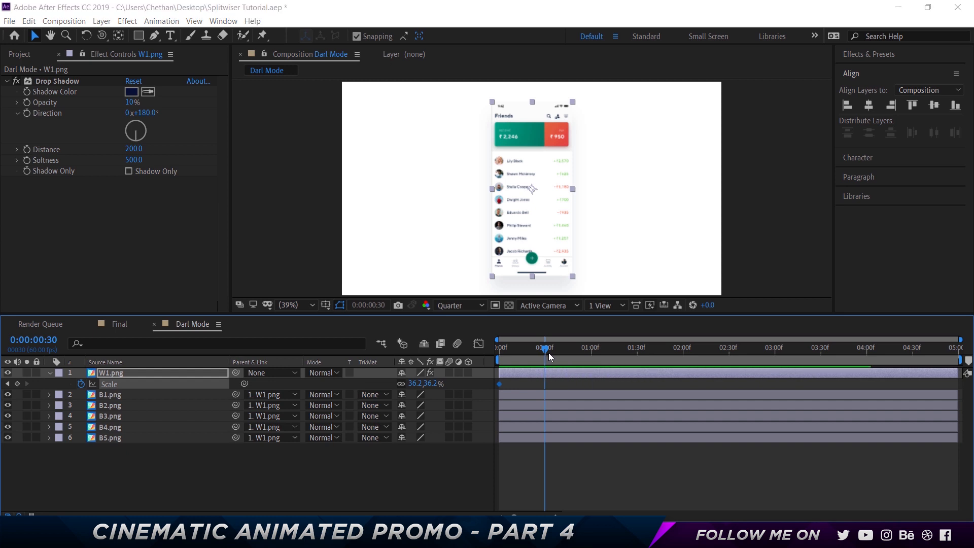
key(ctrl+k)
drag(731, 120, 663, 118)
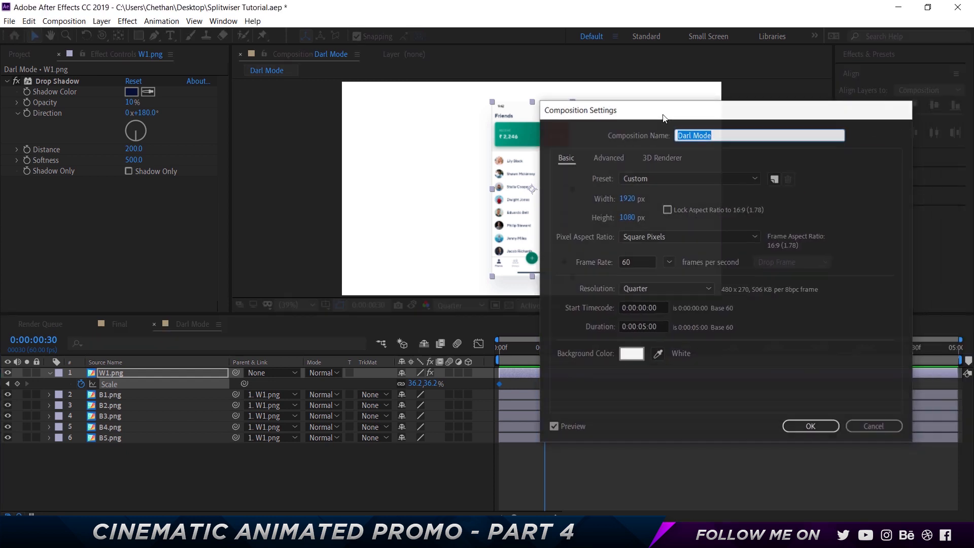
key(Escape)
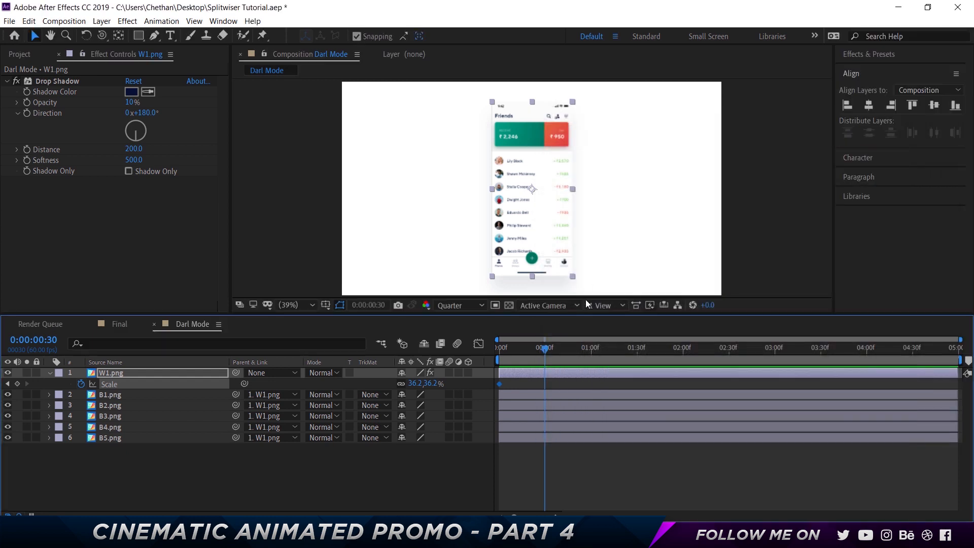
- Add a Scale keyframe to W1.png at 0:00:00:30 and set the scale at frame 0 to 66.2%
click(17, 384)
drag(412, 384, 450, 384)
click(502, 355)
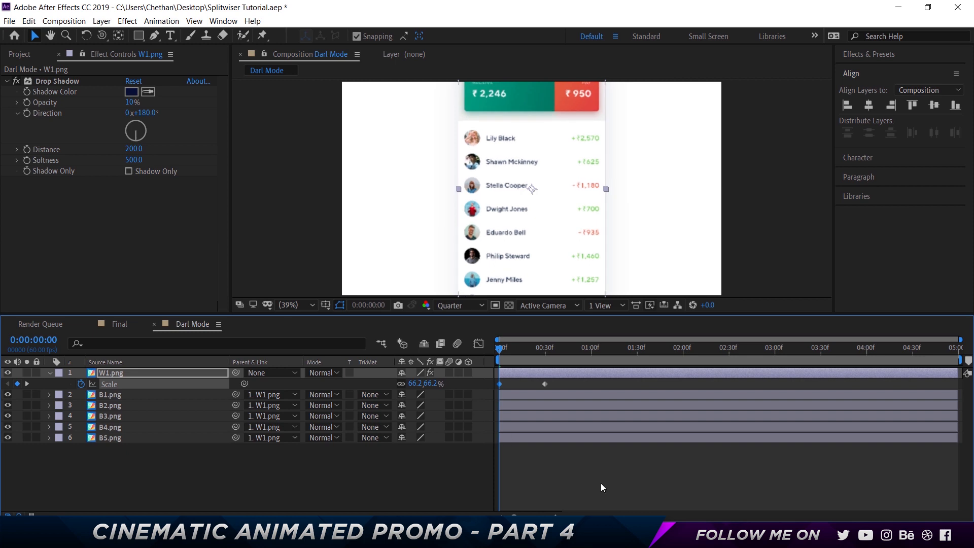
- Apply Easy Ease to both Scale keyframes of W1.png
drag(571, 442, 495, 360)
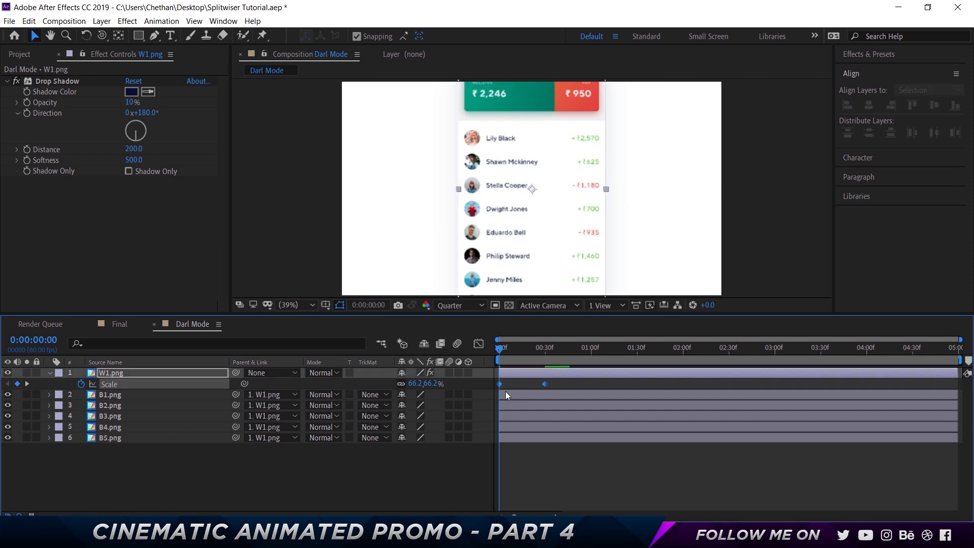
right_click(499, 384)
mouse_move(549, 376)
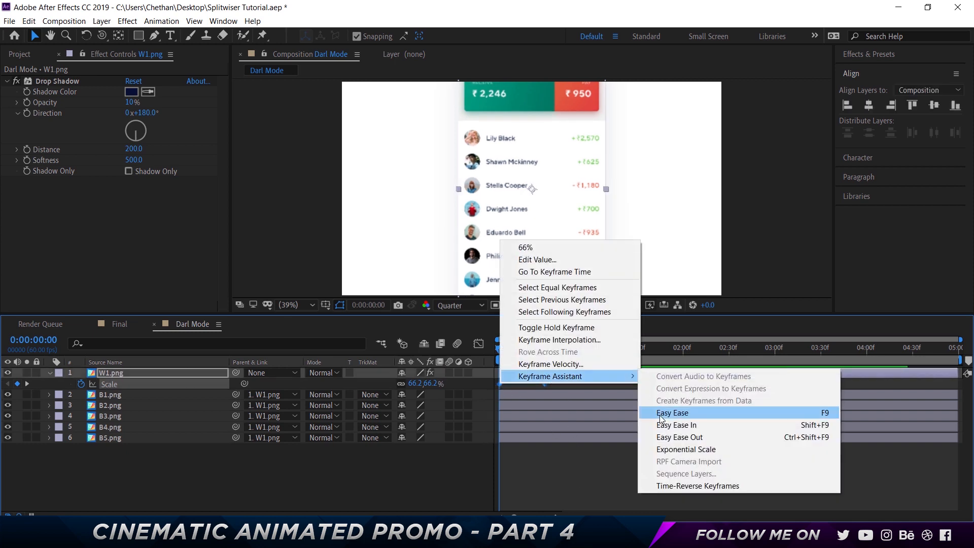
click(675, 411)
- Stretch the final Scale keyframe's ease toward the first keyframe in the speed graph, and preview the scale-down animation
click(479, 344)
click(561, 442)
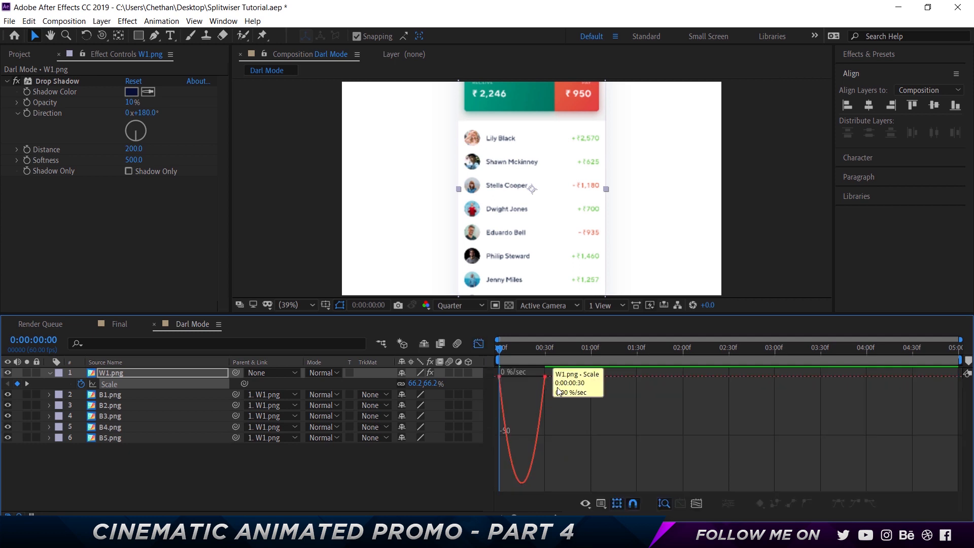
drag(556, 394, 503, 376)
click(479, 345)
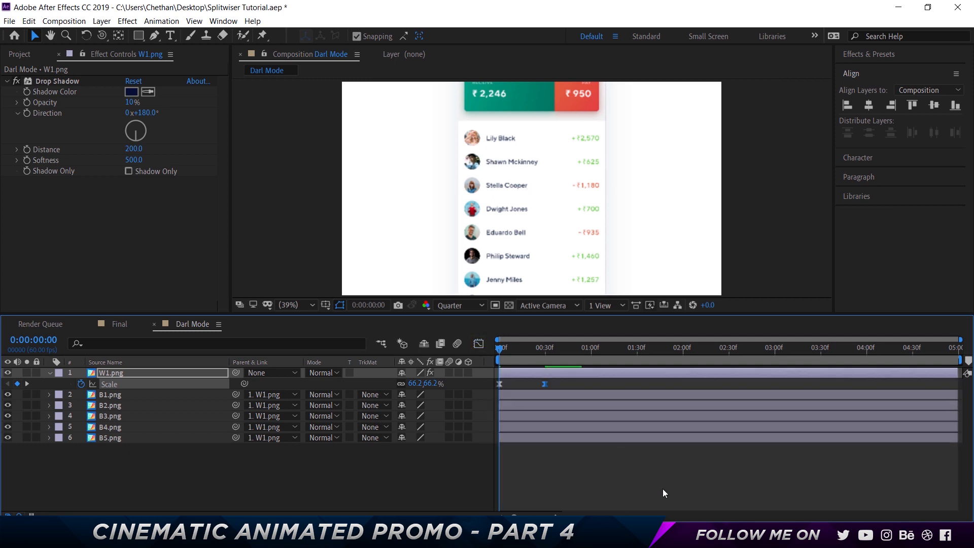
key(space)
key(space)
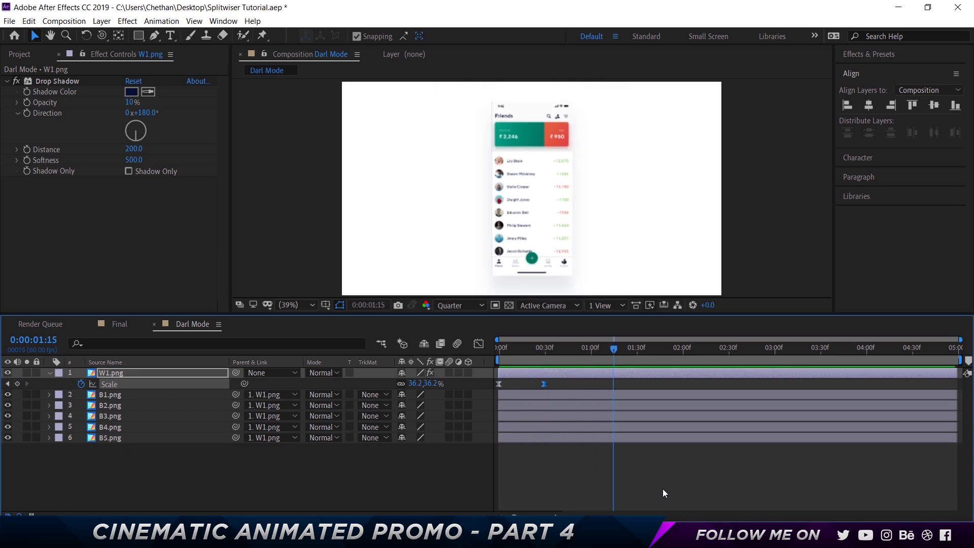
- Move the current time to 0:00:00:20, ten frames before W1.png's second Scale keyframe
mouse_move(536, 348)
mouse_down()
mouse_move(477, 349)
mouse_move(549, 351)
mouse_up()
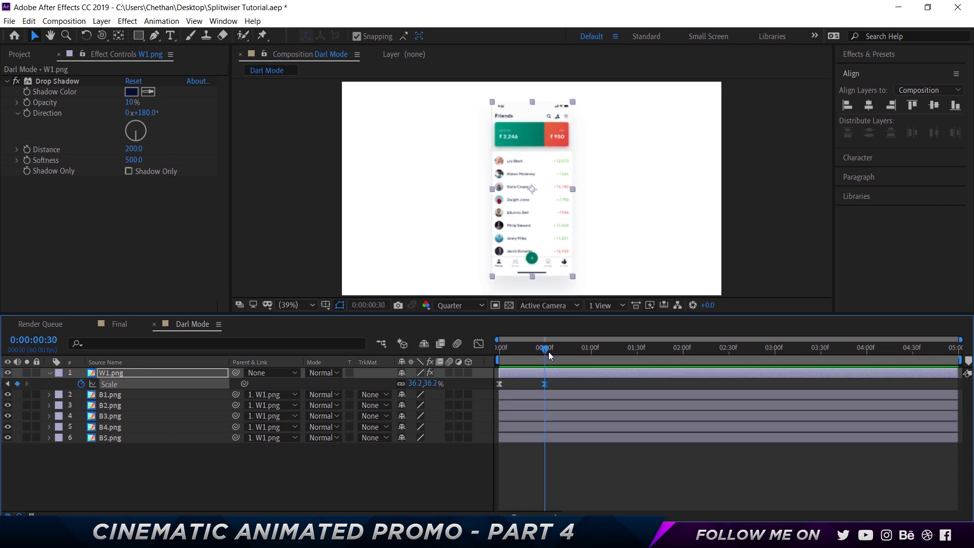
key(shift+Page_Up)
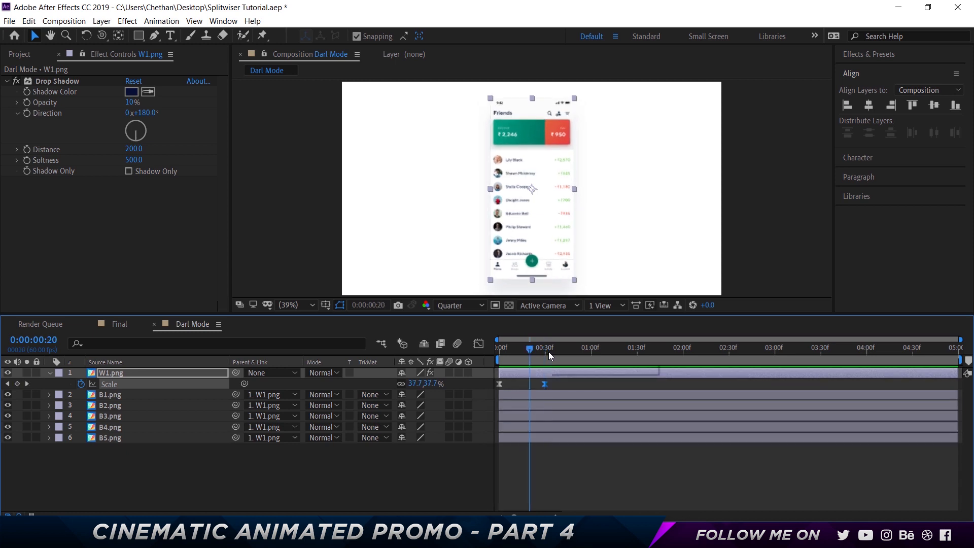
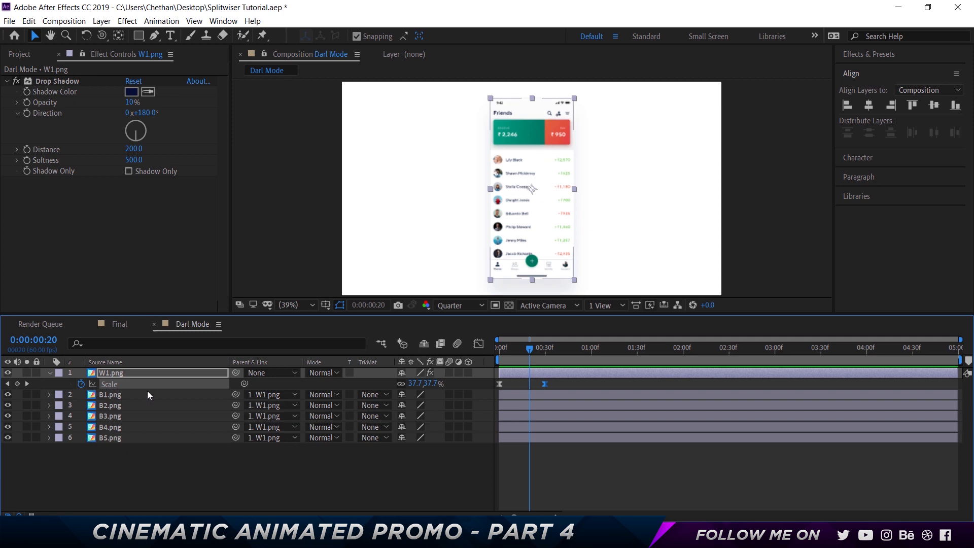
- Keyframe W1.png's Opacity from 100% at 0:00:00:20 to 0% at 0:00:00:30, keeping its Scale property shown as well
click(144, 373)
key(t)
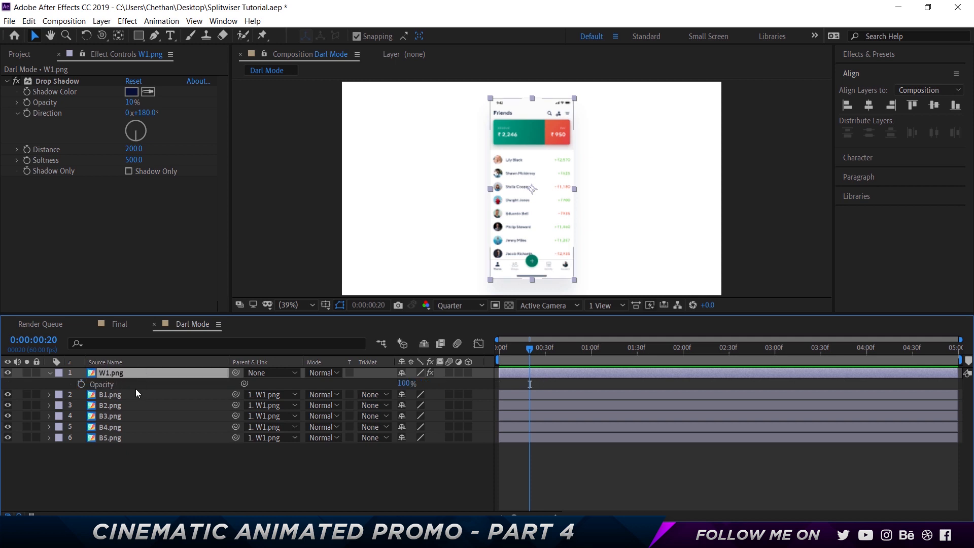
key(shift+s)
click(81, 394)
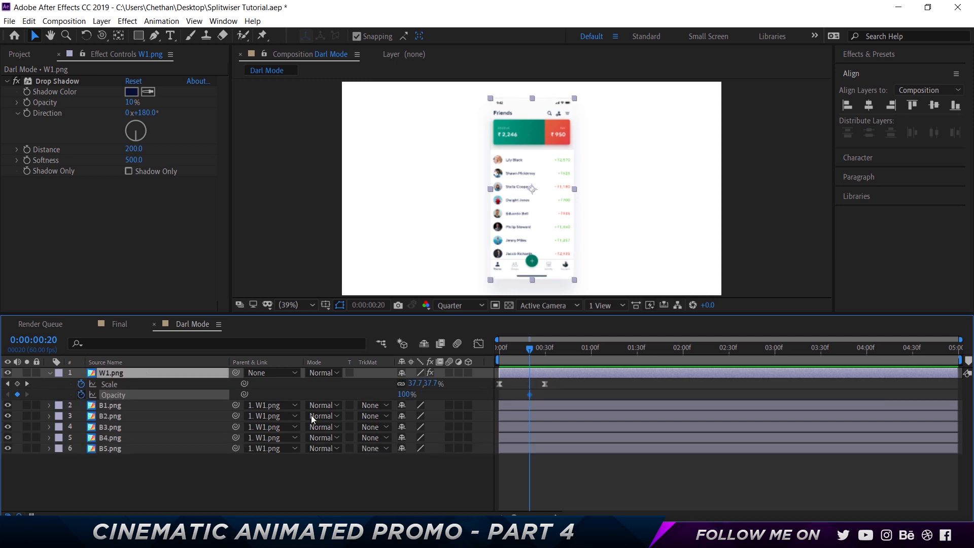
drag(534, 349, 545, 349)
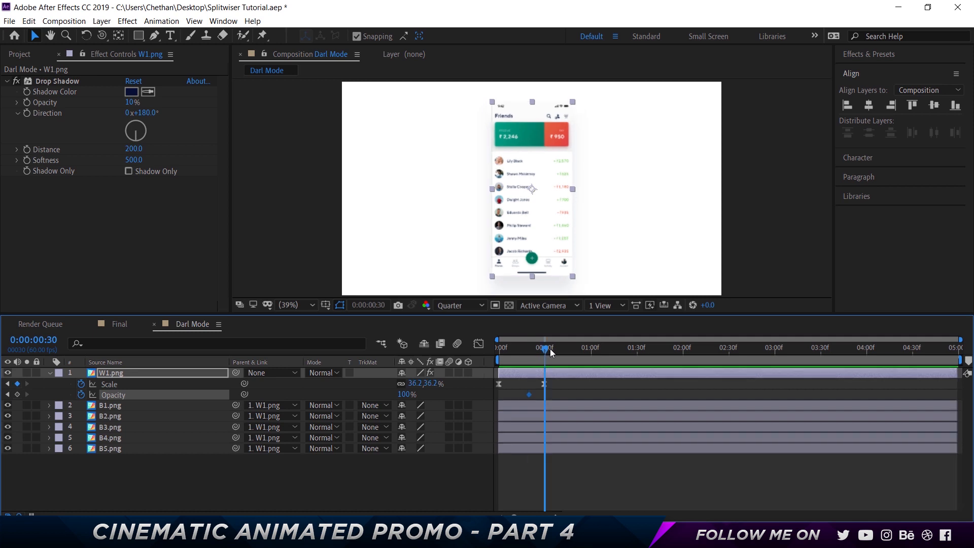
click(403, 394)
text(0)
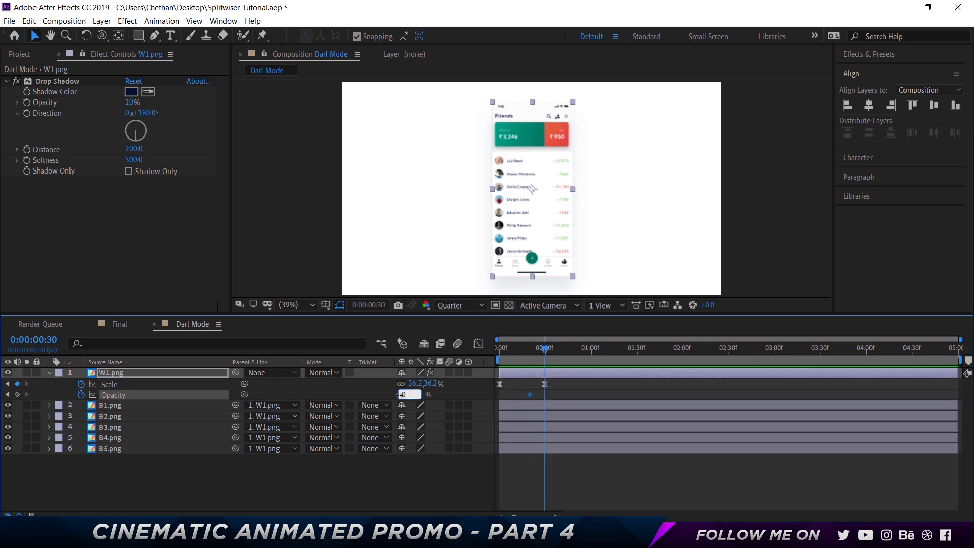
key(Return)
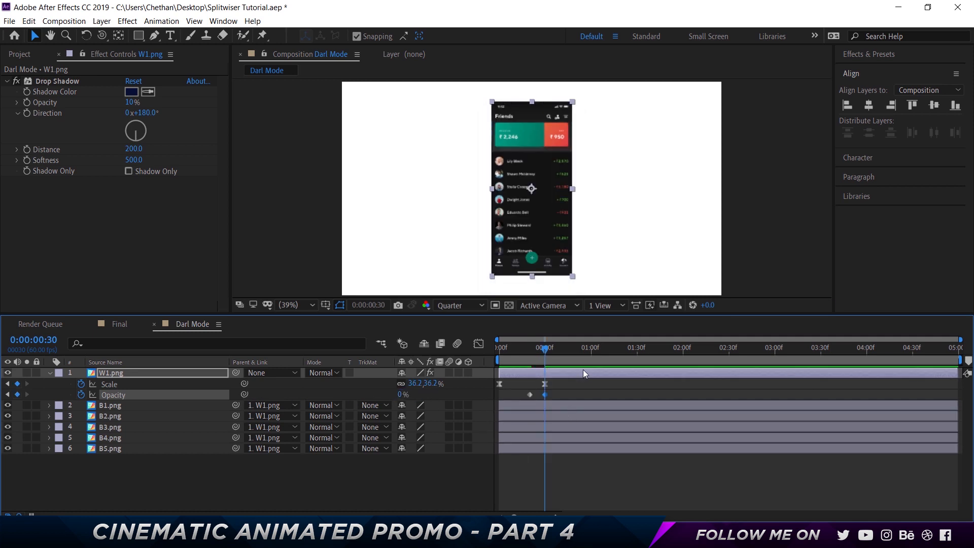
- Apply Easy Ease to both Opacity keyframes of W1.png and preview the fade from the white to the dark screen
drag(554, 398, 525, 389)
right_click(528, 392)
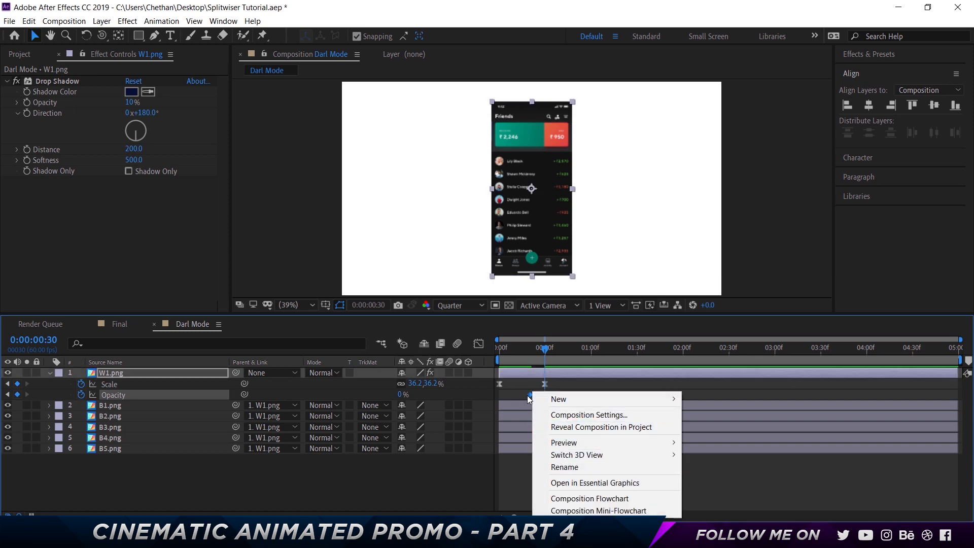
right_click(530, 393)
mouse_move(609, 388)
click(707, 424)
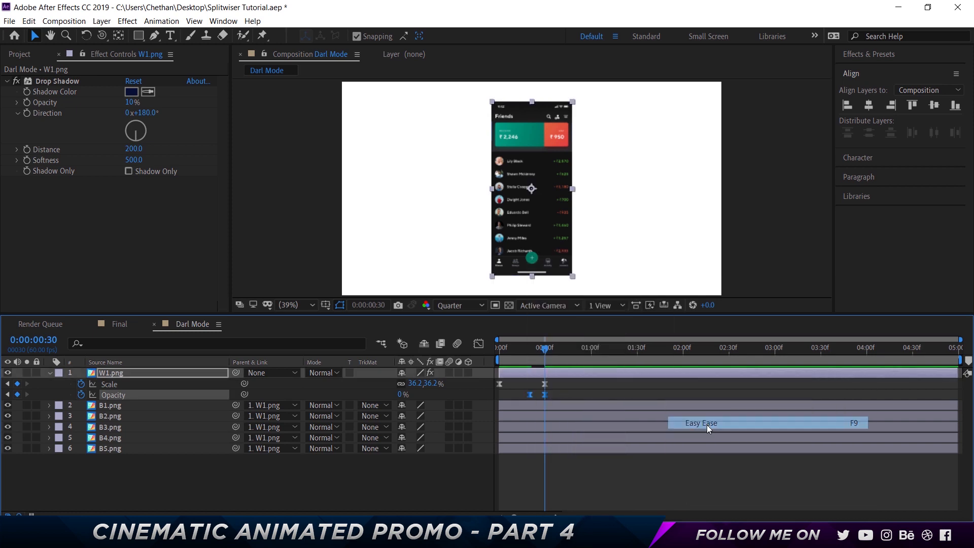
click(517, 349)
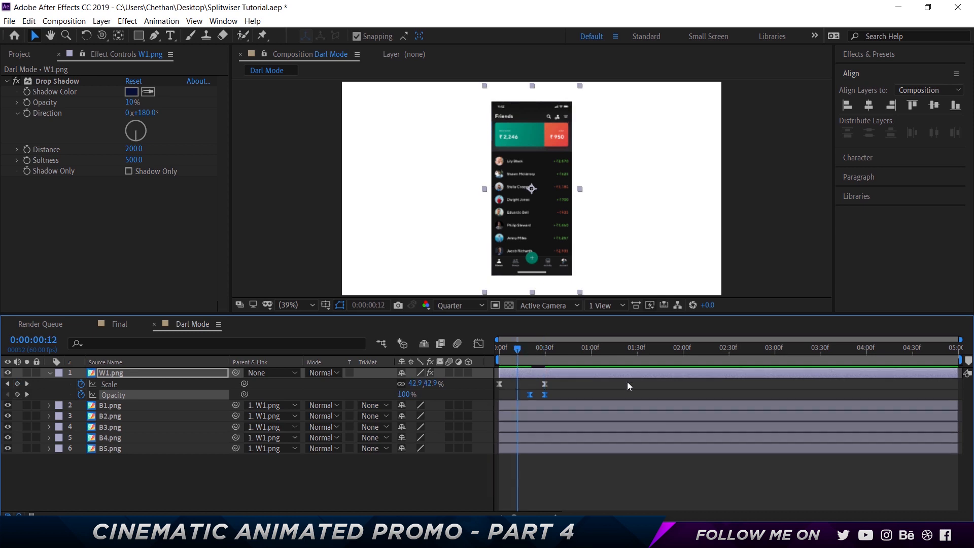
key(space)
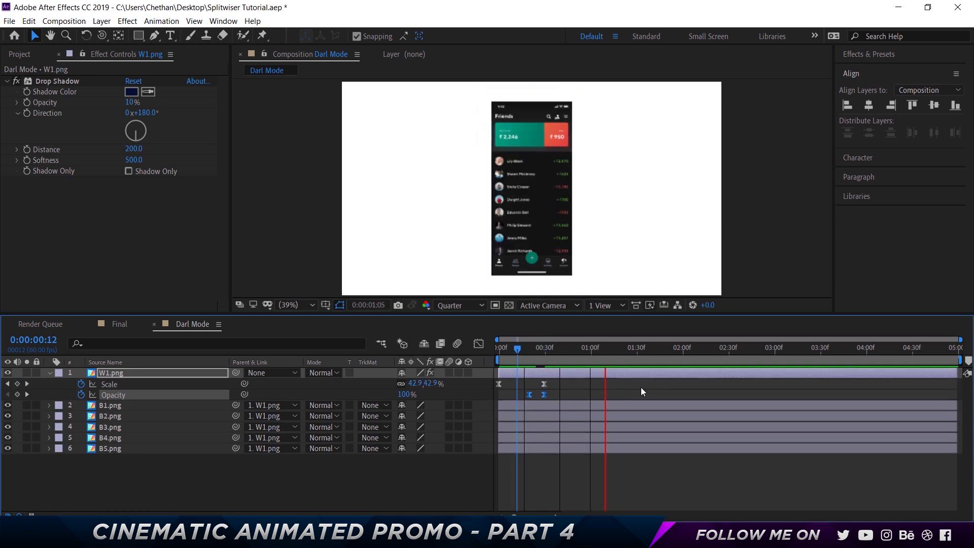
- Return to 0:00:00:20, copy the BG White layer from the Final composition into Darl Mode, and place it below all other layers
click(528, 355)
right_click(284, 470)
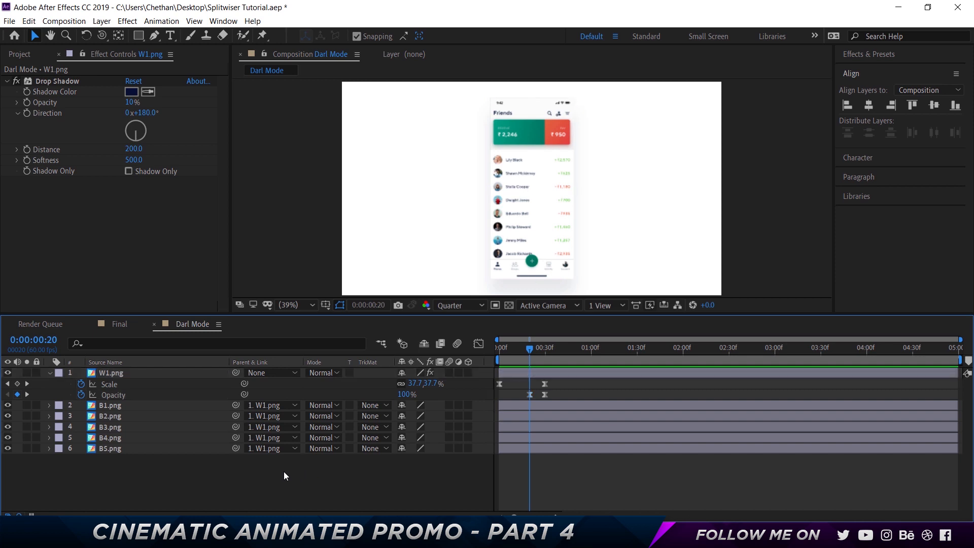
mouse_move(315, 355)
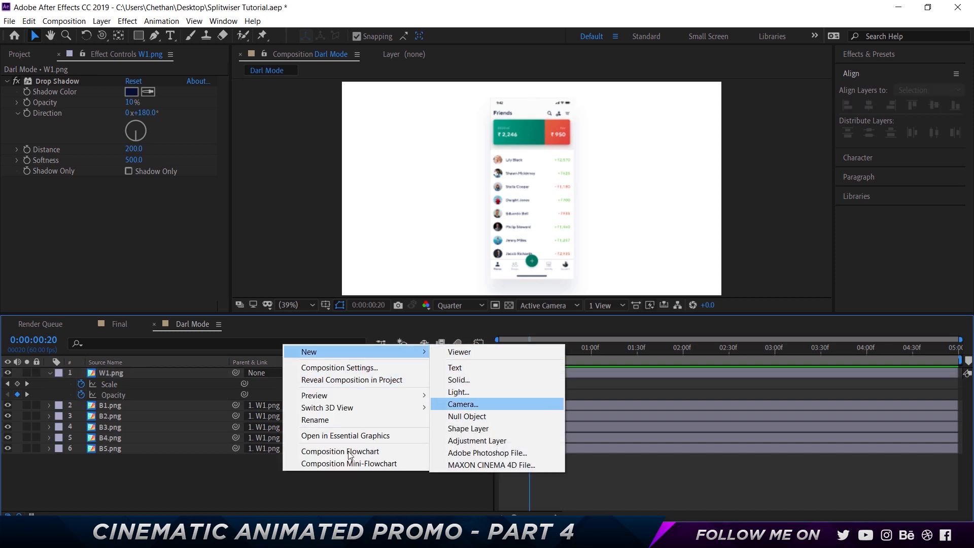
click(129, 413)
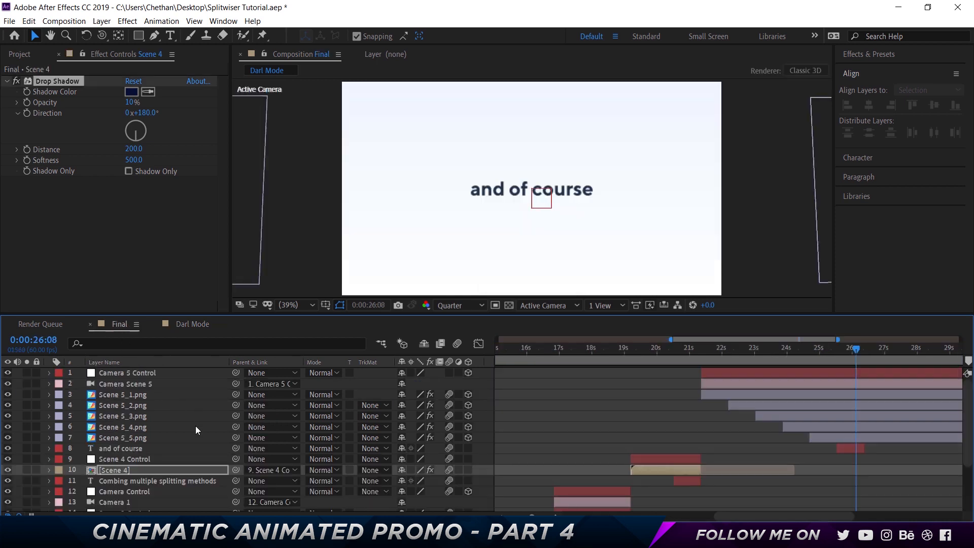
scroll(149, 494, down, 3)
click(142, 505)
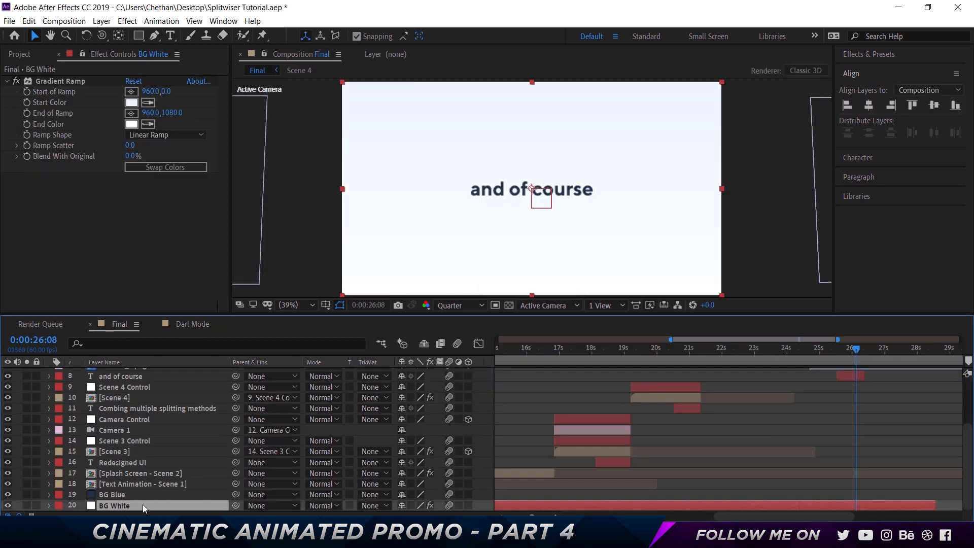
click(181, 325)
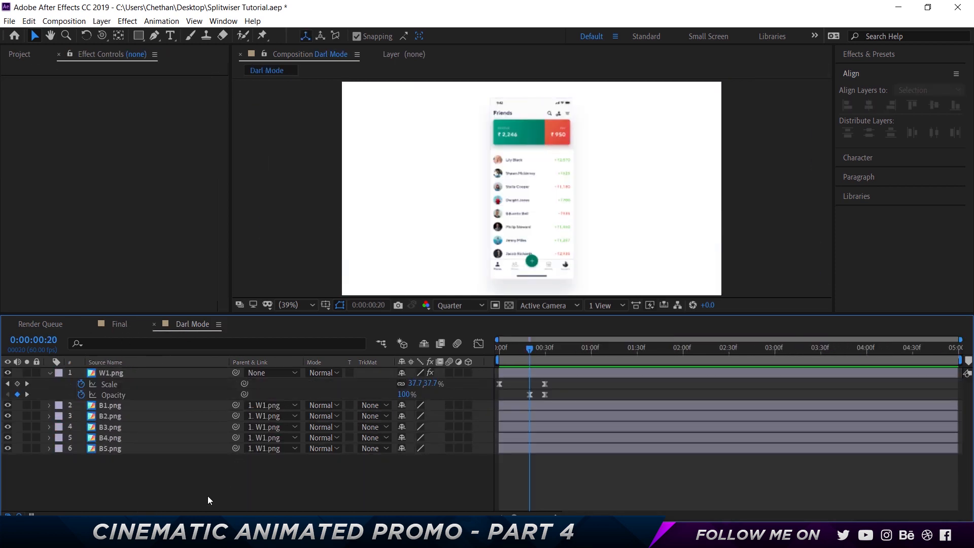
key(ctrl+v)
drag(141, 376, 142, 472)
- Create a 1920 x 1080 px solid named BG Dark with the color #121212 above the BG layer
key(ctrl+y)
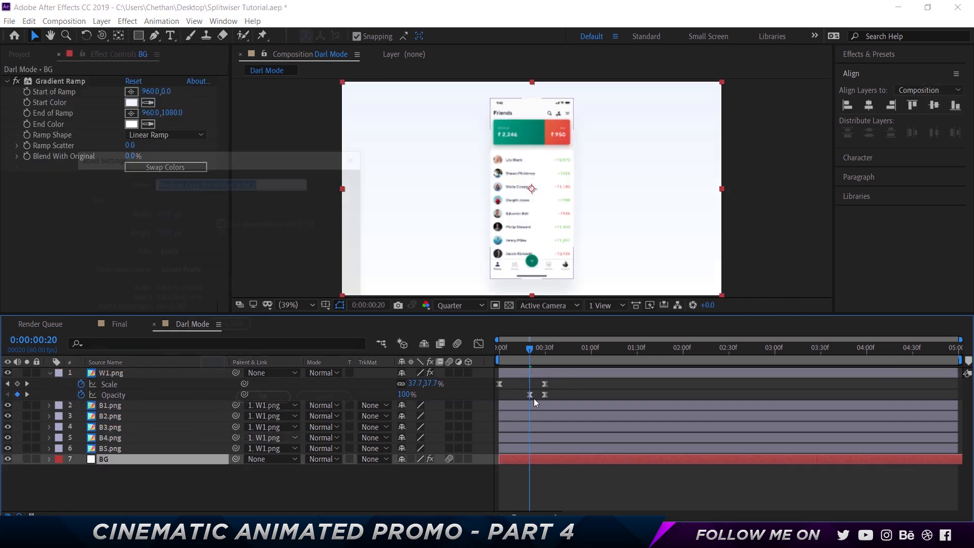
key(BackSpace)
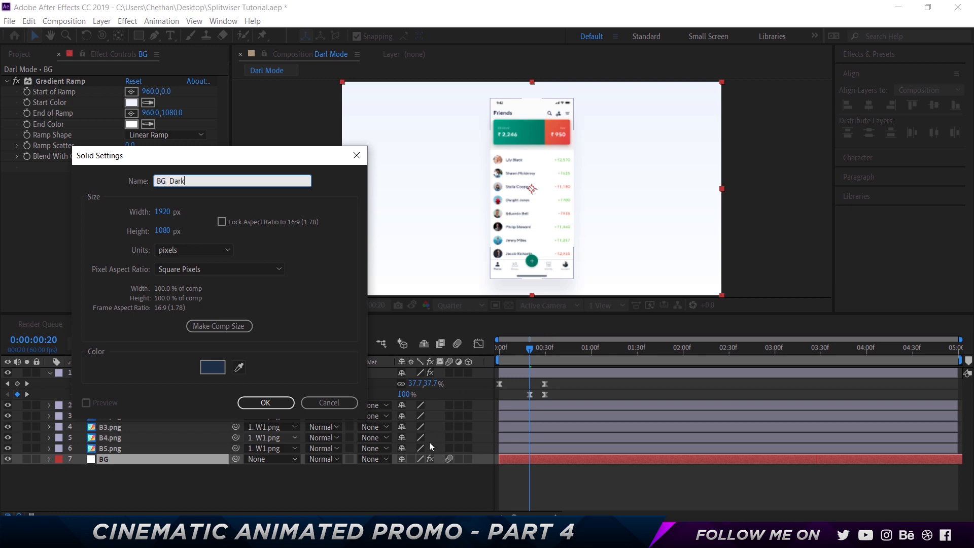
click(212, 367)
text(121212)
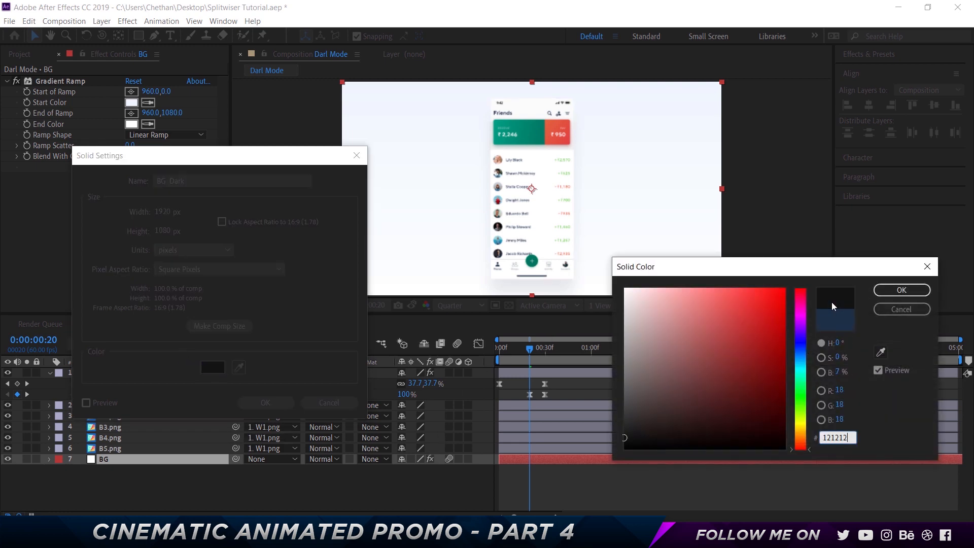
key(Return)
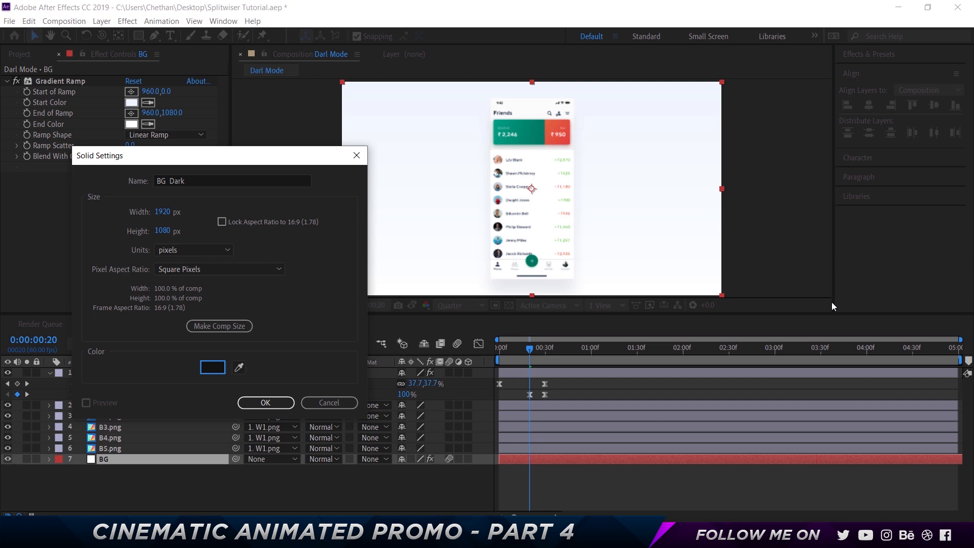
click(266, 402)
- Copy the Drop Shadow effect of W1.png onto the B1.png, B2.png and B3.png layers
click(124, 371)
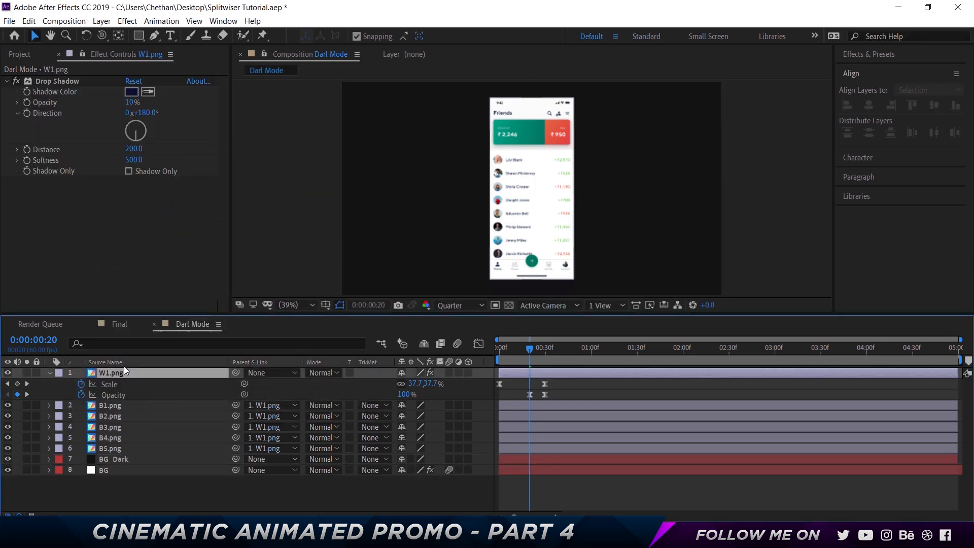
click(62, 81)
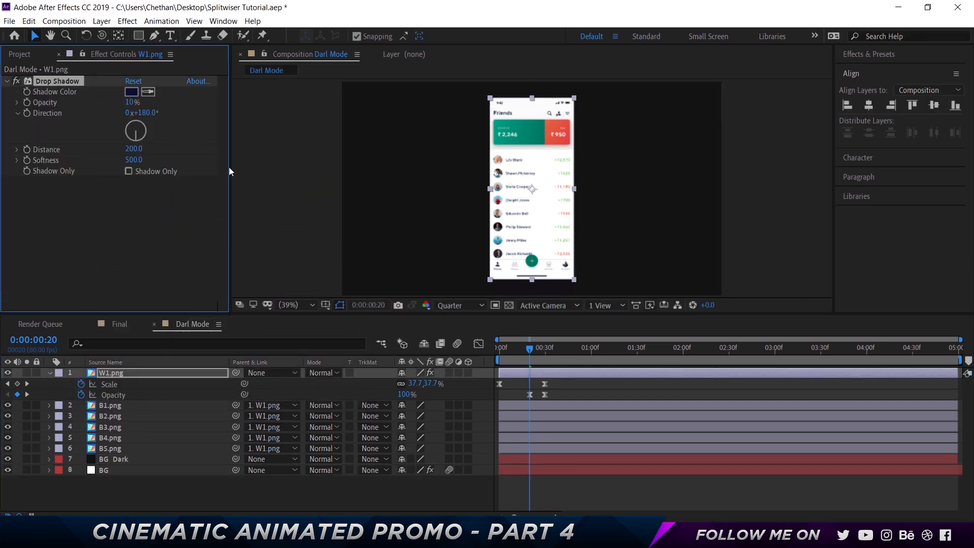
click(125, 405)
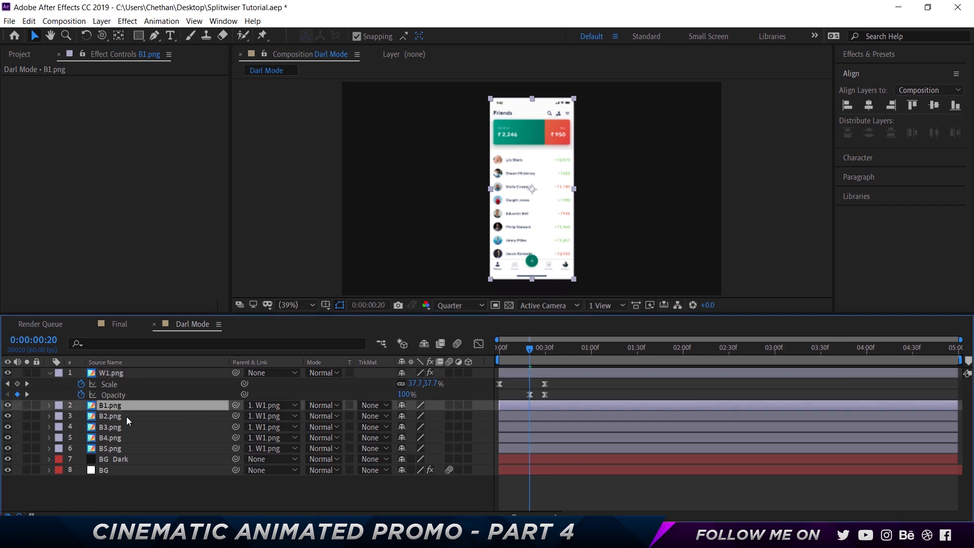
click(126, 420)
click(125, 429)
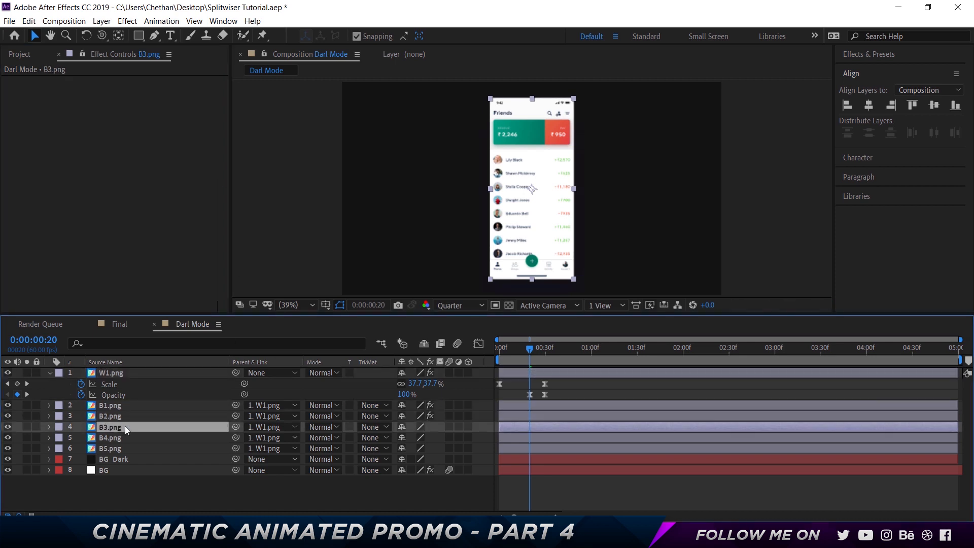
key(ctrl+v)
- Paste the Drop Shadow effect onto B4.png and B5.png, and make B1.png's shadow color black
click(125, 438)
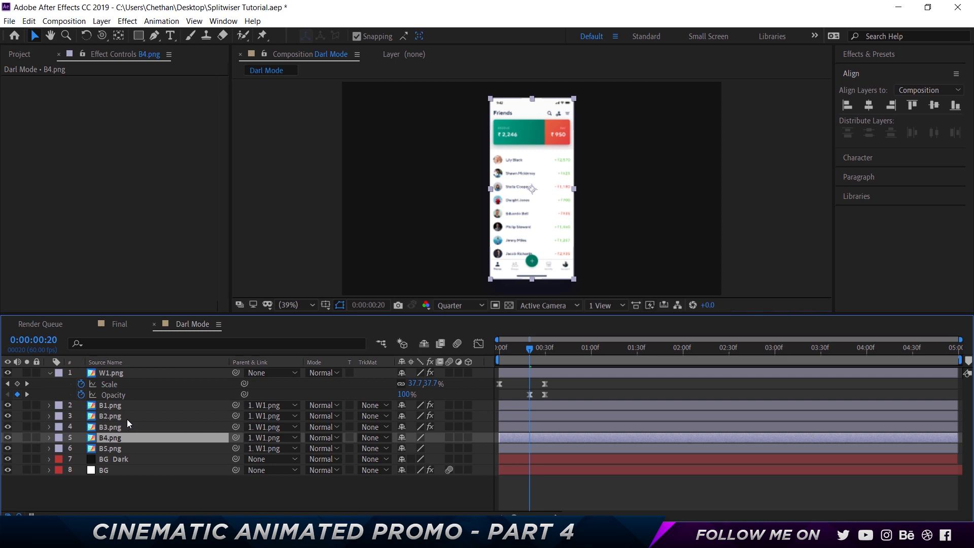
click(127, 419)
click(126, 438)
key(ctrl+v)
click(133, 448)
key(ctrl+v)
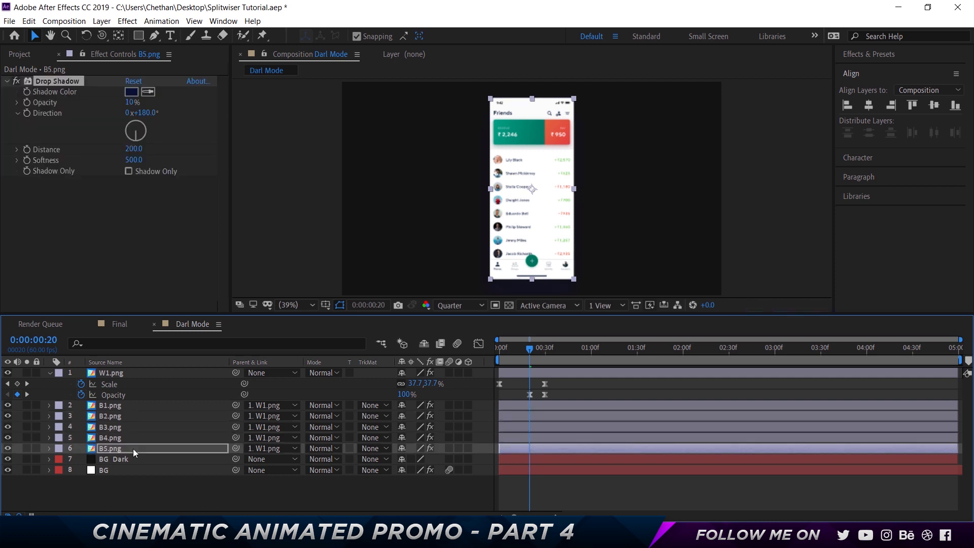
click(539, 405)
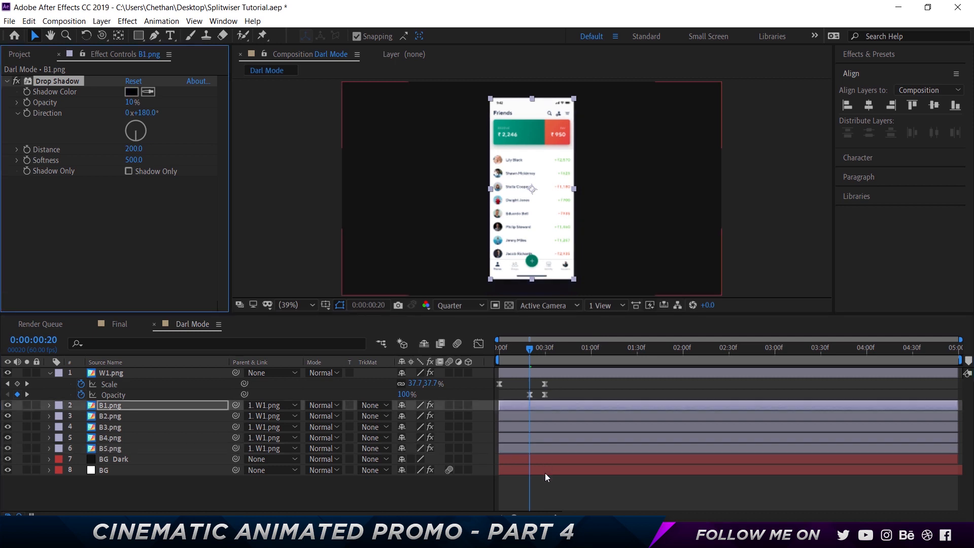
- Start the BG Dark layer at 0:00:00:20 and keyframe its Opacity from 0% there to 100% at 0:00:00:30
click(549, 460)
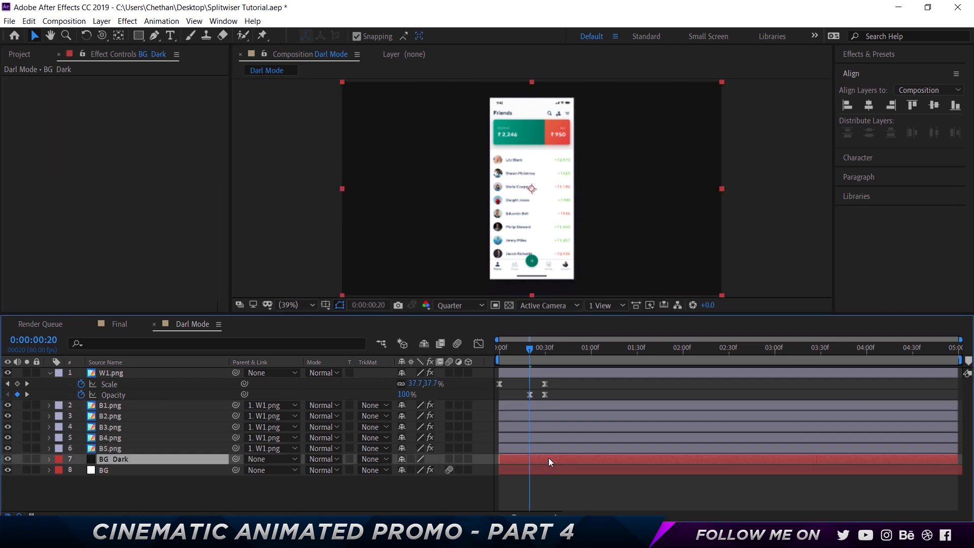
key([)
key(t)
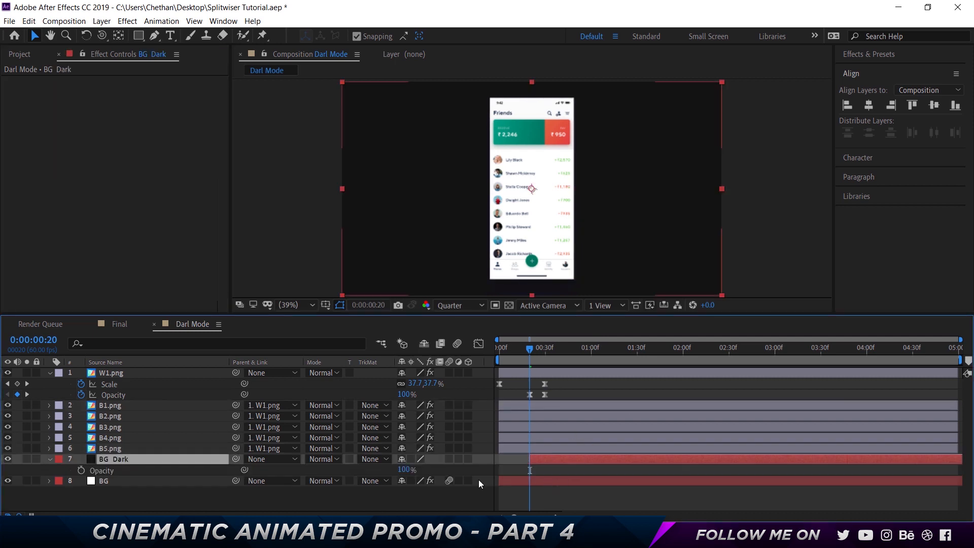
click(81, 470)
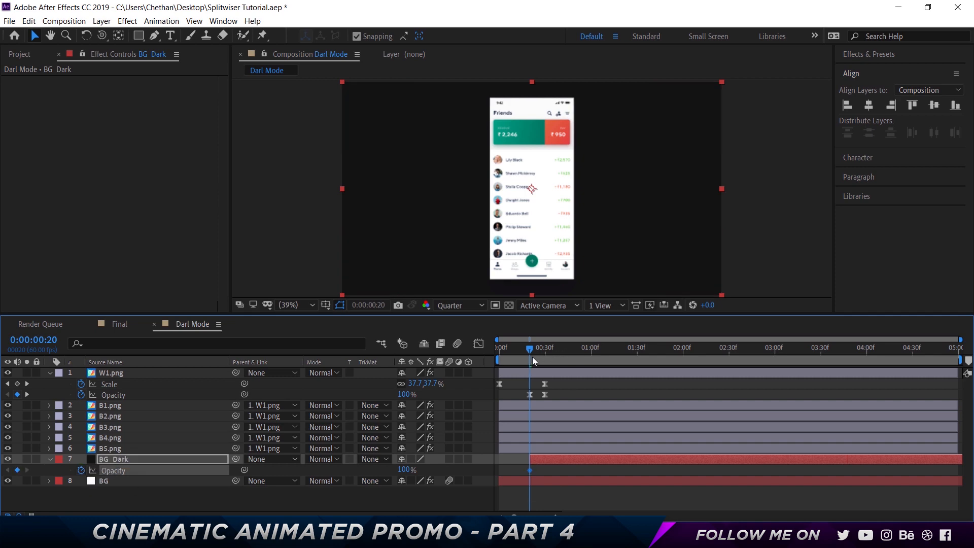
click(405, 469)
text(0)
drag(535, 351, 547, 353)
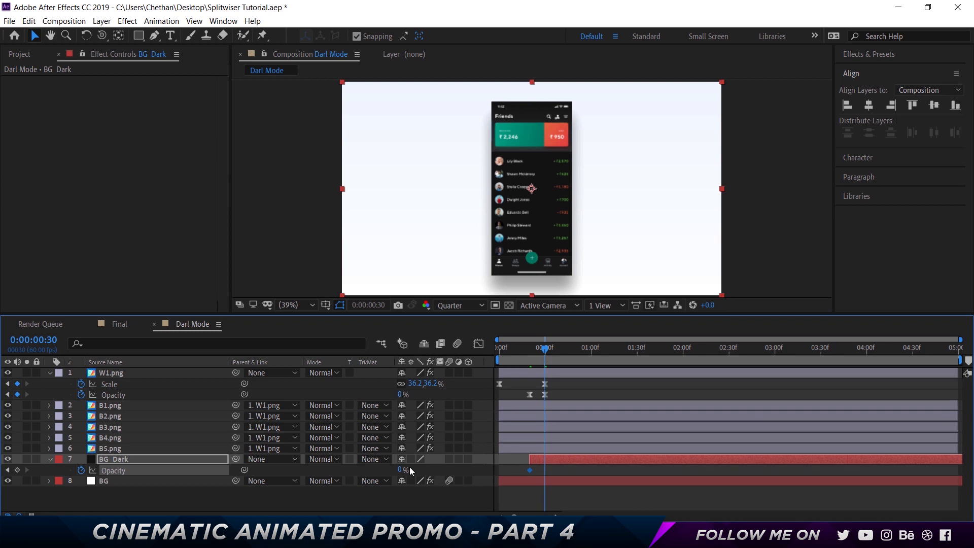
text(100)
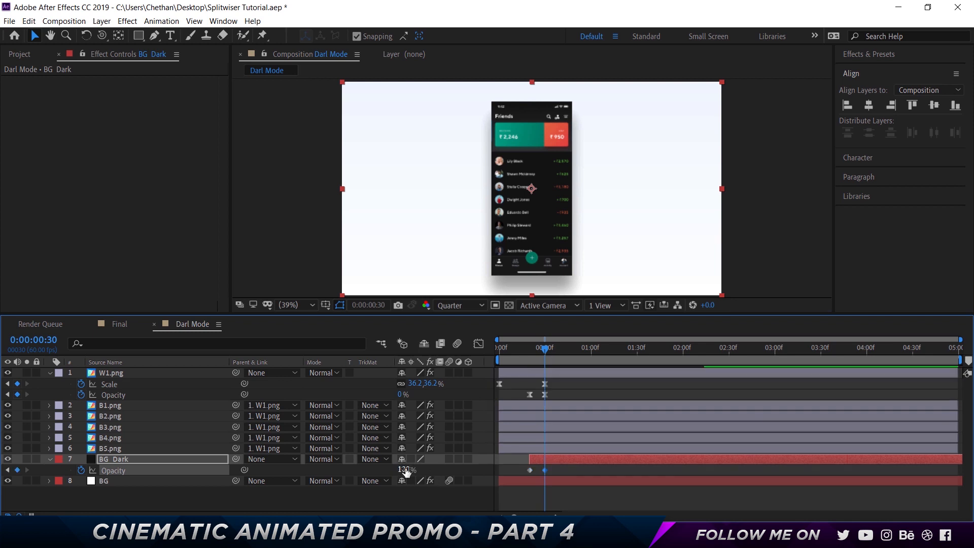
key(Return)
- Apply Easy Ease to both Opacity keyframes of BG Dark and preview the light-to-dark transition from the first frame
click(573, 474)
drag(519, 450, 532, 470)
right_click(531, 470)
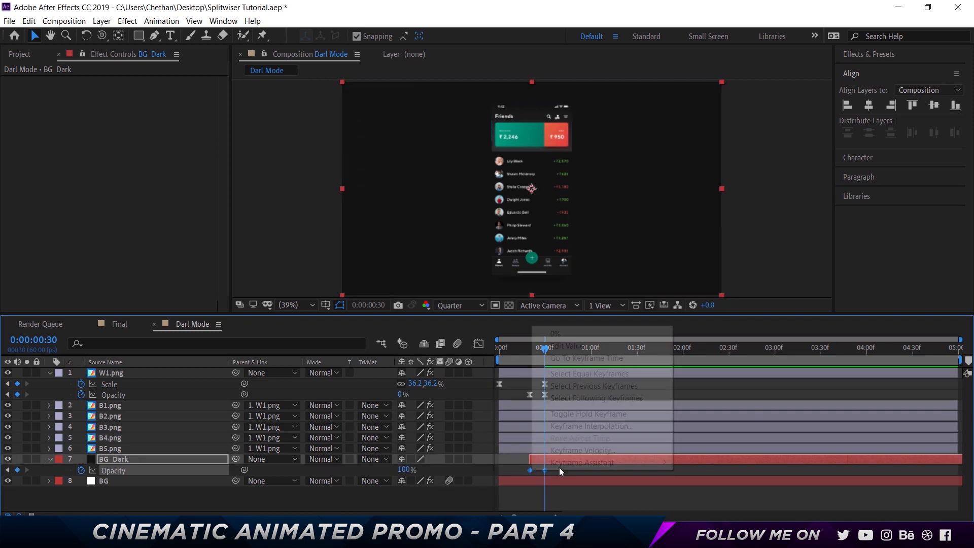
mouse_move(565, 461)
click(706, 401)
click(512, 352)
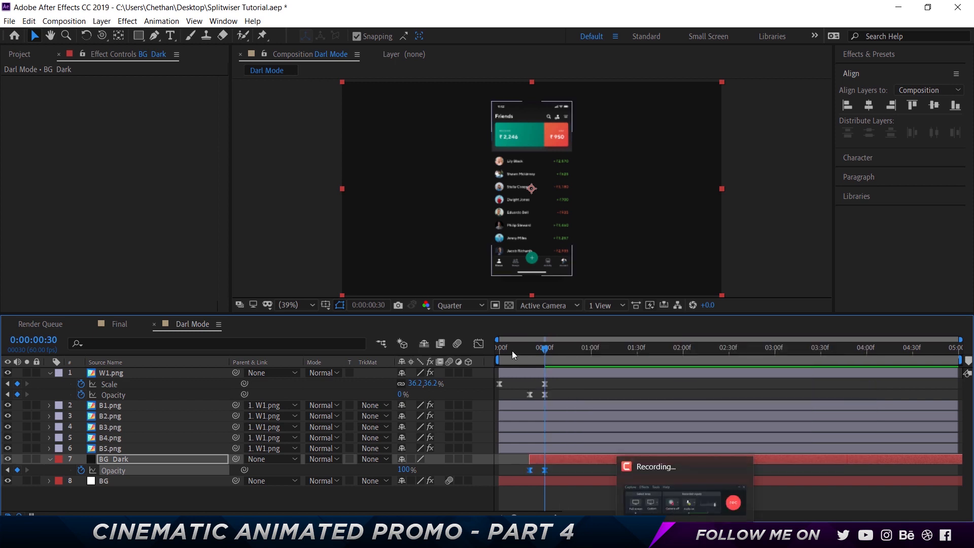
key(space)
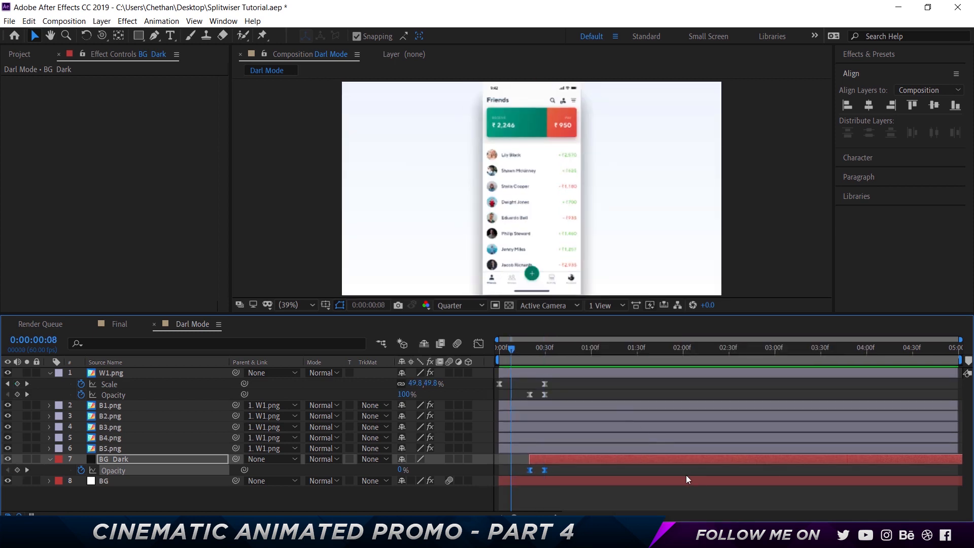
drag(513, 351, 464, 351)
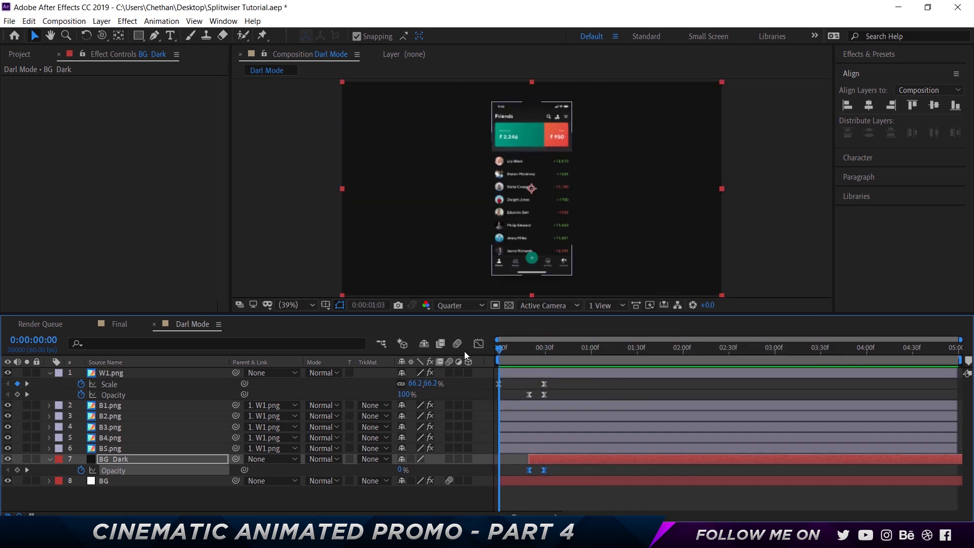
key(space)
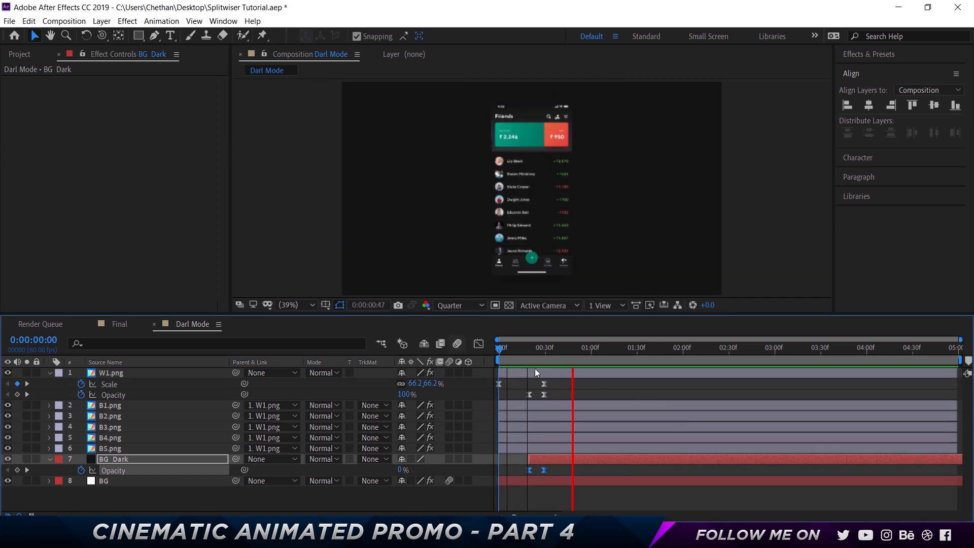
- Move the first Opacity keyframes of W1.png and BG Dark, along with BG Dark's layer start, to 0:00:00:15
click(528, 354)
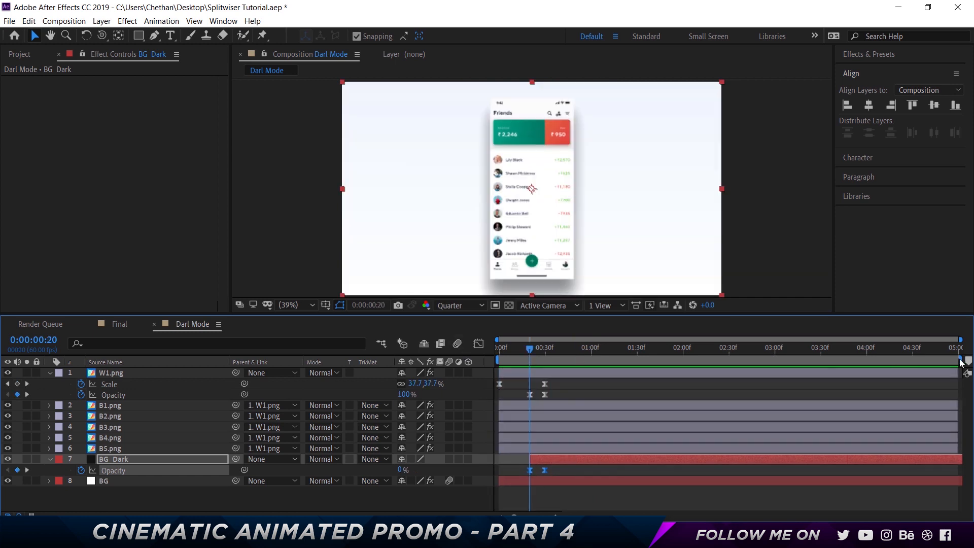
key(shift+Page_Up)
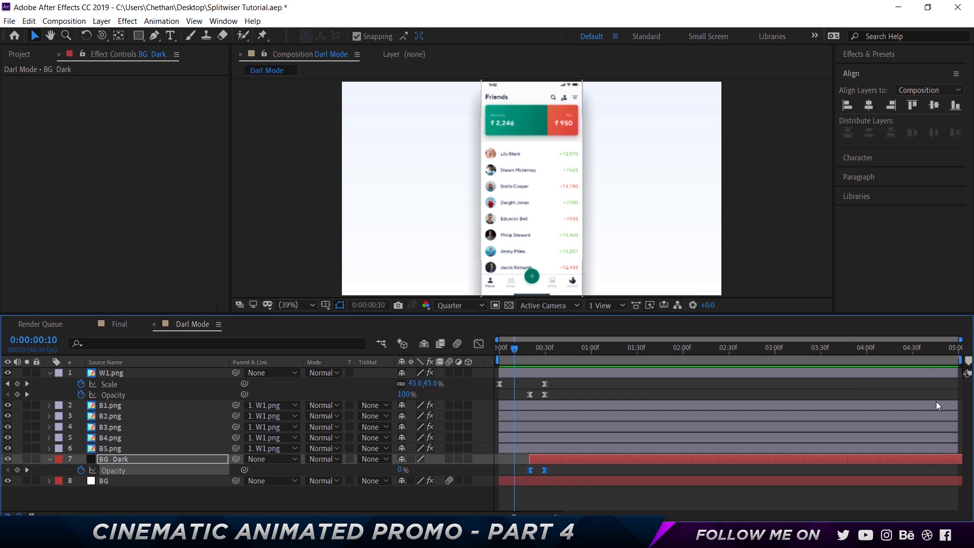
key(Page_Down)
key(Page_Down)
key(Page_Down)
key(Page_Down)
key(Page_Down)
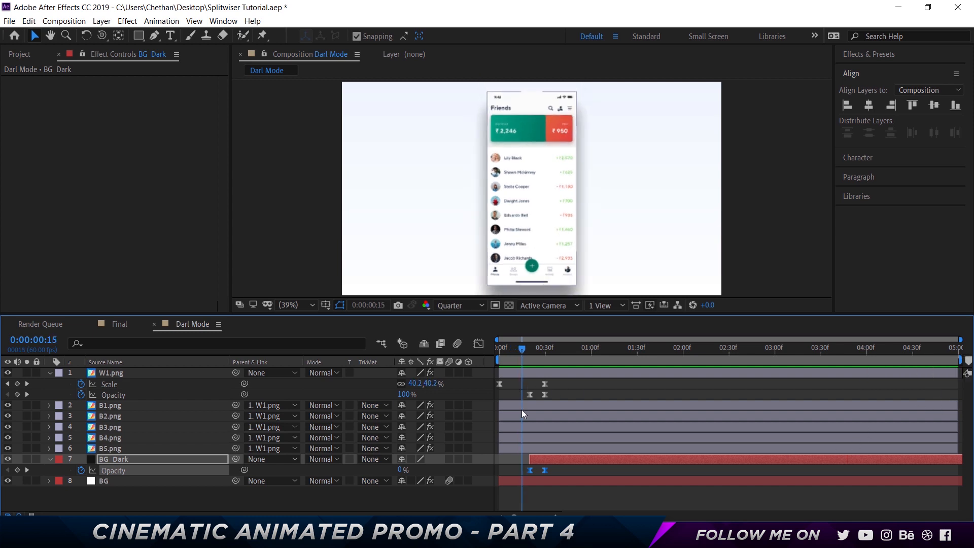
drag(514, 388, 523, 459)
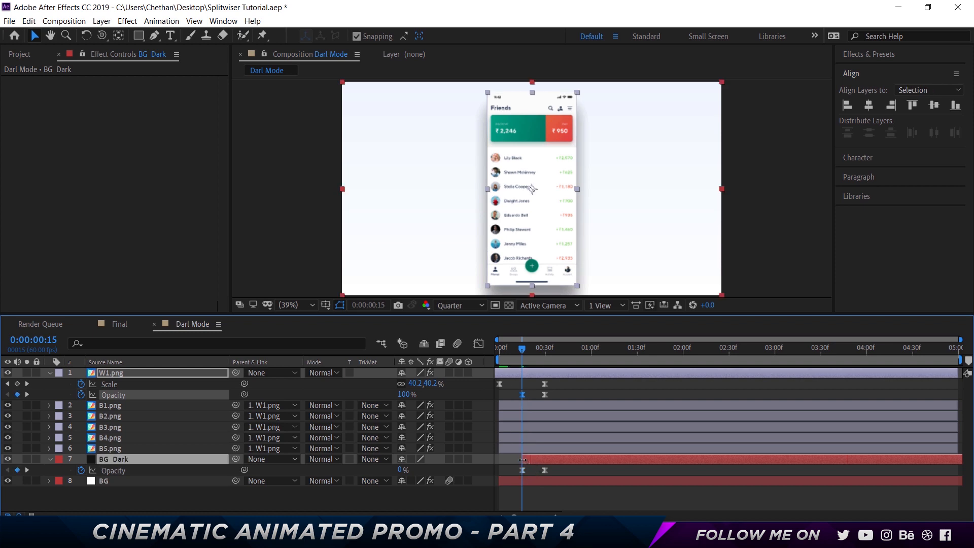
click(567, 506)
- Preview the light-to-dark transition from the first frame and scrub through its opening frames
key(Home)
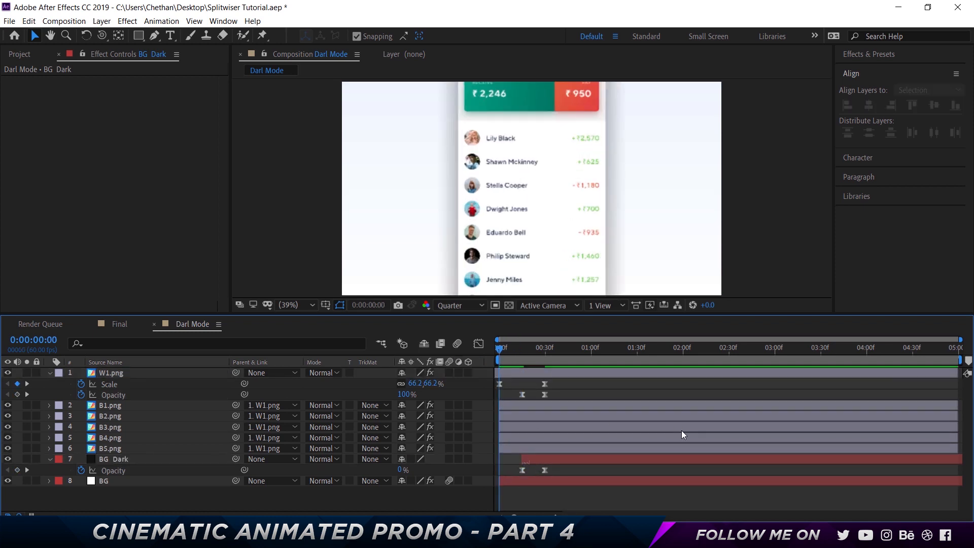
key(space)
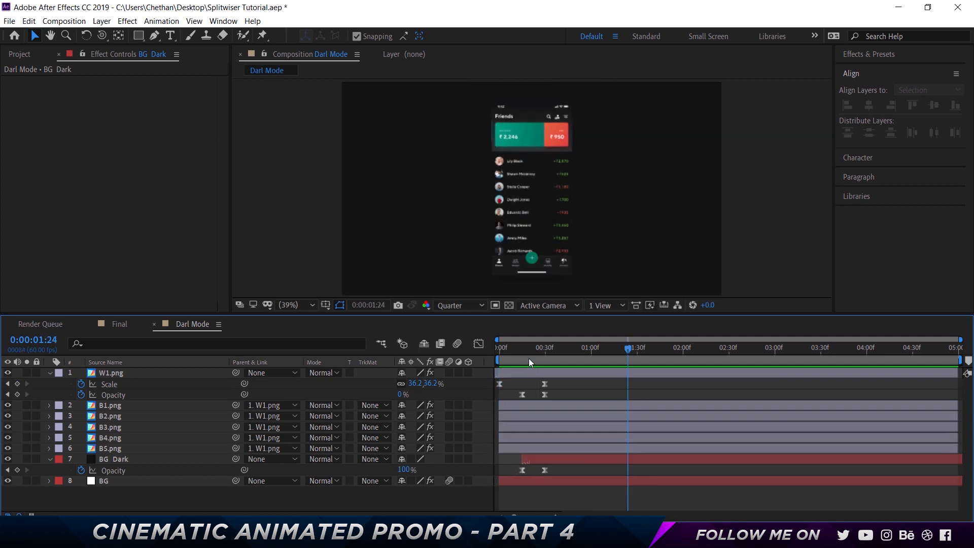
key(space)
key(space)
drag(526, 348, 506, 349)
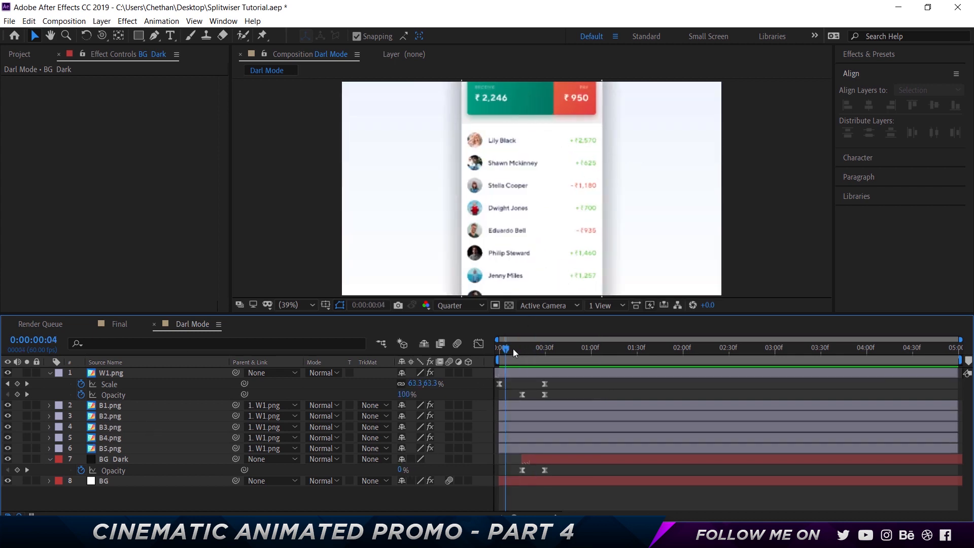
- Move the B1.png through B5.png layers so they all start at 0:00:00:15
drag(513, 349, 522, 350)
click(102, 405)
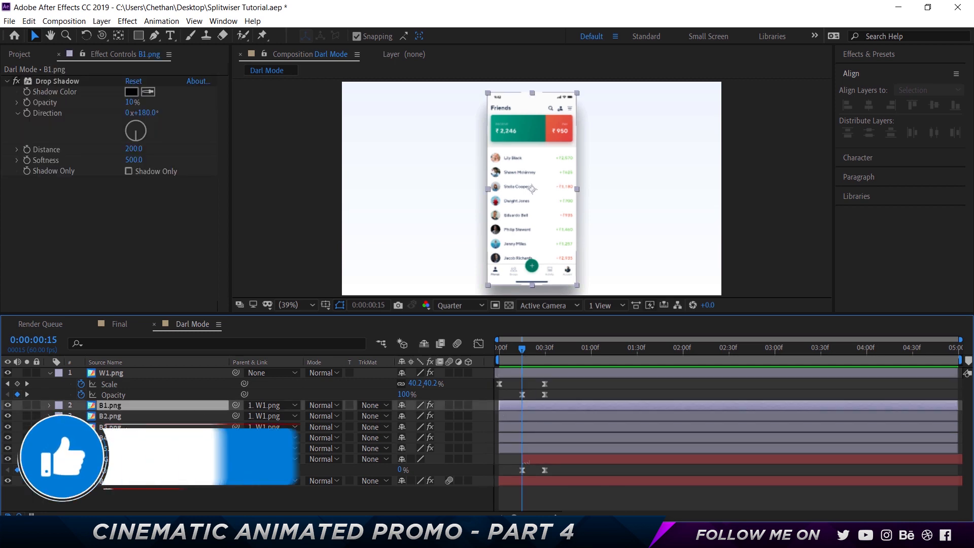
shift+click(472, 451)
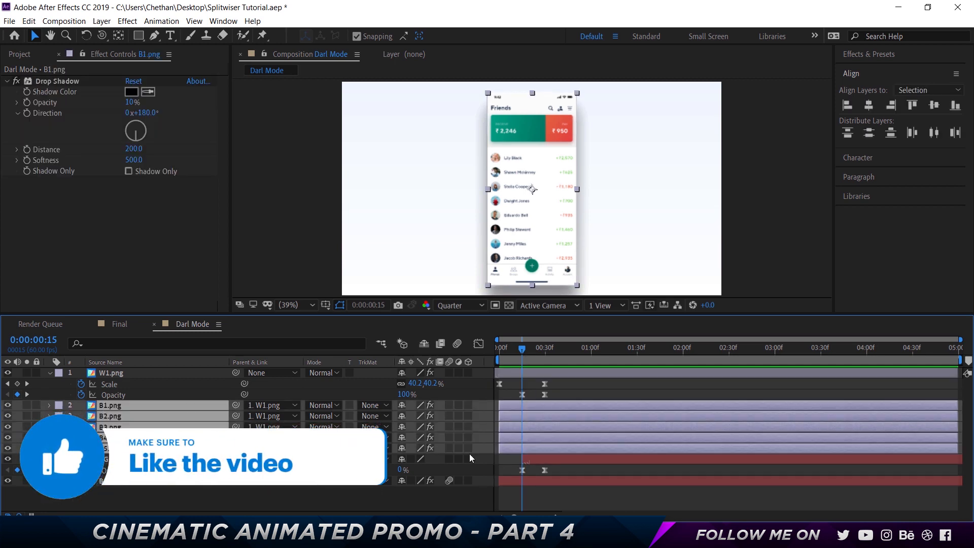
key(bracketleft)
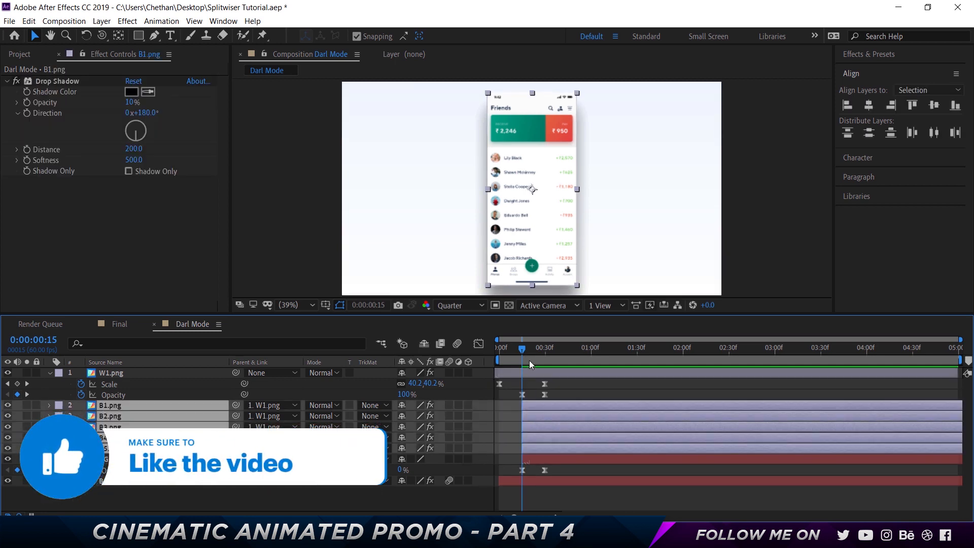
- Trim the starts of the B2.png through B5.png layers to 0:00:00:30 and preview the transition
drag(526, 349, 536, 351)
drag(541, 348, 545, 348)
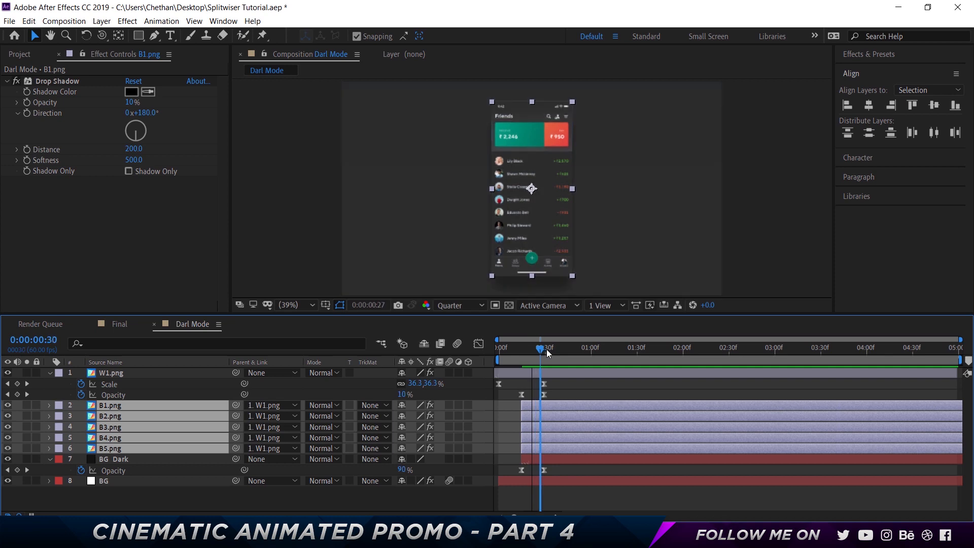
click(501, 426)
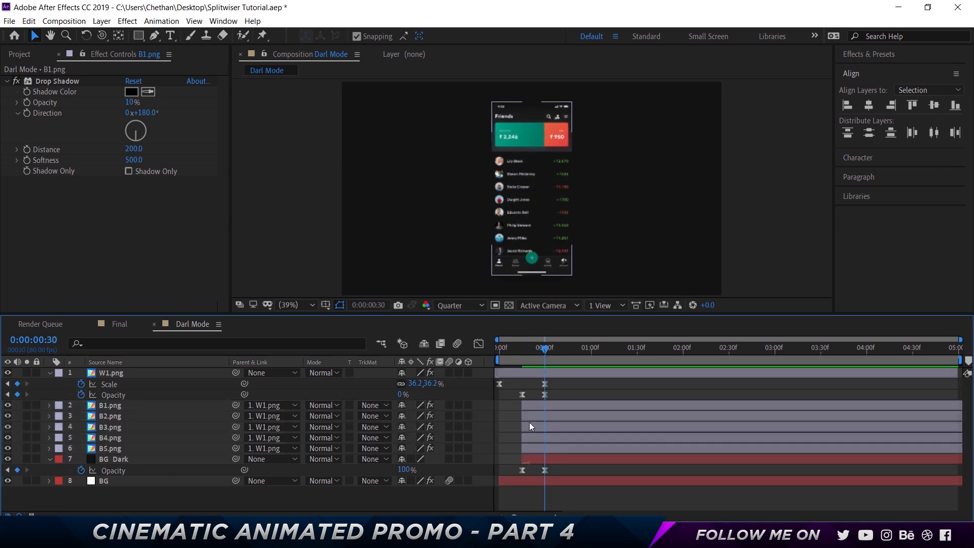
click(535, 417)
shift+click(537, 448)
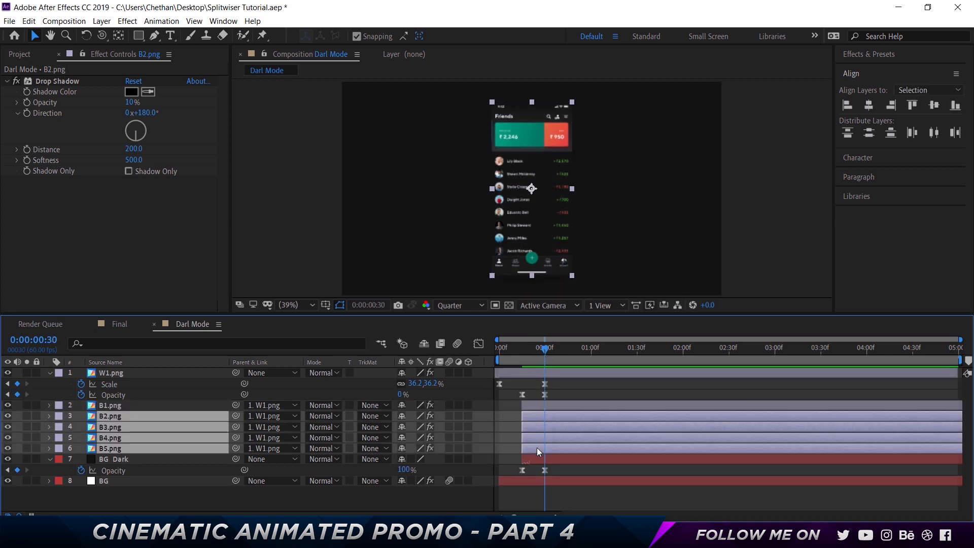
key(alt+bracketleft)
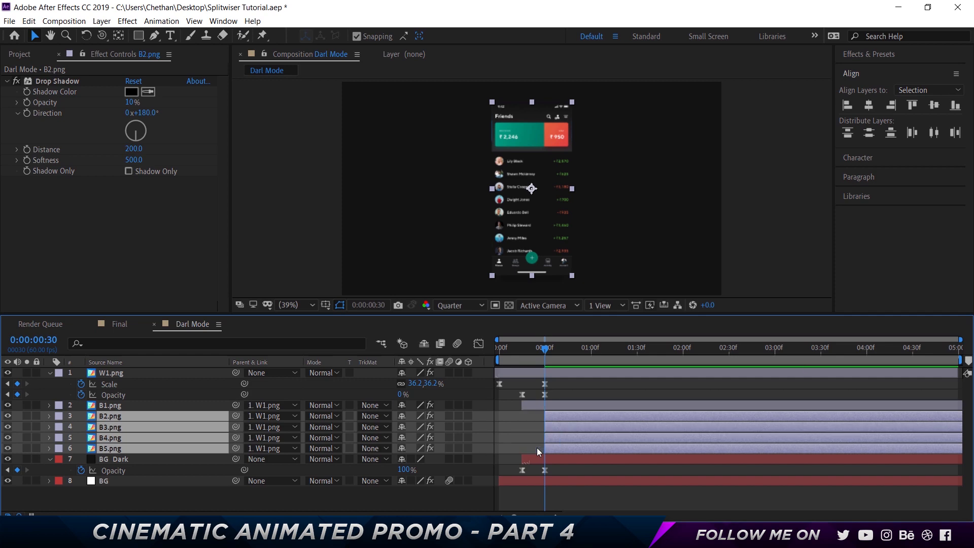
drag(543, 355, 518, 354)
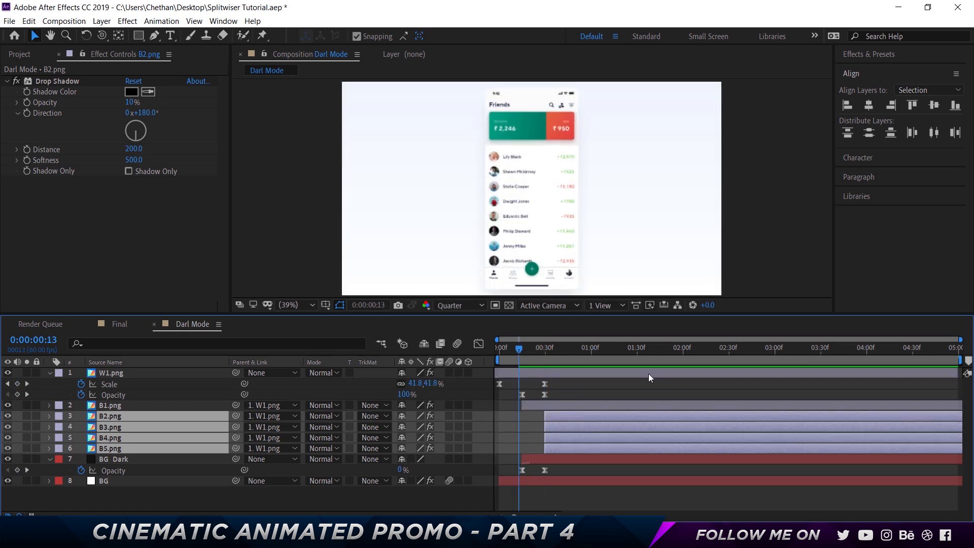
key(space)
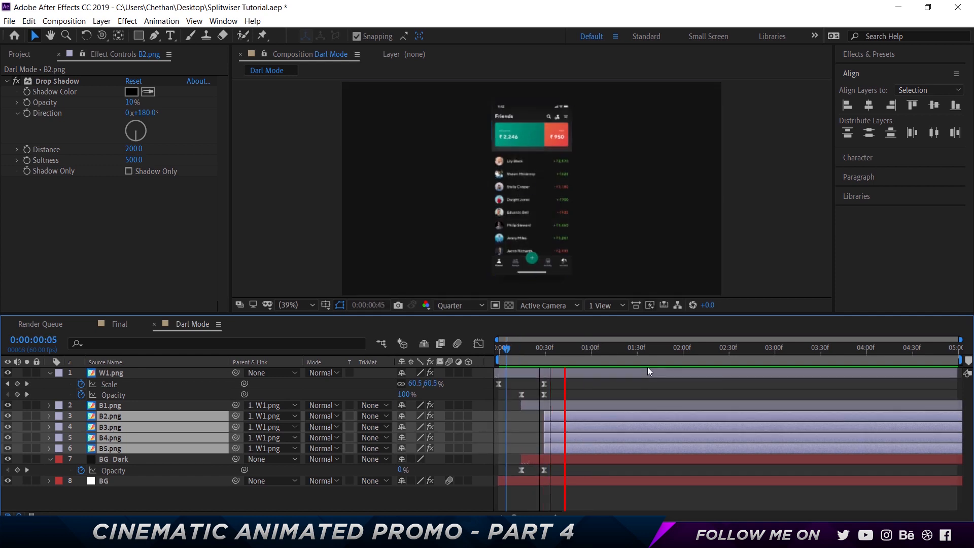
key(space)
- Add Position keyframes to the B2.png, B3.png, B4.png and B5.png layers at 0:00:00:40
drag(541, 351, 548, 349)
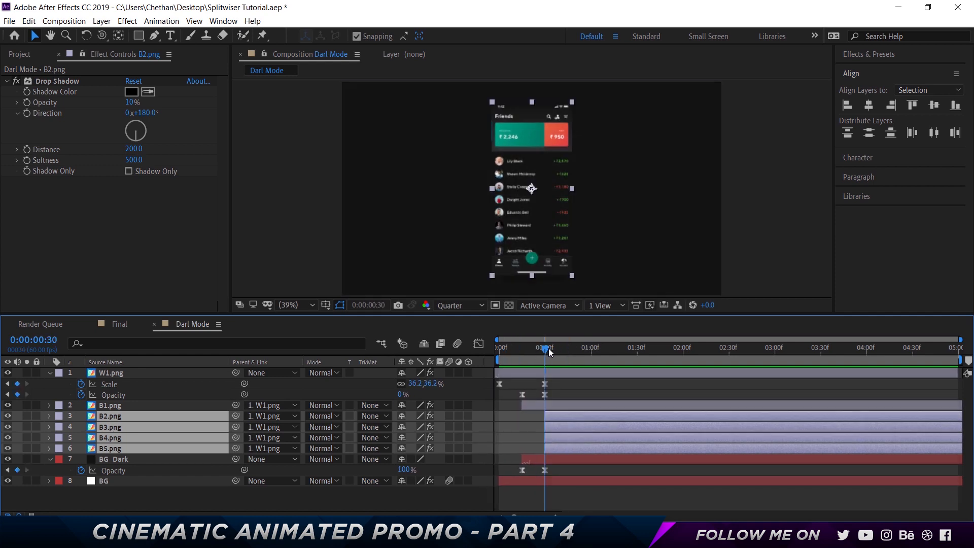
key(shift+Page_Down)
click(516, 425)
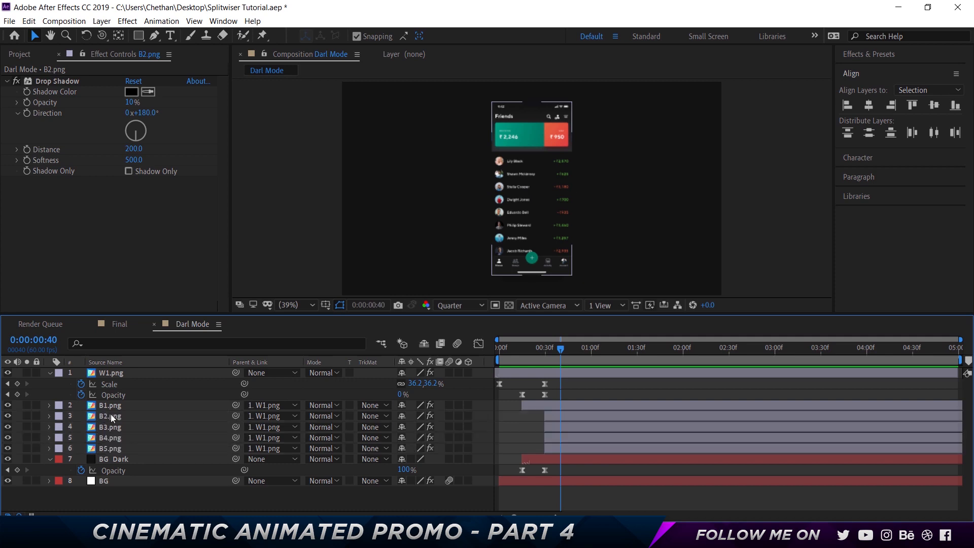
click(111, 414)
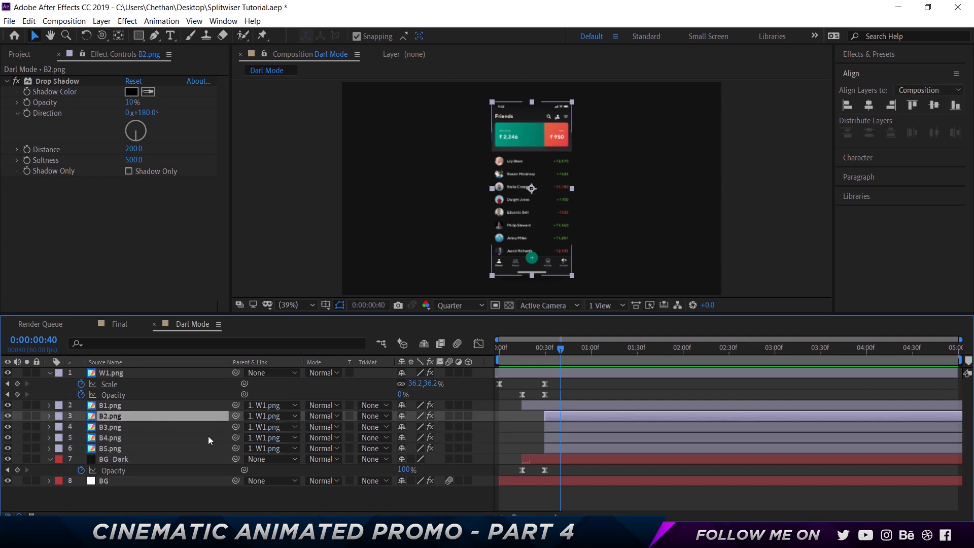
shift+click(140, 448)
key(alt+shift+p)
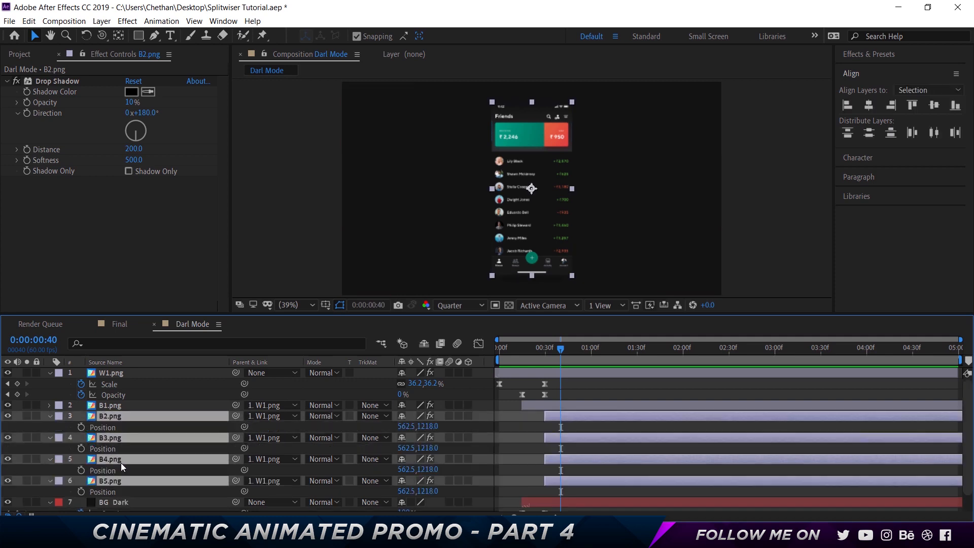
click(80, 428)
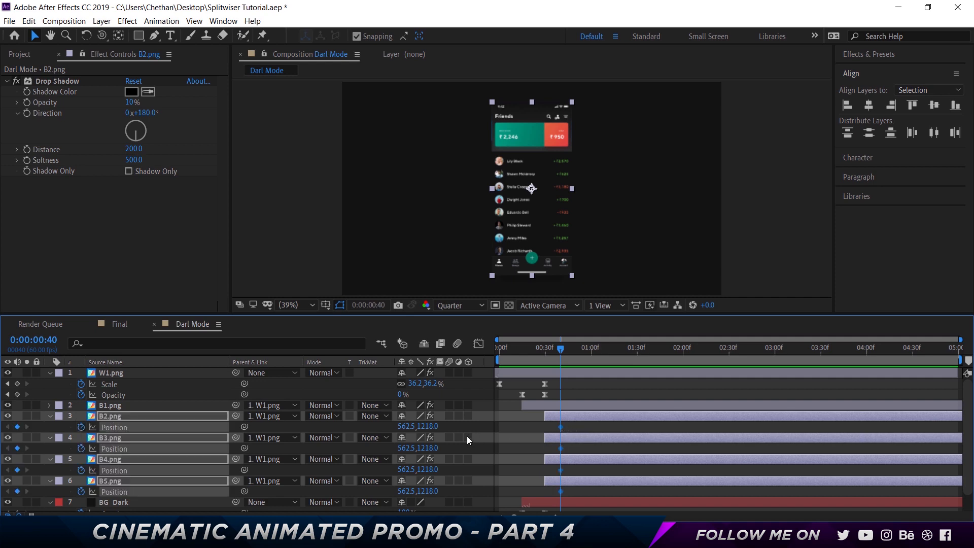
- At 0:00:01:10, nudge B2.png out to the left of the center screen, to a Position of about -266.2, 1218.0
key(shift+Page_Down)
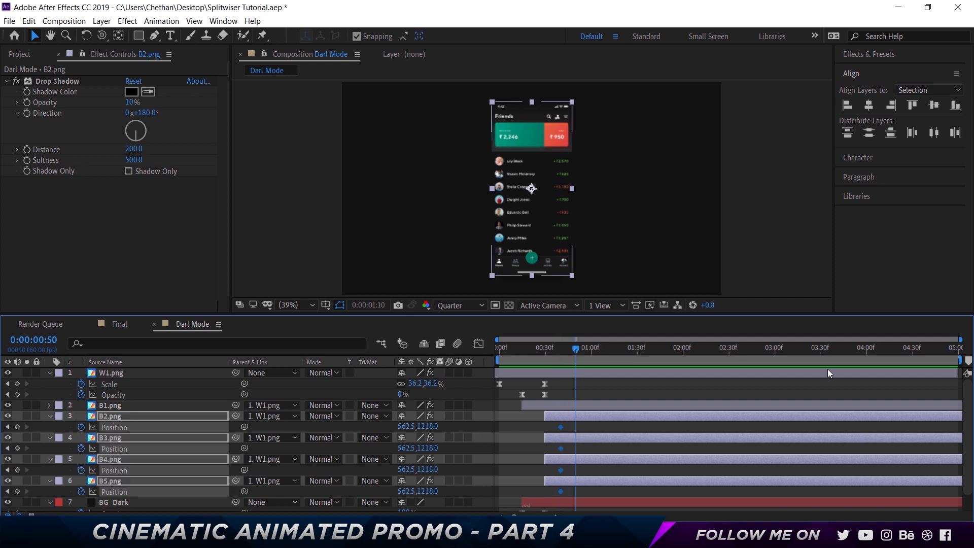
key(shift+Page_Down)
key(shift+Page_Down)
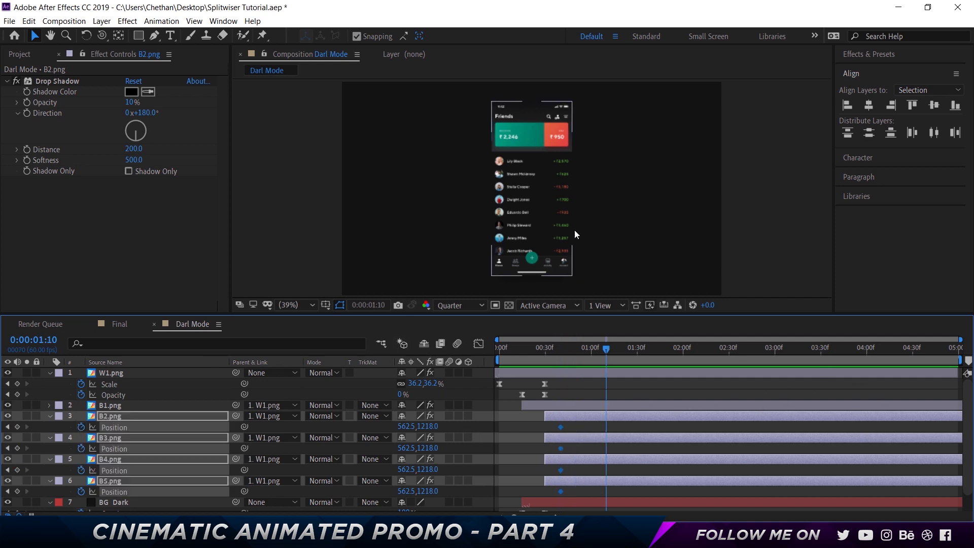
click(574, 230)
click(157, 416)
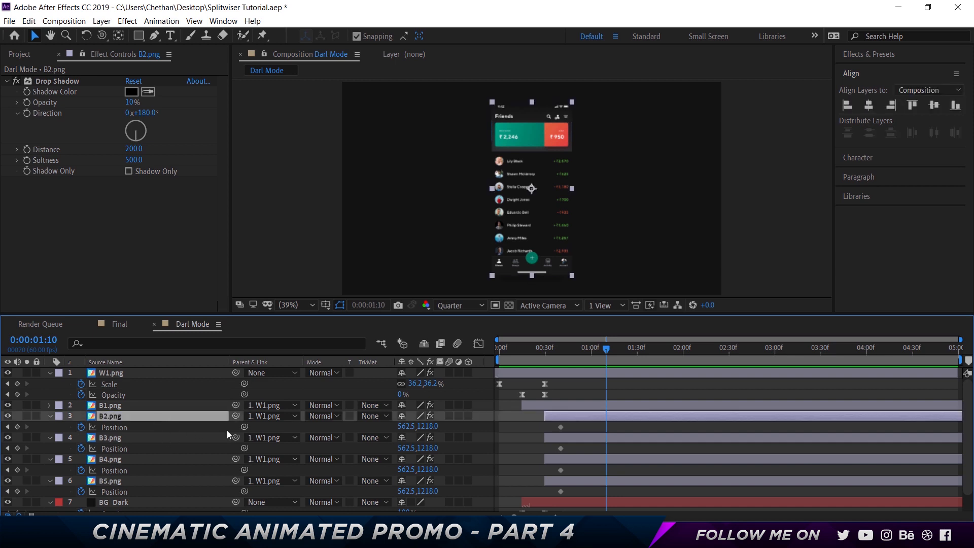
key(shift+Left)
key(shift+Left)
key(shift+Left)
key(shift+Left)
key(shift+Left)
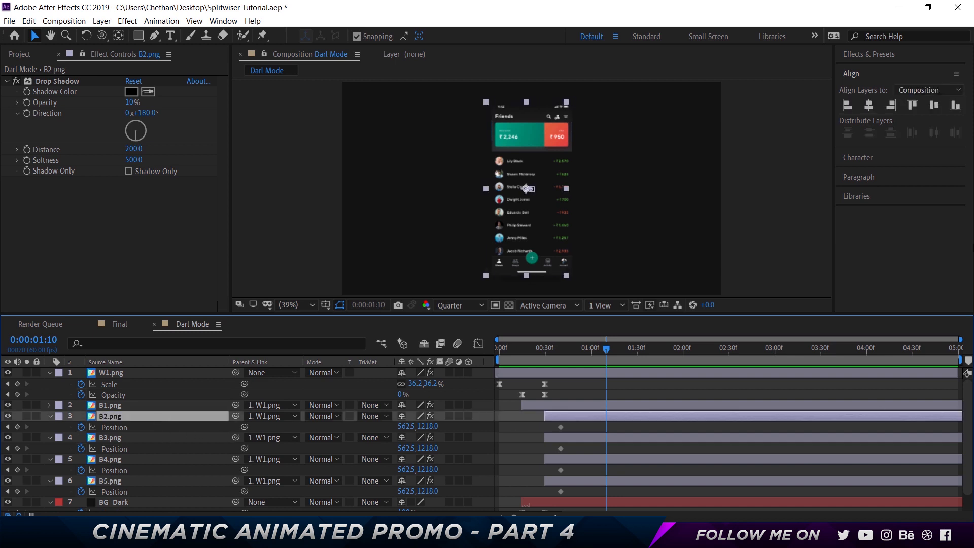
key(shift+Left)
key(shift+Left)
key(shift+Left)
key(shift+Left)
key(shift+Left)
key(shift+Left)
key(shift+Left)
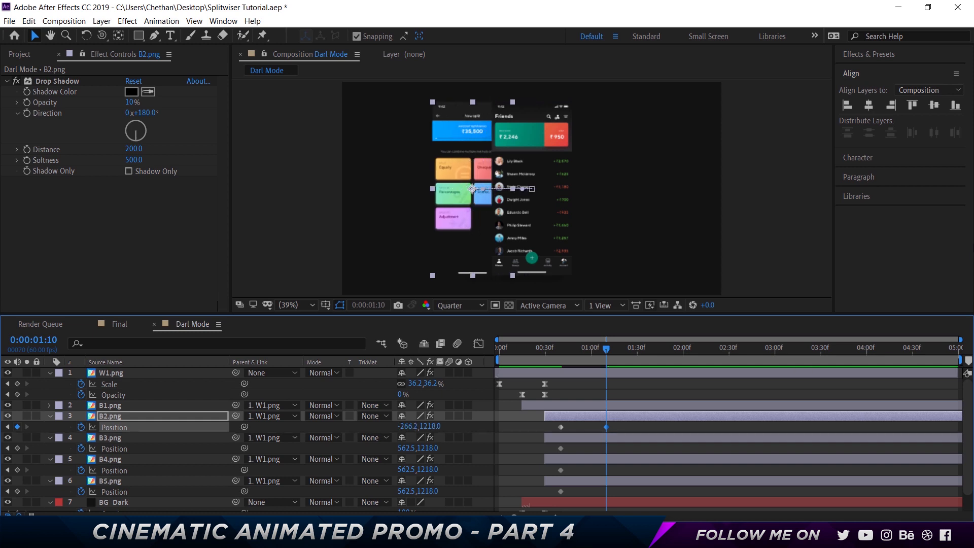
- Try B2.png closer in behind the center screen, and return it to a Position of -266.2, 1218.0
key(shift+Right)
key(shift+Right)
key(shift+Right)
key(shift+Right)
key(shift+Right)
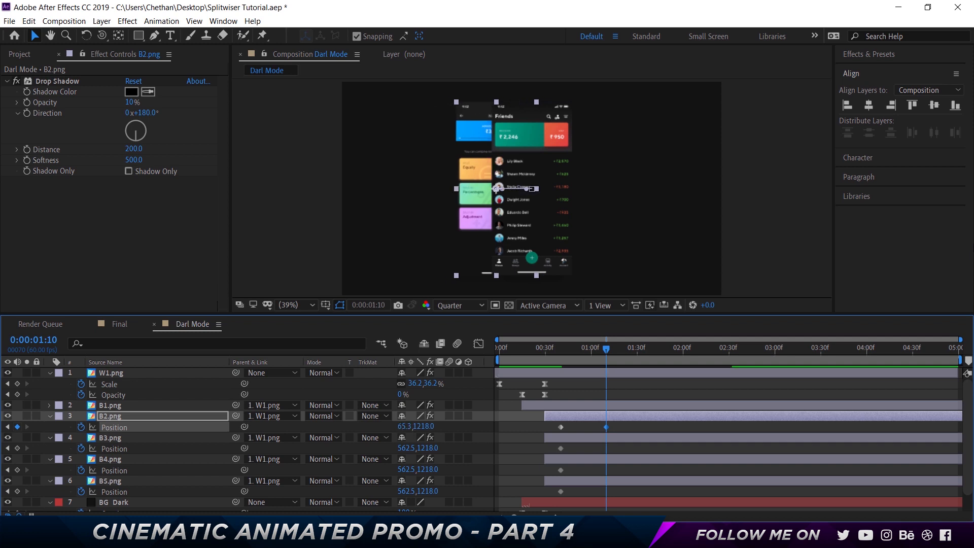
key(shift+Right)
key(shift+Right)
key(shift+Right)
key(shift+Right)
key(shift+Right)
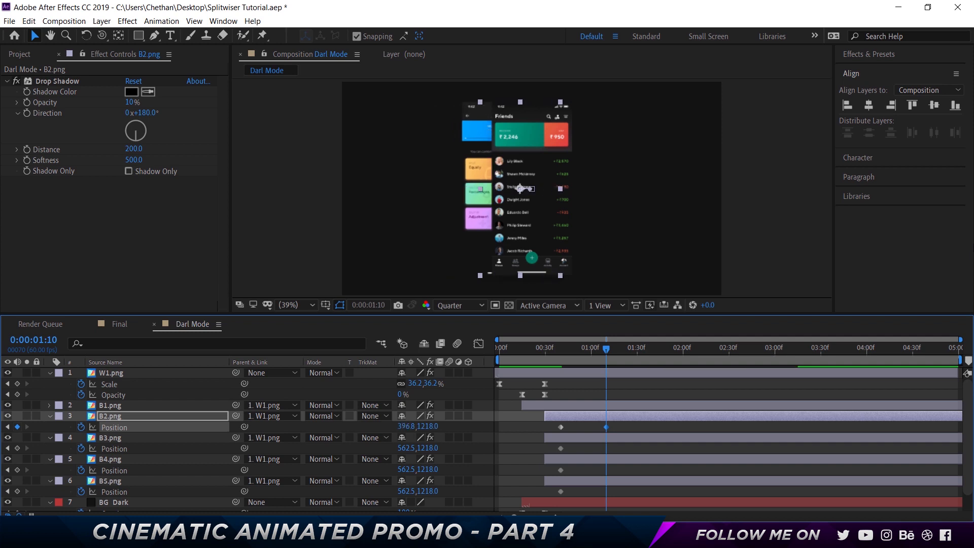
key(ctrl+z)
key(ctrl+z)
key(ctrl+z)
key(ctrl+shift+z)
key(shift+Left)
key(shift+Left)
key(shift+Left)
key(shift+Left)
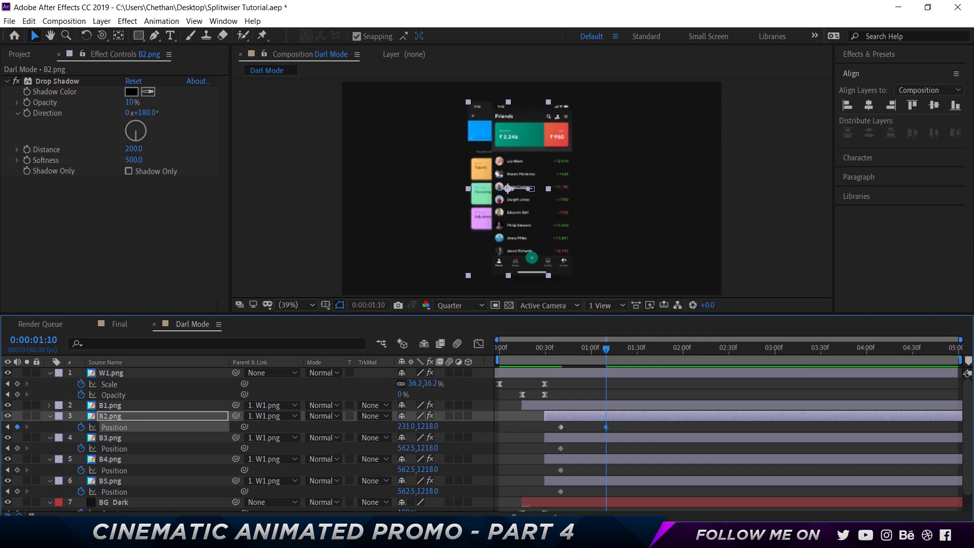
key(shift+Left)
key(shift+Left)
key(shift+Left)
key(shift+Left)
key(shift+Left)
key(shift+Left)
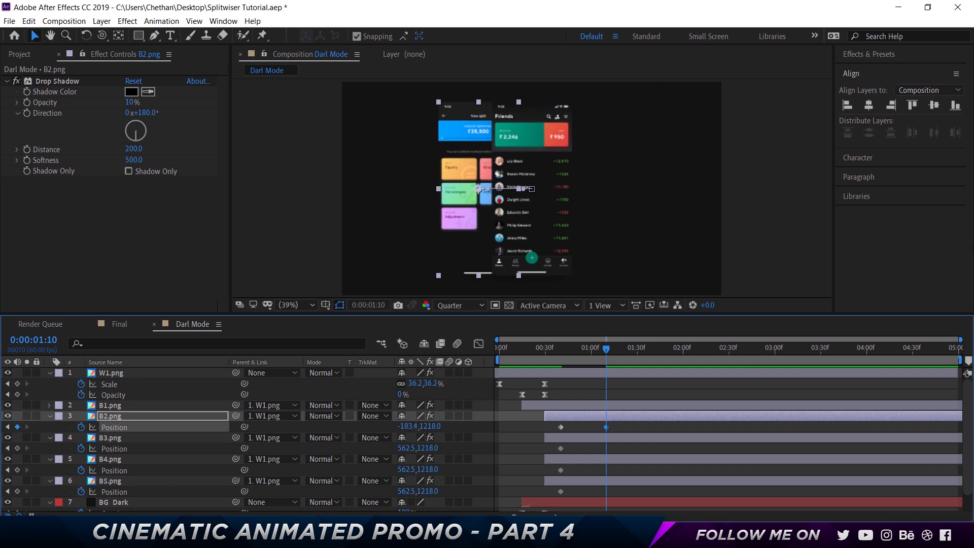
key(shift+Left)
key(shift+Left)
key(shift+Left)
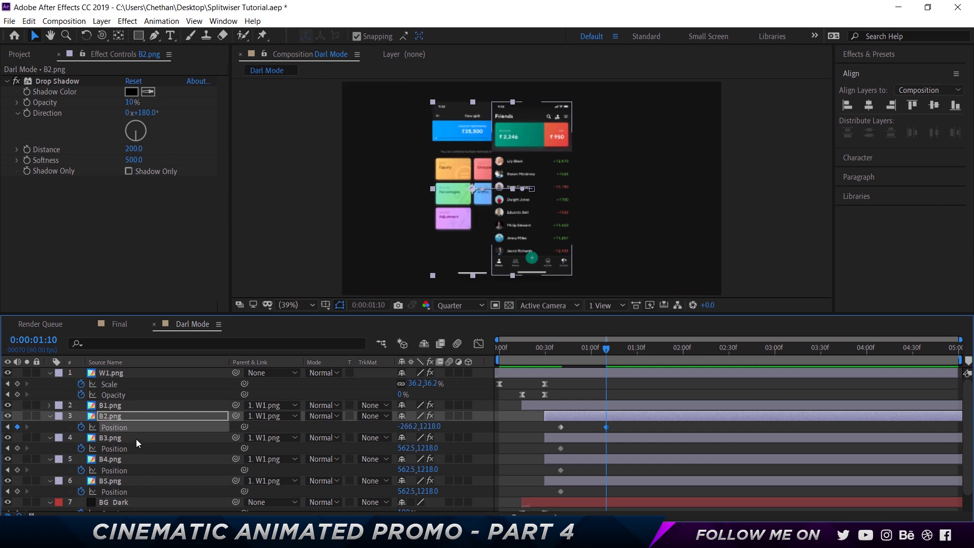
- At 0:00:01:10, nudge B3.png out to the right of the center screen, to a Position of about 1391.2, 1218.0
click(136, 438)
key(shift+Right)
key(shift+Right)
key(shift+Right)
key(shift+Right)
key(shift+Right)
key(shift+Right)
key(shift+Right)
key(shift+Right)
key(shift+Right)
key(shift+Right)
key(shift+Right)
key(shift+Right)
key(shift+Right)
key(shift+Right)
key(shift+Right)
key(shift+Right)
key(shift+Right)
key(shift+Right)
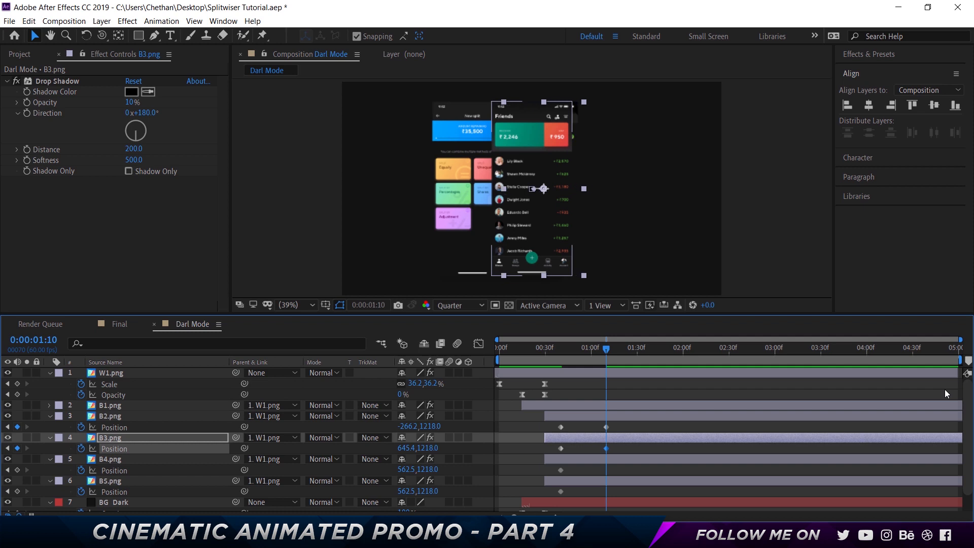
key(shift+Right)
key(shift+Right)
key(shift+Right)
key(shift+Right)
key(shift+Right)
key(shift+Right)
key(shift+Right)
key(shift+Right)
key(shift+Right)
key(shift+Right)
key(shift+Right)
key(shift+Right)
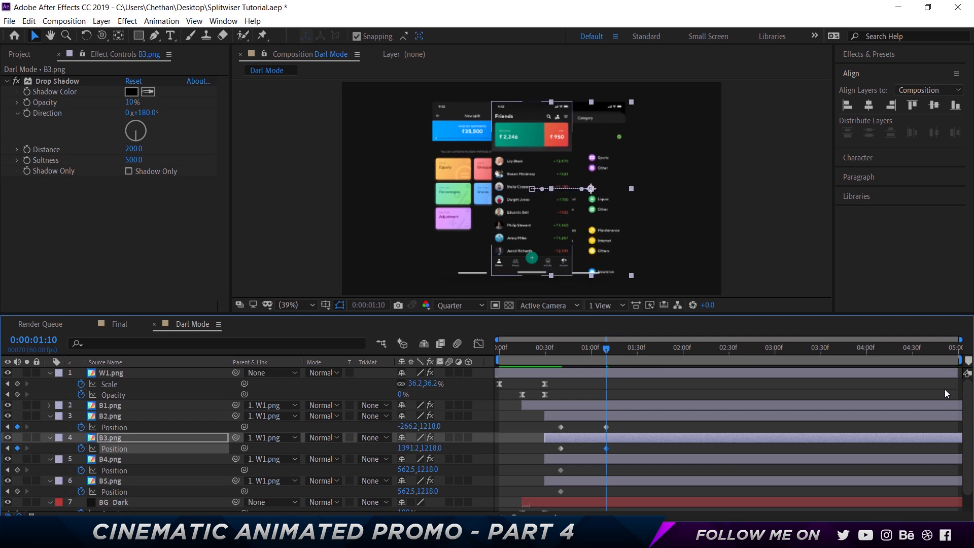
- Set the Scale of the B2.png and B3.png layers to 85%, and show their Position keyframes again
click(120, 416)
click(128, 431)
click(128, 437)
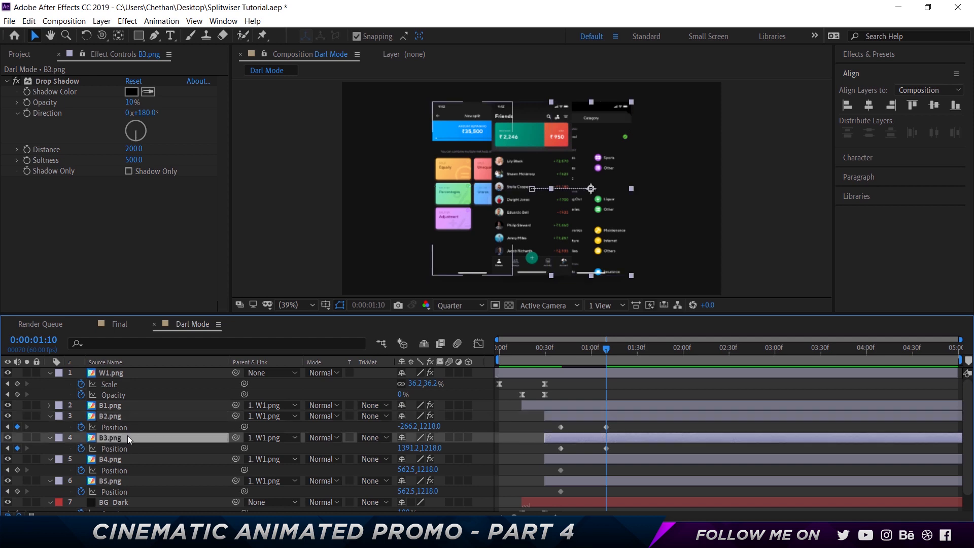
click(130, 417)
ctrl+click(129, 438)
key(s)
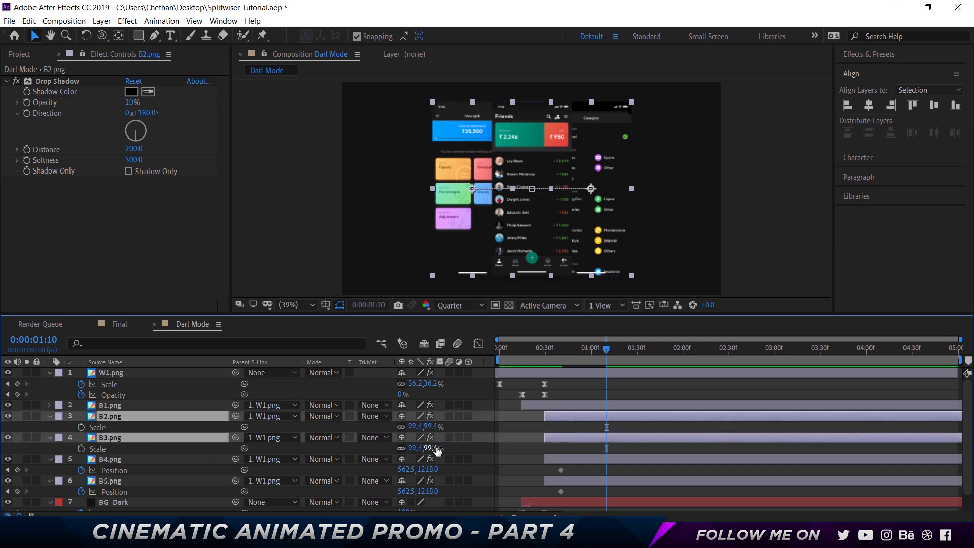
click(432, 427)
text(85)
key(Return)
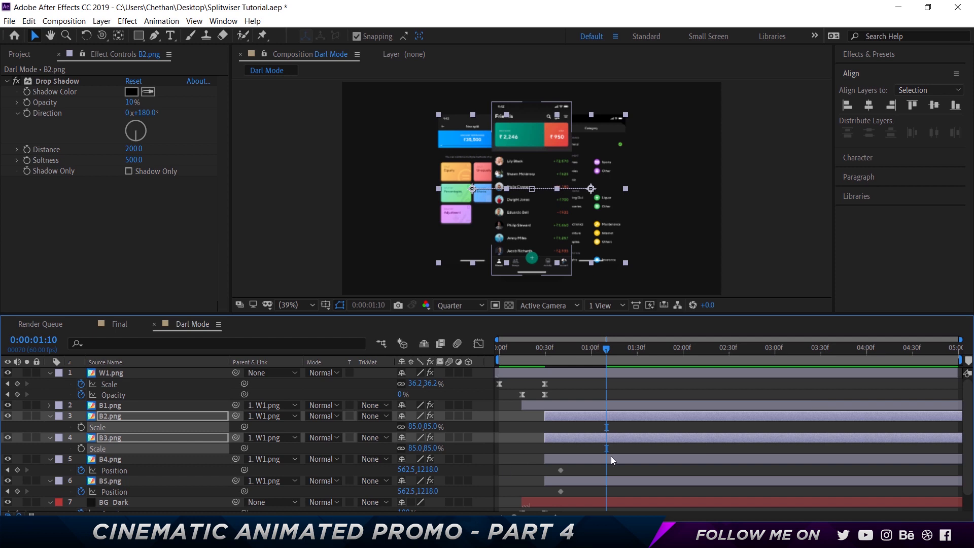
ctrl+click(113, 417)
ctrl+click(113, 417)
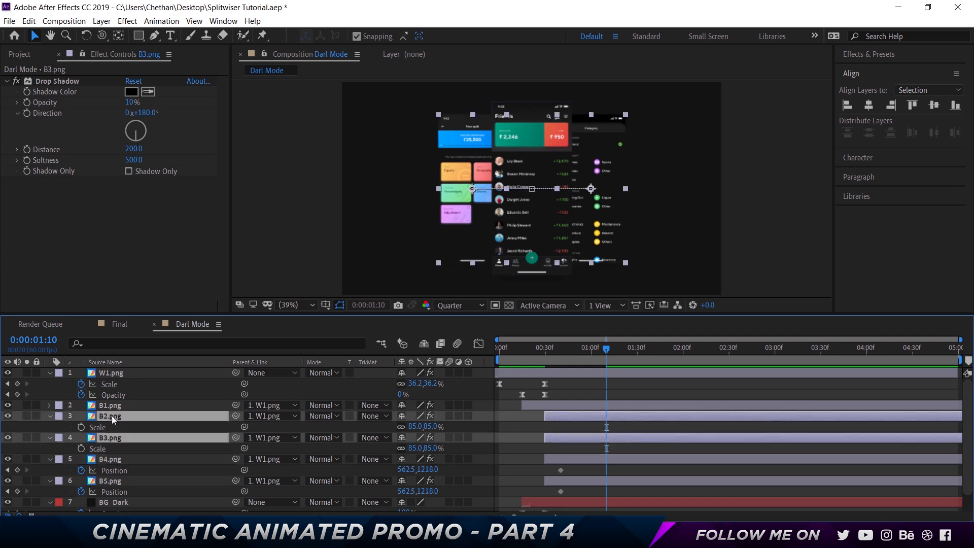
key(alt+shift+p)
- At 0:00:01:10, nudge B4.png out to the left past B2.png, to a Position of about -1012.1, 1218.0
click(570, 462)
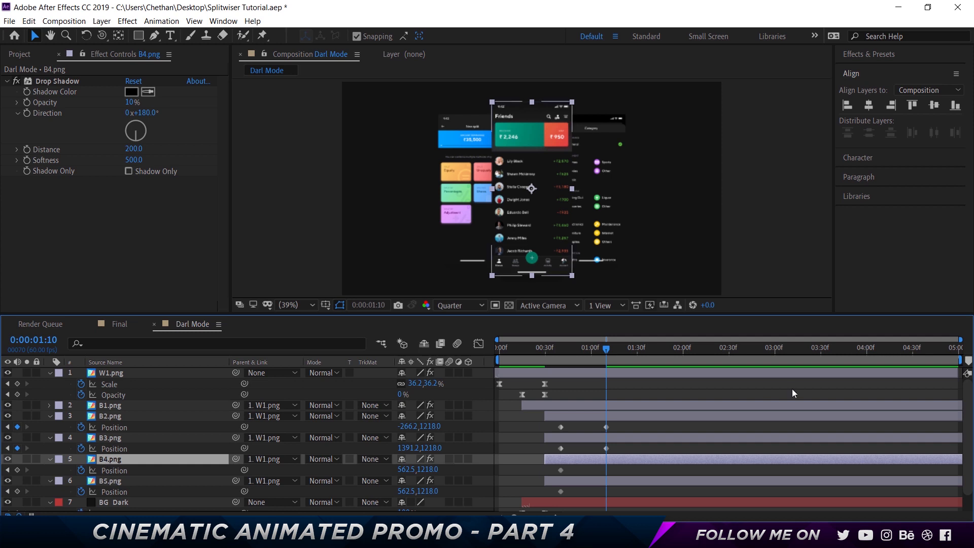
key(shift+Left)
key(shift+Left)
key(shift+Left)
key(shift+Left)
key(shift+Left)
key(shift+Left)
key(shift+Left)
key(shift+Left)
key(shift+Left)
key(shift+Left)
key(shift+Left)
key(shift+Left)
key(shift+Left)
key(shift+Left)
key(shift+Left)
key(shift+Left)
key(shift+Left)
key(shift+Left)
key(shift+Left)
key(shift+Left)
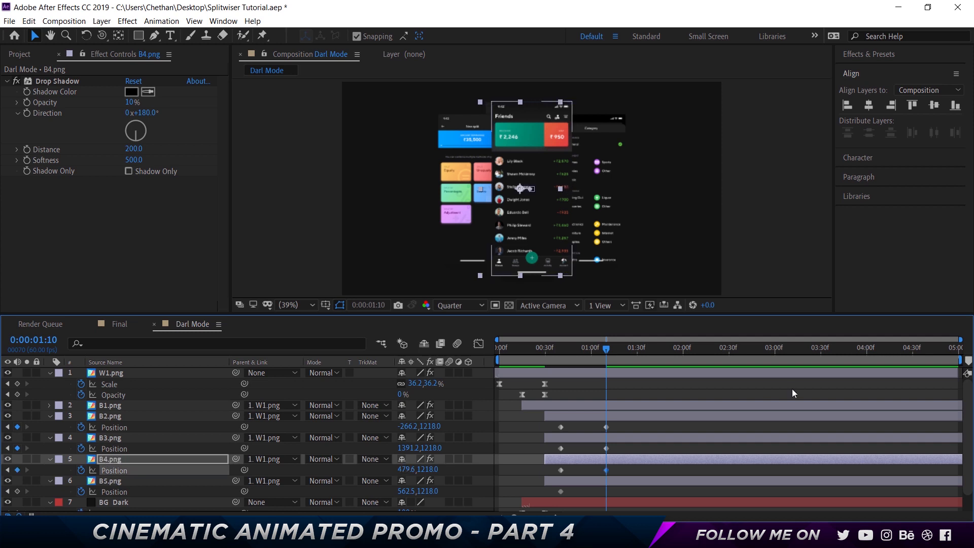
key(shift+Left)
key(shift+Left)
key(shift+Left)
key(shift+Left)
key(shift+Left)
key(shift+Left)
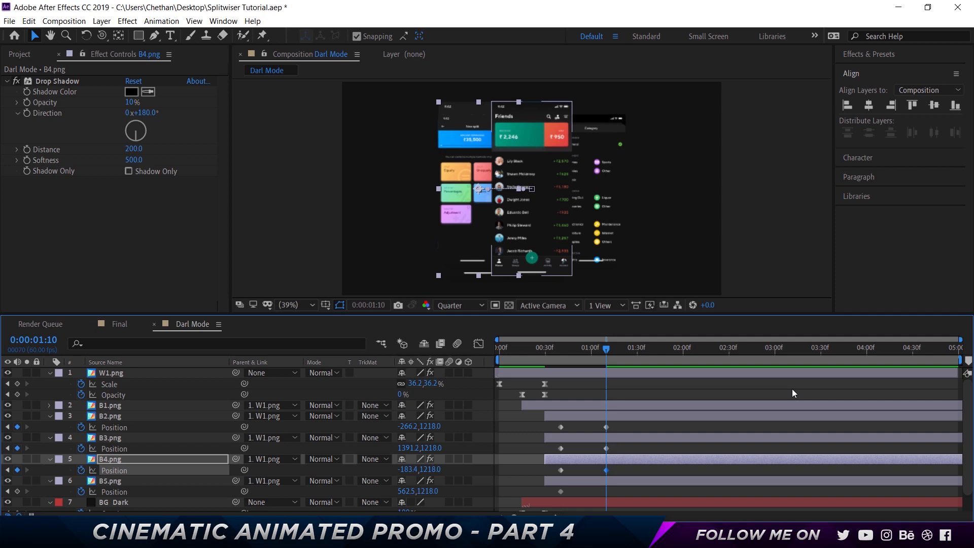
key(shift+Left)
key(shift+Left)
key(shift+Left)
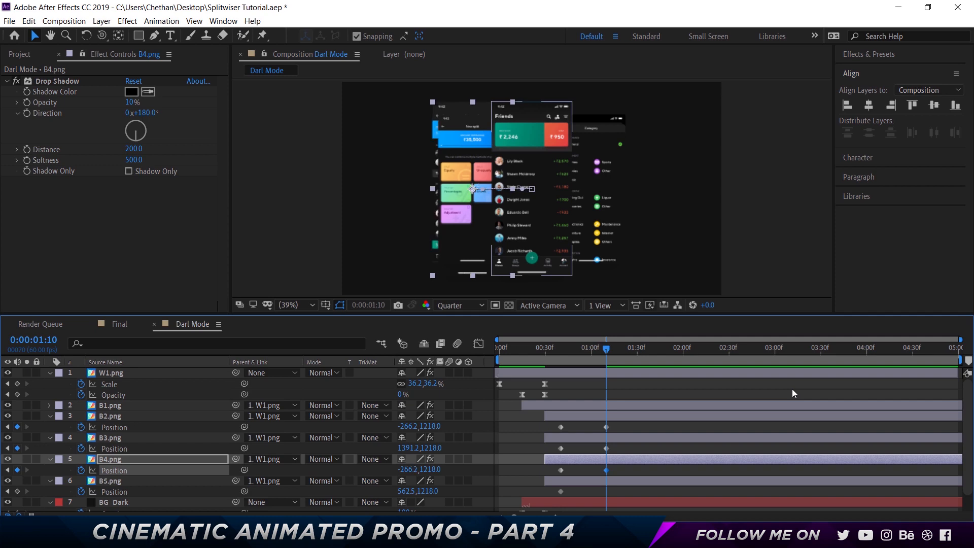
key(shift+Left)
key(shift+Left)
key(shift+Left)
key(shift+Left)
key(shift+Left)
key(shift+Left)
key(shift+Left)
key(shift+Left)
key(shift+Left)
key(shift+Left)
key(shift+Left)
key(shift+Left)
key(shift+Left)
key(shift+Left)
key(shift+Left)
key(shift+Left)
key(shift+Left)
key(shift+Left)
key(shift+Left)
key(shift+Left)
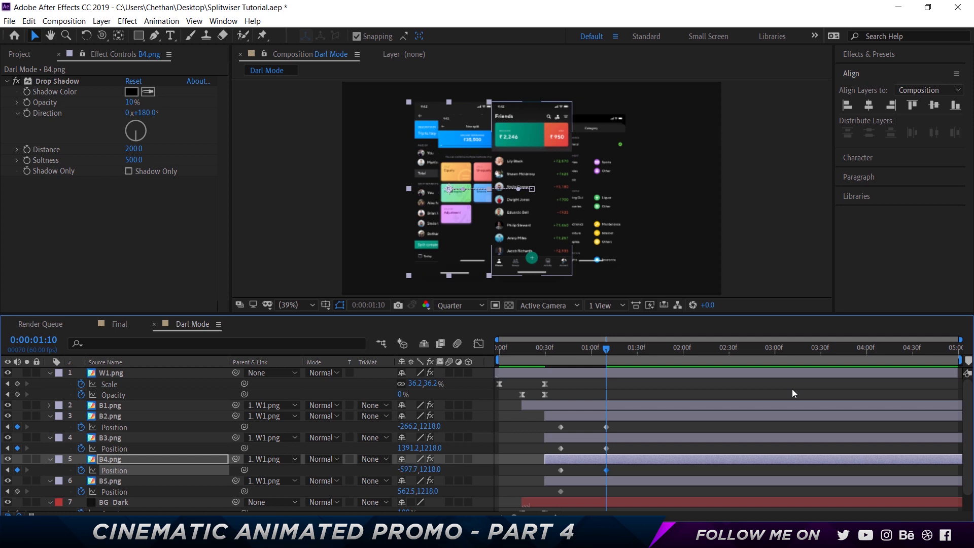
key(shift+Left)
key(shift+Left)
key(shift+Left)
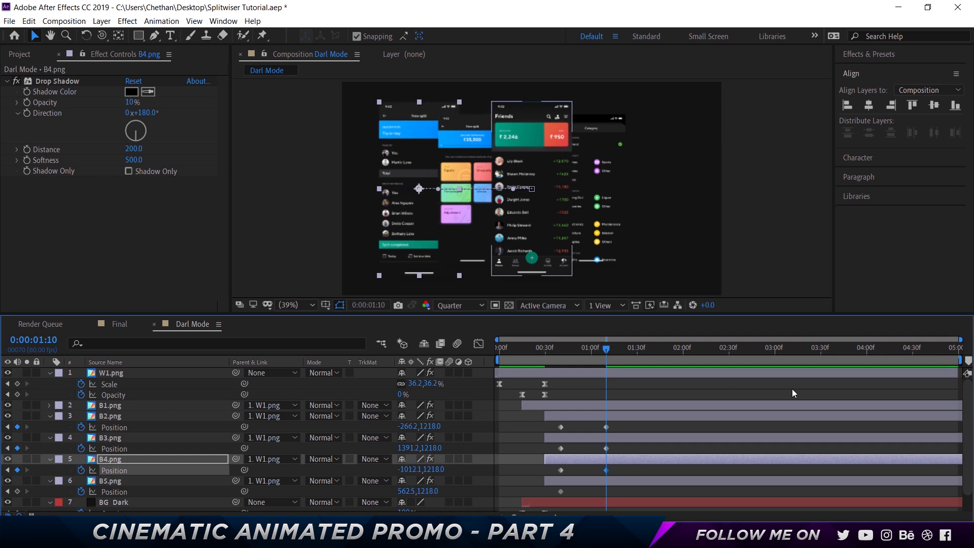
- At 0:00:01:10, nudge B5.png out to the right past B3.png, to a Position of about 2220.0, 1218.0
click(632, 482)
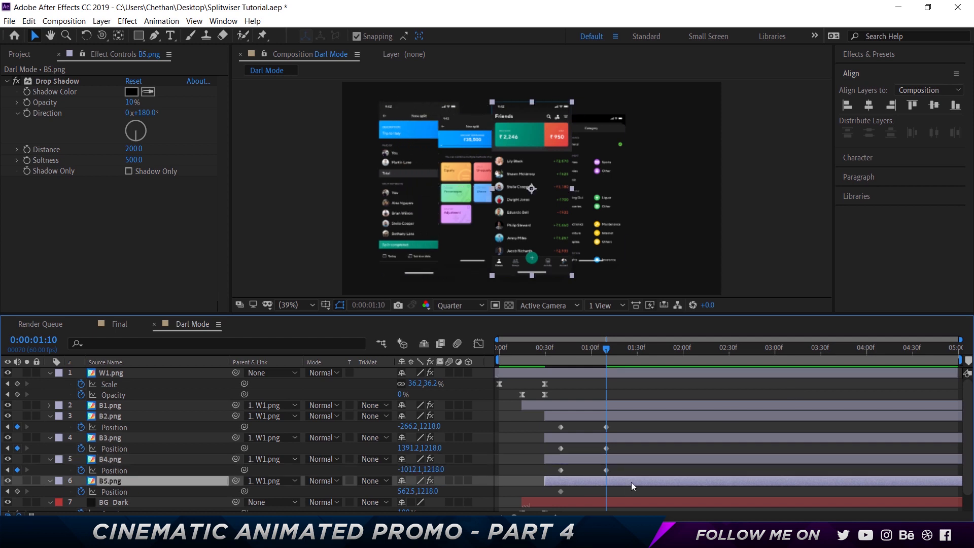
key(shift+Right)
key(shift+Right)
key(shift+Right)
key(shift+Right)
key(shift+Right)
key(shift+Right)
key(shift+Right)
key(shift+Right)
key(shift+Right)
key(shift+Right)
key(shift+Right)
key(shift+Right)
key(shift+Right)
key(shift+Right)
key(shift+Right)
key(shift+Right)
key(shift+Right)
key(shift+Right)
key(shift+Right)
key(shift+Right)
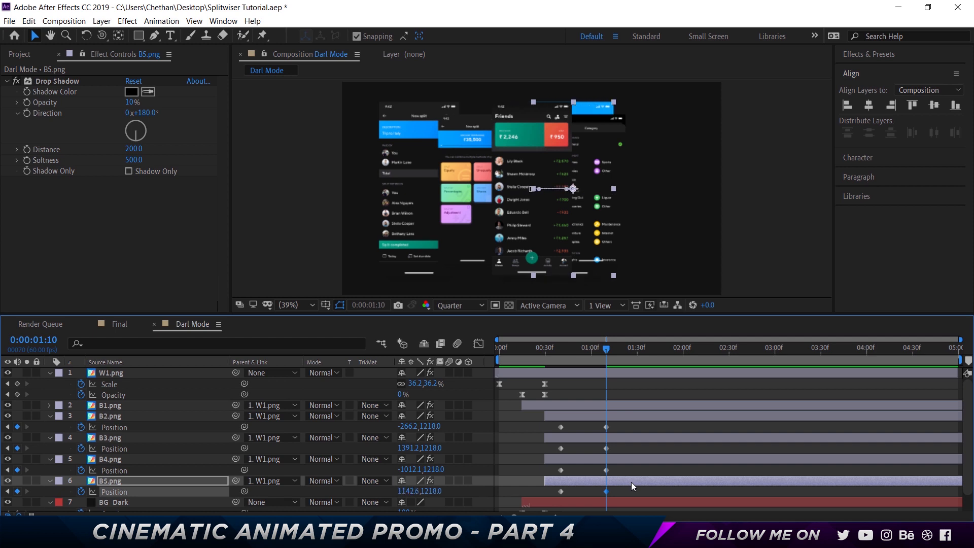
key(shift+Right)
key(shift+Right)
key(shift+Right)
key(shift+Right)
key(shift+Right)
key(shift+Right)
key(shift+Right)
key(shift+Right)
key(shift+Right)
key(shift+Right)
key(shift+Right)
key(shift+Right)
key(shift+Right)
key(shift+Right)
key(shift+Right)
key(shift+Right)
key(shift+Right)
key(shift+Right)
key(shift+Right)
key(shift+Right)
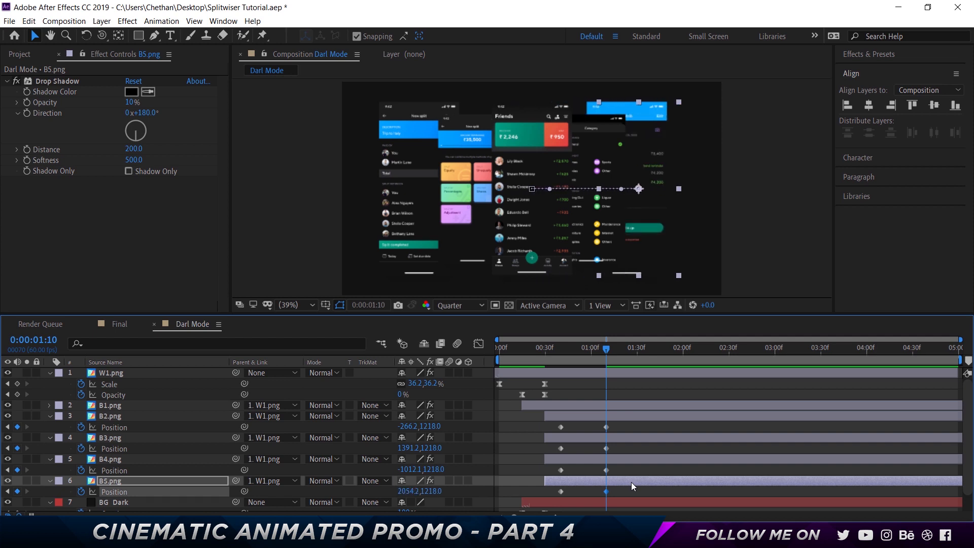
key(shift+Right)
key(shift+Right)
key(shift+Right)
key(shift+Right)
key(shift+Right)
key(shift+Right)
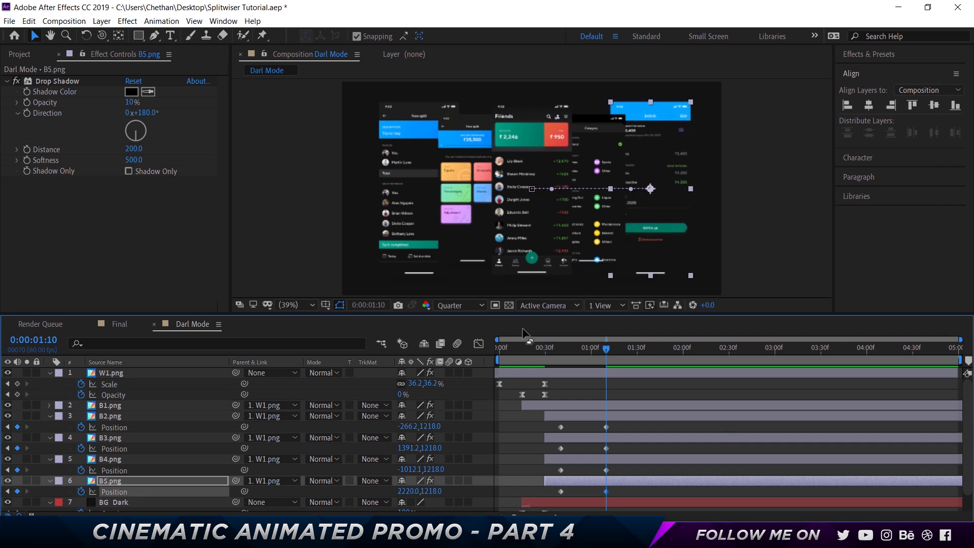
- Set the Scale of the outermost screens, B4.png and B5.png, to 70%
click(143, 460)
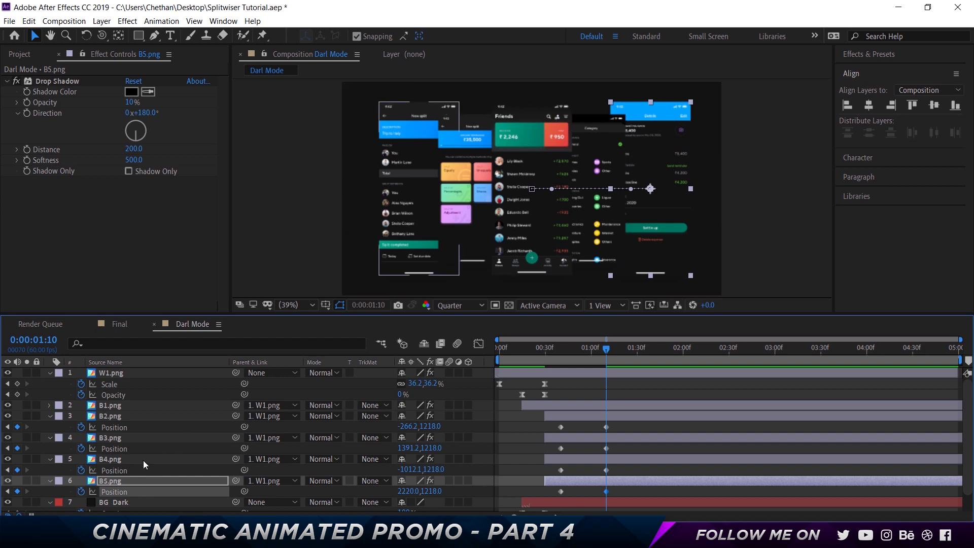
key(s)
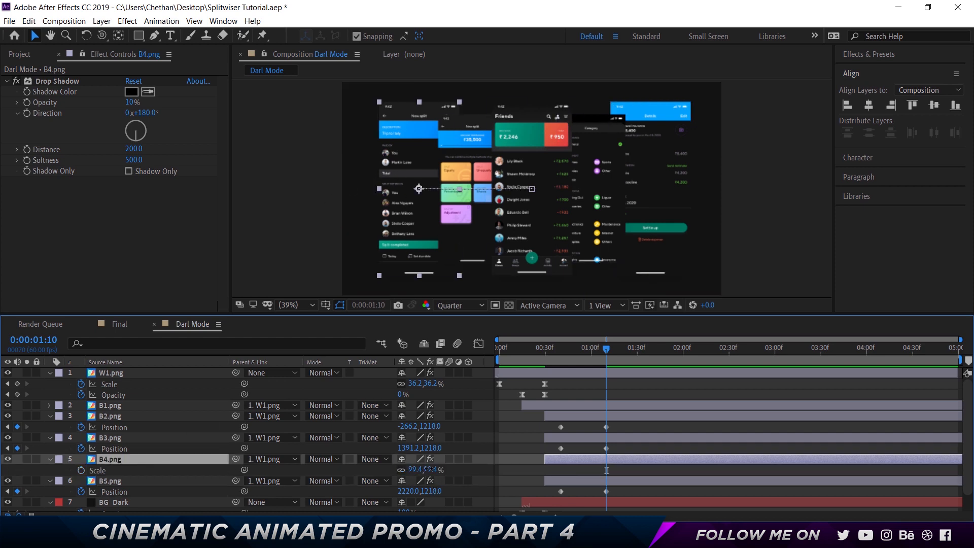
click(429, 470)
key(BackSpace)
text(70)
key(Return)
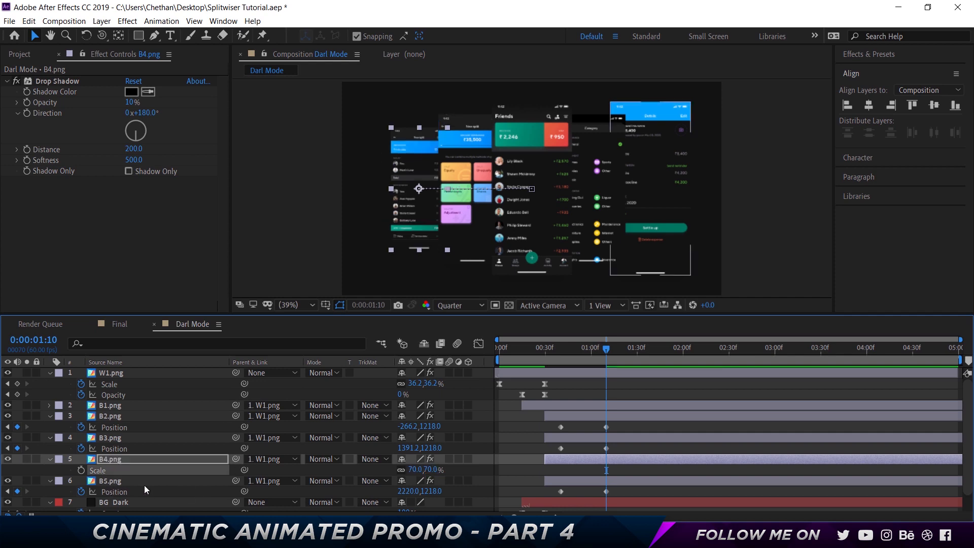
click(574, 480)
key(s)
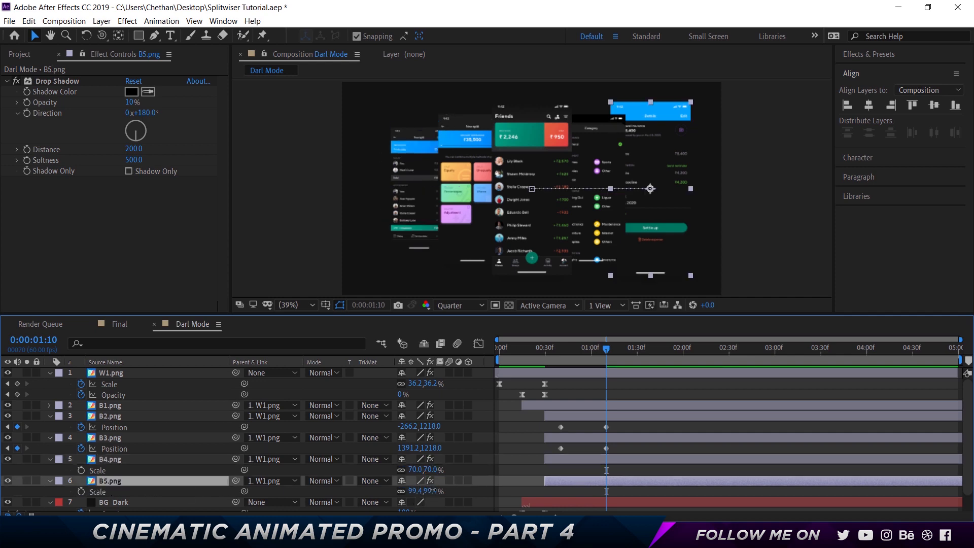
text(70)
key(Return)
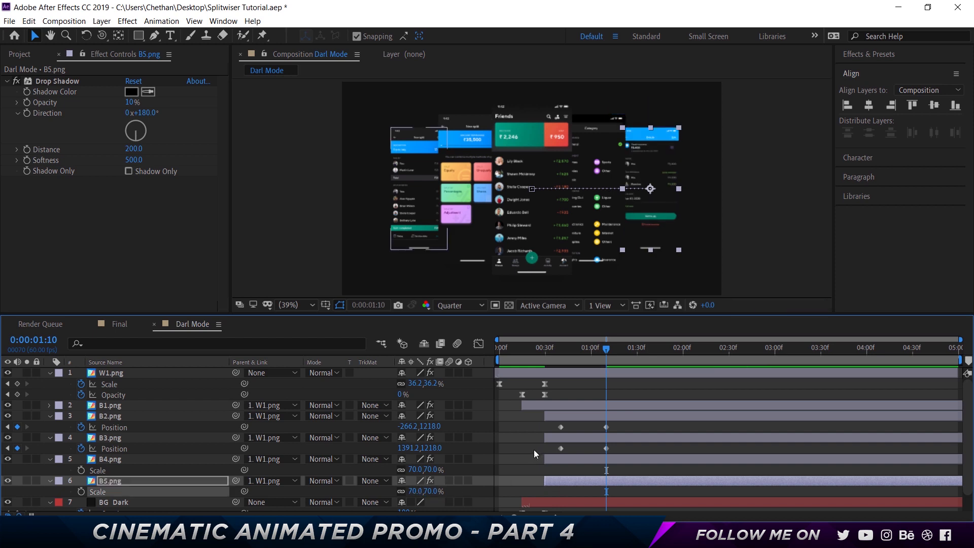
- Play back the composition from 0:00:00:18 to check the screens fanning out sideways
click(531, 444)
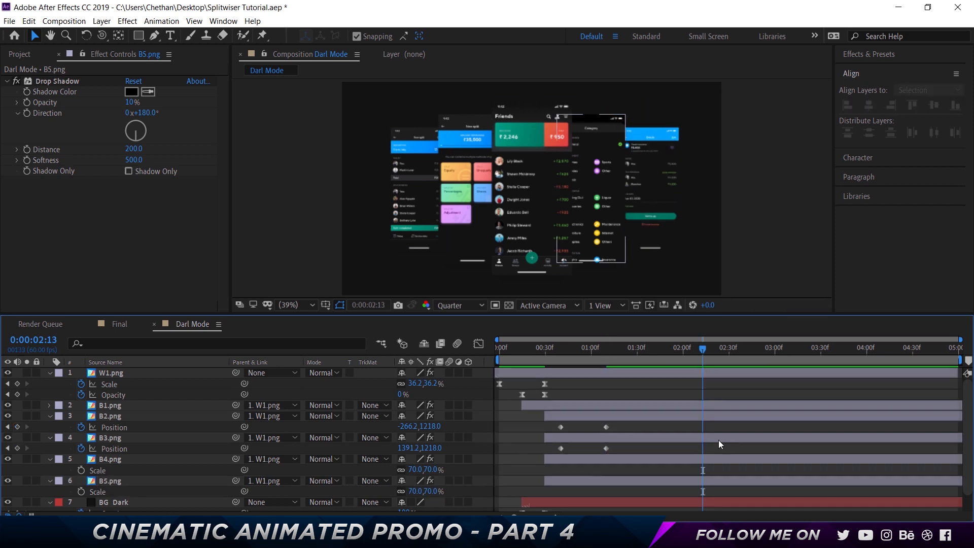
click(527, 348)
key(space)
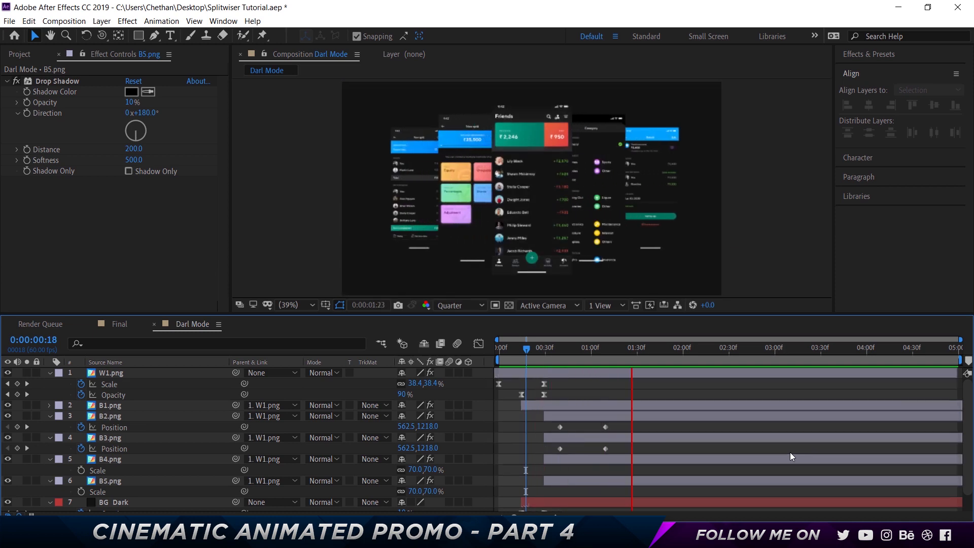
key(space)
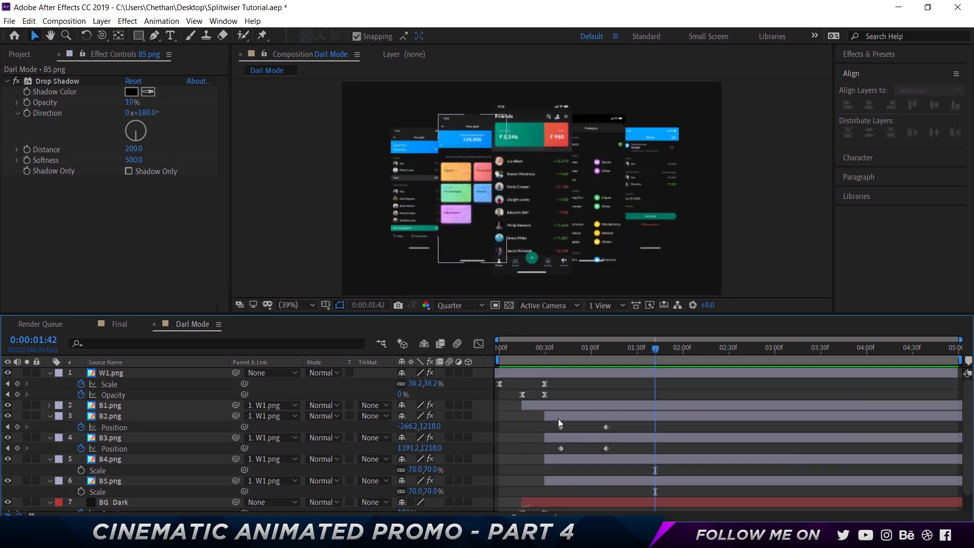
- Show Position on the B2.png to B5.png layers and trim their starts to the first Position keyframes at 0:00:00:40
key(ctrl+a)
click(574, 414)
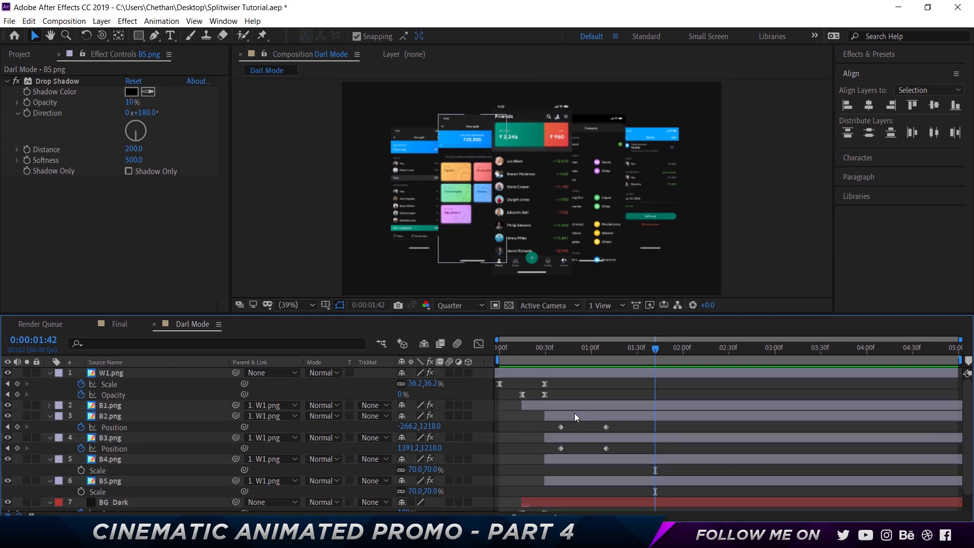
shift+click(576, 483)
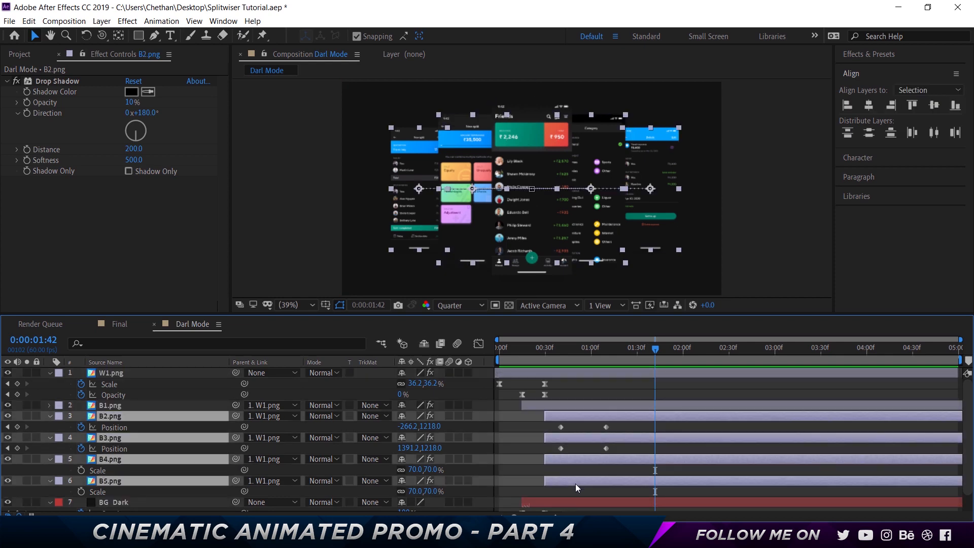
key(p)
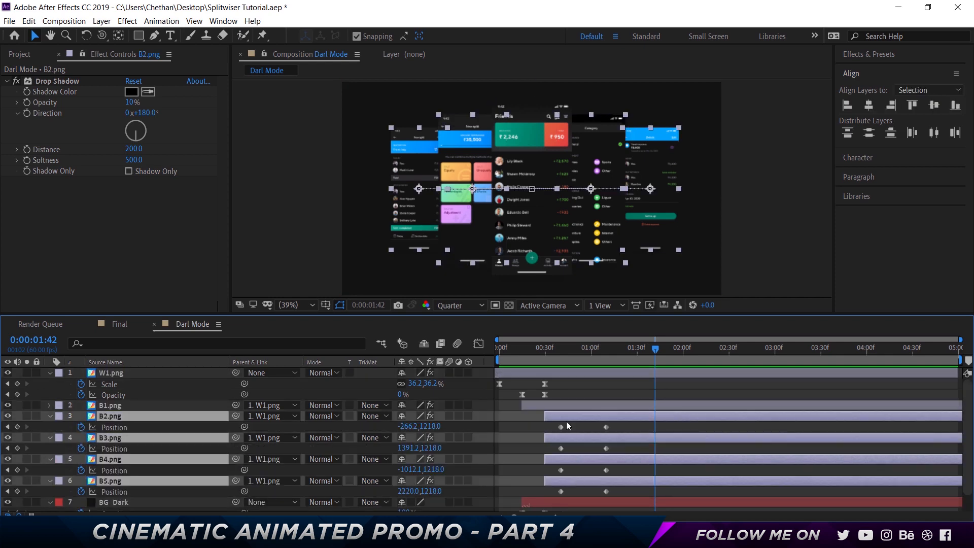
click(559, 358)
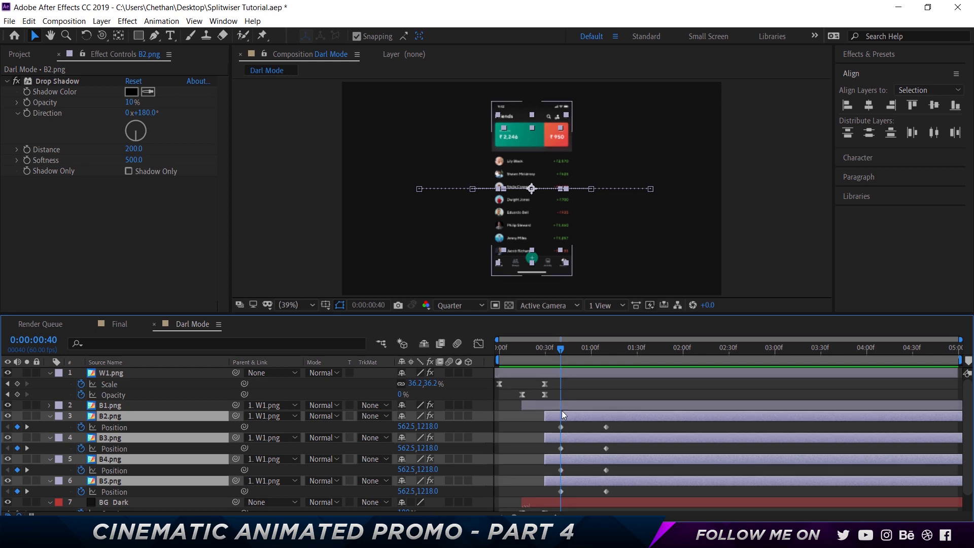
key(alt+bracketleft)
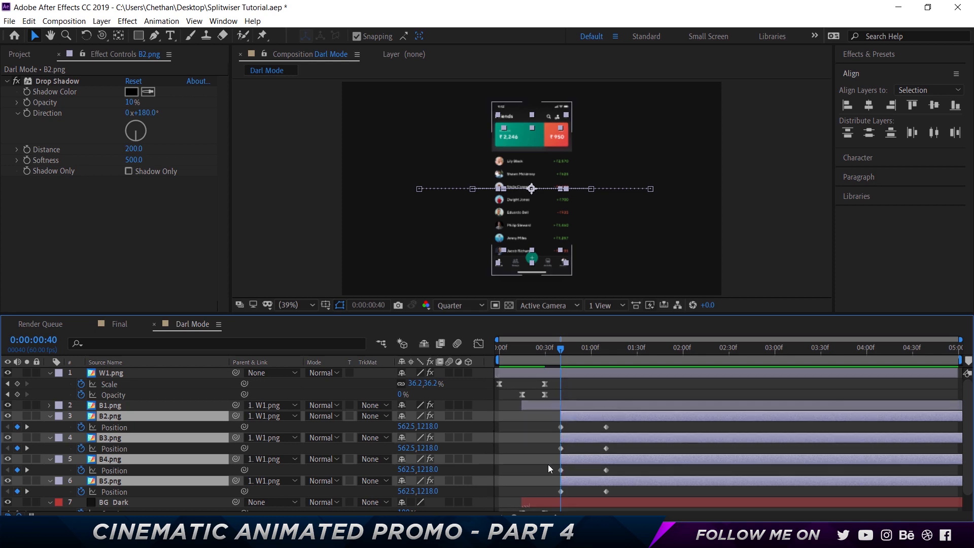
- Apply Easy Ease to all Position keyframes of B2.png to B5.png, and reshape their speed graph to peak early with a long ease-out
drag(637, 489, 562, 425)
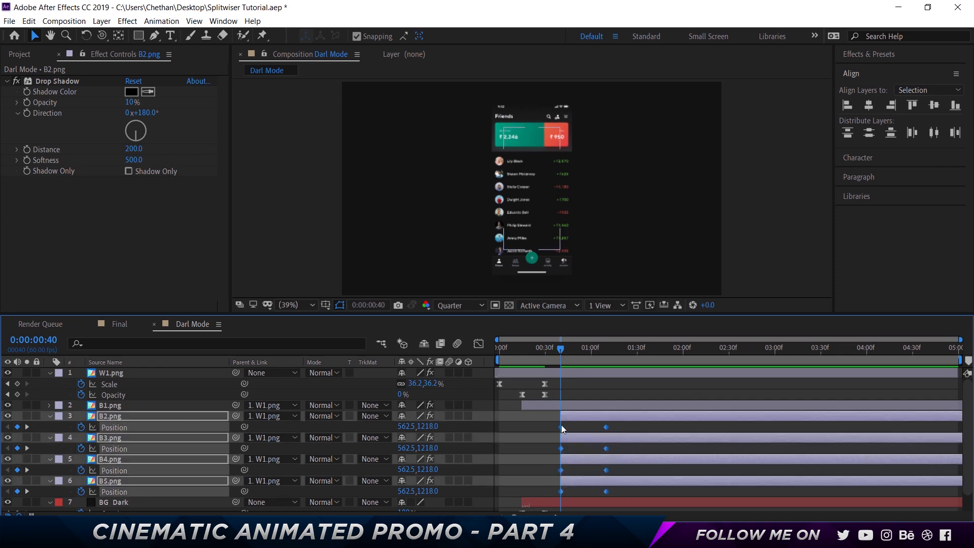
right_click(562, 425)
mouse_move(605, 419)
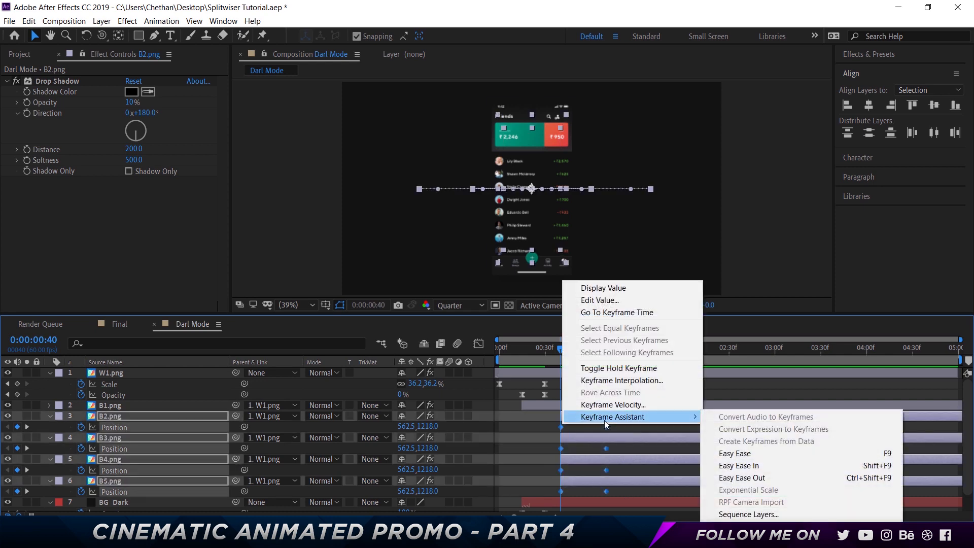
click(721, 453)
click(479, 345)
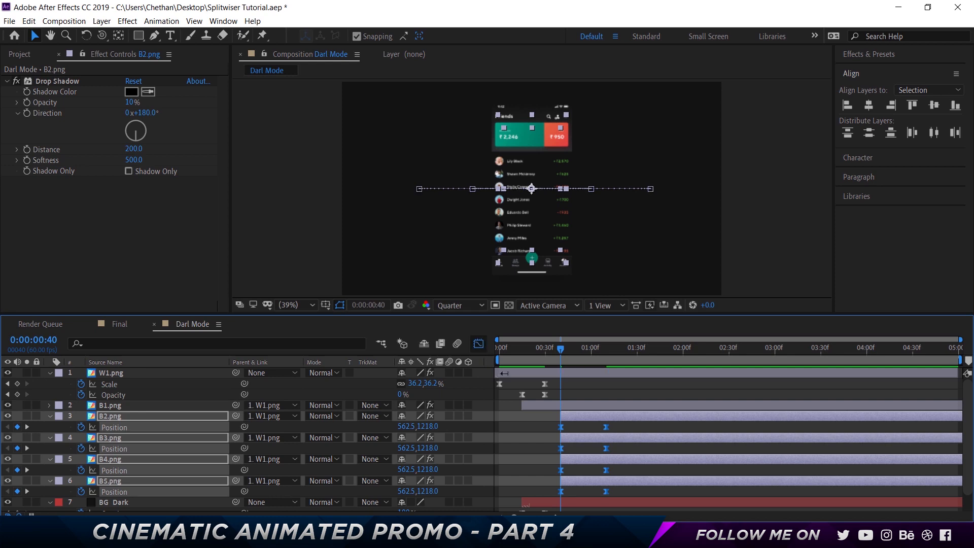
drag(596, 490, 570, 482)
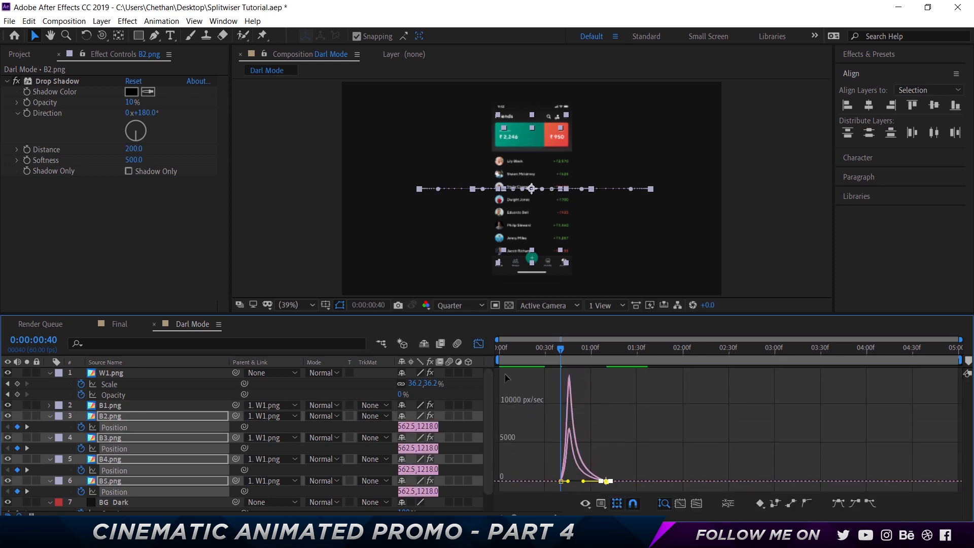
click(479, 345)
- Play back the eased fan-out of the dark screens from 0:00:00:31
click(546, 347)
key(space)
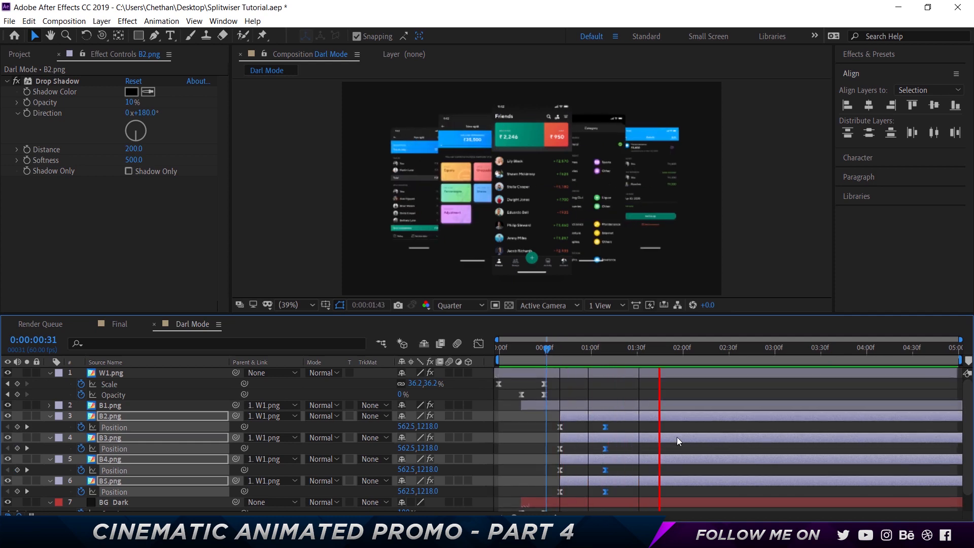
key(space)
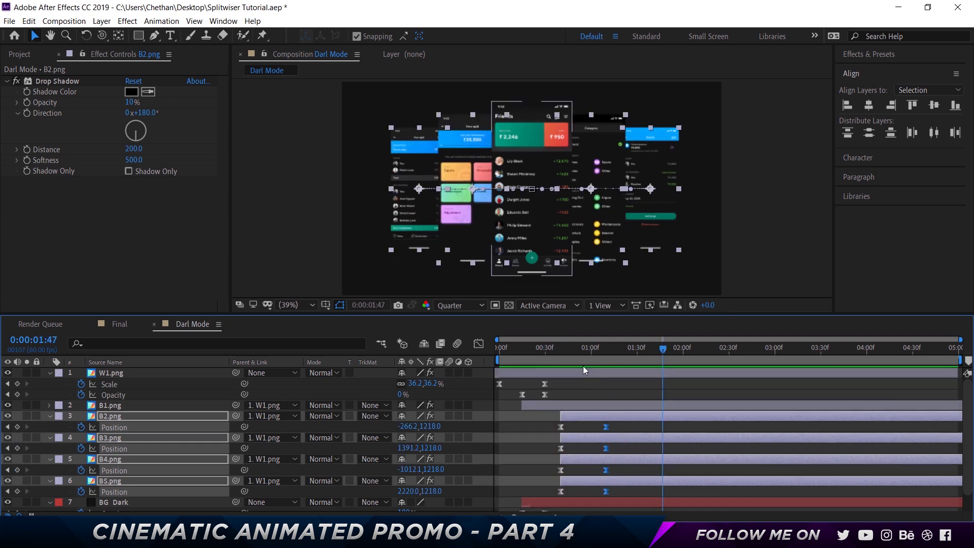
- Move the ending Position keyframes of B4.png and B5.png to 0:00:01:30
click(564, 349)
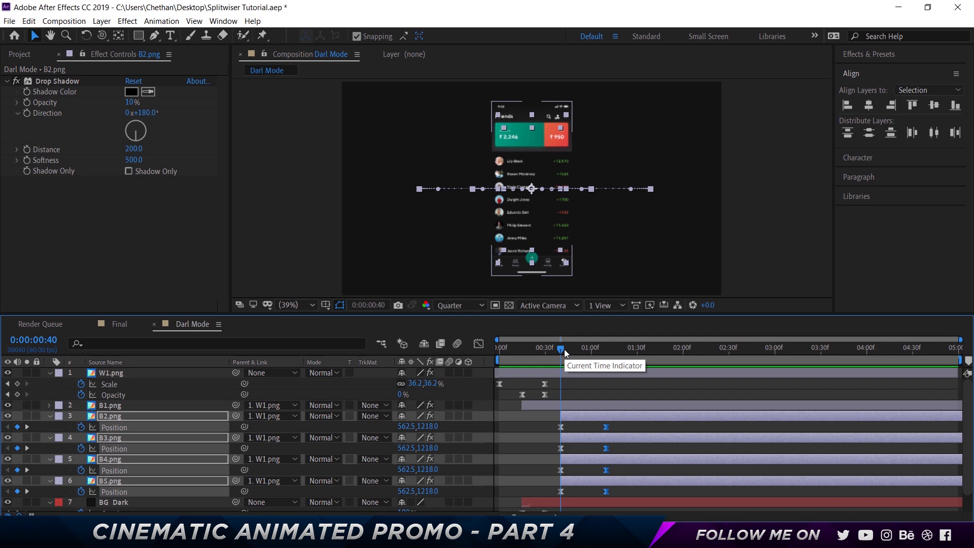
click(109, 422)
ctrl+click(114, 440)
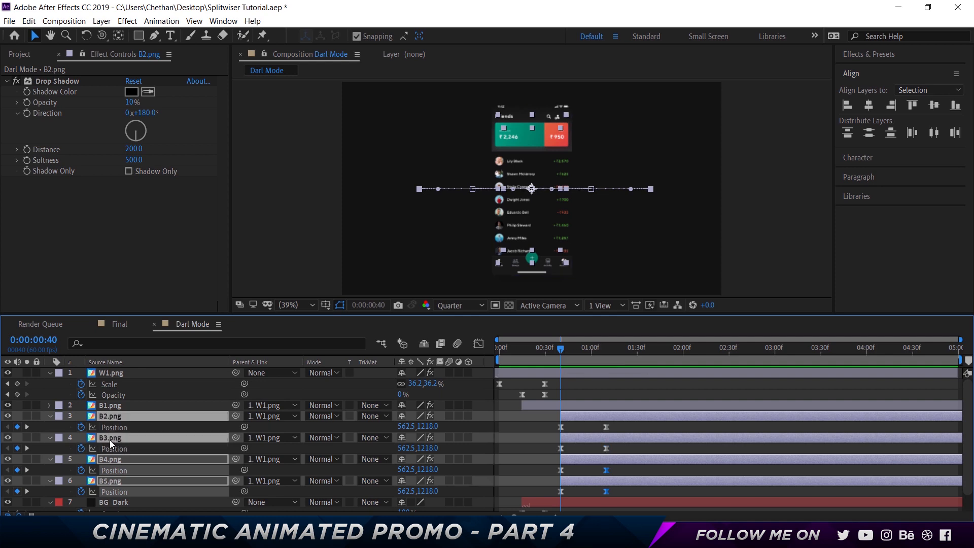
click(607, 351)
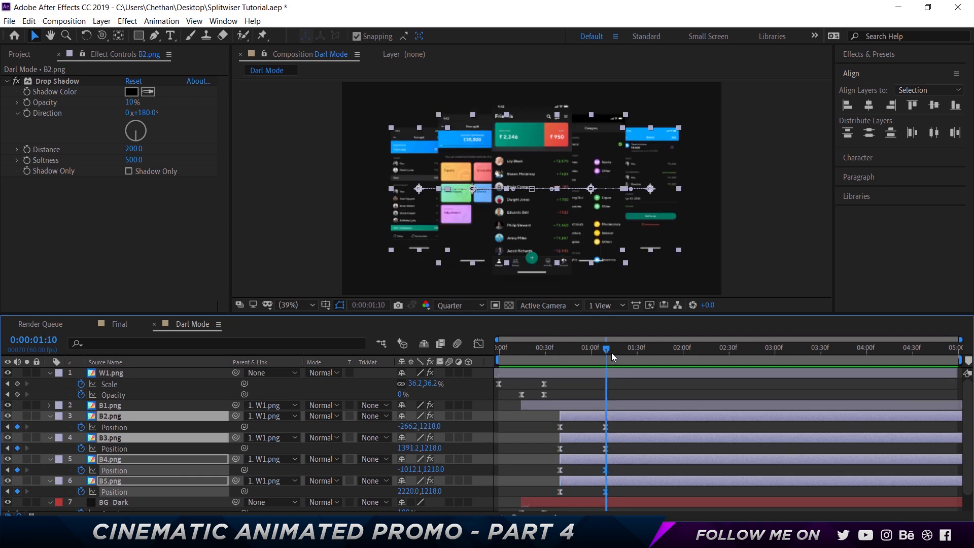
key(shift+Page_Down)
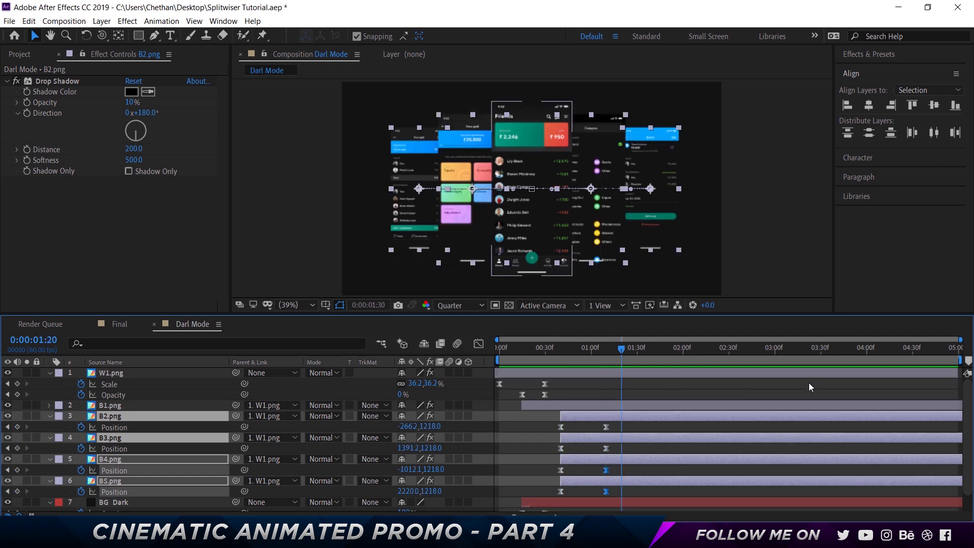
key(shift+Page_Down)
drag(593, 464, 633, 470)
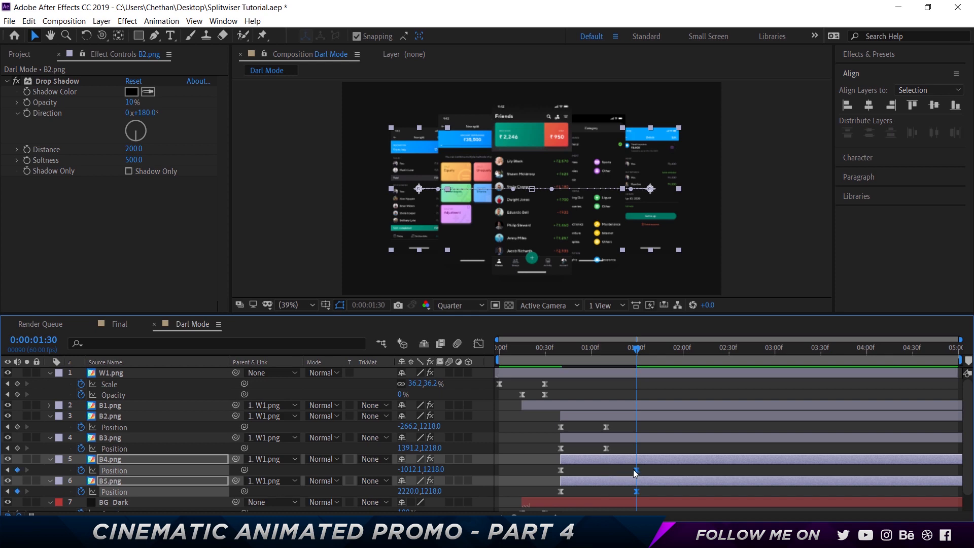
- Play back the staggered fan-out of the dark screens twice from 0:00:00:31
click(547, 352)
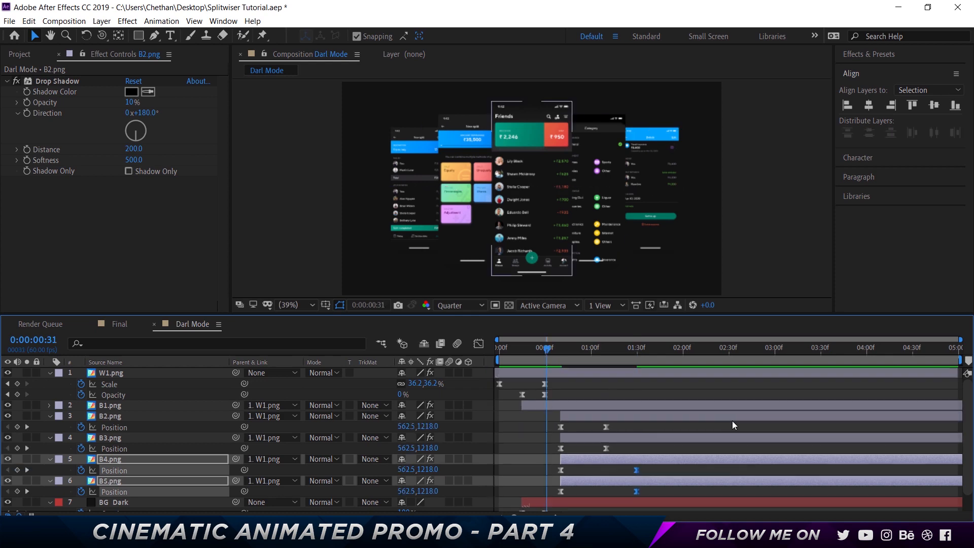
key(space)
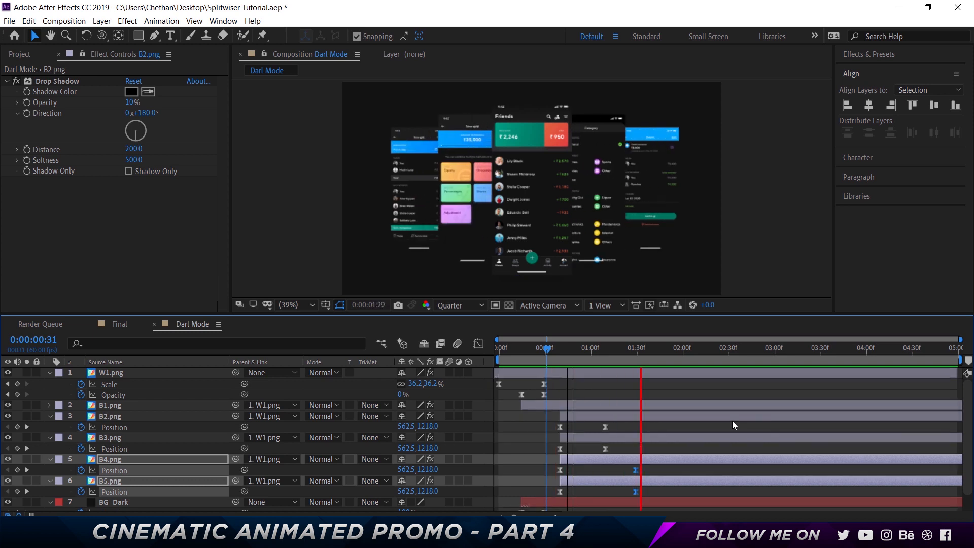
key(space)
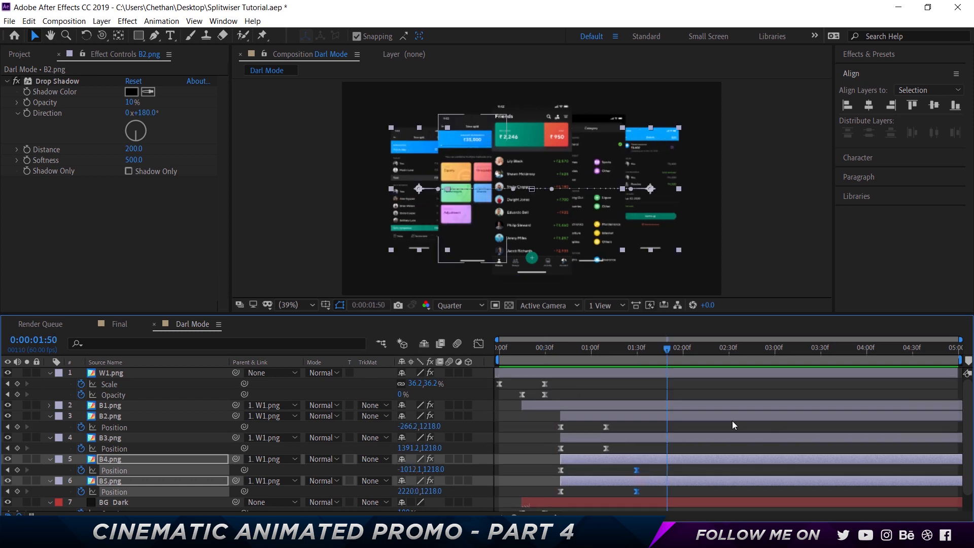
click(547, 350)
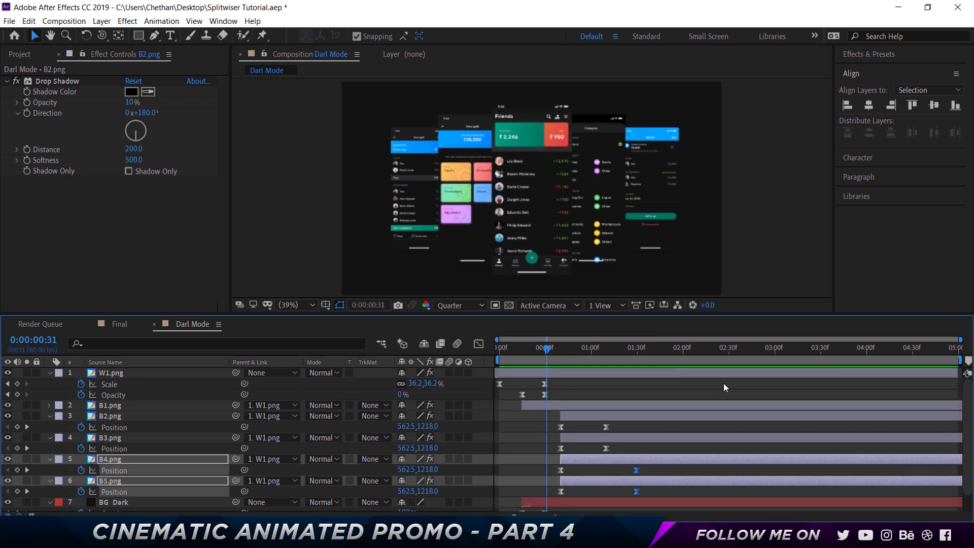
key(space)
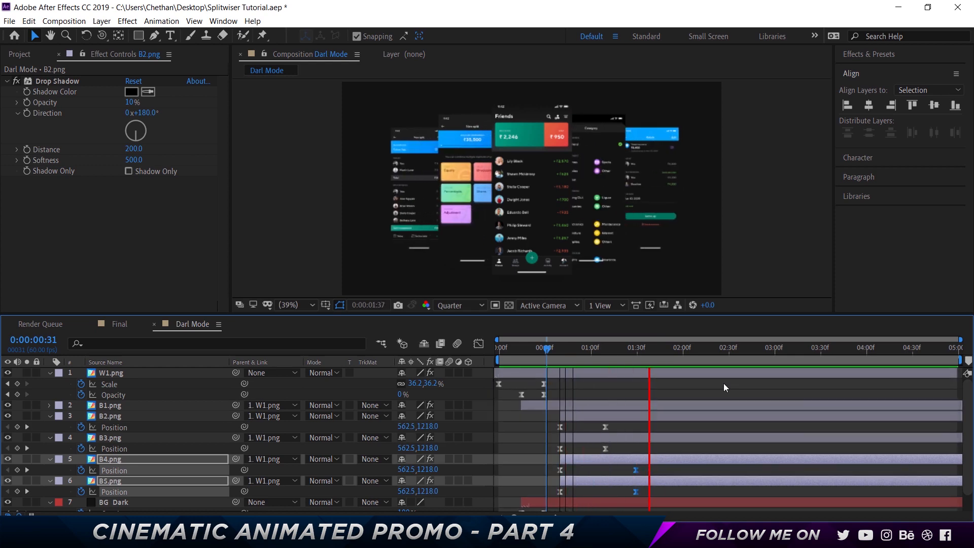
key(space)
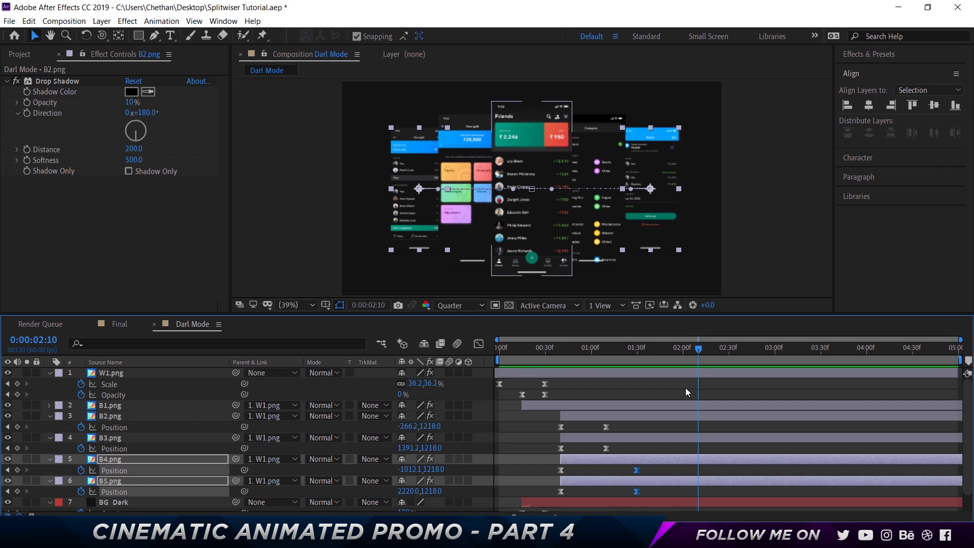
- Add Position keyframes to B1.png through B5.png at 0:00:01:50, and move the current time to 0:00:02:20
click(632, 351)
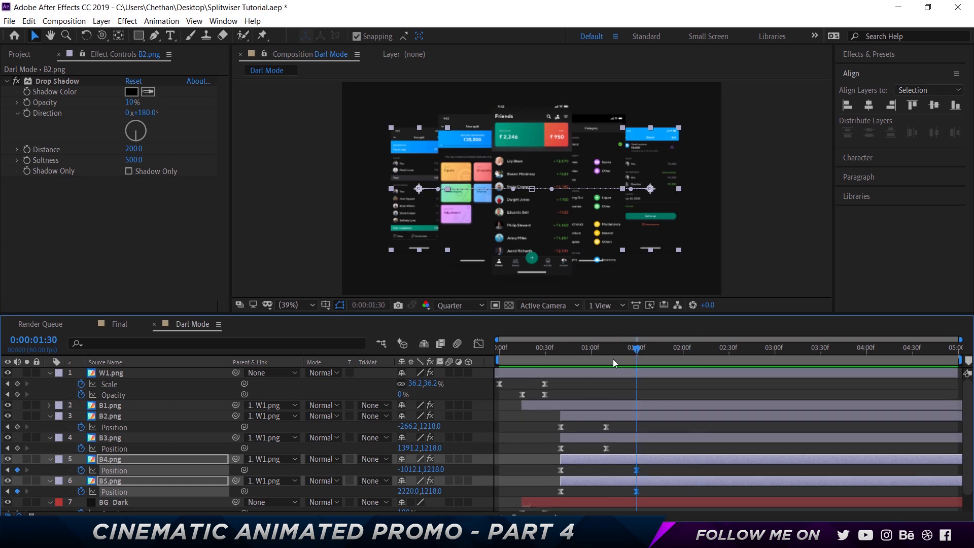
key(shift+Page_Down)
key(shift+Page_Down)
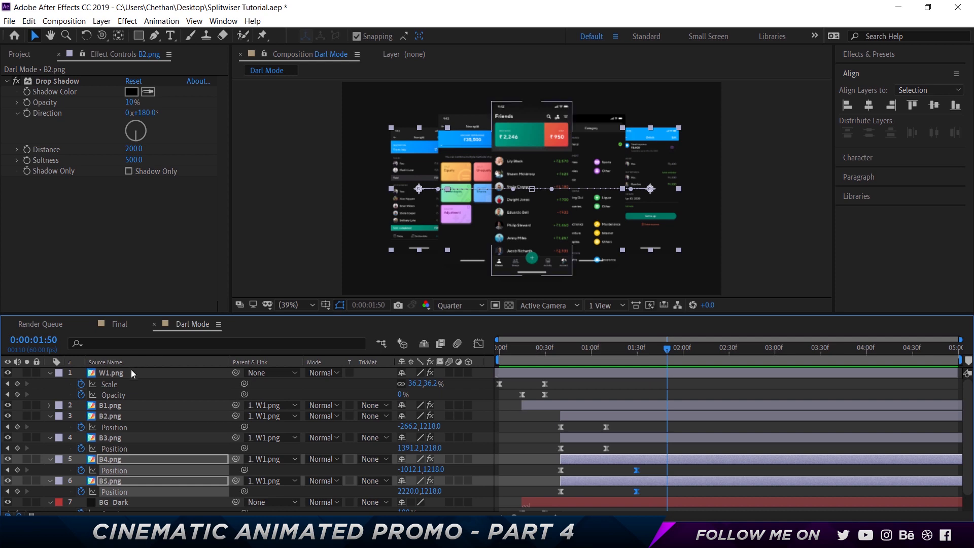
click(169, 373)
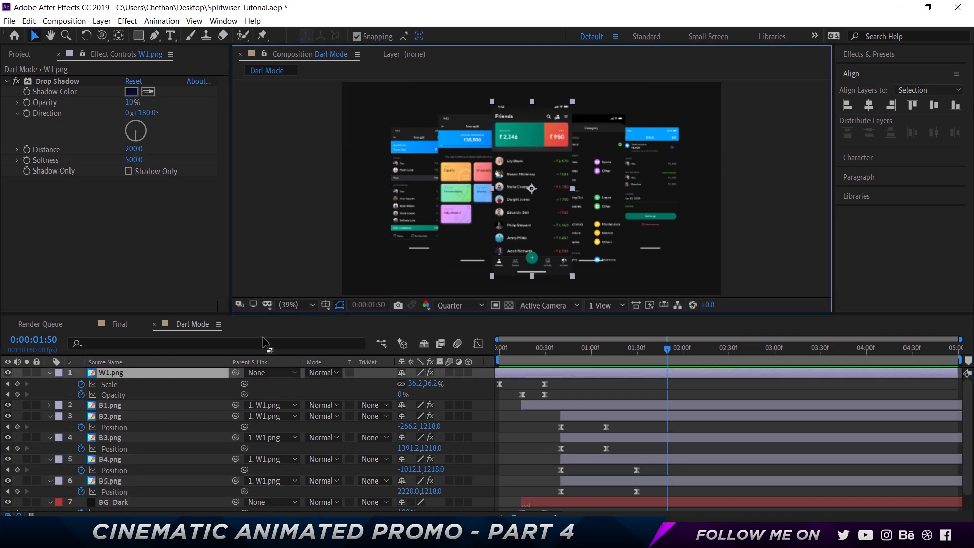
click(126, 404)
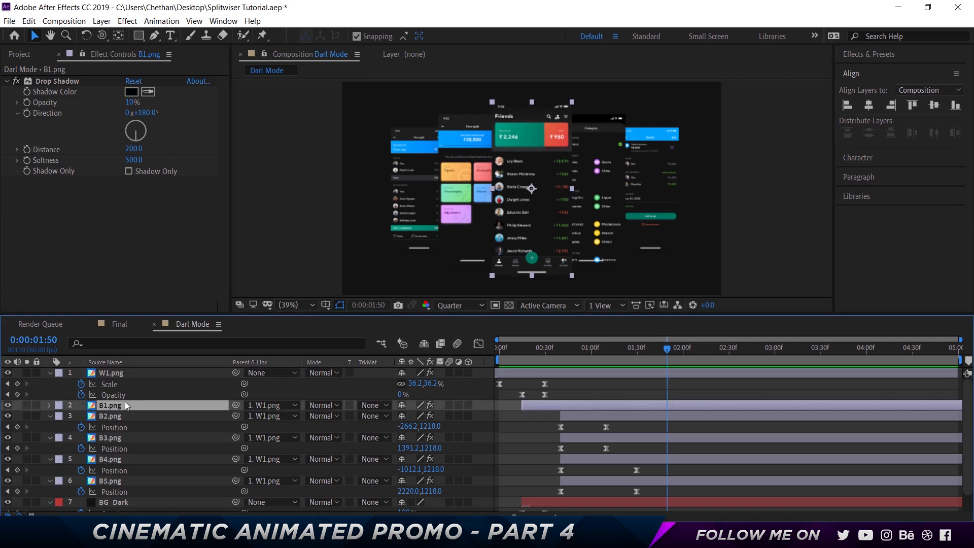
key(p)
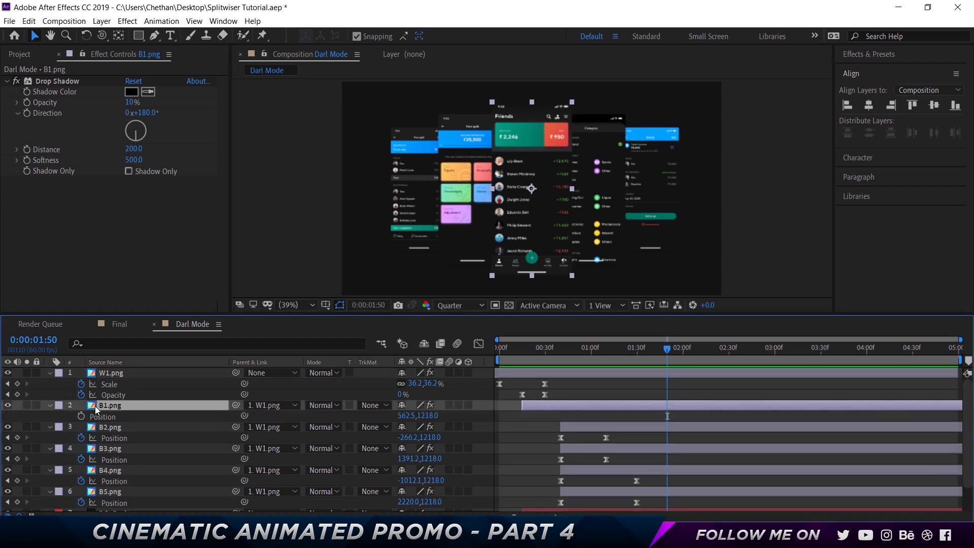
click(81, 416)
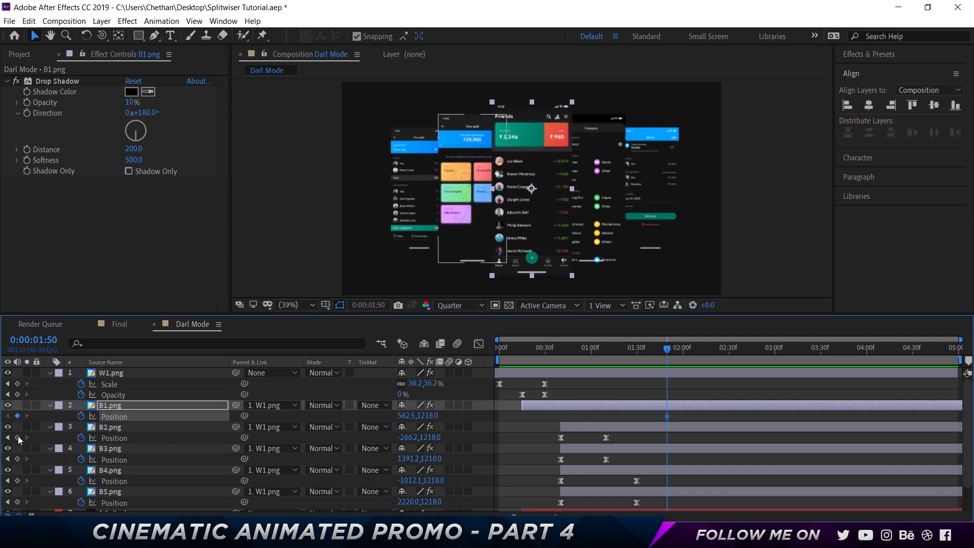
click(17, 437)
click(17, 459)
click(17, 480)
click(18, 502)
scroll(622, 449, down, 1)
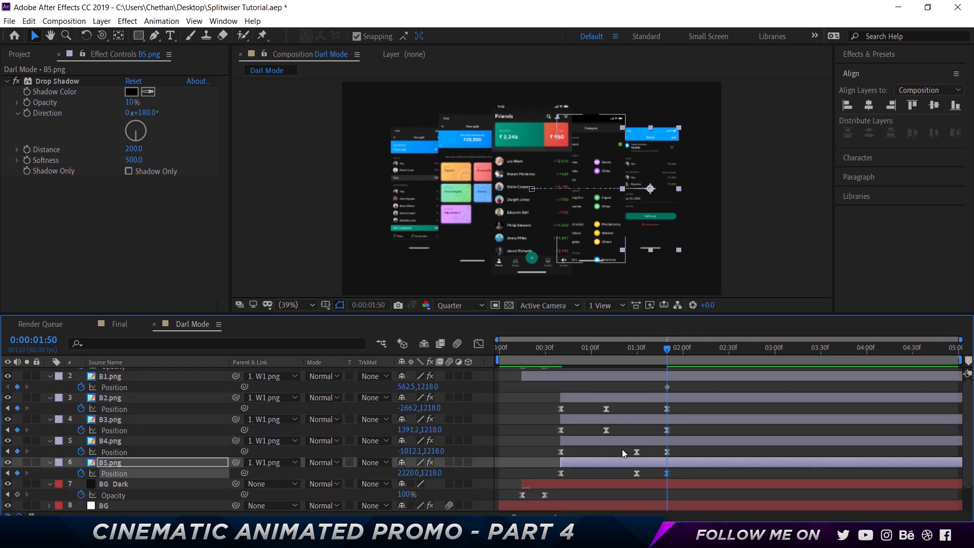
scroll(668, 385, up, 1)
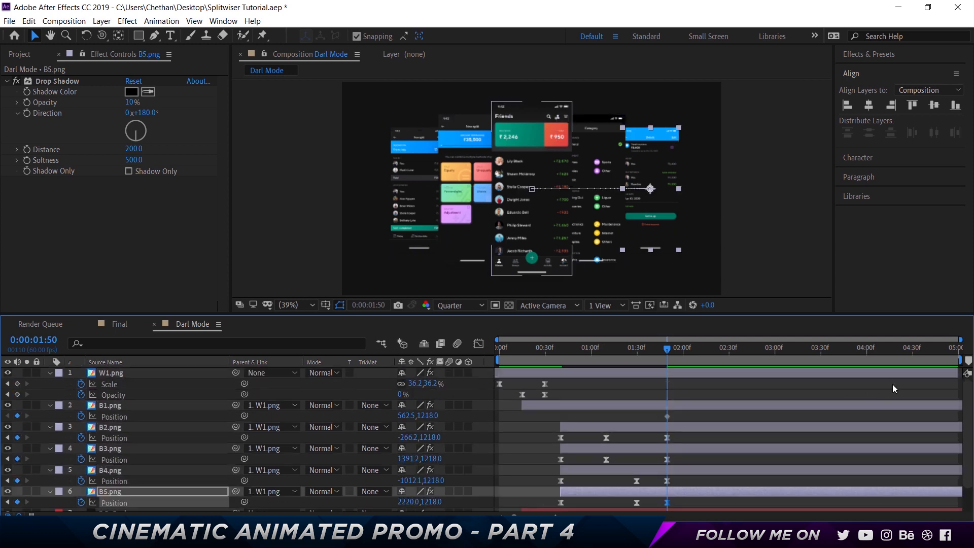
key(shift+Page_Down)
key(shift+Page_Down)
click(541, 155)
key(shift+Up)
key(shift+Up)
key(shift+Up)
key(shift+Up)
key(shift+Up)
key(shift+Up)
key(shift+Up)
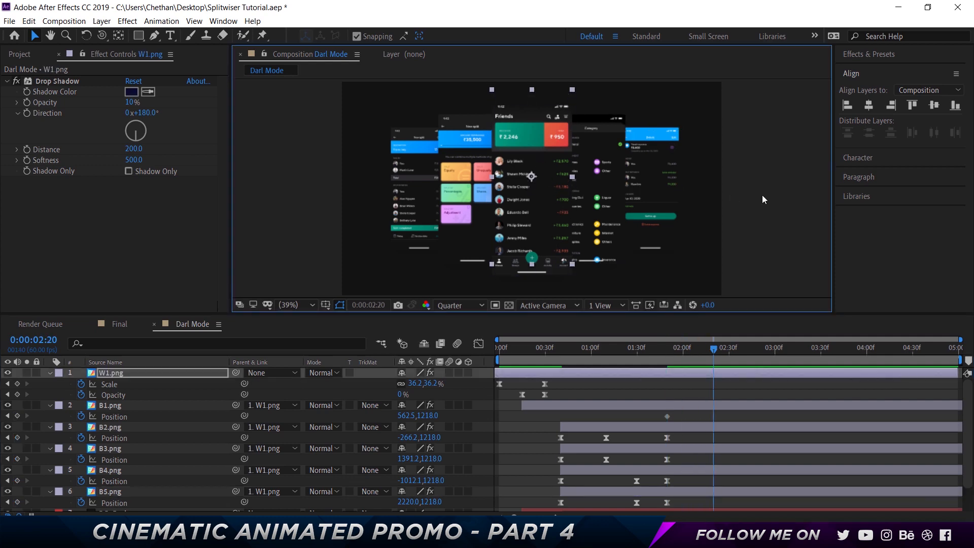
key(shift+Up)
key(shift+Up)
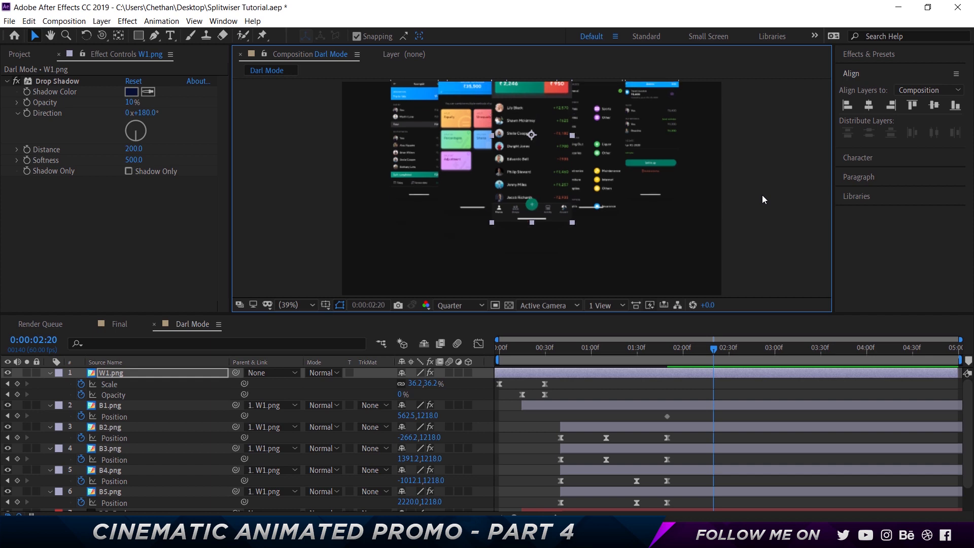
key(shift+Down)
key(shift+Down)
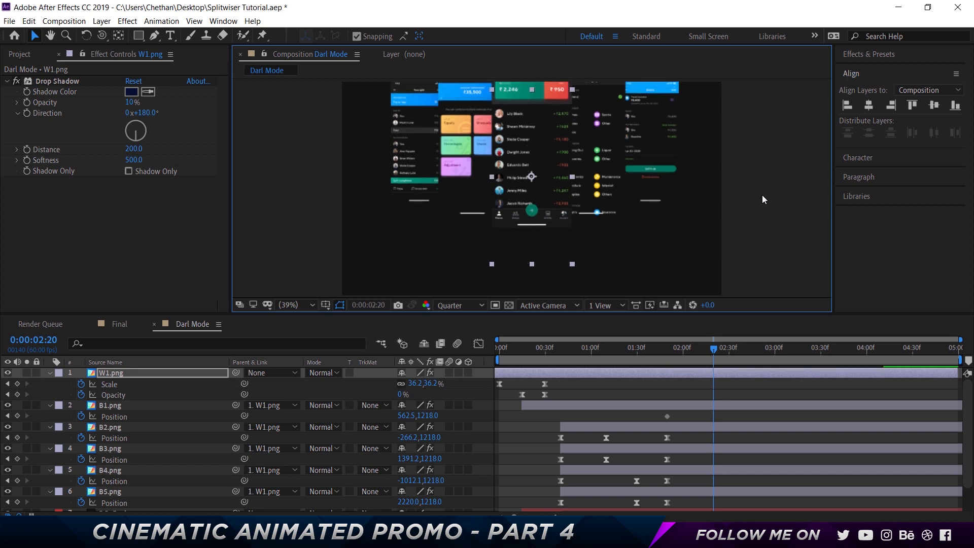
key(shift+Down)
key(shift+Down)
key(shift+Down)
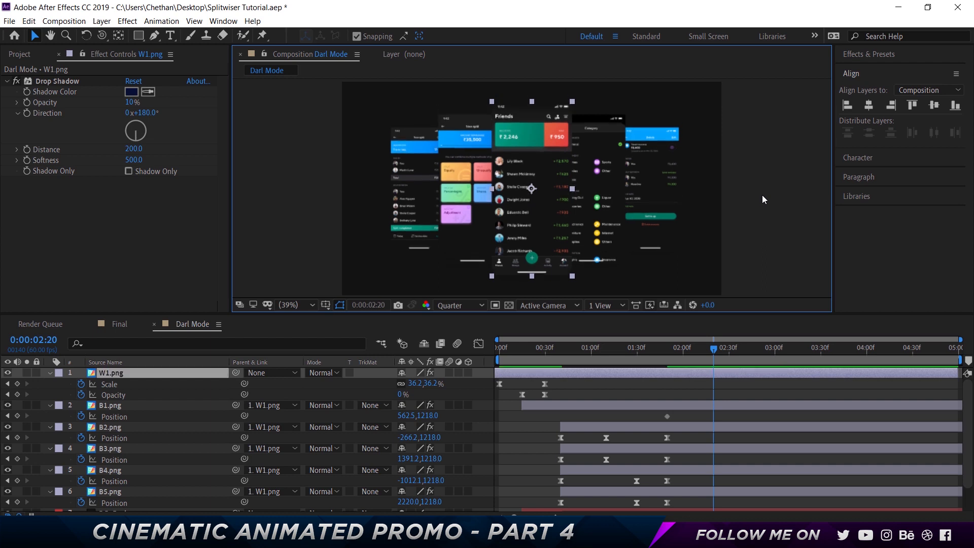
- Move B1.png straight up out of the frame at 0:00:02:20, to a Position of 562.5, -1645.5
click(671, 405)
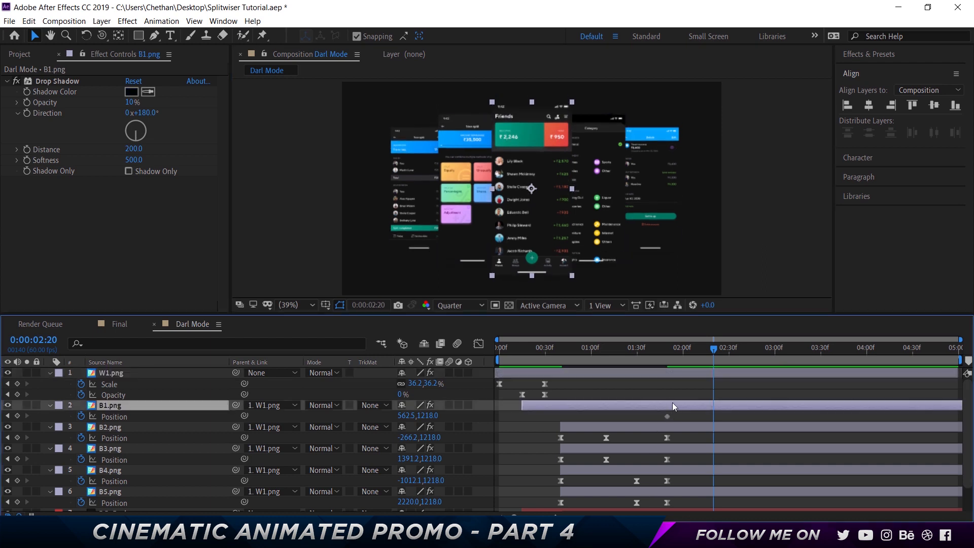
drag(537, 188, 536, 1)
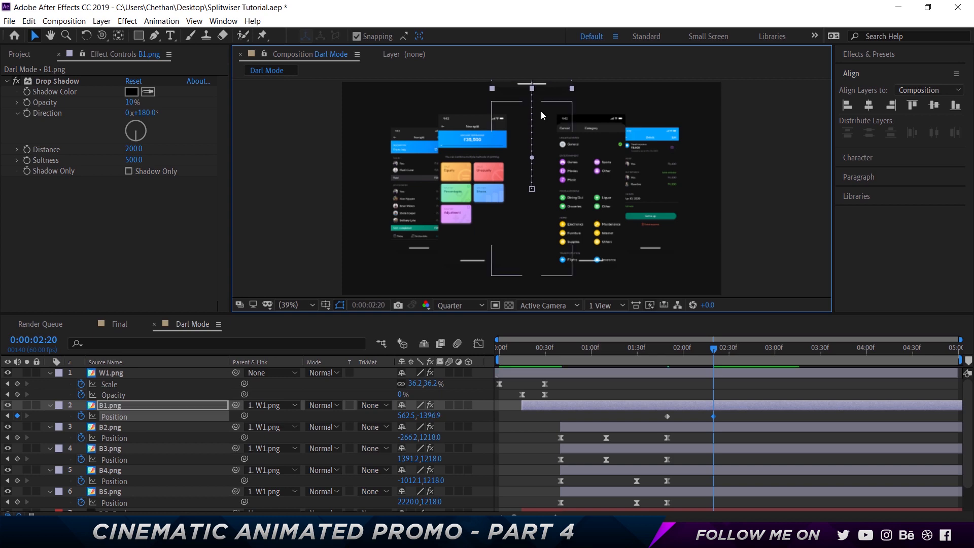
scroll(540, 111, down, 1)
scroll(539, 90, up, 3)
scroll(539, 108, down, 2)
scroll(538, 108, down, 2)
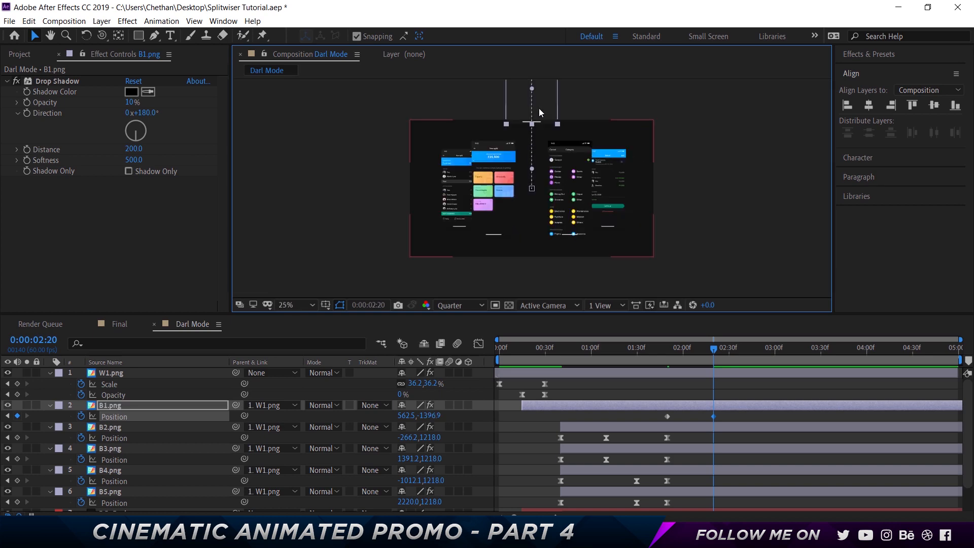
key(shift+slash)
key(shift+Up)
key(shift+Up)
key(shift+Up)
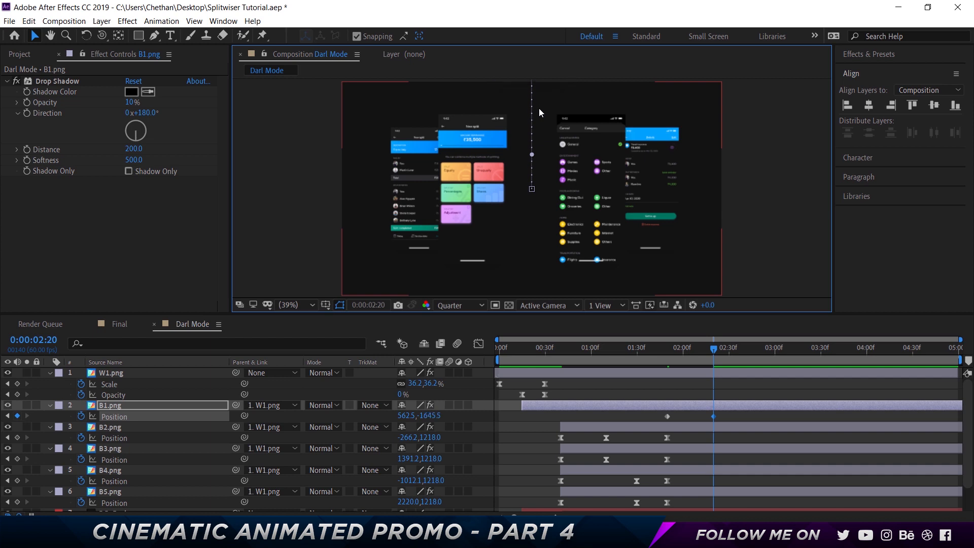
- Move B2.png and B3.png together straight up out of the frame at 0:00:02:20, to a Y Position of -1433.9
click(471, 177)
ctrl+click(864, 451)
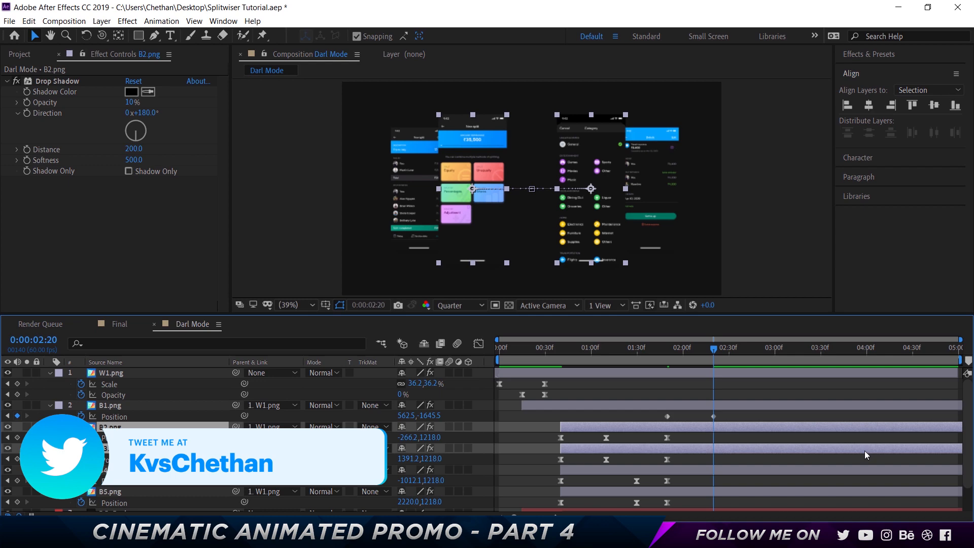
key(shift+Up)
key(shift+Up)
key(shift+Up)
key(shift+Up)
key(shift+Up)
key(shift+Up)
key(shift+Up)
key(shift+Up)
key(shift+Up)
key(shift+Up)
key(shift+Up)
key(shift+Up)
key(shift+Up)
key(shift+Up)
key(shift+Up)
key(shift+Up)
key(shift+Up)
key(shift+Up)
key(shift+Up)
key(shift+Up)
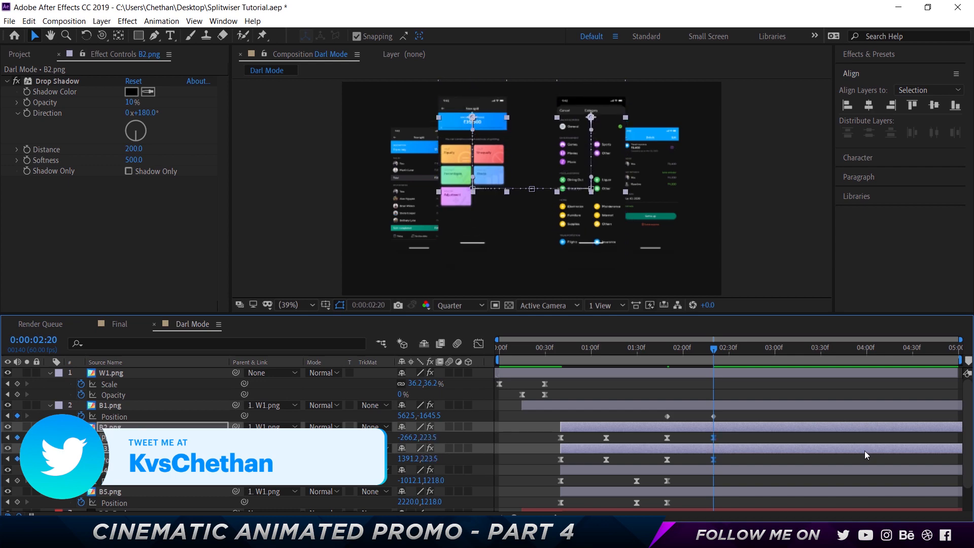
key(shift+Up)
key(shift+Up)
key(shift+Up)
key(shift+Up)
key(shift+Up)
key(shift+Up)
key(shift+Up)
key(shift+Up)
key(shift+Up)
key(shift+Up)
key(shift+Up)
key(shift+Up)
key(shift+Up)
key(shift+Up)
key(shift+Up)
key(shift+Up)
key(shift+Up)
key(shift+Up)
key(shift+Up)
key(shift+Up)
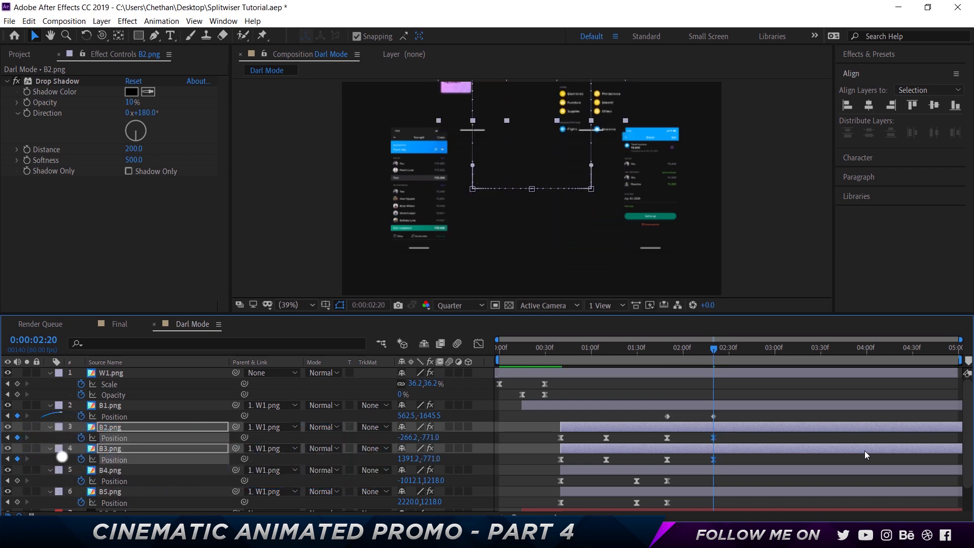
key(shift+Up)
key(shift+Up)
key(shift+Up)
key(shift+Up)
key(shift+Up)
key(shift+Up)
key(shift+Up)
key(shift+Up)
key(shift+Up)
key(shift+Up)
key(shift+Up)
key(shift+Up)
key(shift+Up)
key(shift+Up)
key(shift+Up)
key(shift+Up)
key(shift+Up)
key(shift+Up)
key(shift+Up)
key(shift+Up)
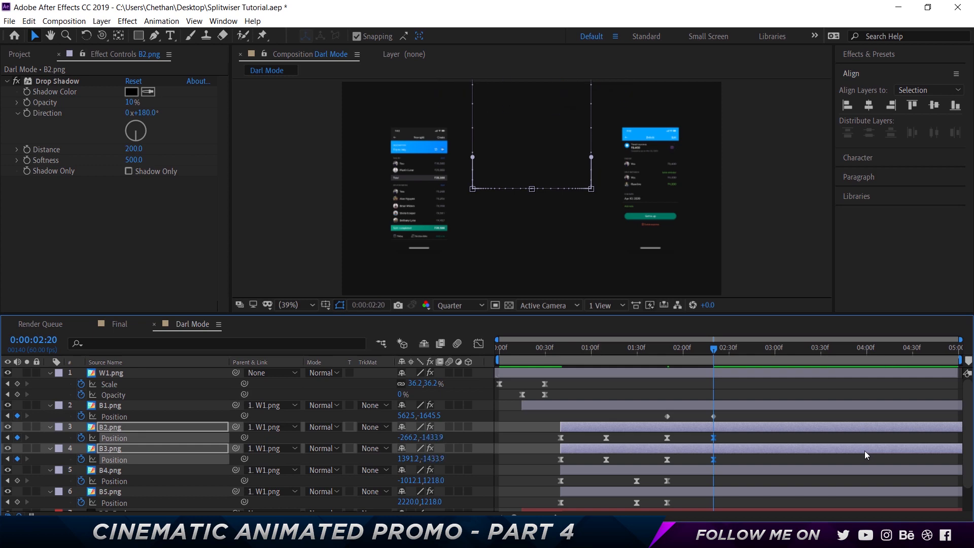
- Move B4.png and B5.png together straight up out of the frame at 0:00:02:20, to a Y Position of -1268.2
click(110, 469)
ctrl+click(556, 497)
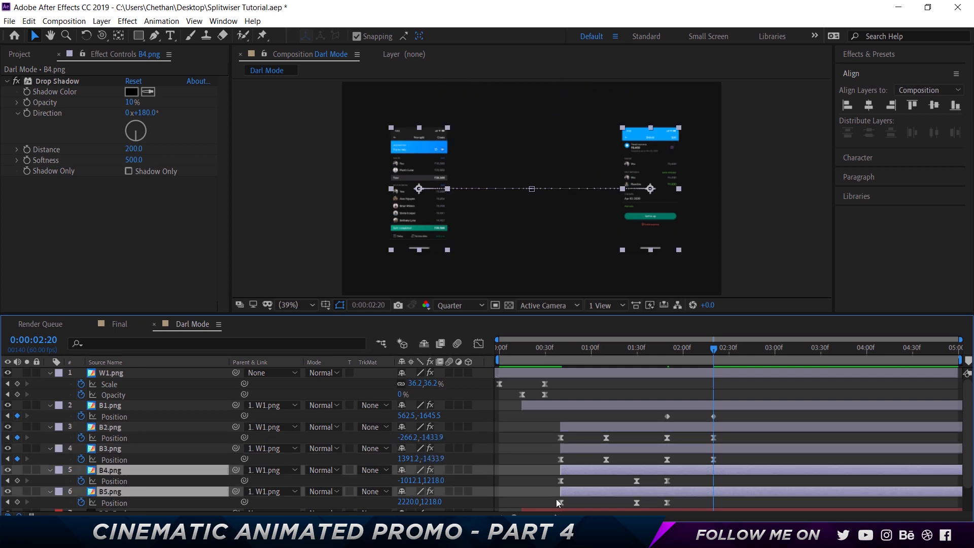
key(shift+Up)
key(shift+Up)
key(shift+Up)
key(shift+Up)
key(shift+Up)
key(shift+Up)
key(shift+Up)
key(shift+Up)
key(shift+Up)
key(shift+Up)
key(shift+Up)
key(shift+Up)
key(shift+Up)
key(shift+Up)
key(shift+Up)
key(shift+Up)
key(shift+Up)
key(shift+Up)
key(shift+Up)
key(shift+Up)
key(shift+Up)
key(shift+Up)
key(shift+Up)
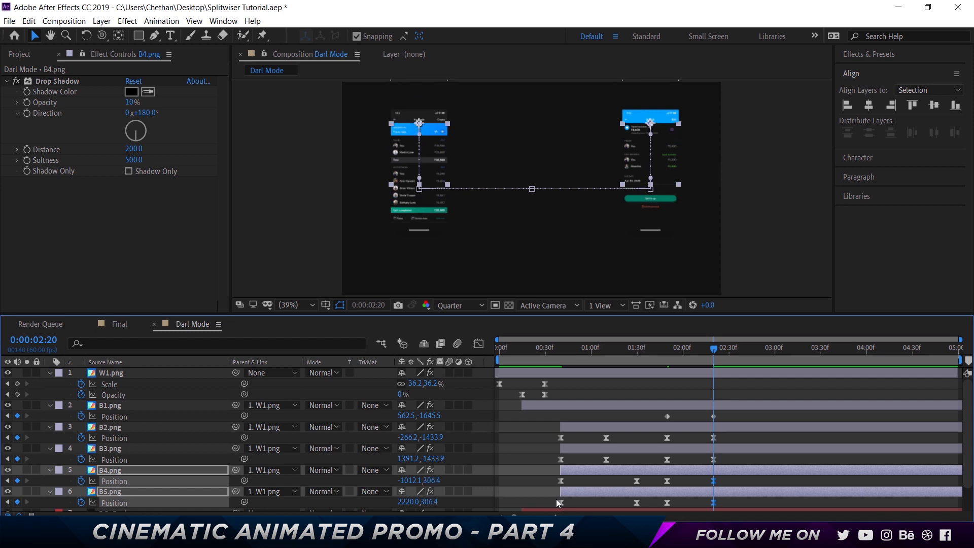
key(shift+Up)
key(shift+Up)
key(shift+Up)
key(shift+Up)
key(shift+Up)
key(shift+Up)
key(shift+Up)
key(shift+Up)
key(shift+Up)
key(shift+Up)
key(shift+Up)
key(shift+Up)
key(shift+Up)
key(shift+Up)
key(shift+Up)
key(shift+Up)
key(shift+Up)
key(shift+Up)
key(shift+Up)
key(shift+Up)
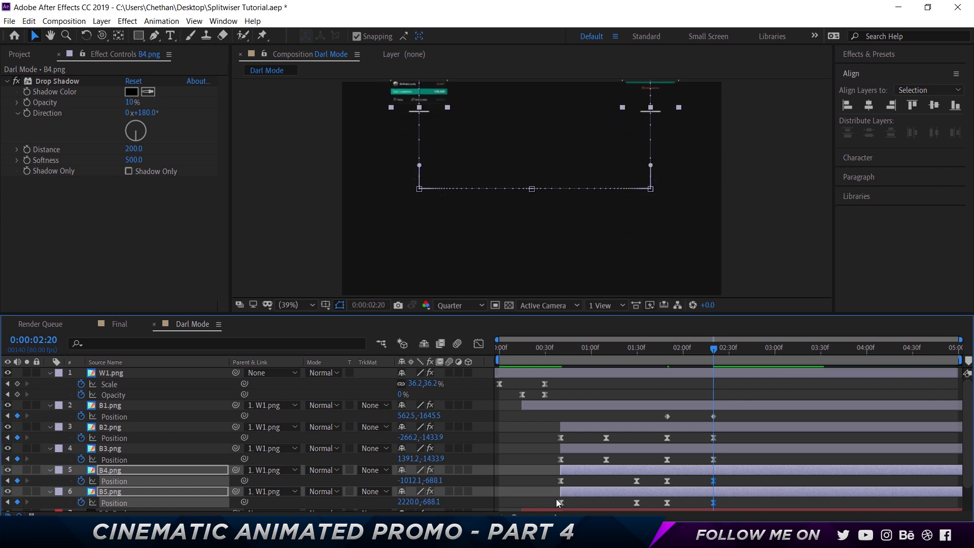
key(shift+Up)
key(shift+Up)
key(shift+Up)
key(shift+Up)
key(shift+Up)
key(shift+Up)
key(shift+Up)
key(shift+Up)
key(shift+Up)
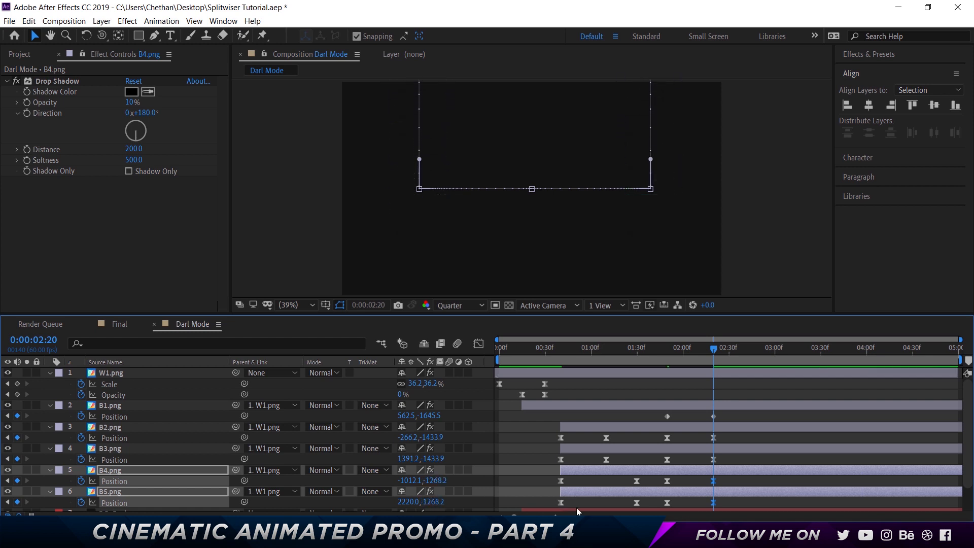
- Apply Easy Ease to both exit Position keyframes of B1.png
click(732, 419)
drag(728, 420, 658, 396)
right_click(668, 415)
mouse_move(672, 407)
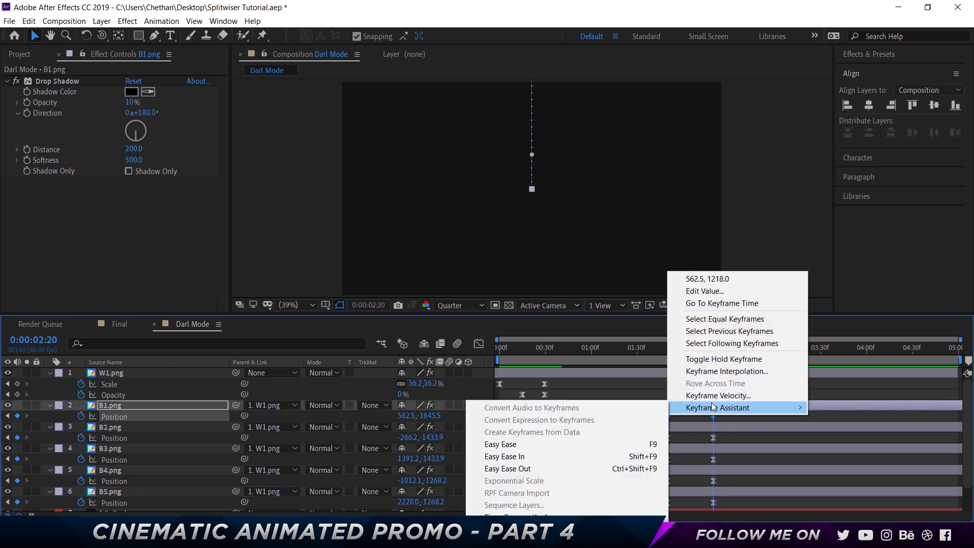
click(549, 442)
- Reshape the speed graph of B1.png's exit so it starts fast and eases slowly into the last Position keyframe
click(478, 343)
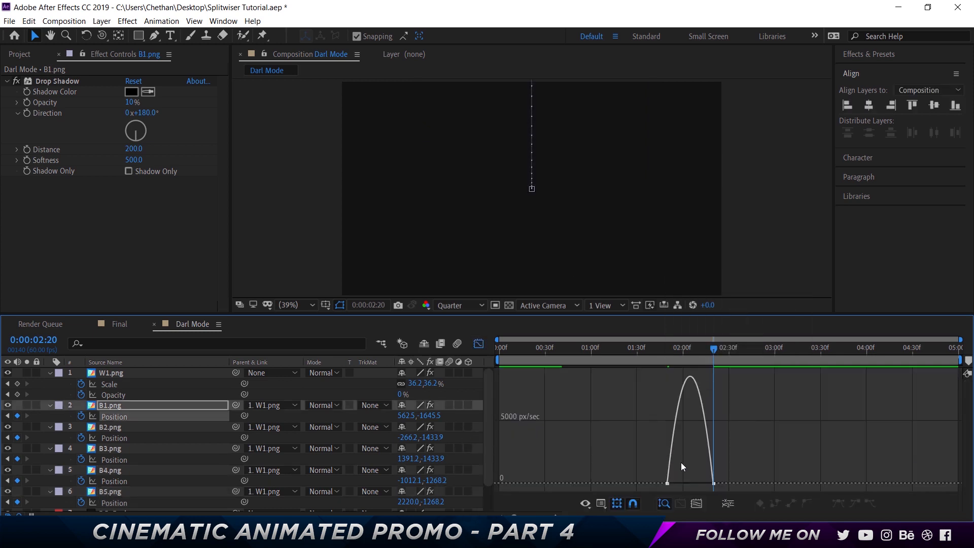
click(702, 483)
click(658, 483)
click(704, 484)
drag(705, 483, 675, 483)
click(478, 344)
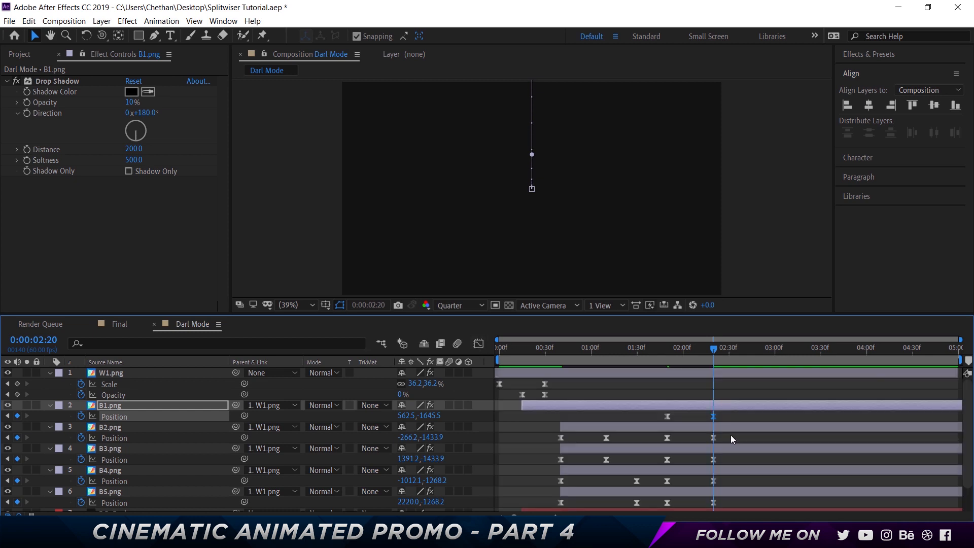
- Check the speed graphs of the exit keyframes of B2.png through B5.png and preview the upward exit from 0:00:01:43
drag(731, 434, 658, 504)
click(485, 344)
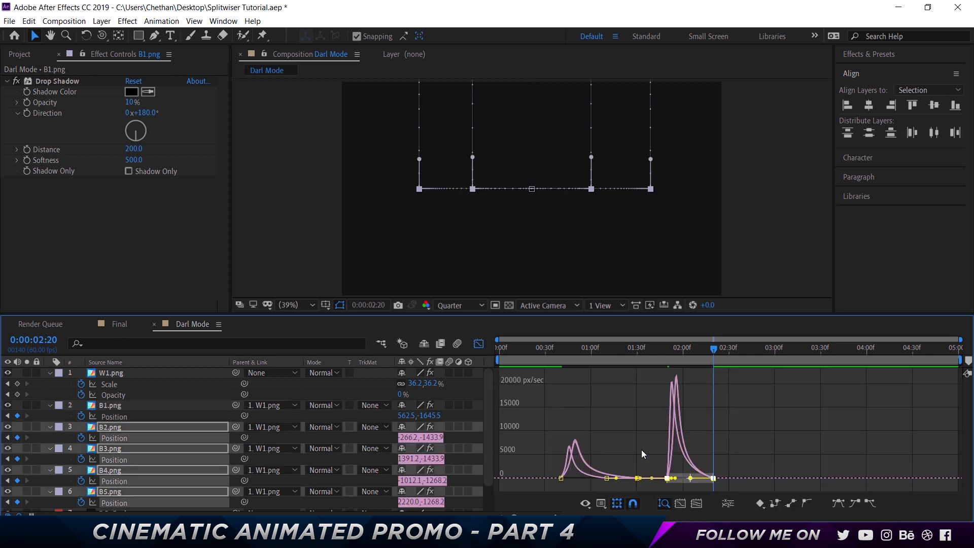
click(477, 344)
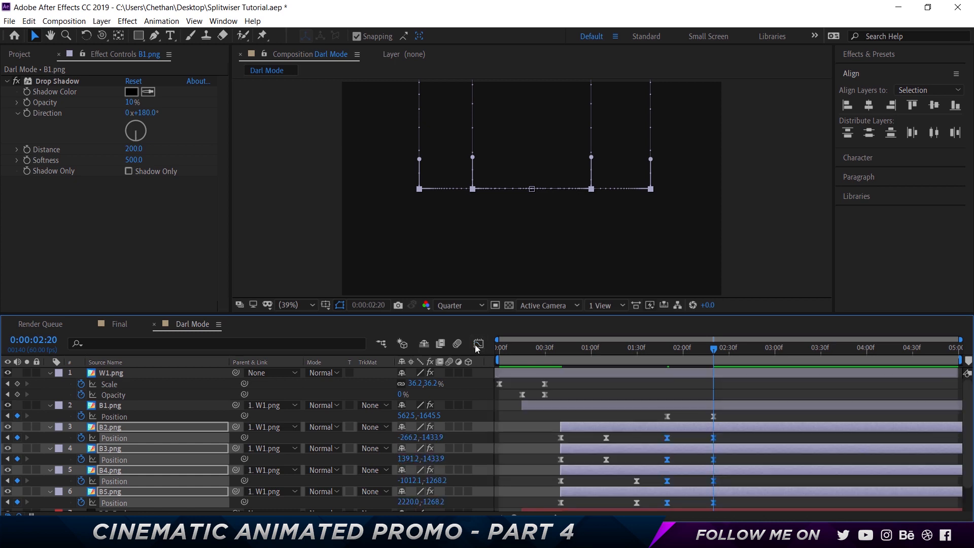
click(657, 339)
key(space)
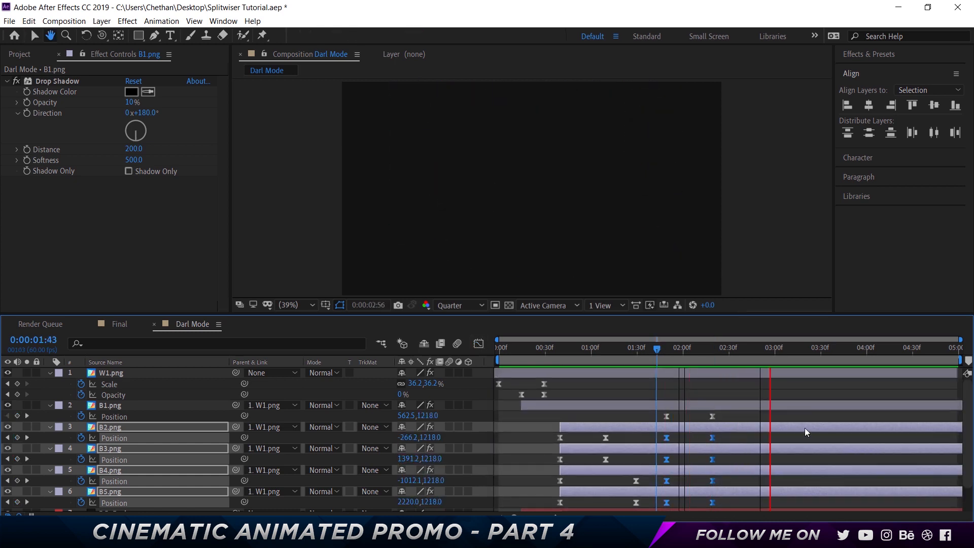
key(space)
- Shift the two exit Position keyframes of B2.png and B3.png five frames later so they start at 0:00:01:55
click(667, 349)
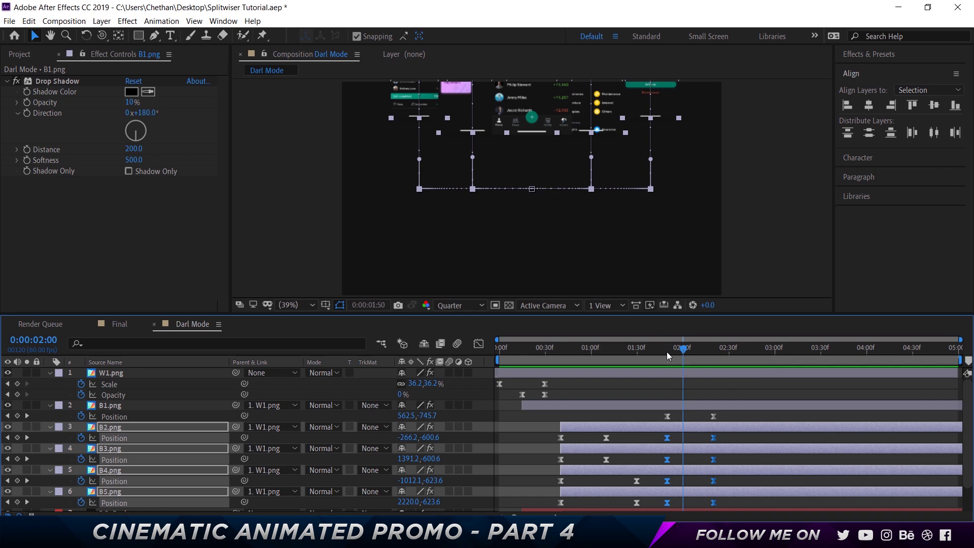
key(space)
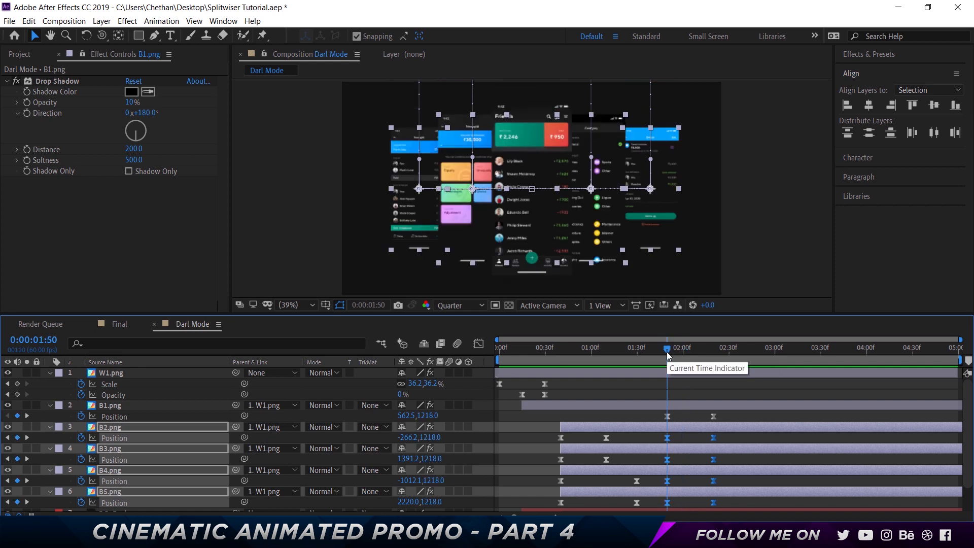
key(Page_Down)
key(Page_Down)
key(Page_Down)
key(Page_Down)
key(Page_Down)
key(Page_Down)
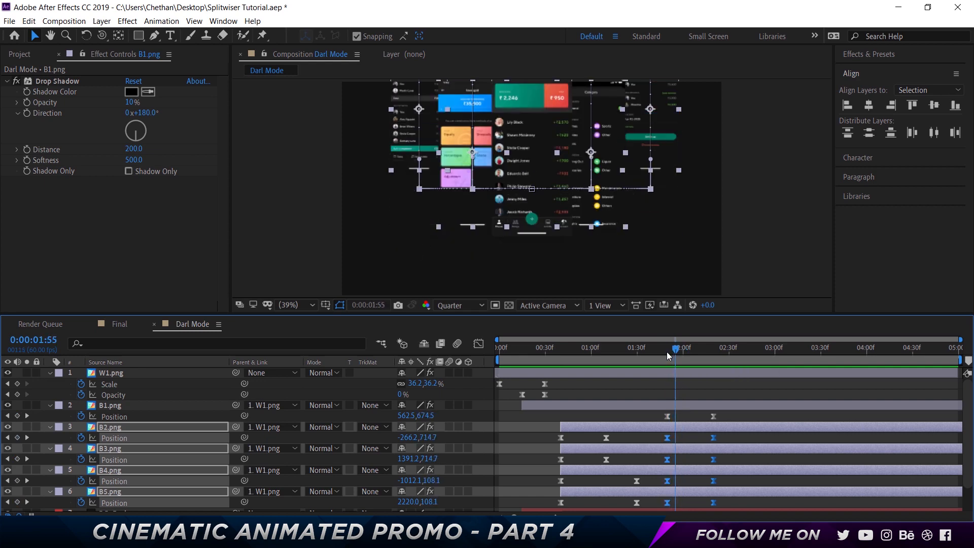
drag(655, 435, 738, 462)
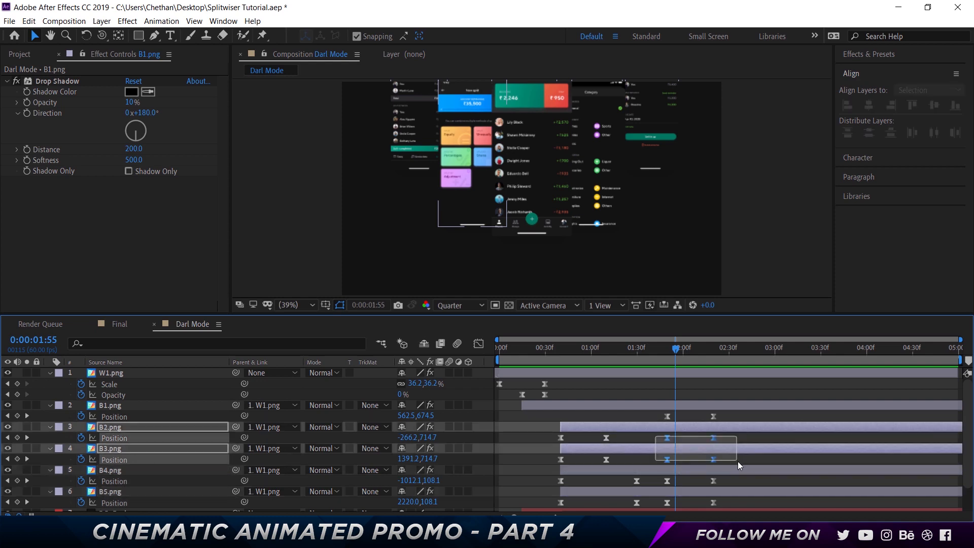
drag(668, 459, 677, 459)
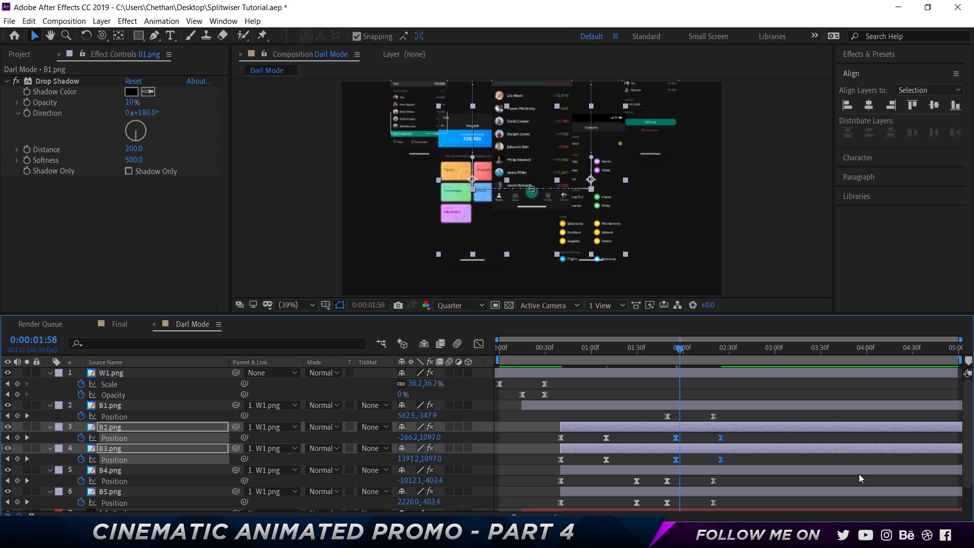
- Shift the exit Position keyframes of B4.png and B5.png to start at 0:00:02:00, and preview the staggered exit
drag(653, 476, 726, 504)
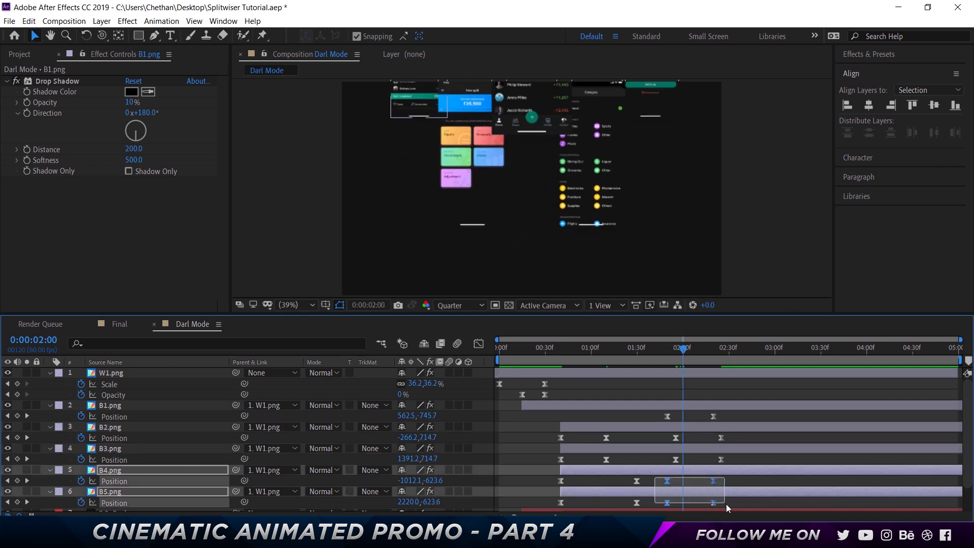
drag(667, 483, 683, 483)
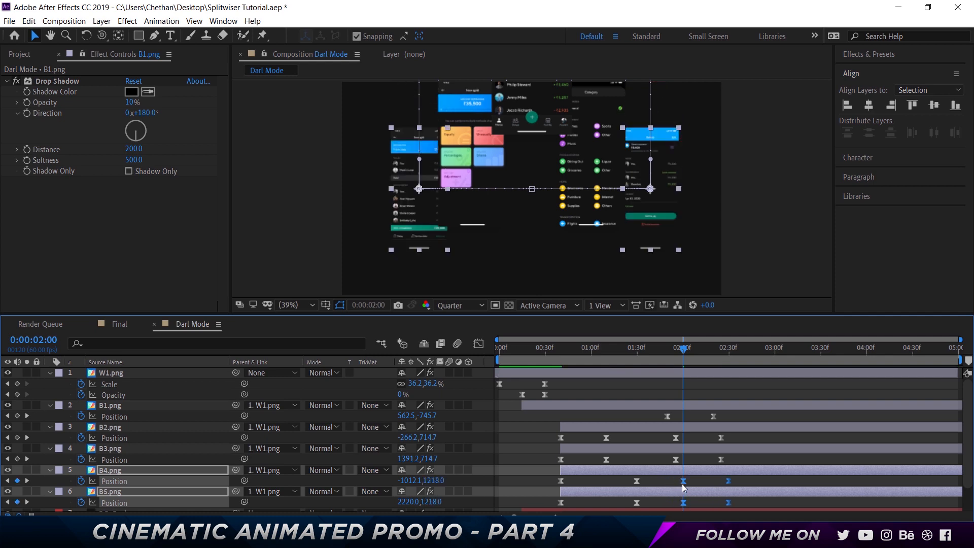
click(669, 348)
click(653, 348)
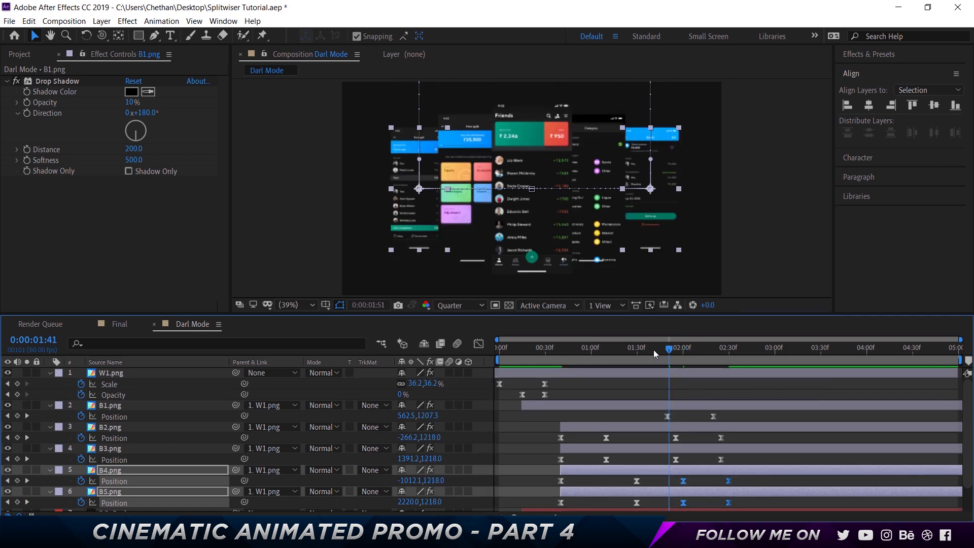
key(space)
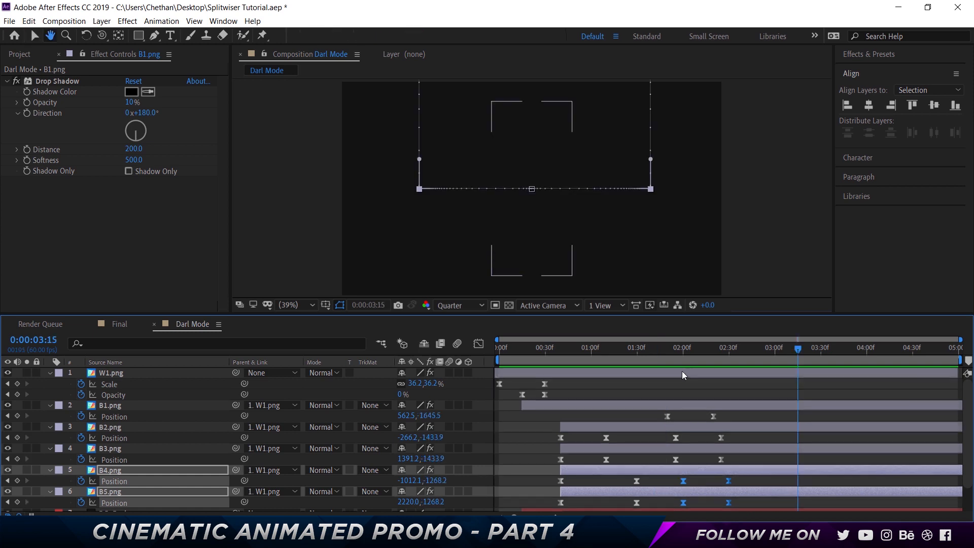
click(654, 350)
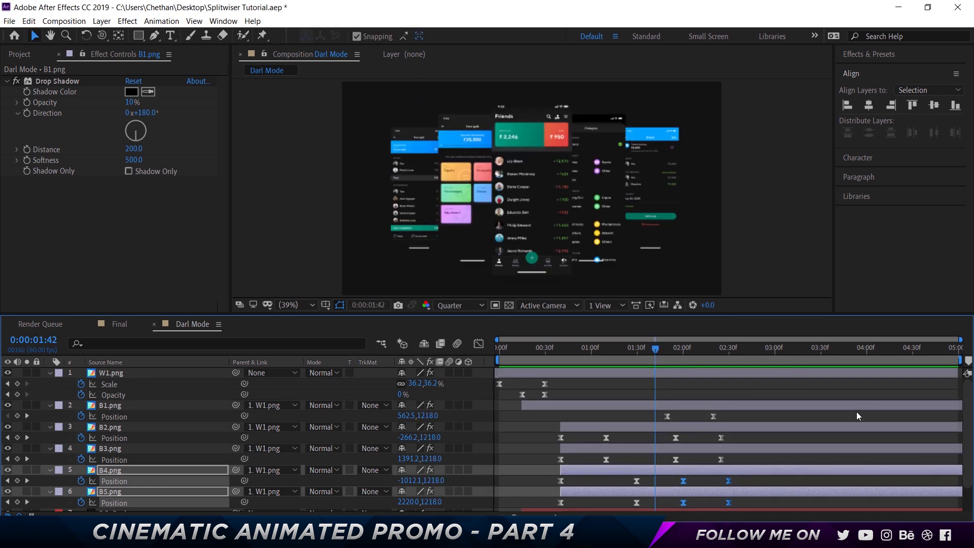
key(space)
key(space)
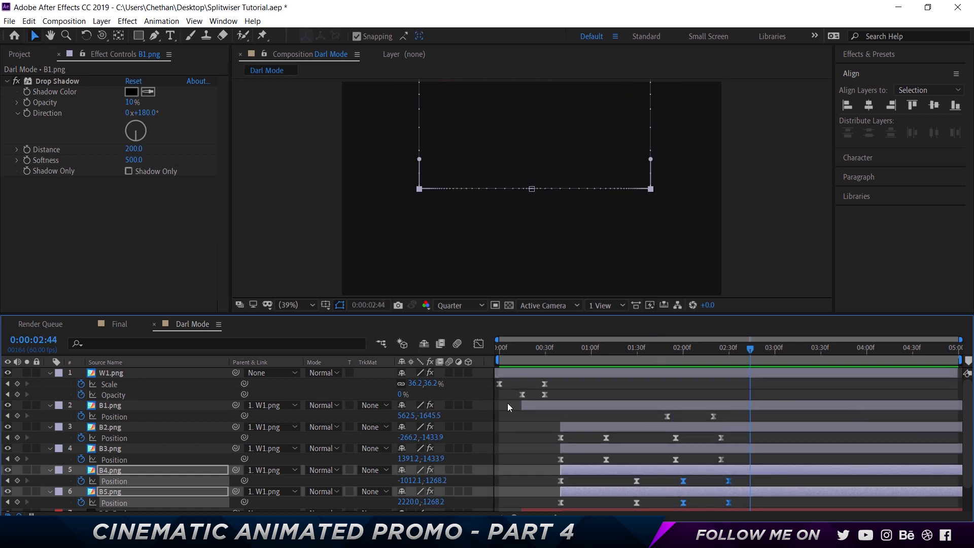
- Enable motion blur on all layers and preview the animation from the start of the composition
key(ctrl+a)
click(451, 373)
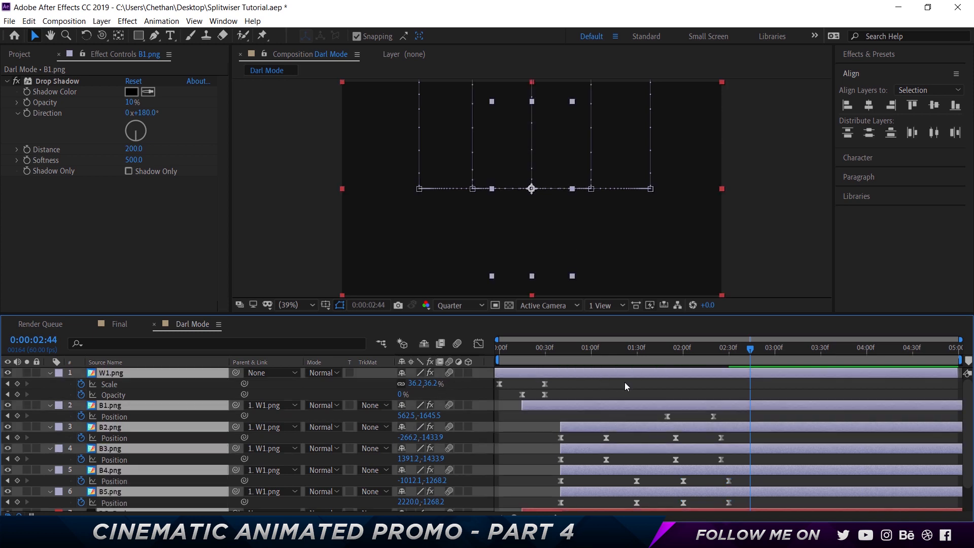
click(625, 384)
drag(512, 352, 445, 353)
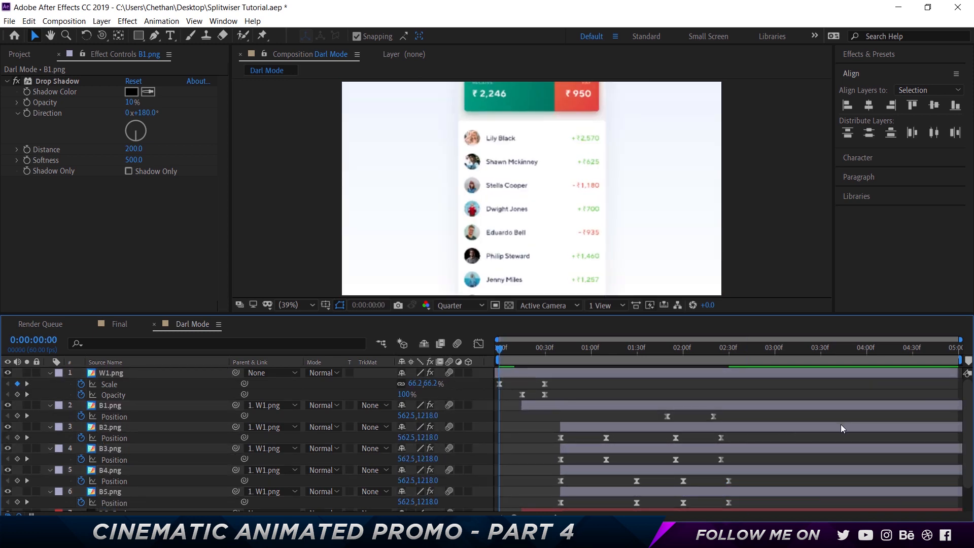
key(space)
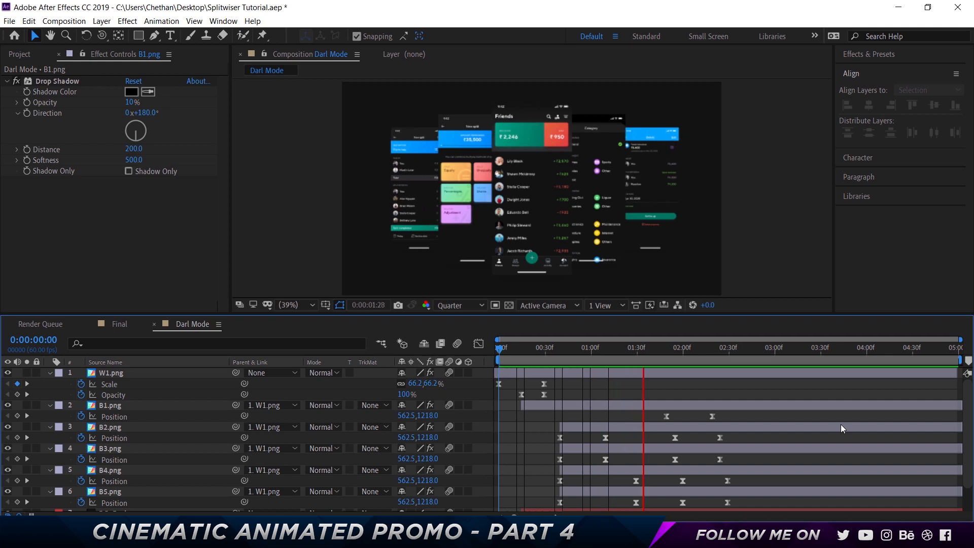
key(space)
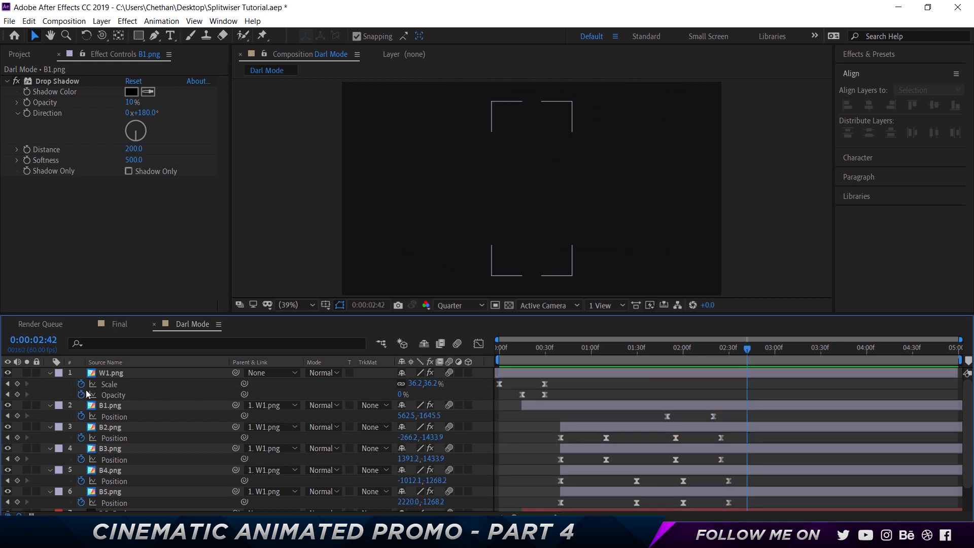
- Collapse all layer properties, add a null object named Control, and parent W1.png to it
key(ctrl+a)
key(u)
click(306, 473)
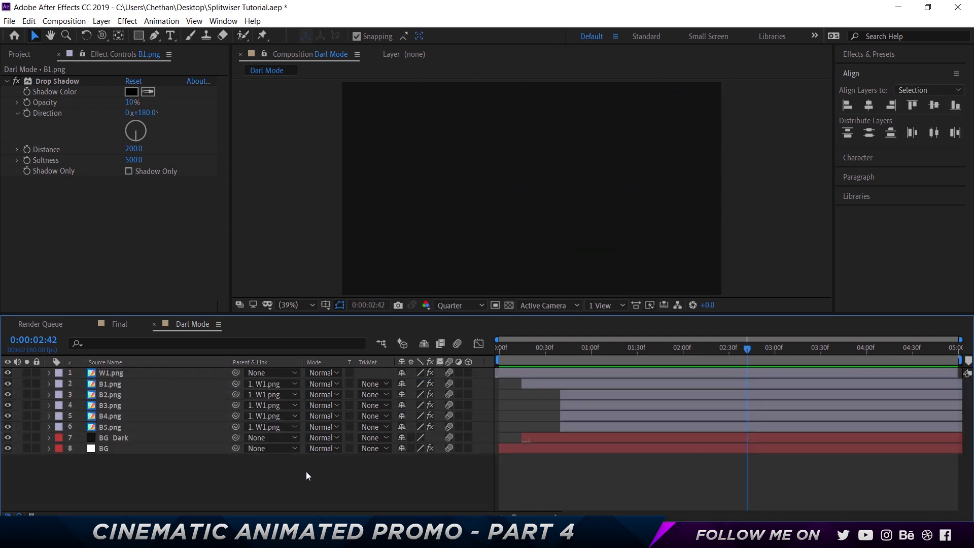
right_click(306, 473)
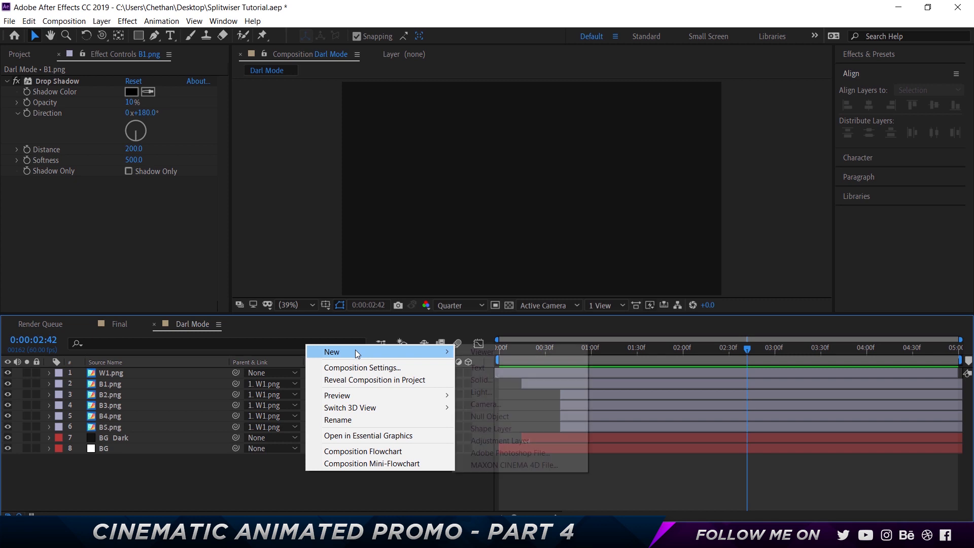
click(500, 416)
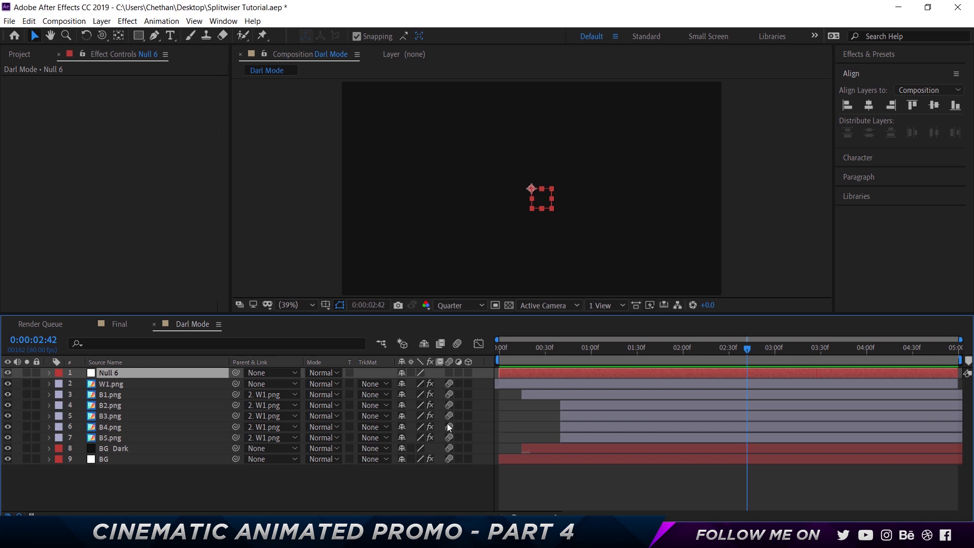
key(Return)
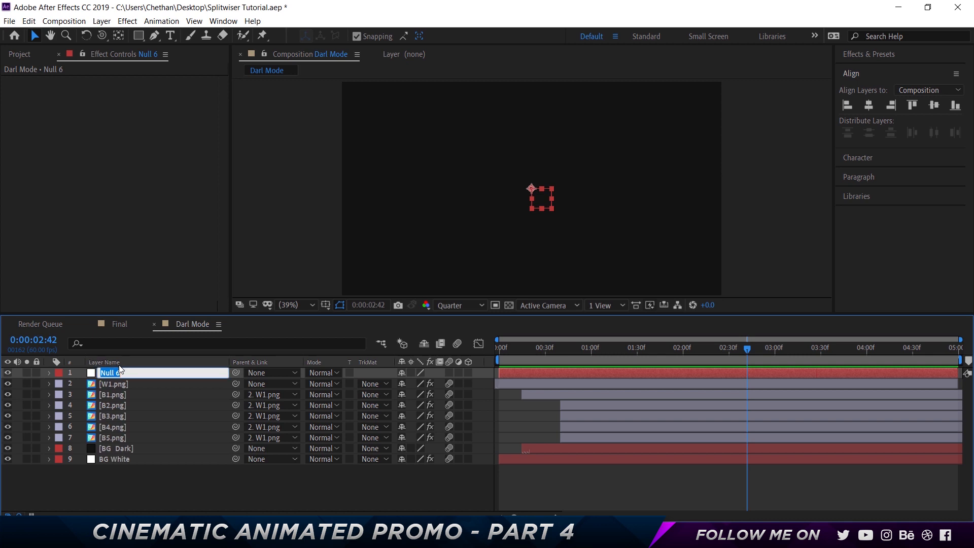
text(Contro)
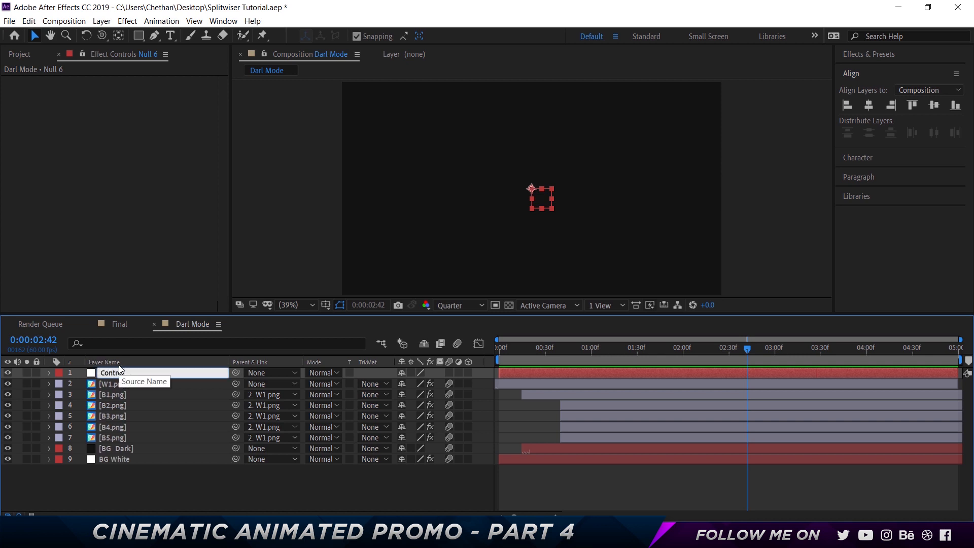
text(l)
key(Return)
click(126, 385)
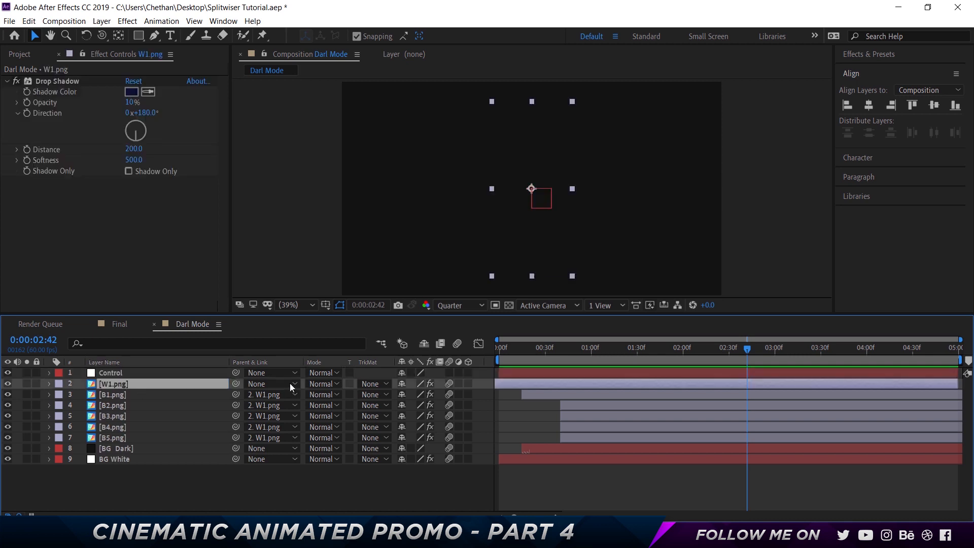
drag(235, 383, 182, 374)
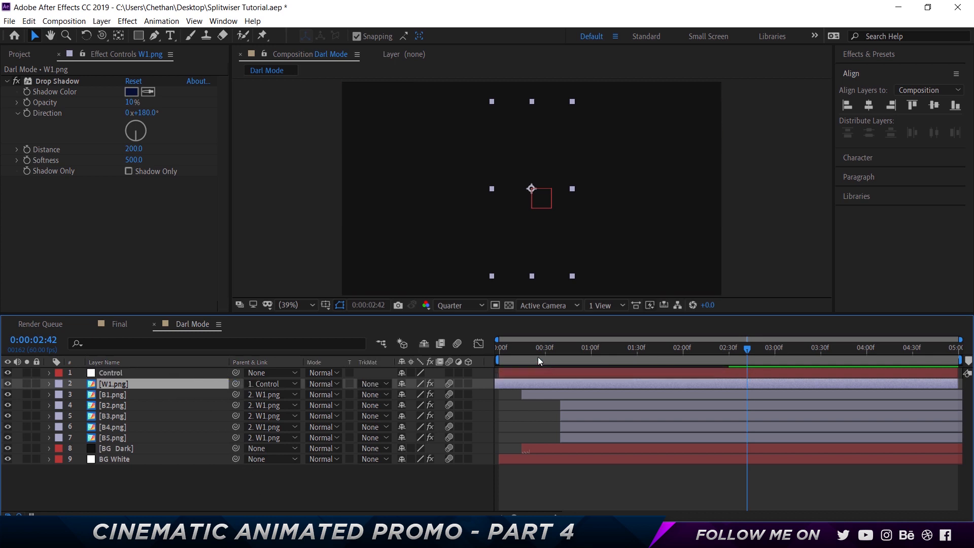
- Add a Scale keyframe to the Control null at 0:00:00:00
key(Home)
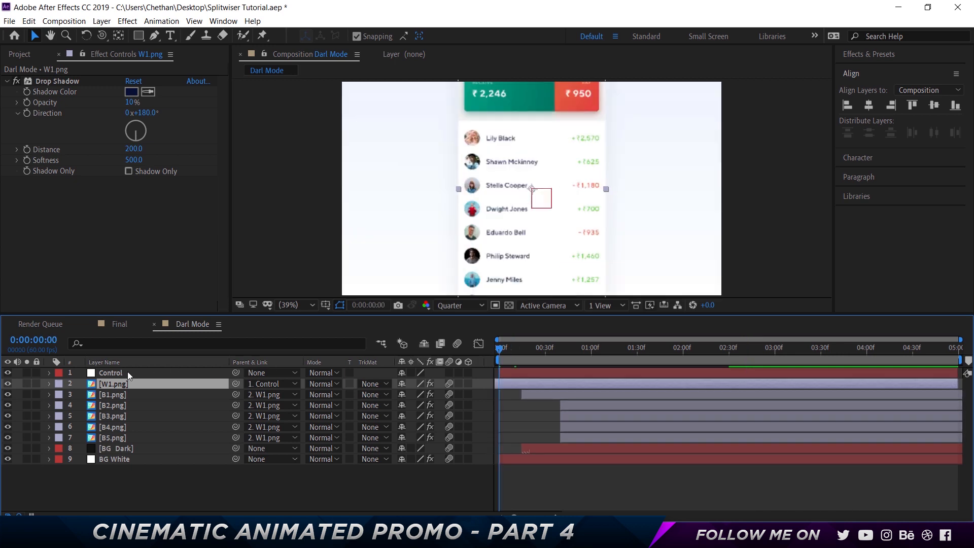
click(127, 374)
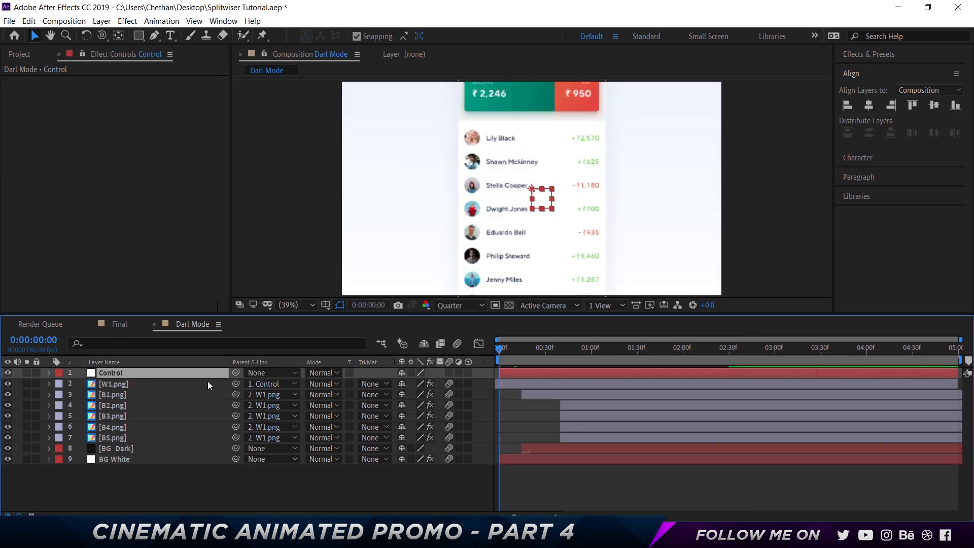
key(s)
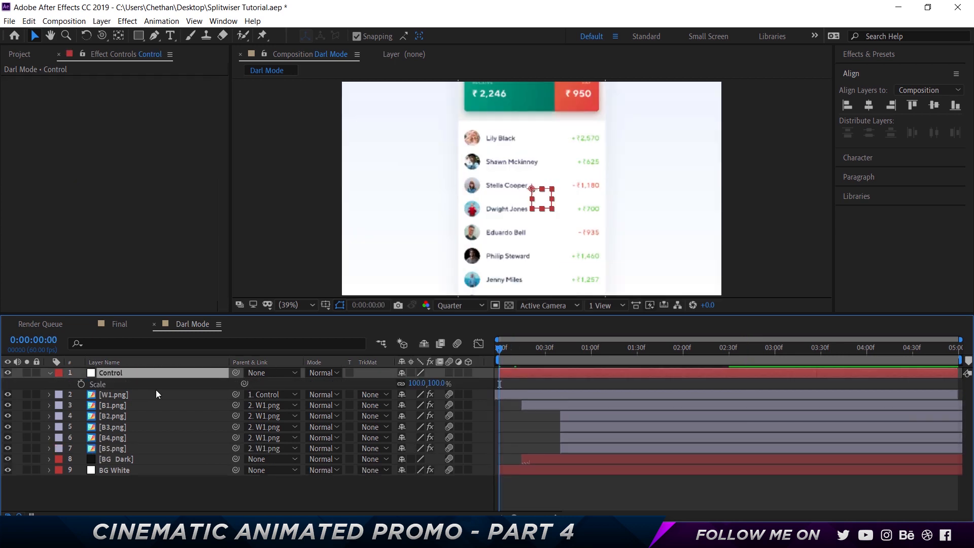
click(81, 384)
- Reveal all layers' keyframes and add a 90% Scale keyframe to the Control null at 0:00:02:30
key(ctrl+a)
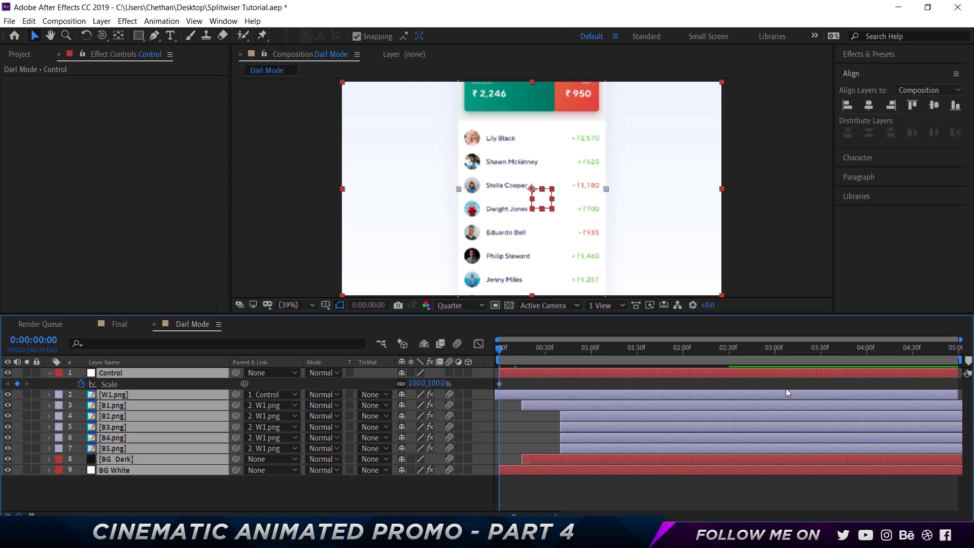
key(u)
key(u)
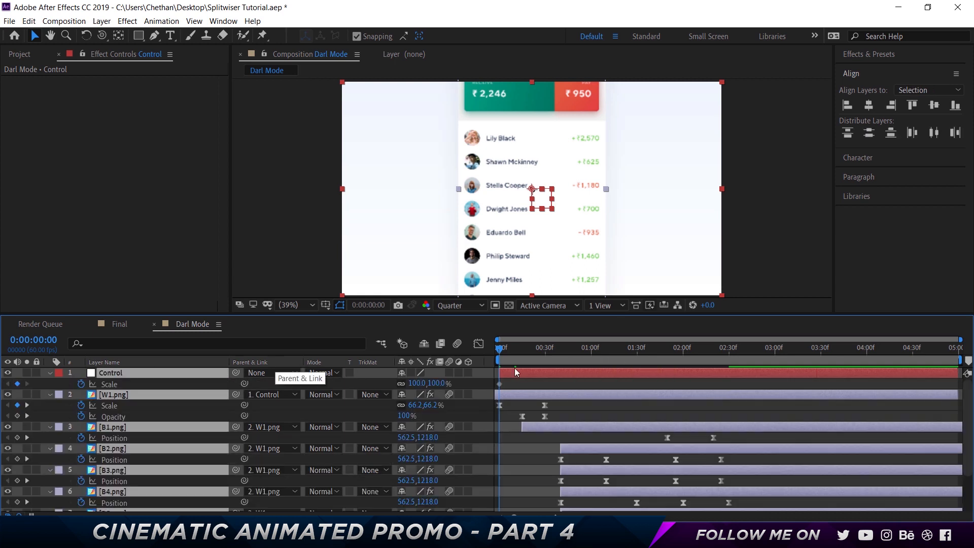
click(709, 351)
drag(719, 351, 734, 351)
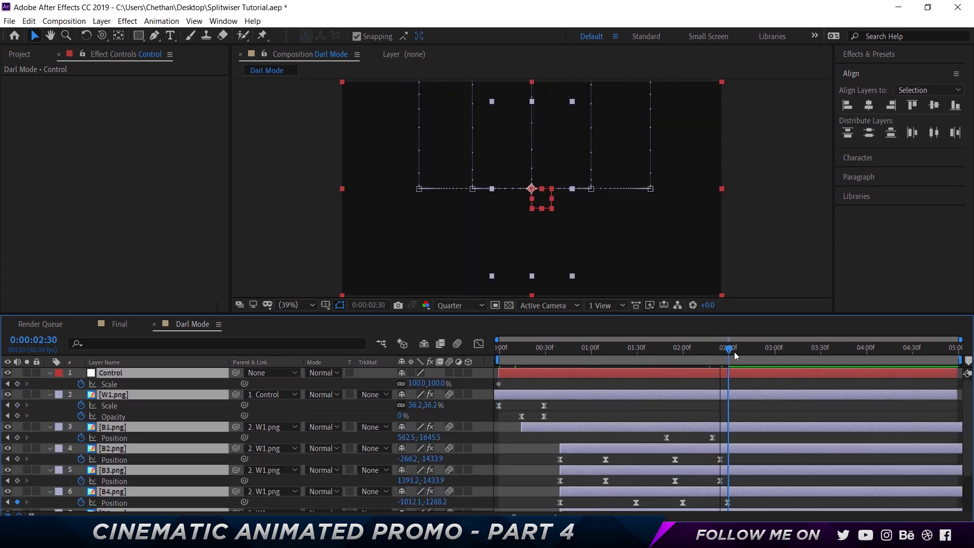
click(458, 386)
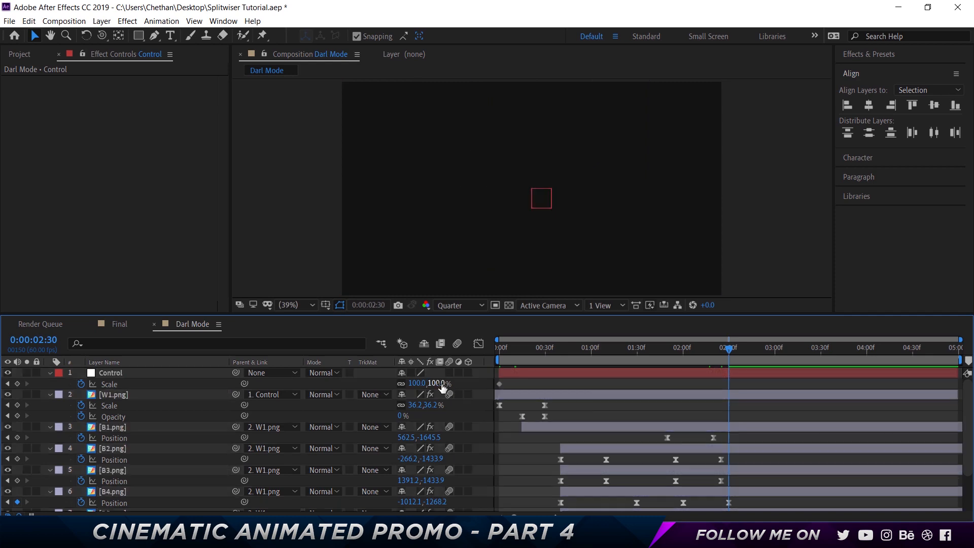
click(441, 385)
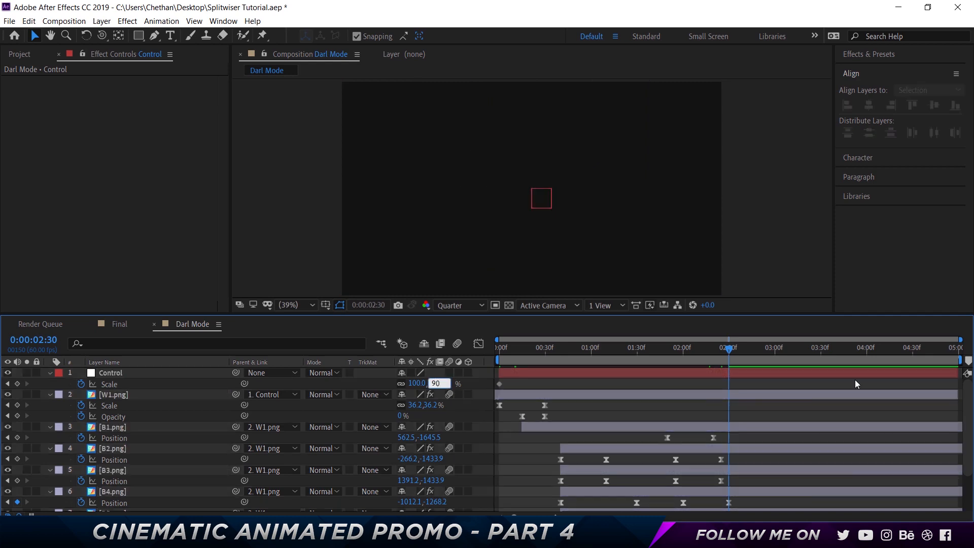
key(Return)
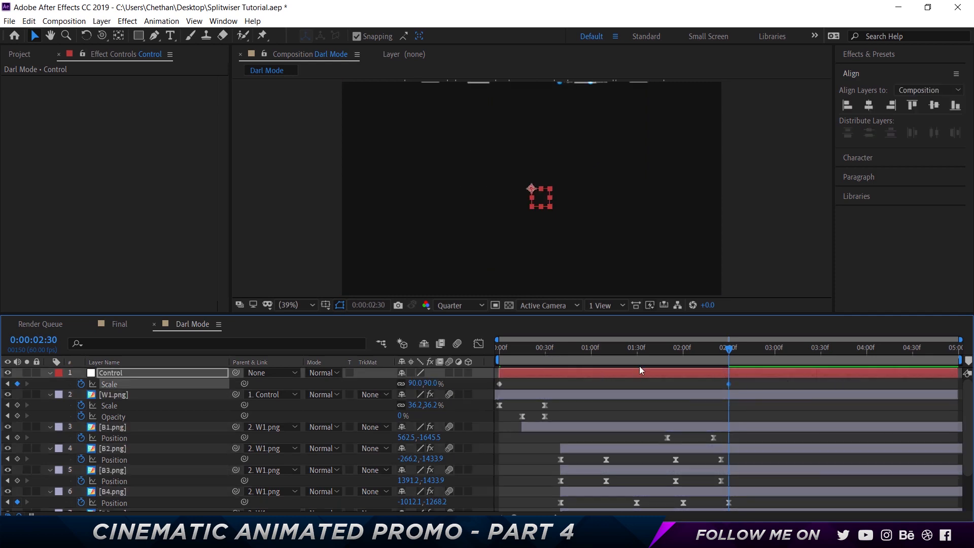
- Apply Easy Ease to both Scale keyframes of the Control null and preview the animation from the start
right_click(545, 385)
mouse_move(548, 375)
click(670, 411)
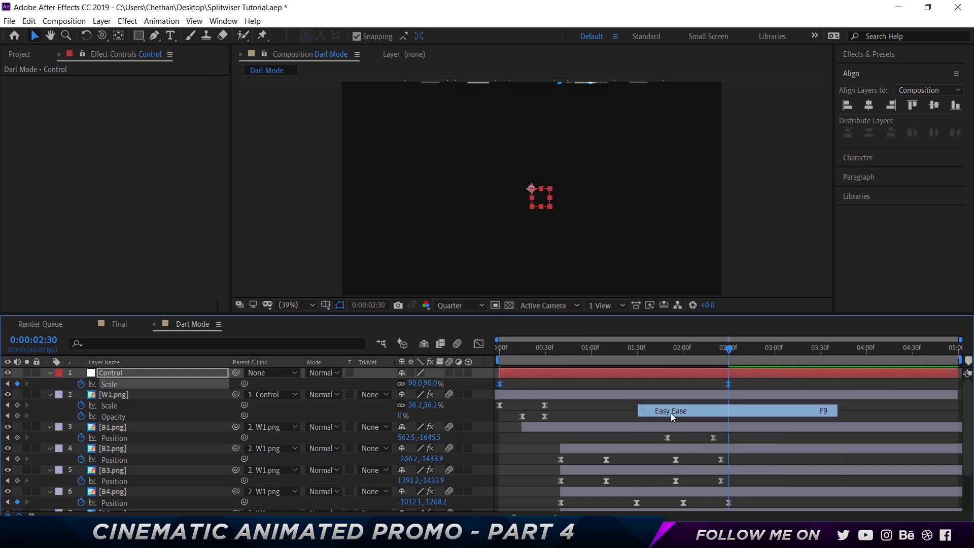
key(Home)
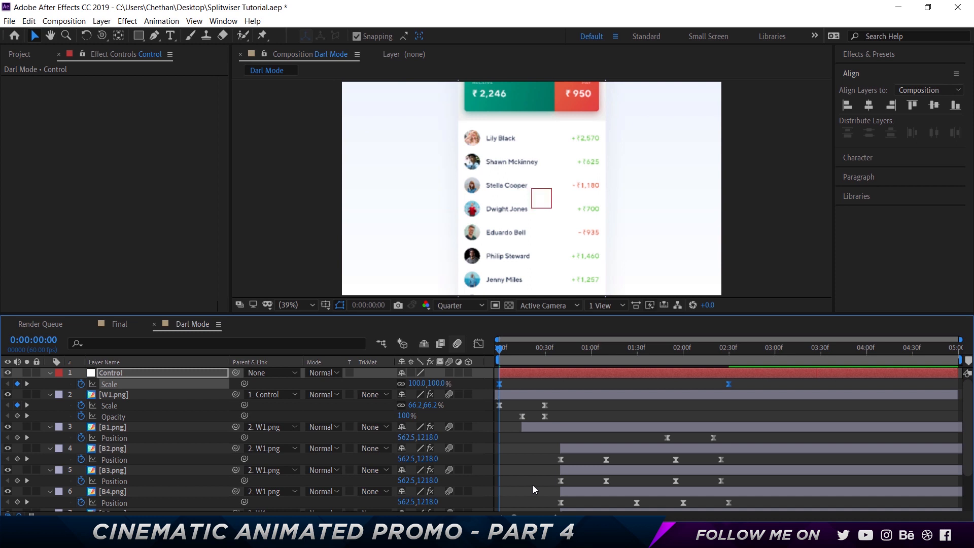
click(533, 485)
key(space)
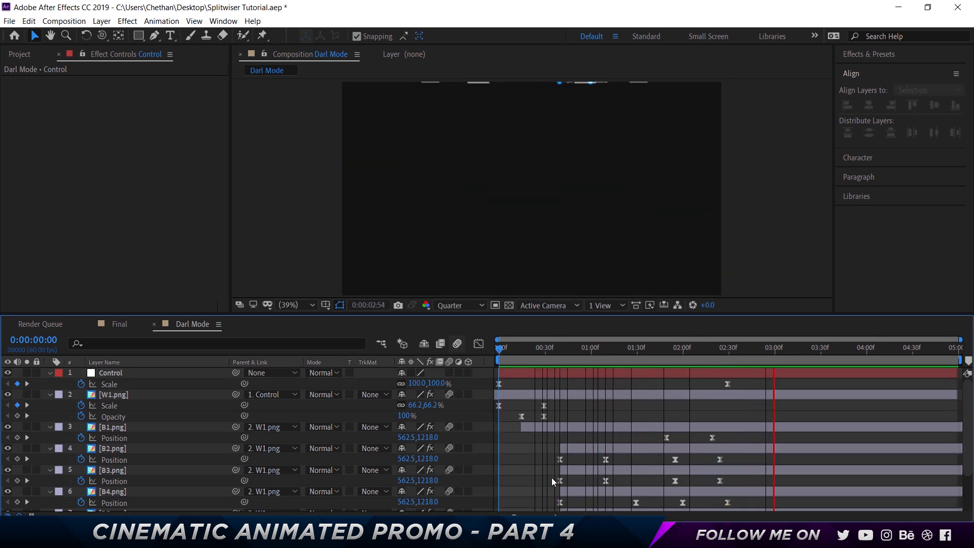
key(space)
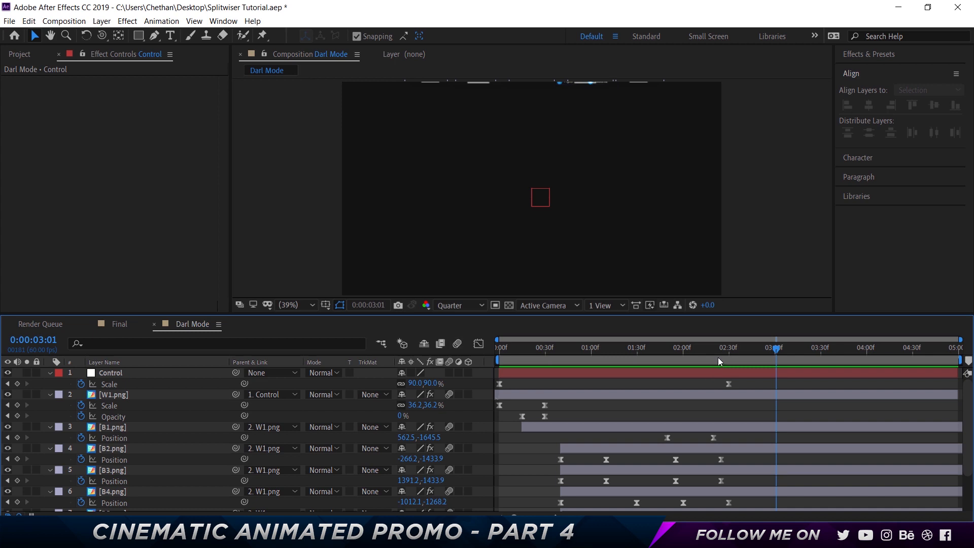
- Change the Control null's Scale keyframe at 0:00:02:30 to 95% and preview the animation from the start
key(j)
click(429, 383)
key(Return)
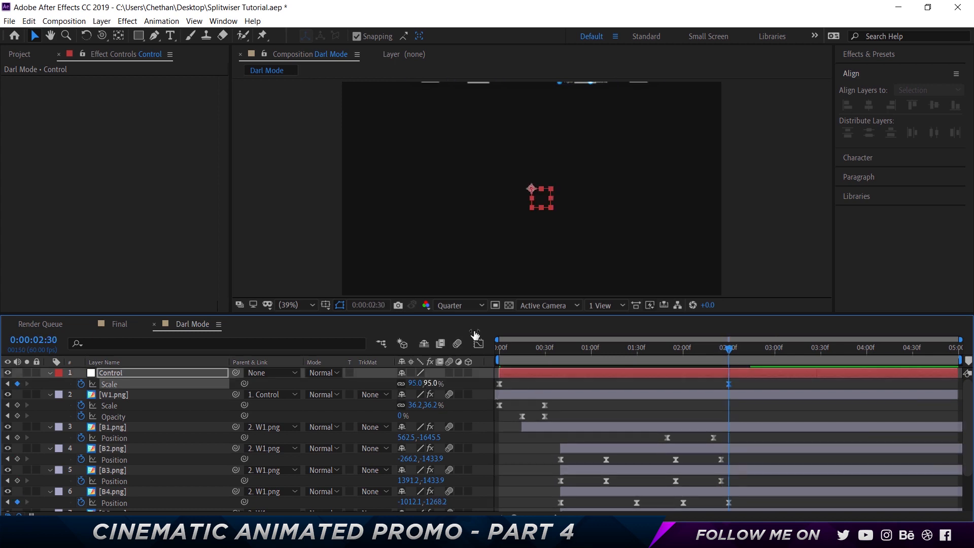
click(502, 347)
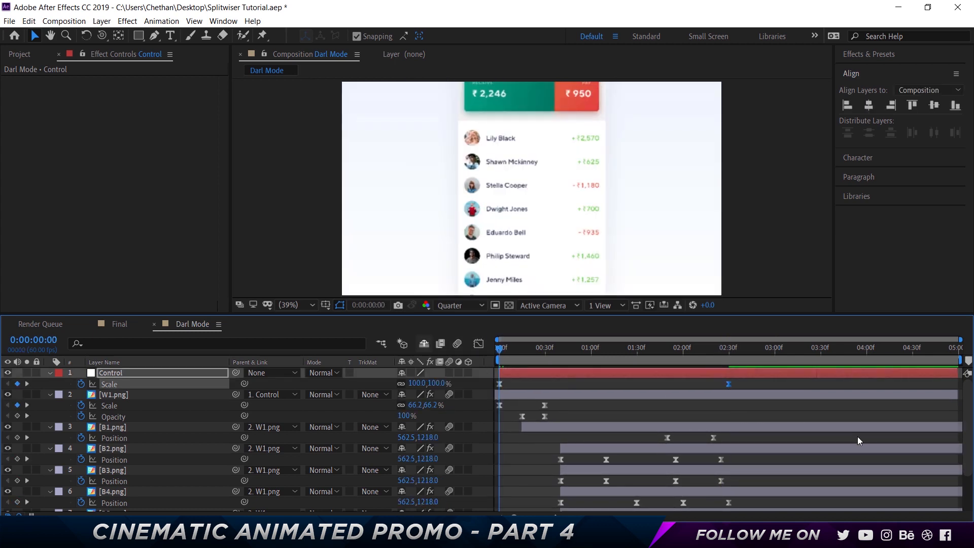
key(space)
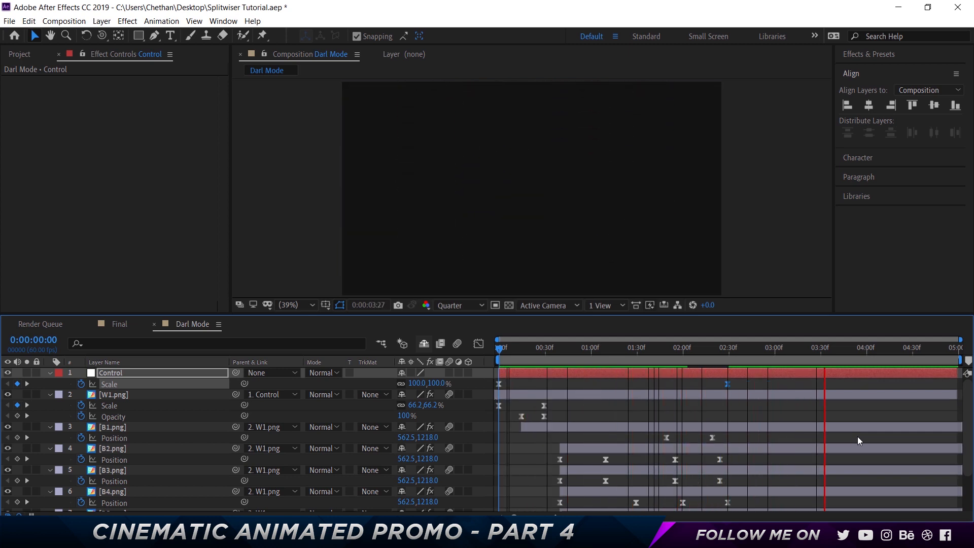
- Set the current time to 0:00:02:30 and find the Logo composition by searching the project for "logo"
click(708, 353)
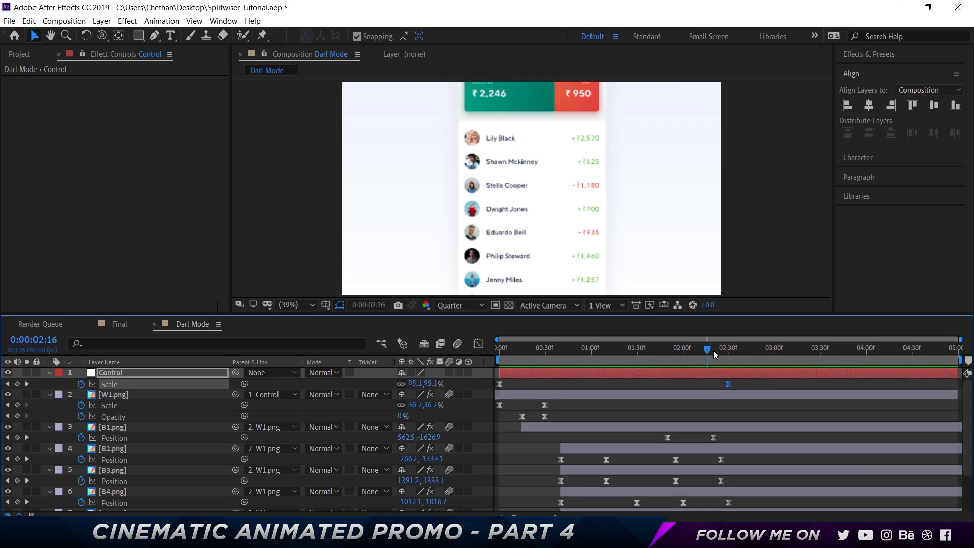
drag(713, 350, 726, 350)
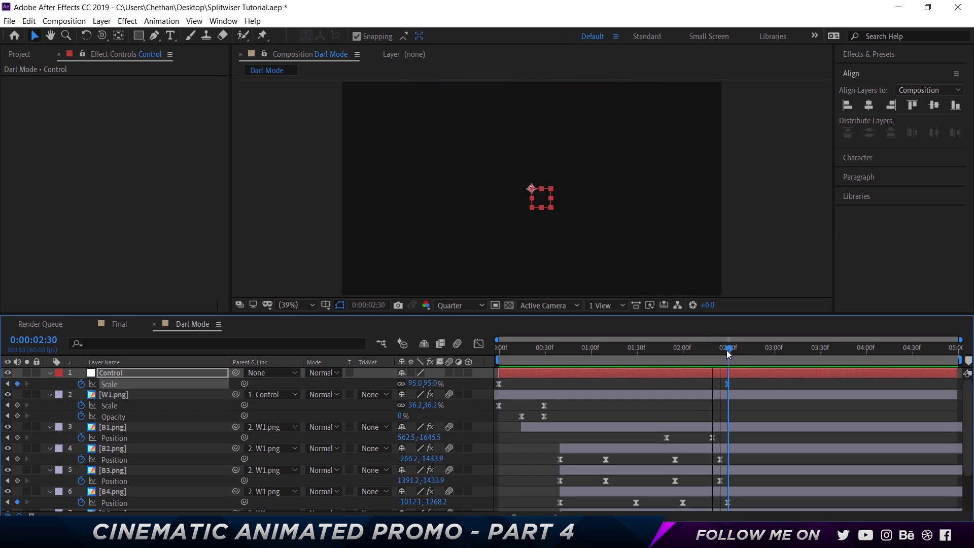
click(23, 55)
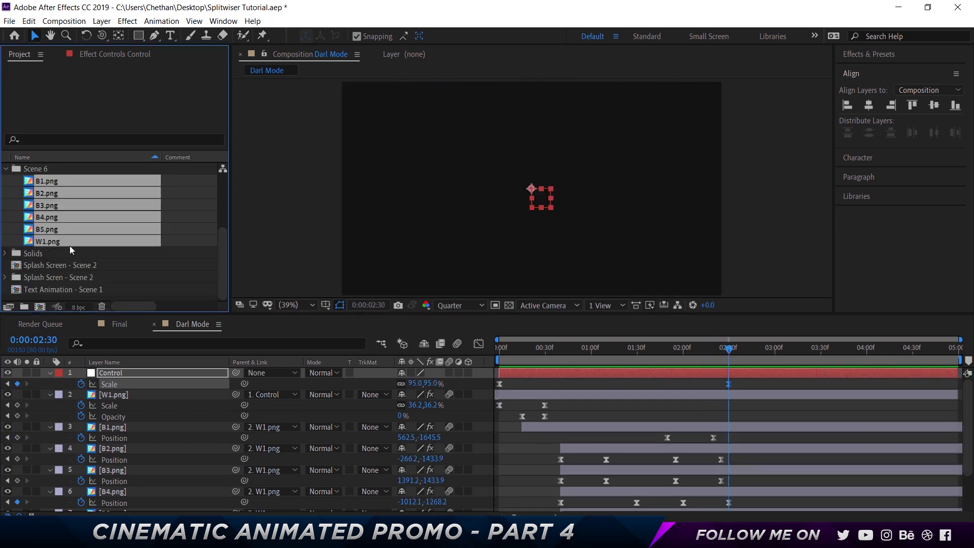
click(6, 169)
click(41, 140)
text(logo)
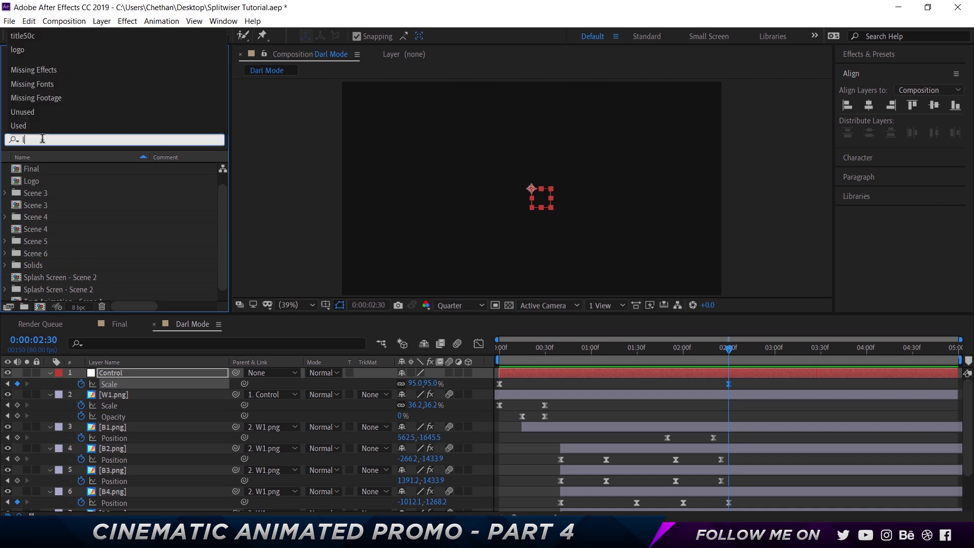
click(31, 170)
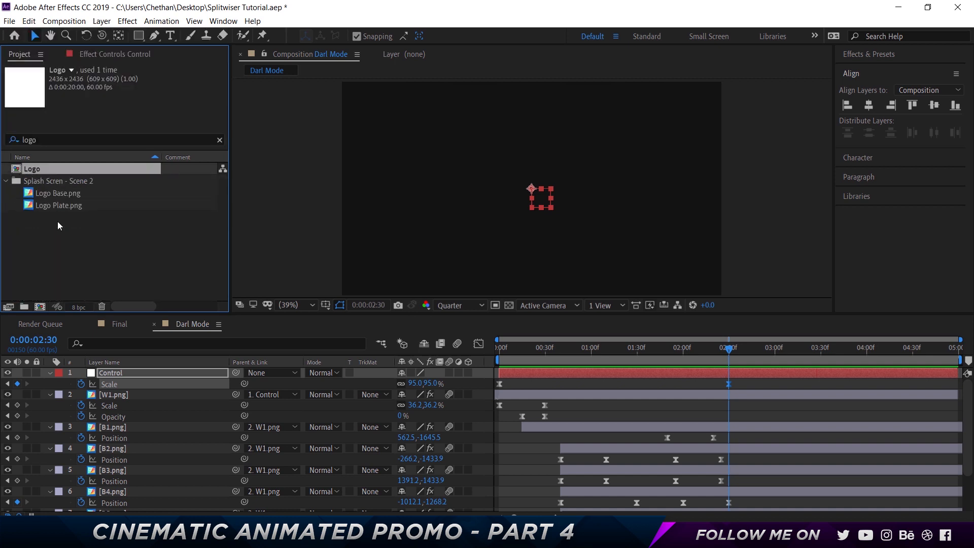
- Collapse the revealed properties of every layer in the composition and deselect all layers
key(ctrl+a)
click(50, 372)
key(ctrl+a)
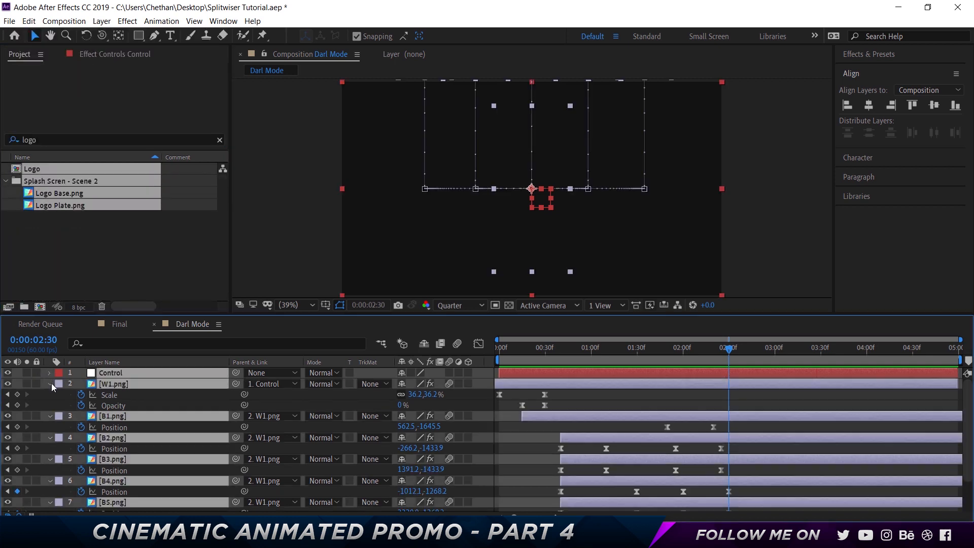
key(u)
key(F2)
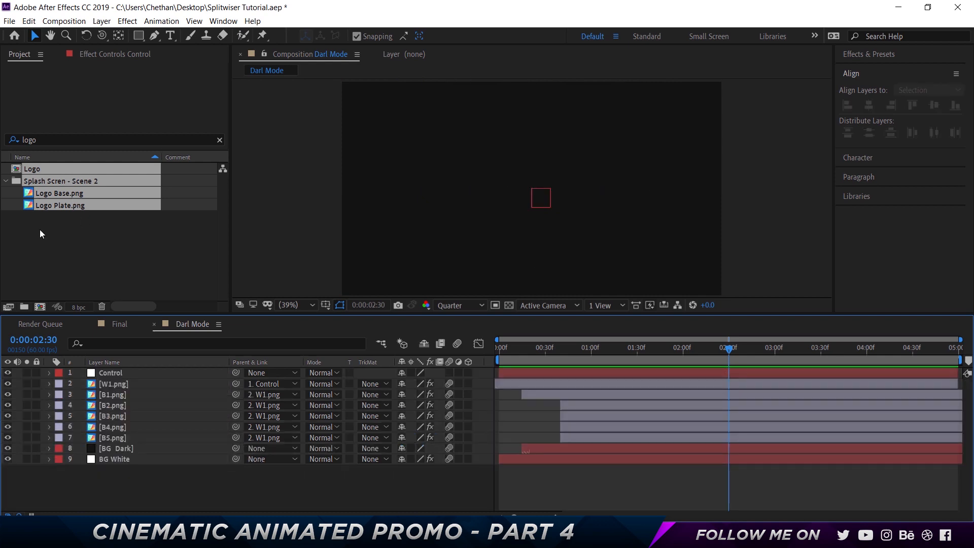
- Place the Logo composition between the B5.png and BG Dark layers and scale it to 14%
click(40, 229)
drag(34, 168, 138, 441)
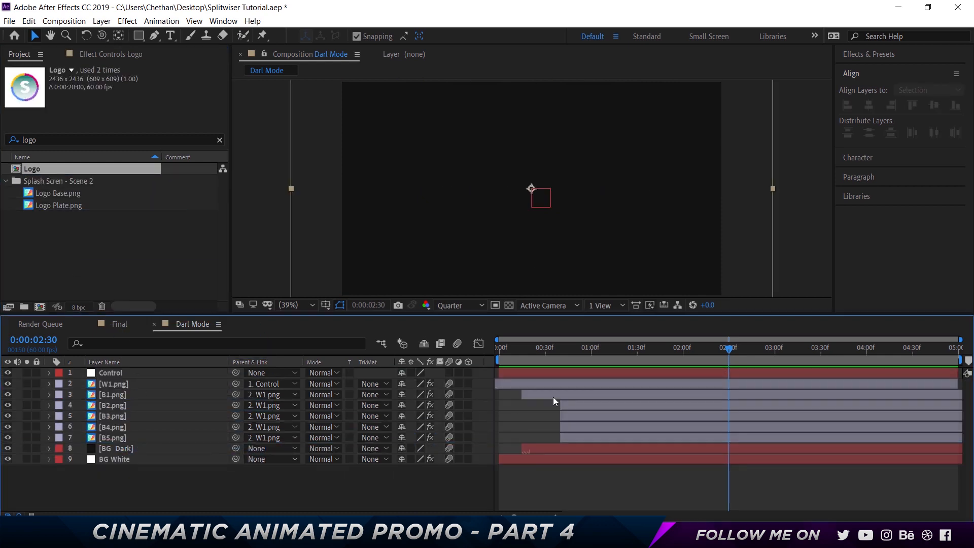
key(s)
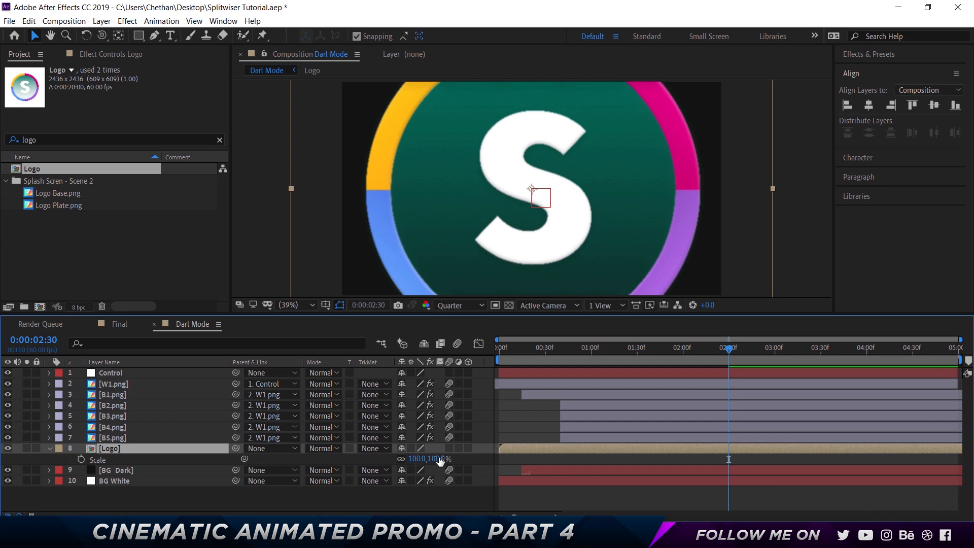
drag(440, 460, 382, 458)
- Trim the Logo layer's in point to 0:00:01:54 and preview the logo reveal, including from the start
drag(719, 349, 673, 354)
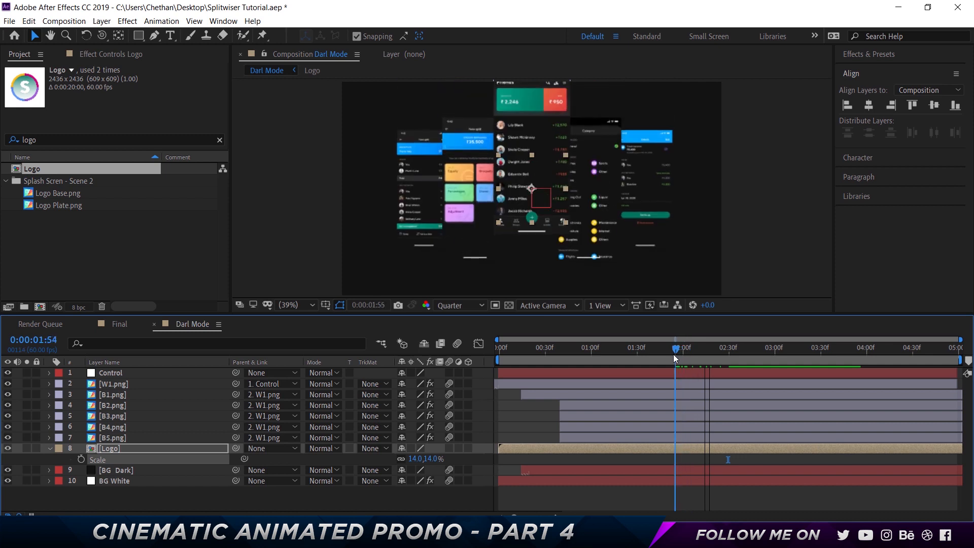
click(672, 449)
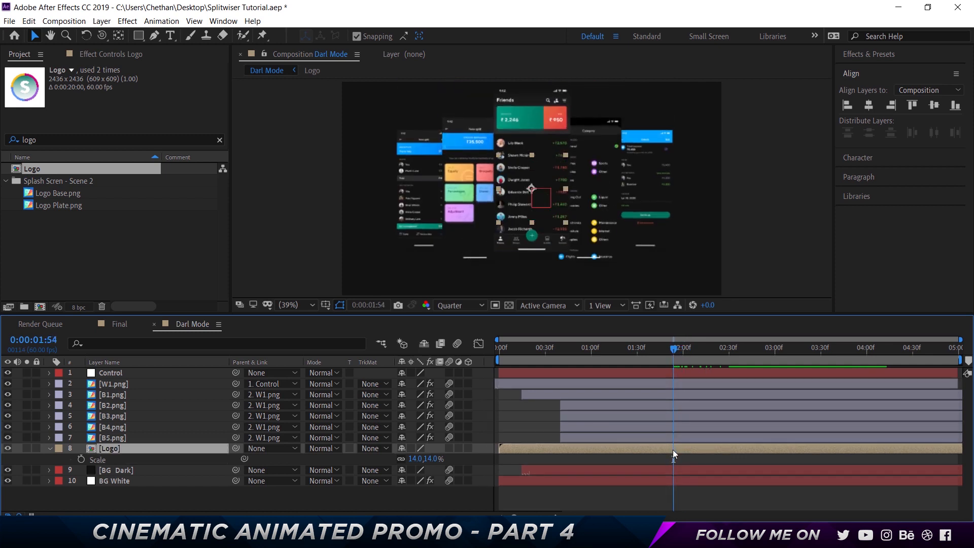
key(alt+bracketleft)
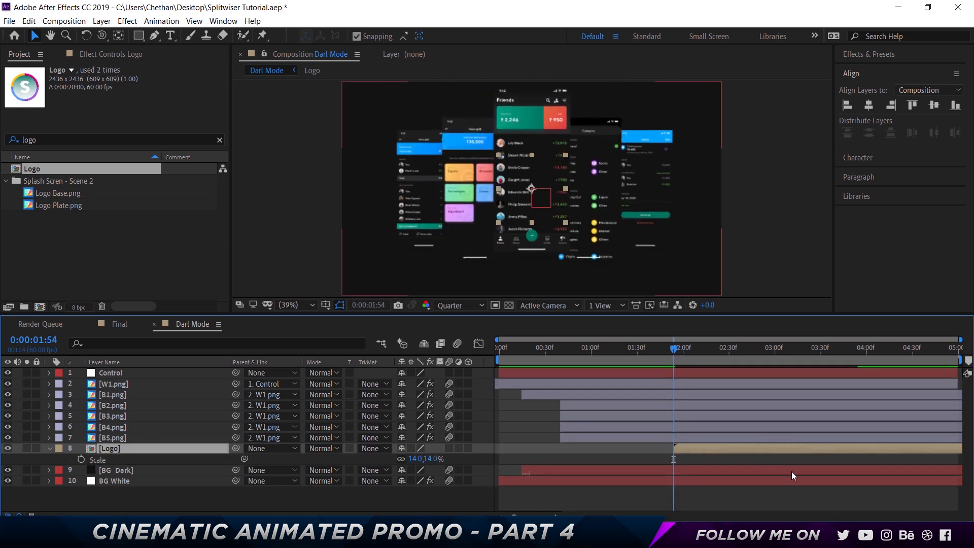
key(space)
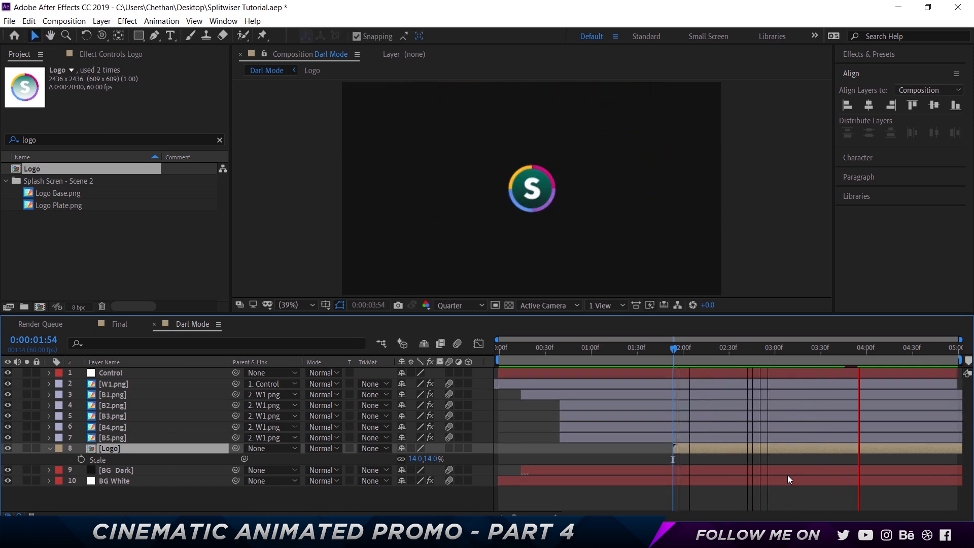
key(space)
drag(606, 352, 449, 352)
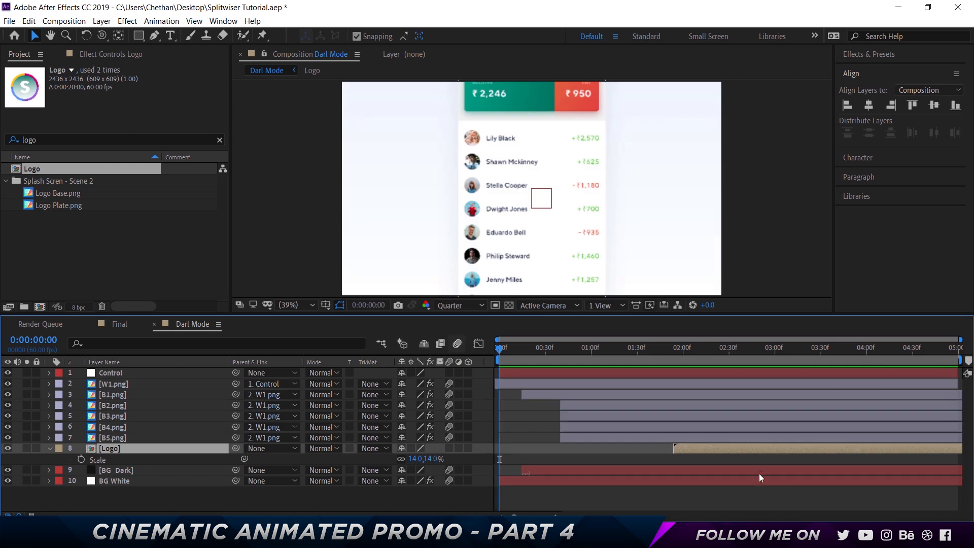
key(space)
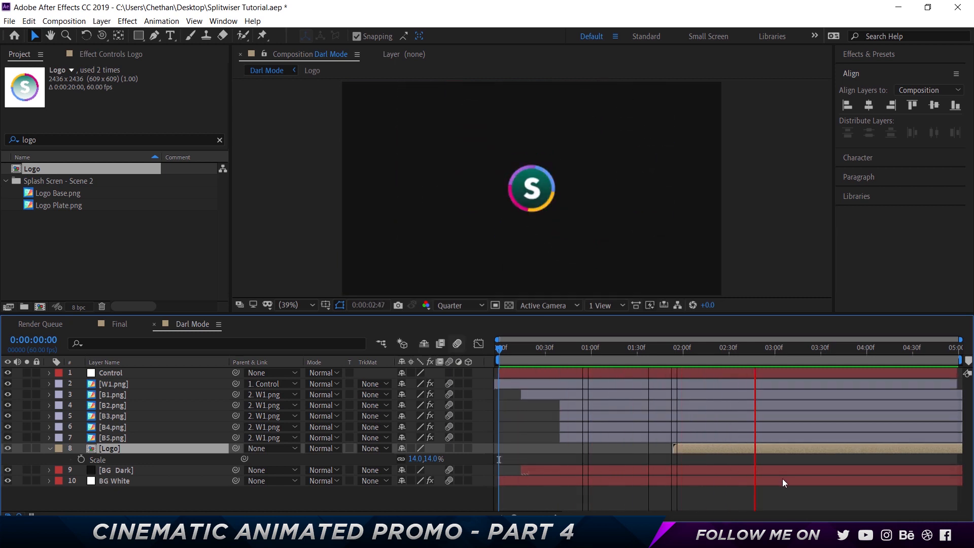
- Open the Final composition, then search the project for "da" and rename the Darl Mode composition to Dark Mode
click(114, 322)
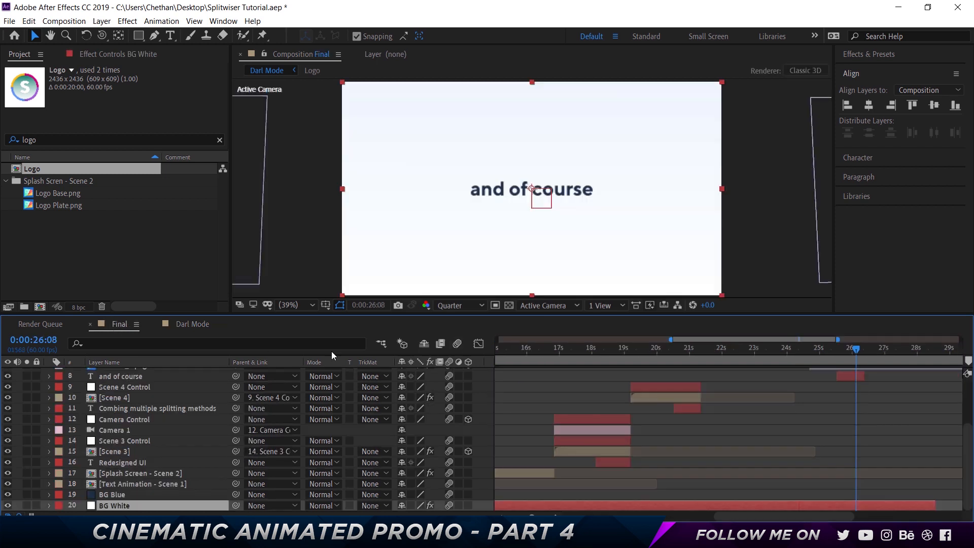
scroll(737, 384, up, 3)
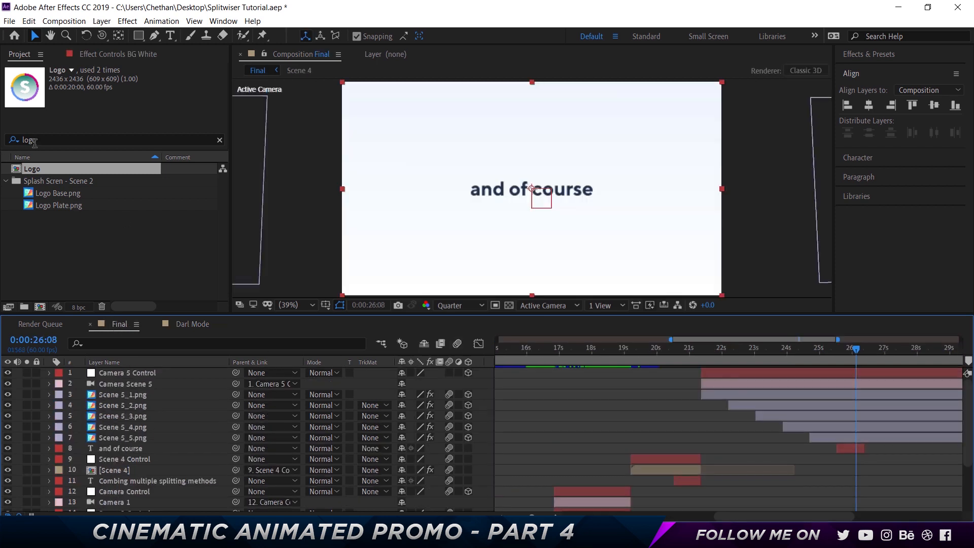
click(52, 138)
key(ctrl+a)
key(BackSpace)
text(da)
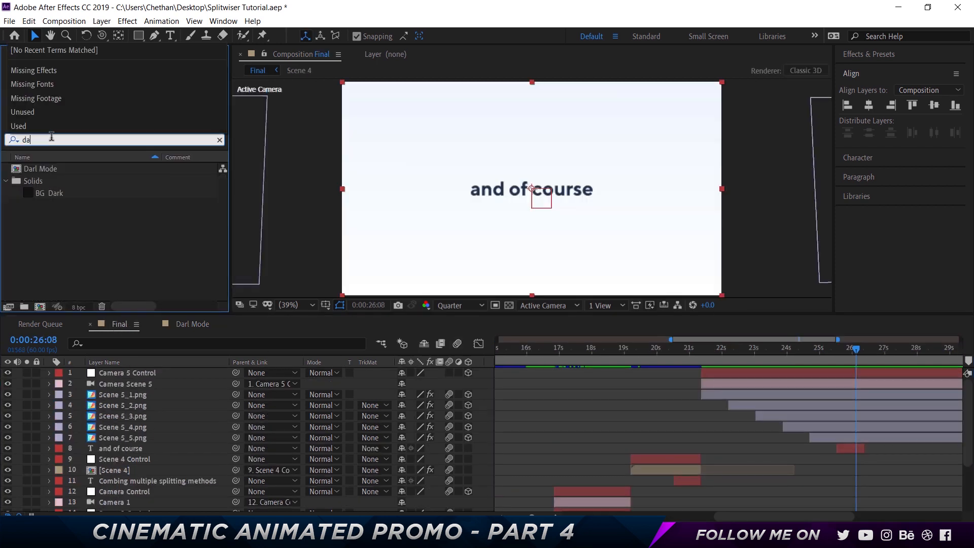
click(43, 169)
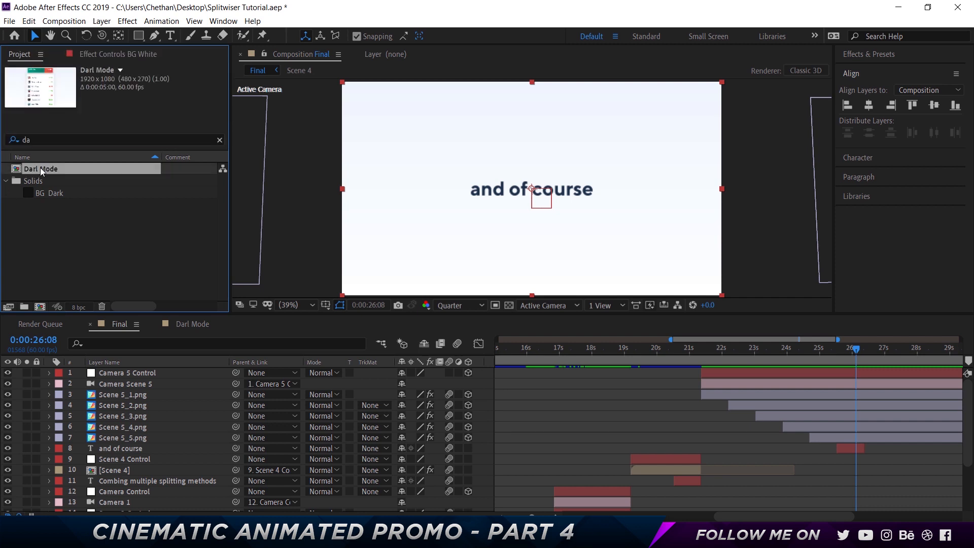
key(Return)
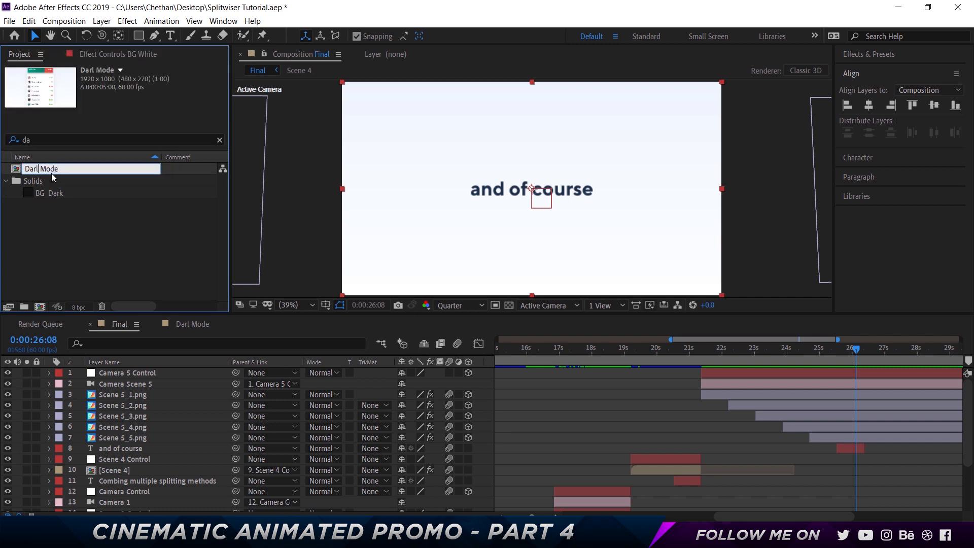
text(k)
key(Return)
- Add Dark Mode as the top layer of Final starting at 0:00:26:08, and preview from 0:00:24:29
drag(53, 175, 186, 373)
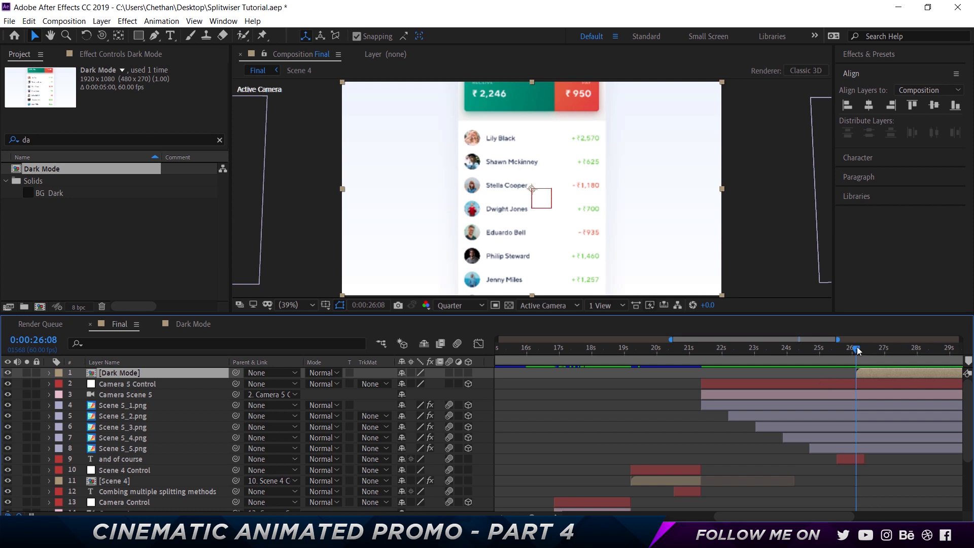
drag(856, 347, 802, 348)
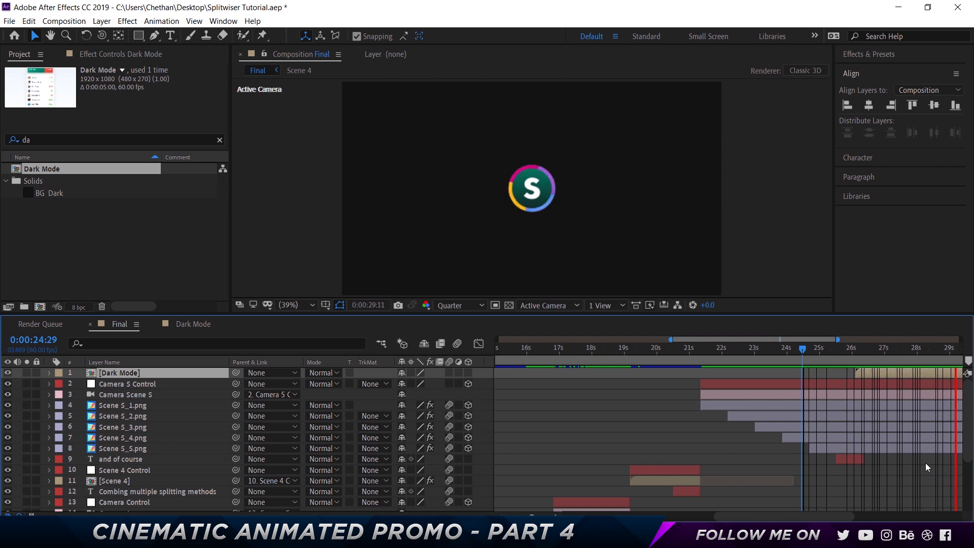
- End the work area and the Dark Mode layer at 0:00:30:00, and trim the Final composition to the work area
key(space)
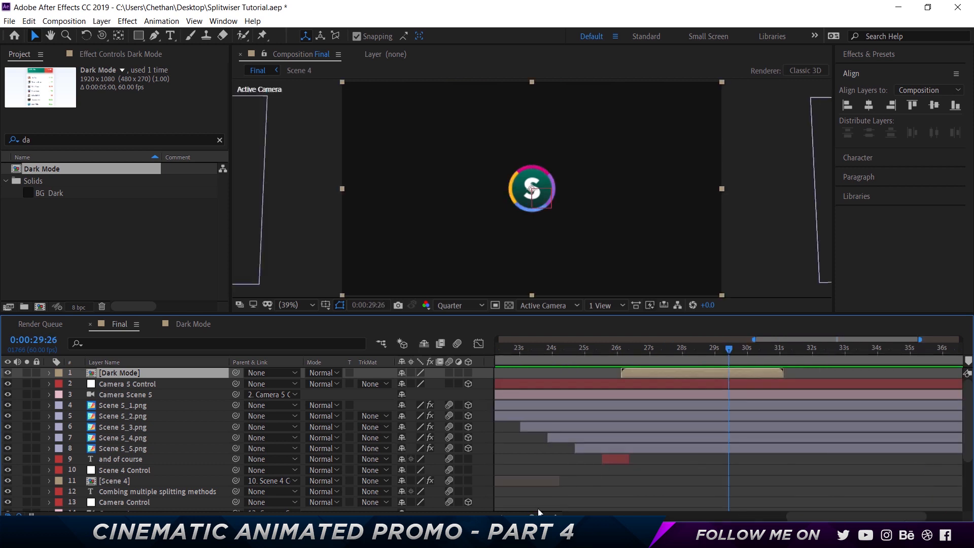
drag(734, 348, 746, 348)
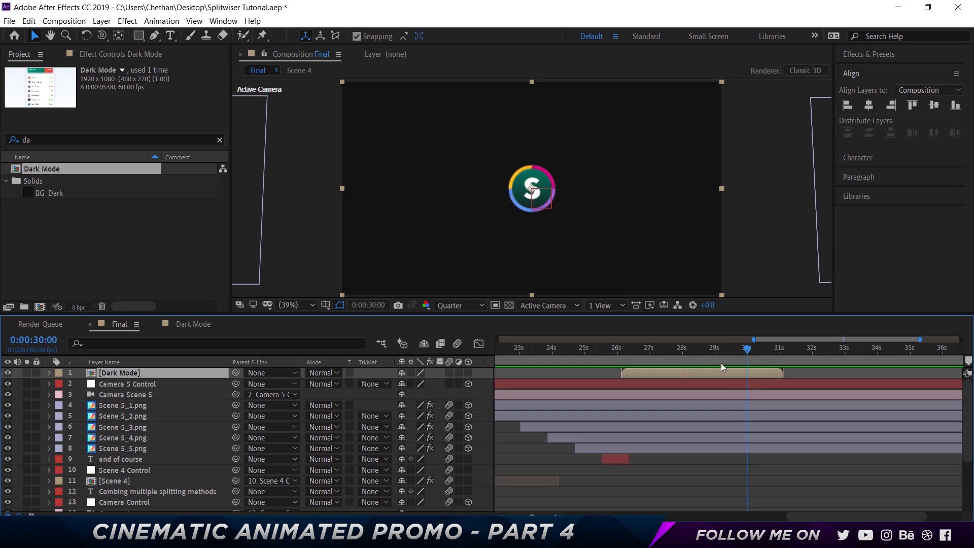
key(n)
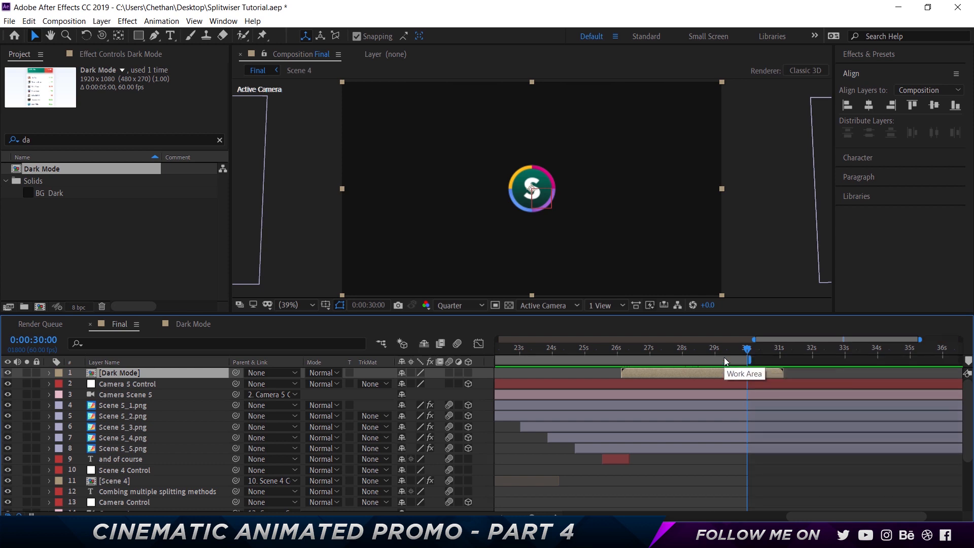
key(alt+bracketright)
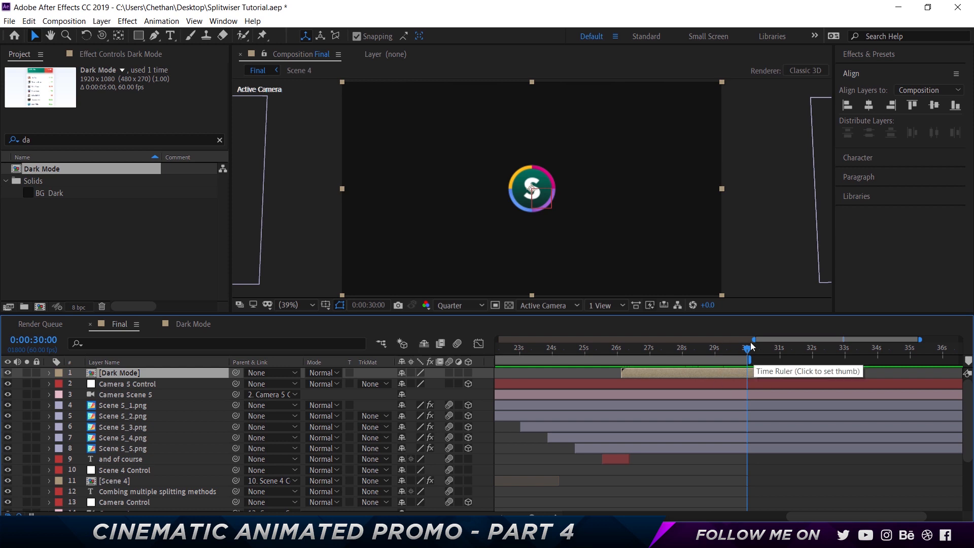
right_click(708, 359)
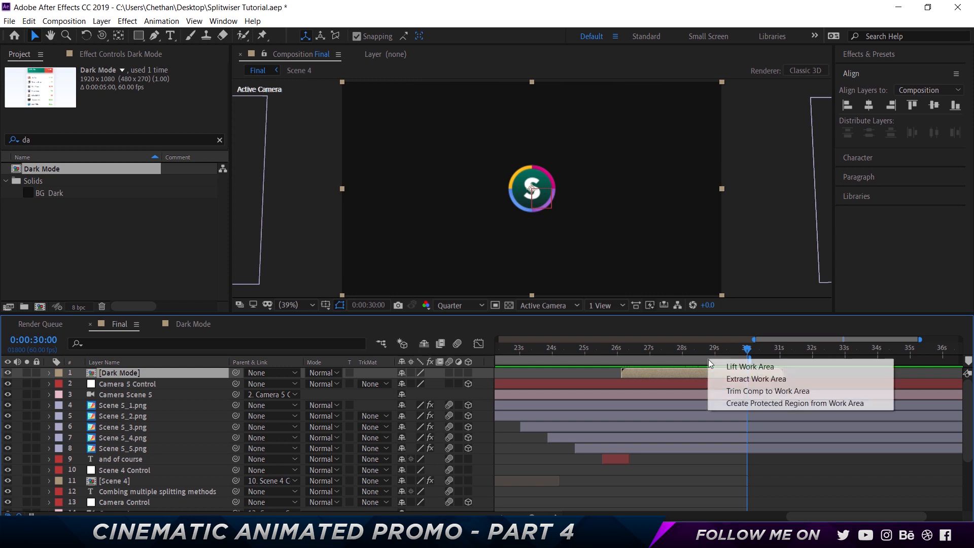
click(774, 392)
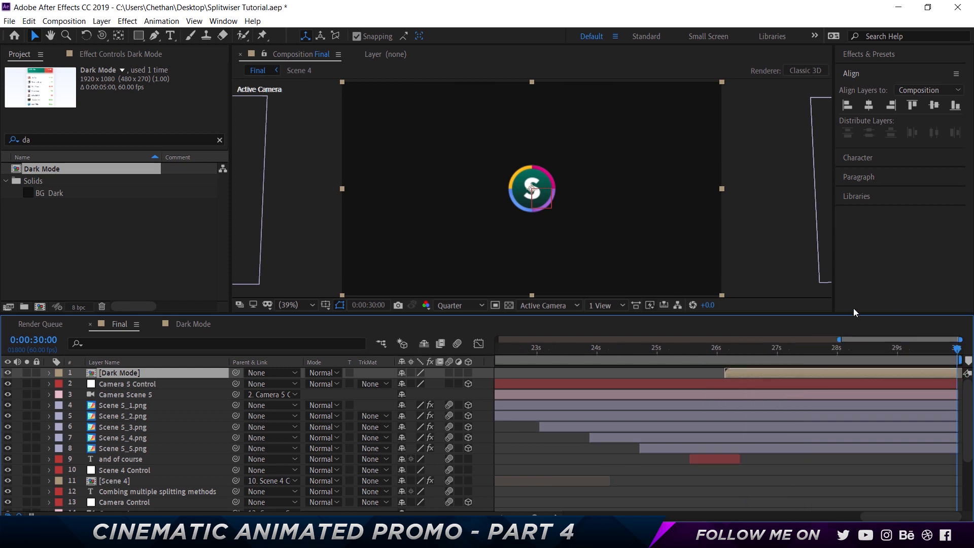
- Preview the whole Final composition from the start
drag(534, 516, 513, 516)
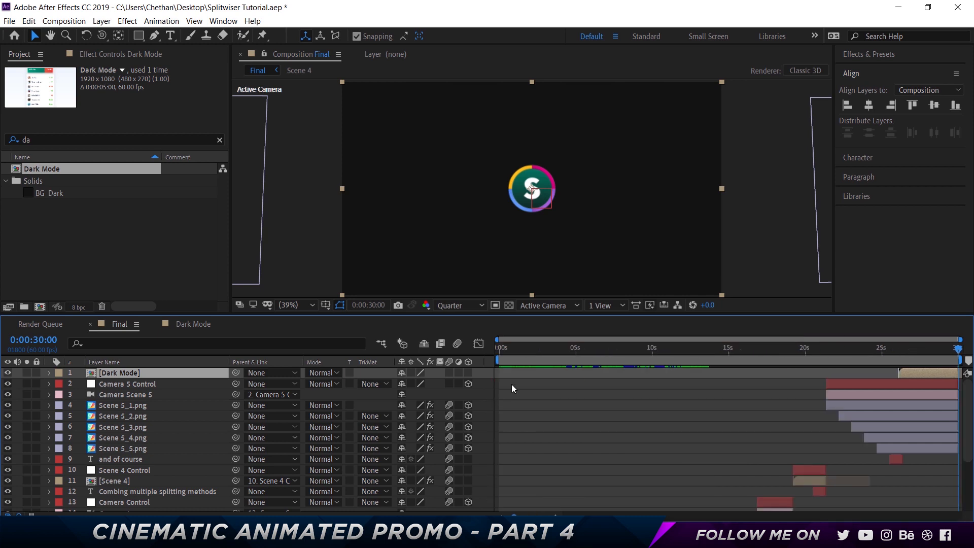
click(498, 348)
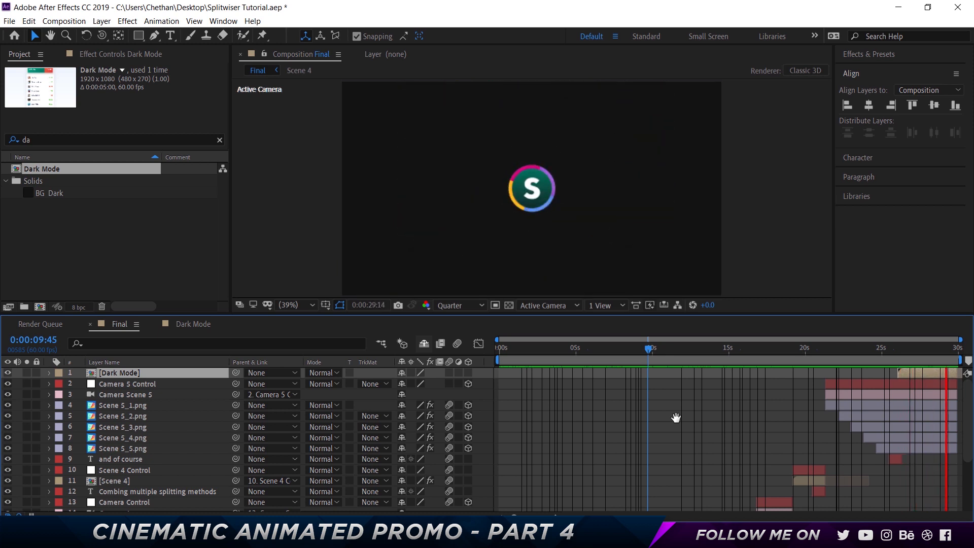
key(space)
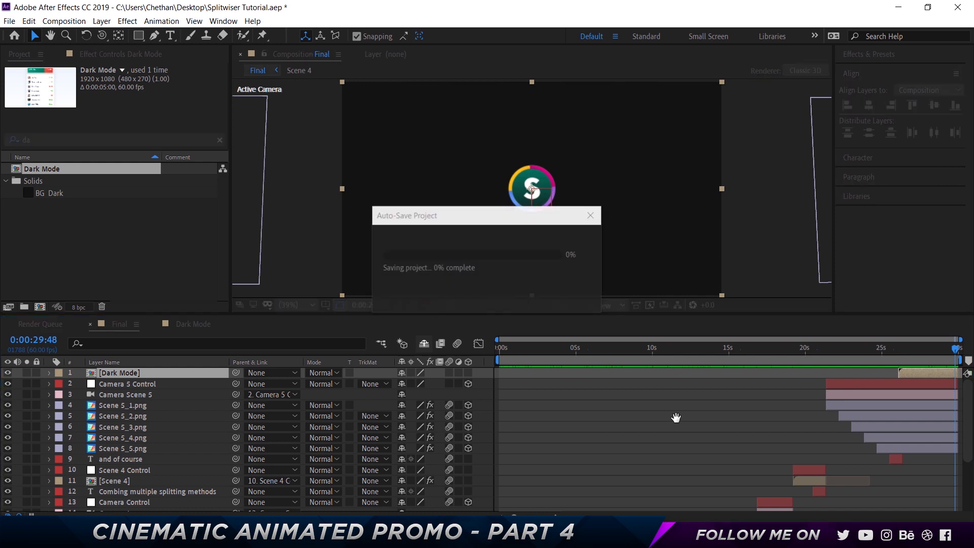
- Add the Final composition to the render queue and check the destination of its output file
click(81, 21)
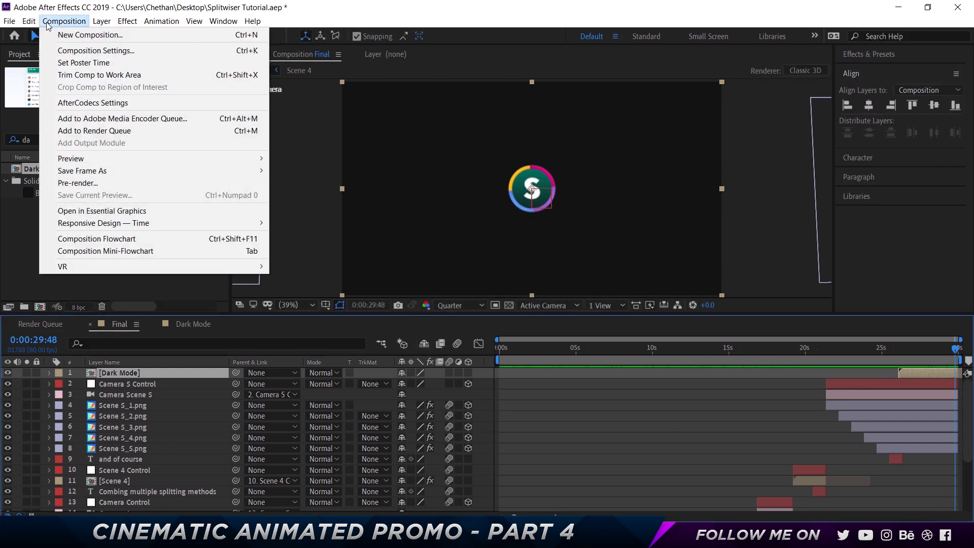
click(191, 130)
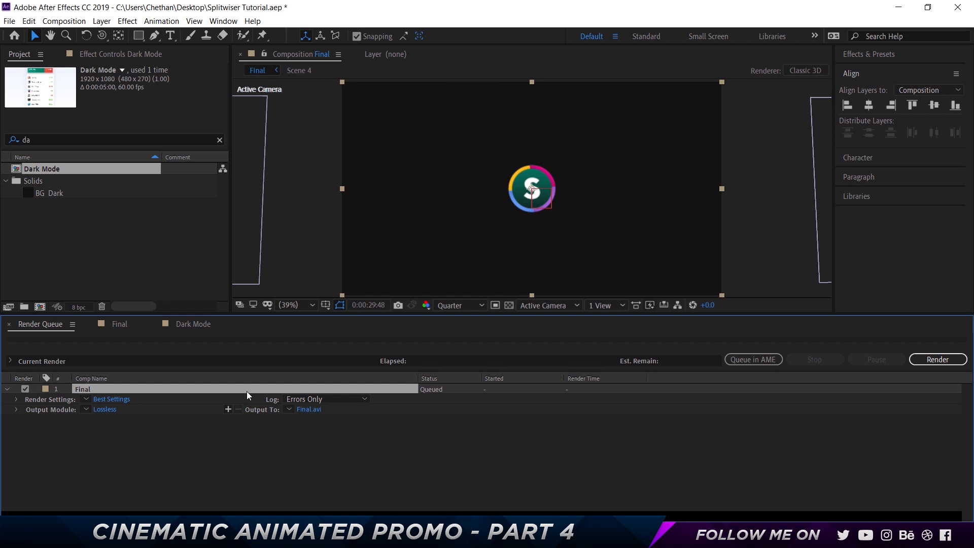
click(305, 410)
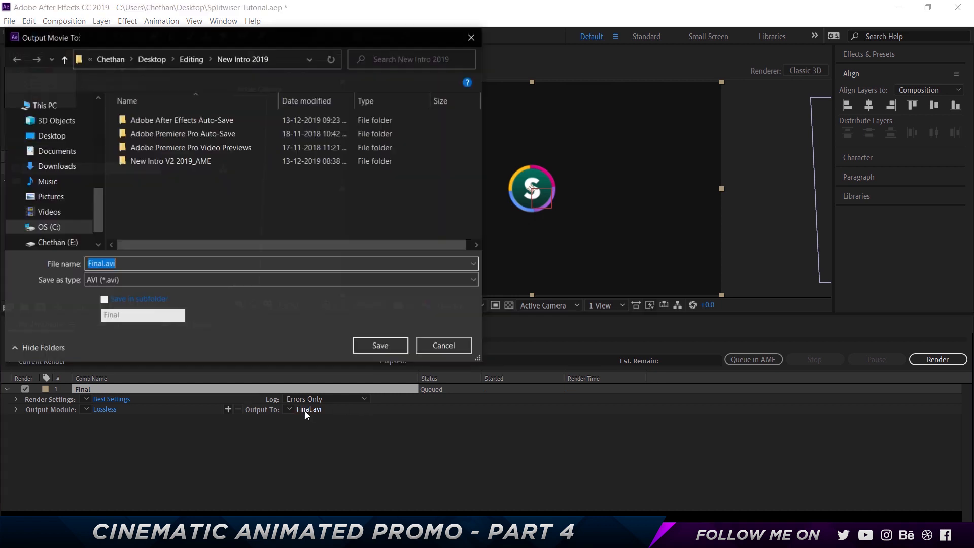
click(417, 347)
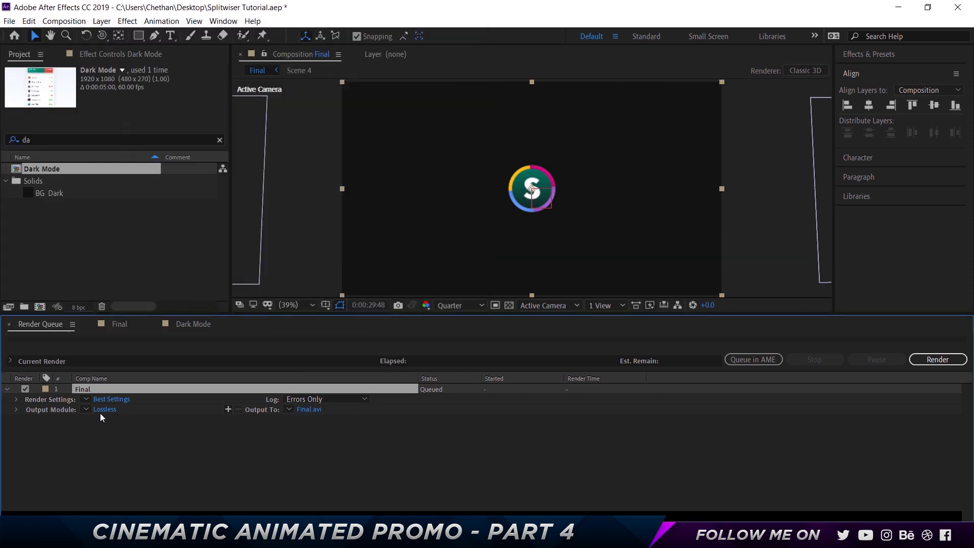
- Try the QuickTime format with RGB channels in Final's output module settings and discard the changes
click(105, 410)
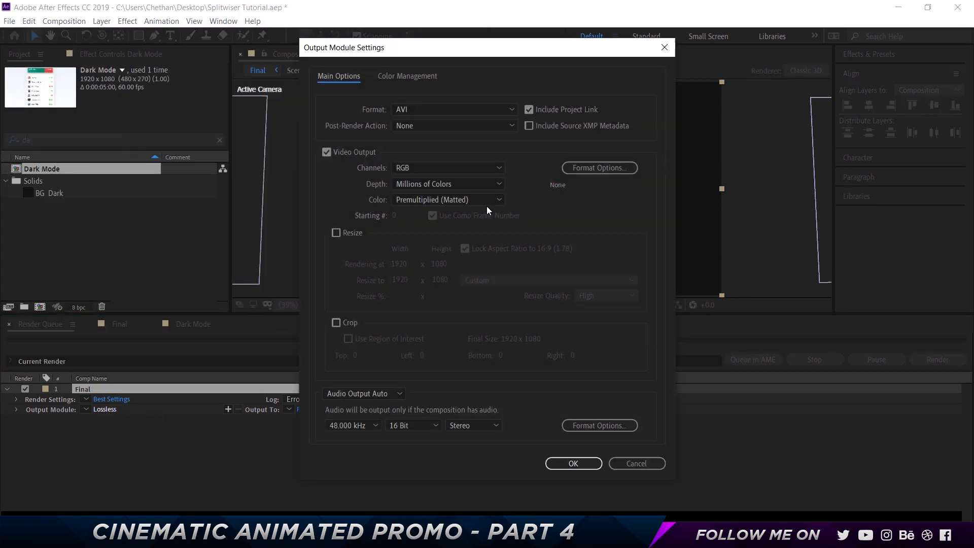
click(440, 107)
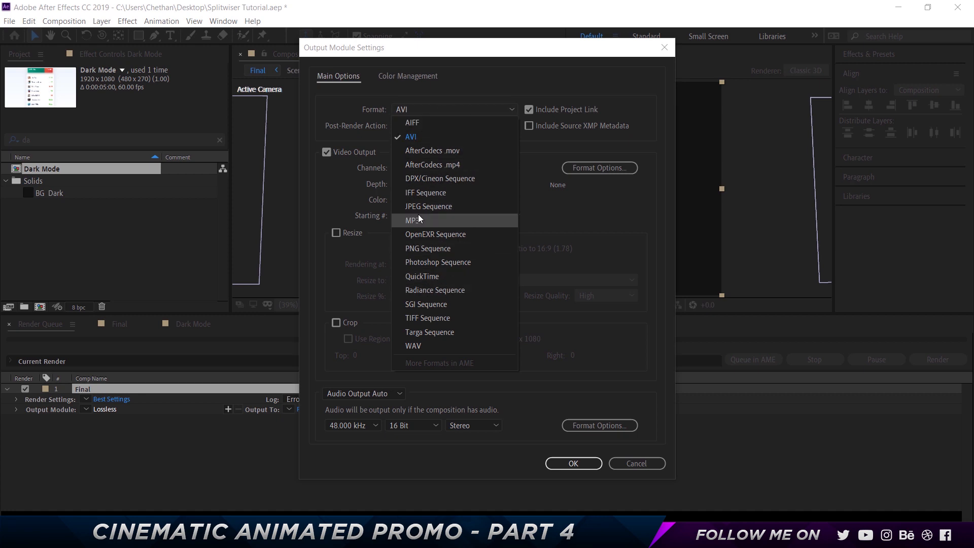
click(443, 279)
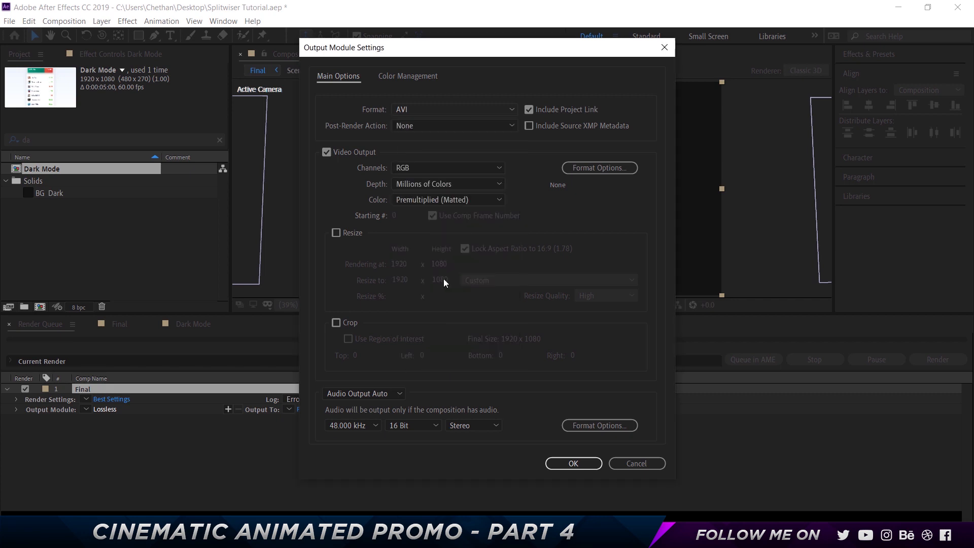
click(438, 169)
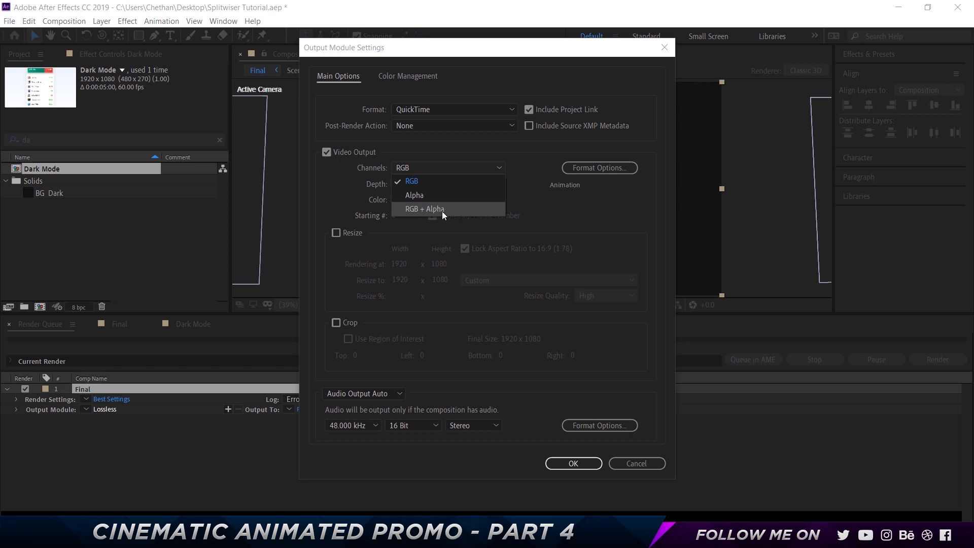
click(433, 183)
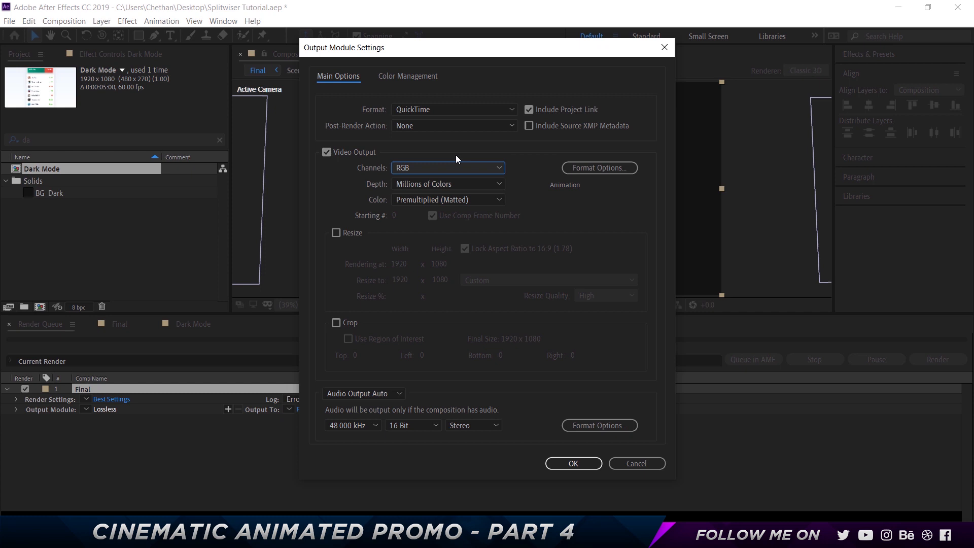
click(458, 109)
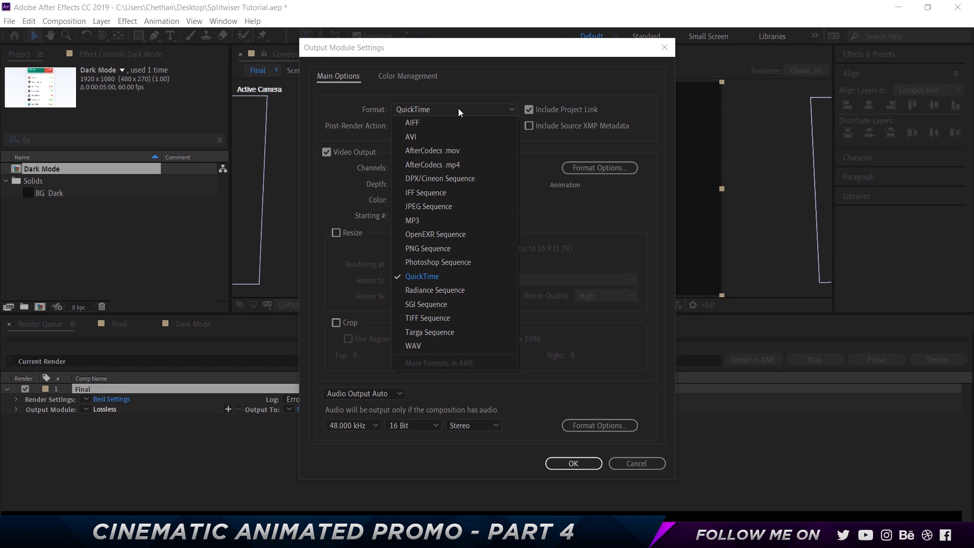
click(531, 179)
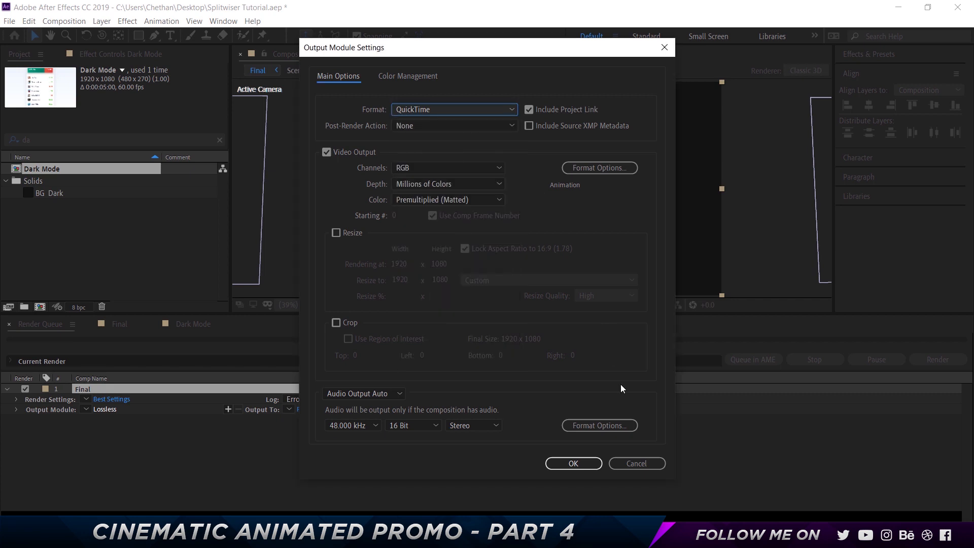
click(650, 463)
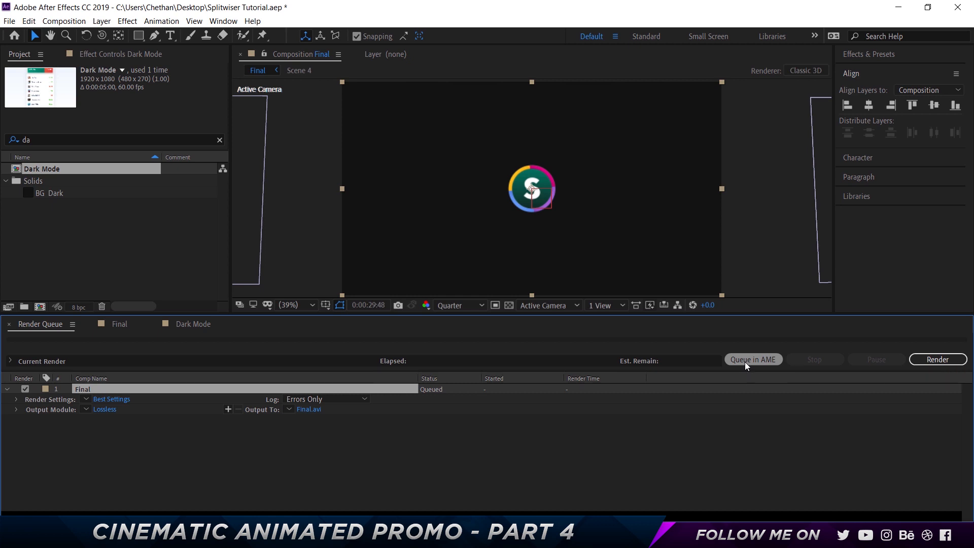
- Send Final to Adobe Media Encoder and encode it as H.264 with the YouTube 1080p Full HD preset
click(745, 362)
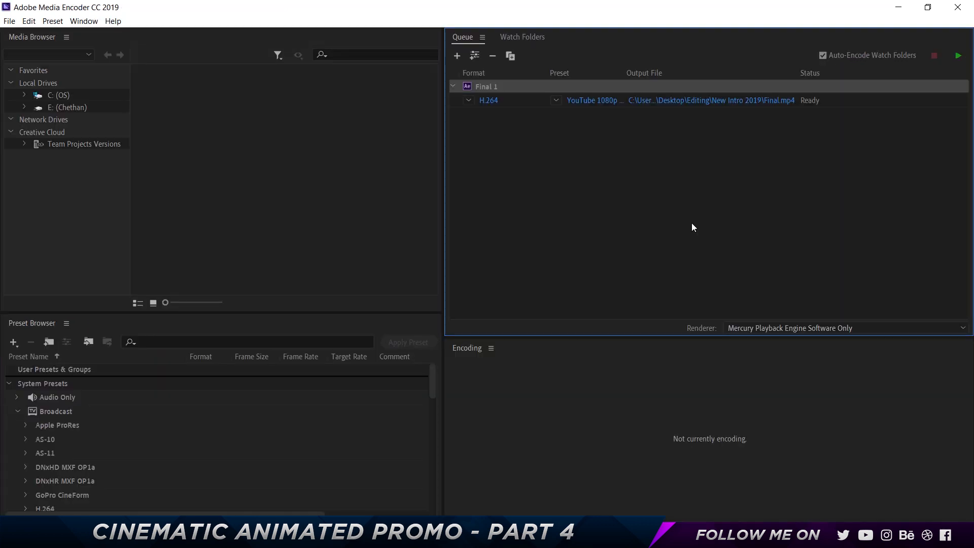
click(591, 103)
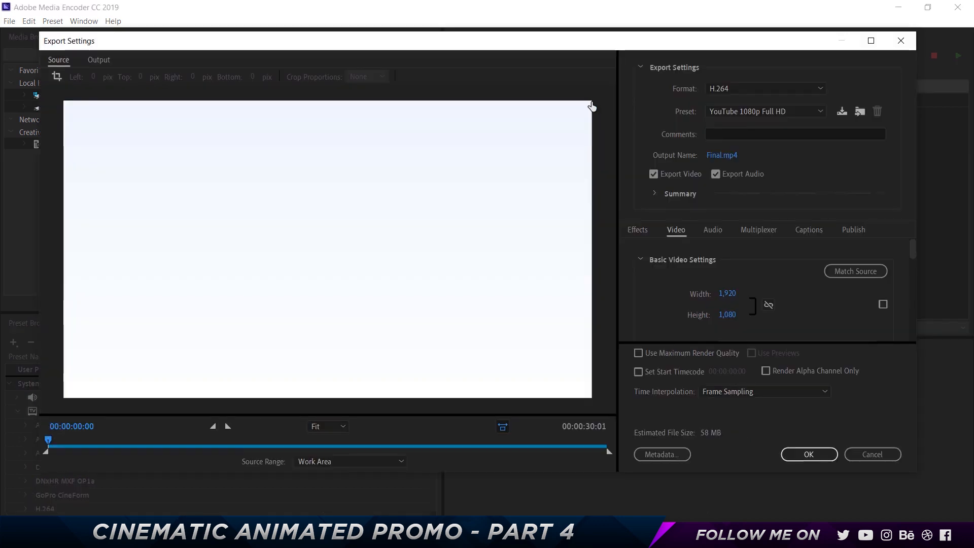
click(732, 86)
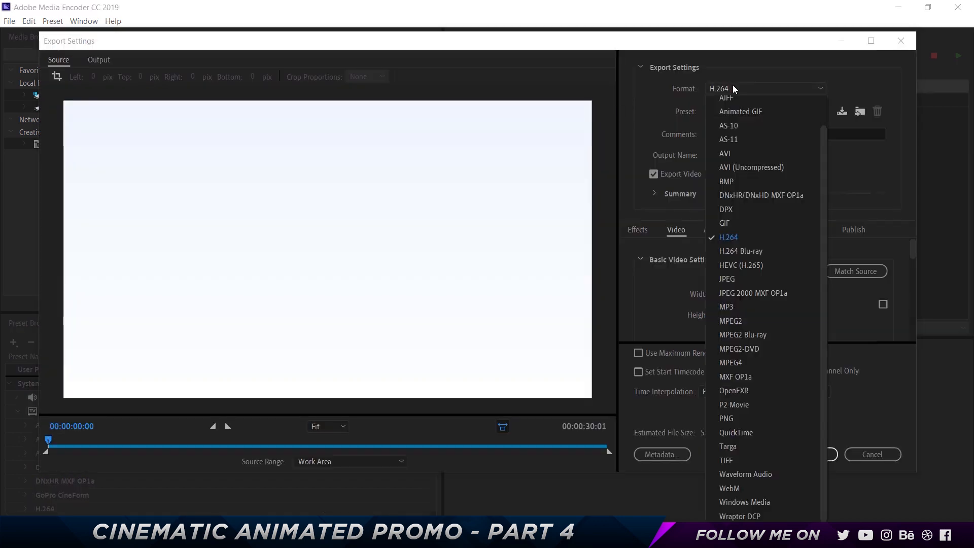
click(743, 239)
click(766, 109)
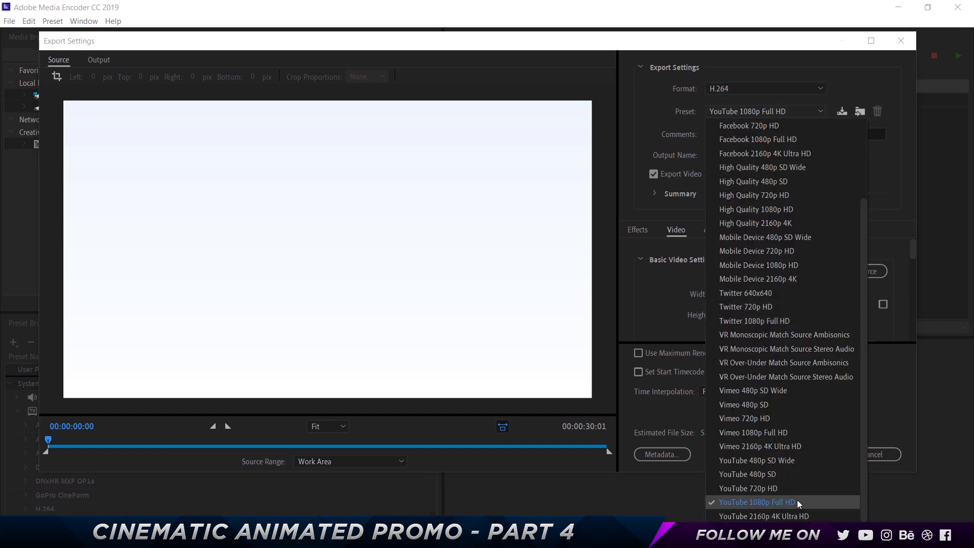
click(896, 183)
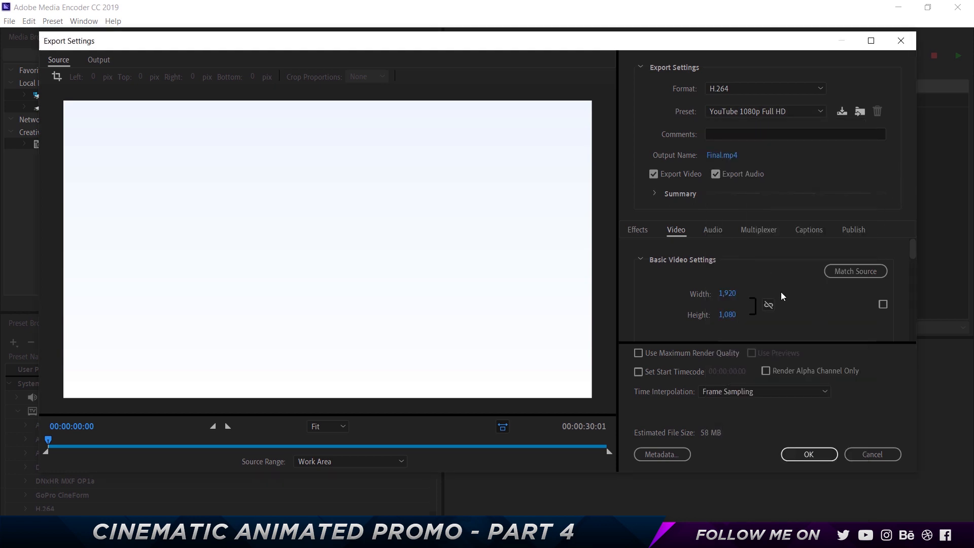
click(809, 454)
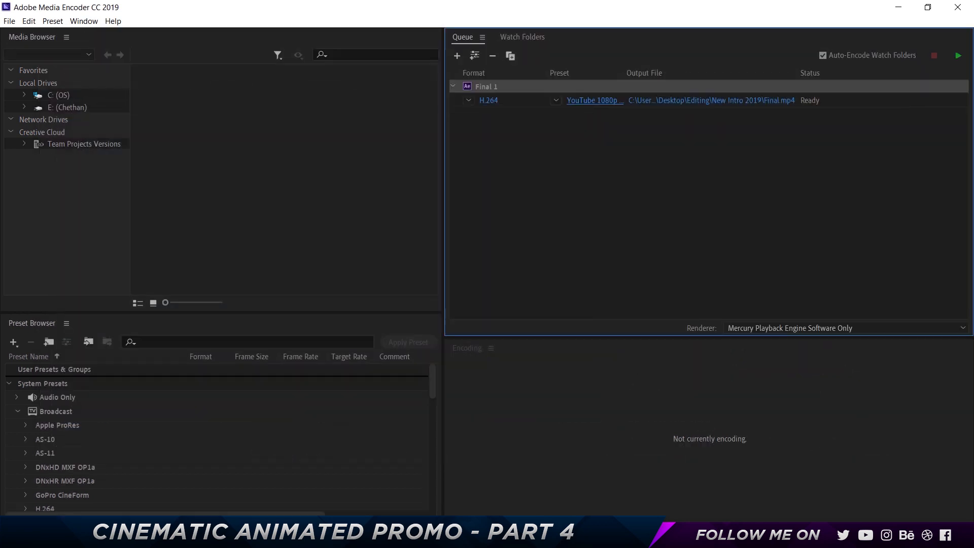
click(958, 57)
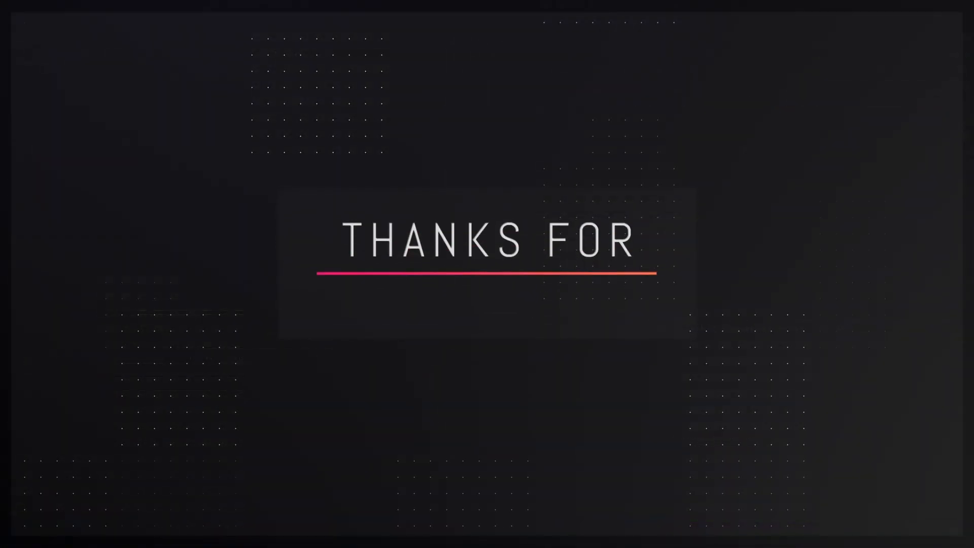